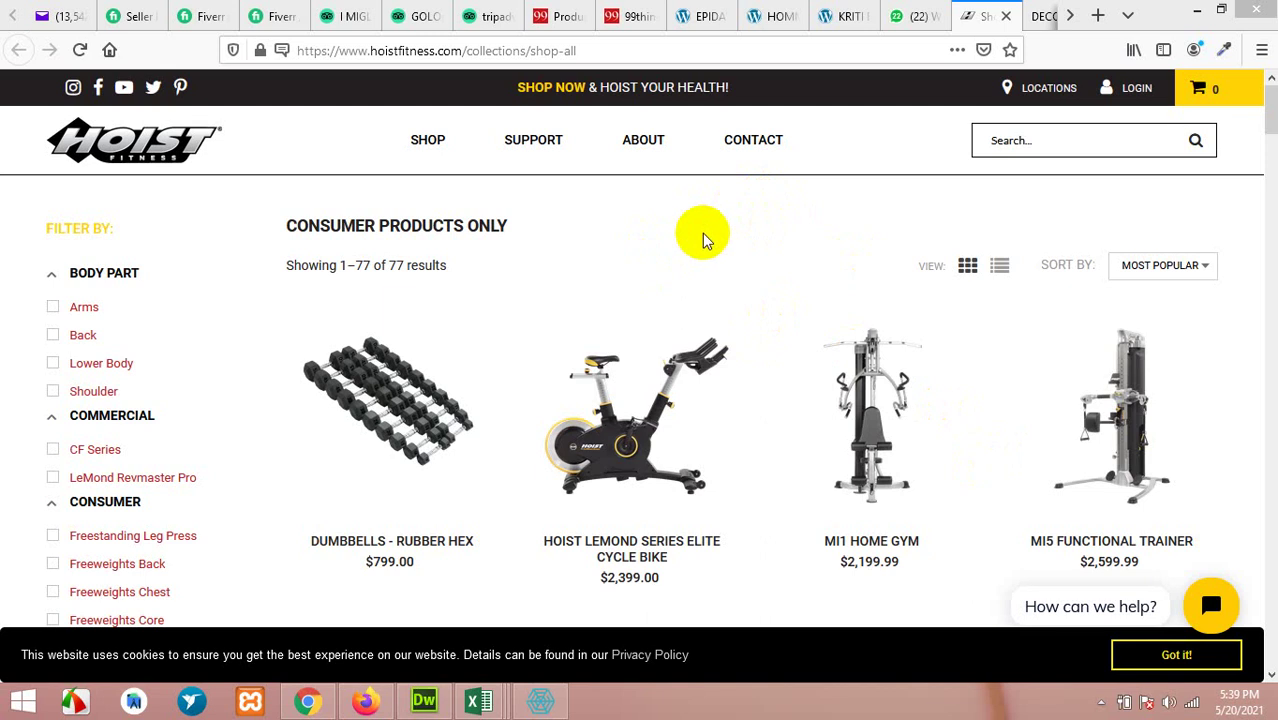
- Look through the Consumer Products Only listing and its result count on the Hoist Fitness shop page
left_click(797, 208)
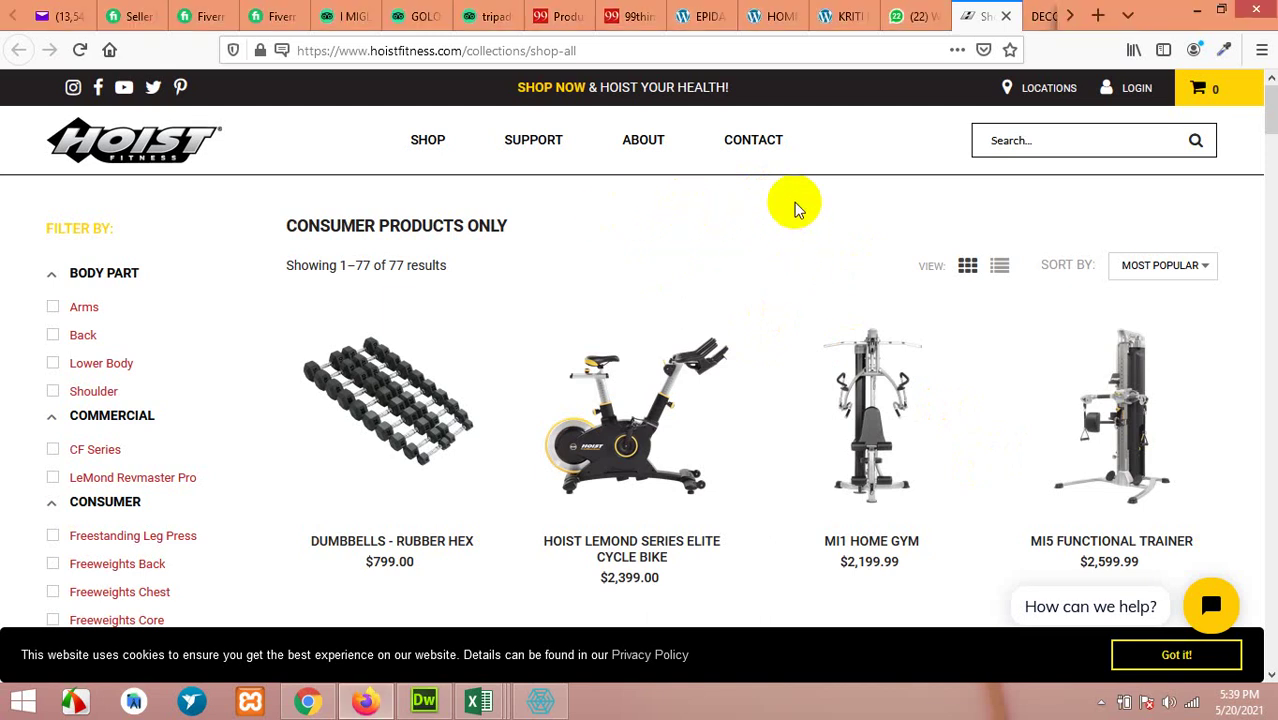
scroll(790, 254, "down", 6)
scroll(736, 311, "up", 5)
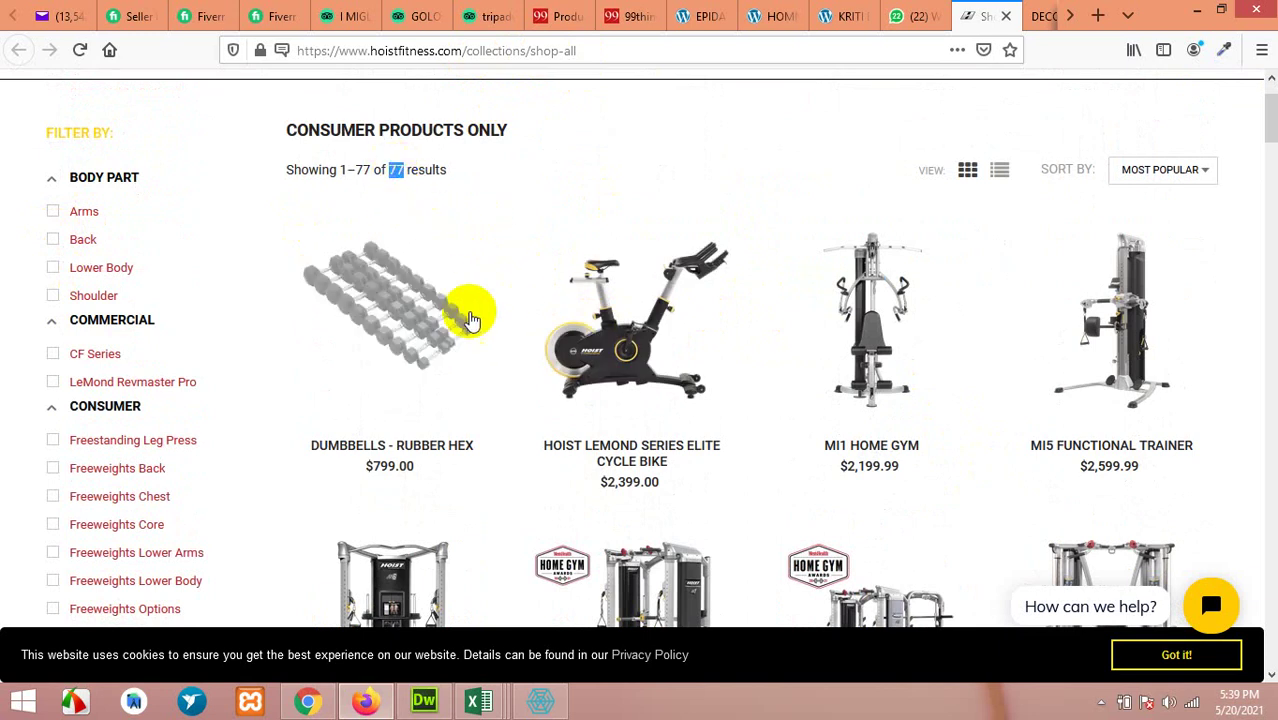
scroll(760, 420, "down", 6)
scroll(740, 375, "up", 8)
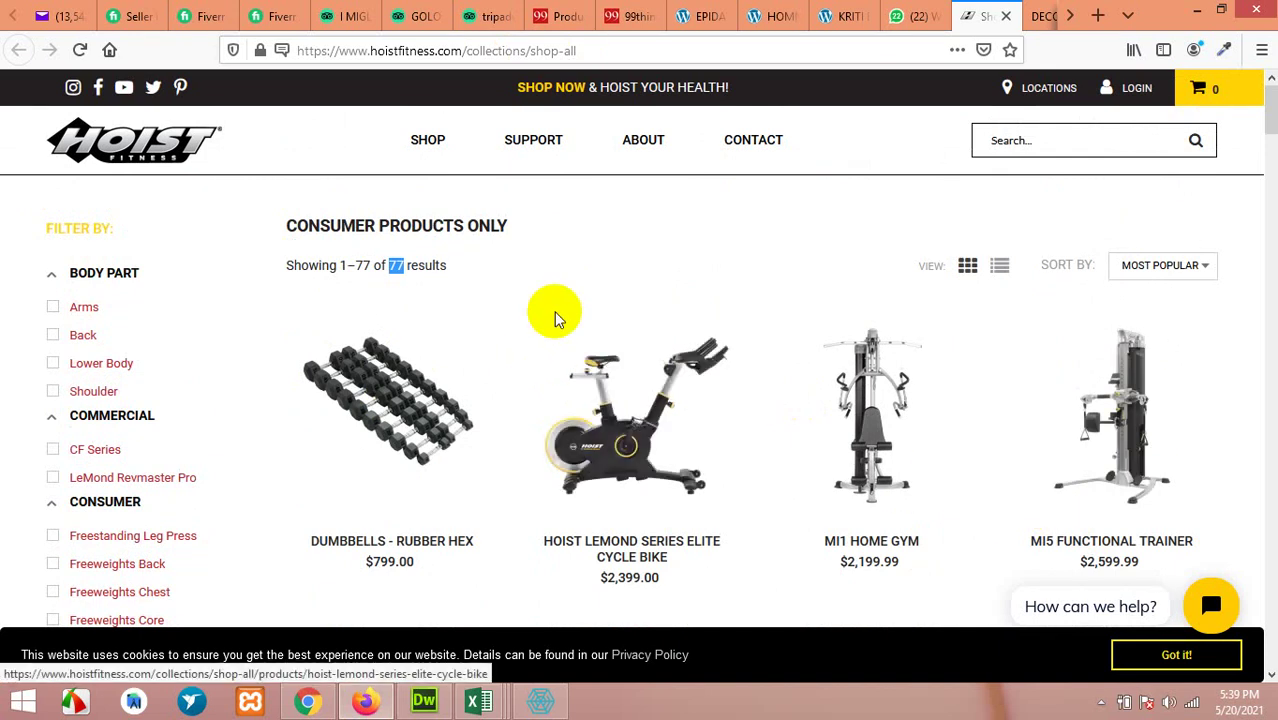
scroll(560, 275, "down", 2)
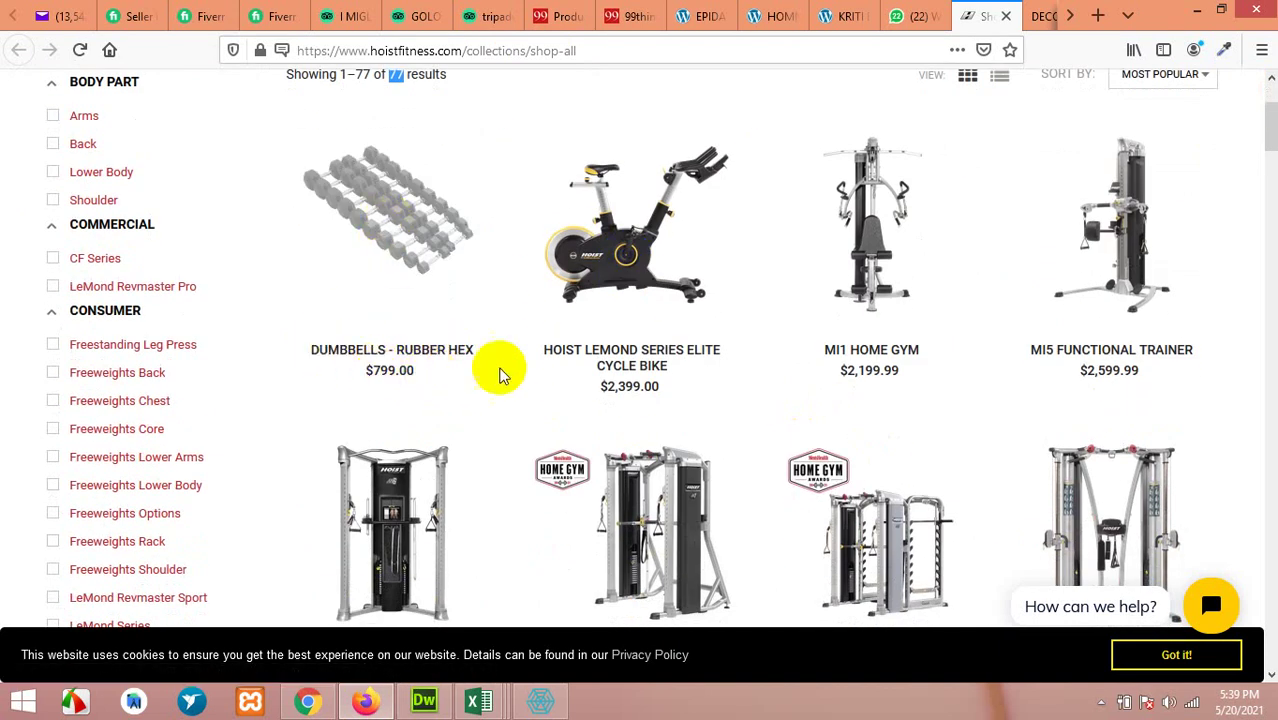
scroll(787, 314, "up", 2)
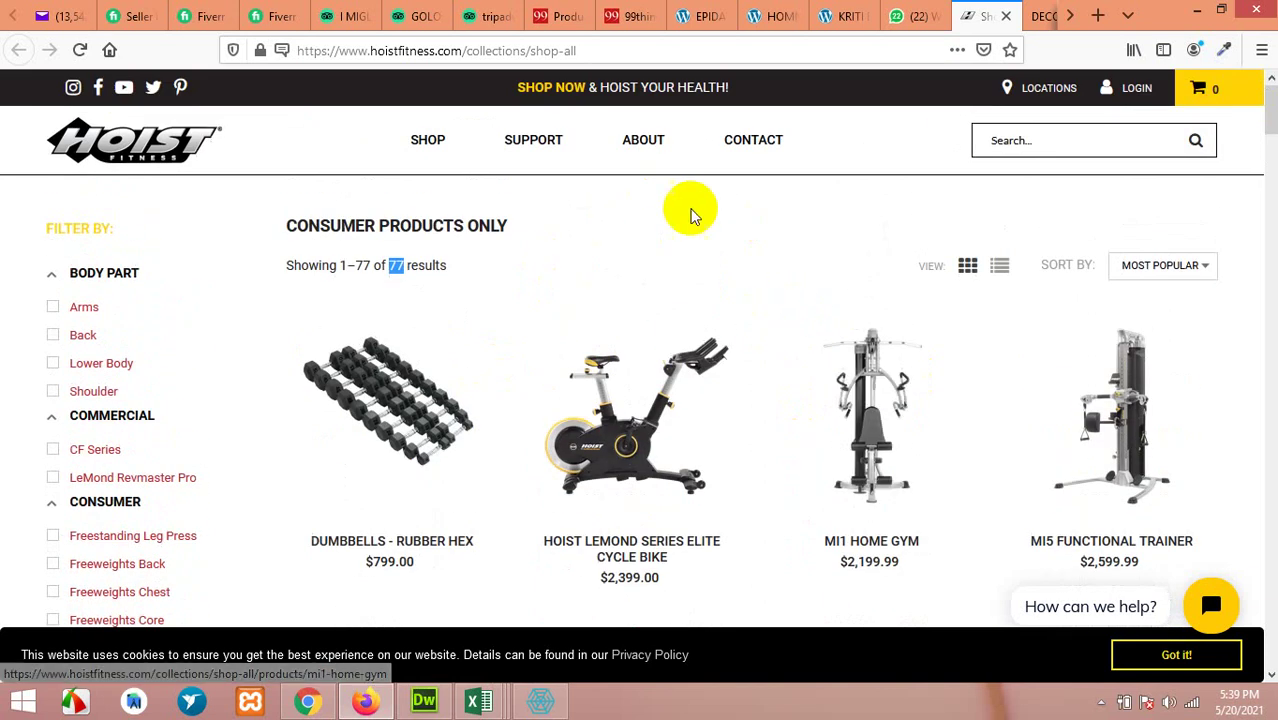
left_click(490, 50)
right_click(487, 55)
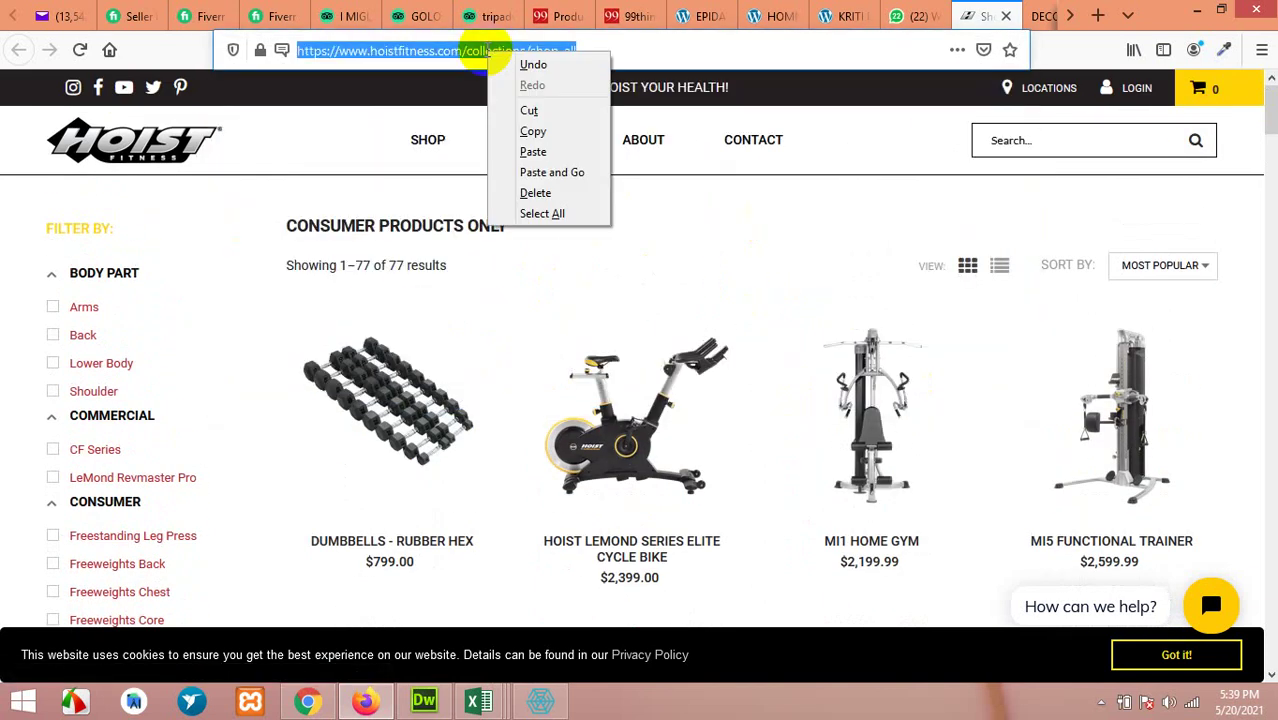
left_click(522, 132)
left_click(306, 703)
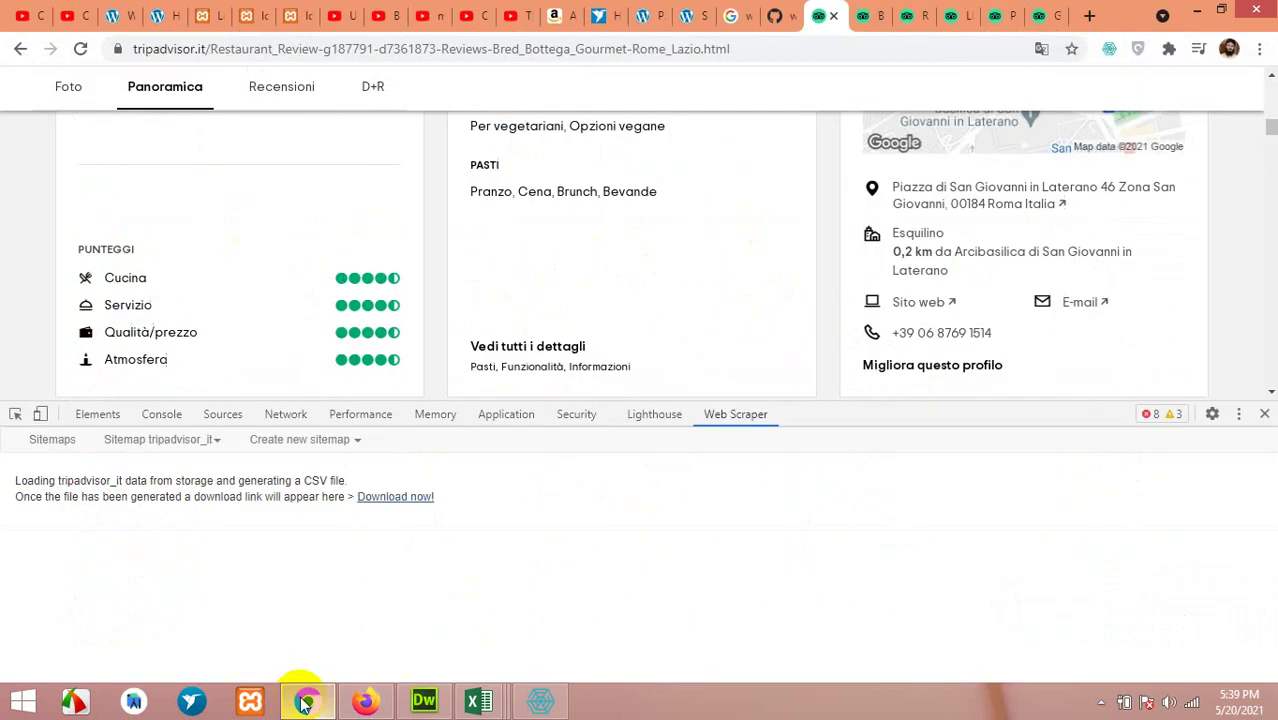
left_click(1086, 19)
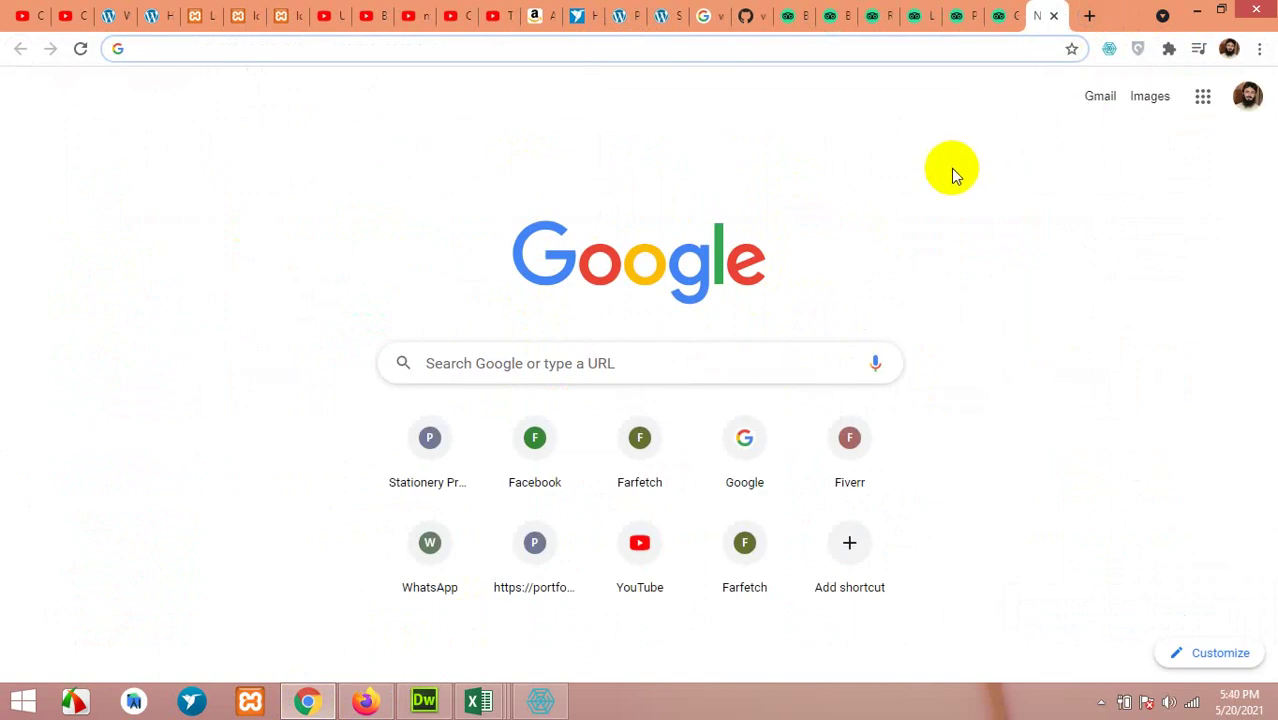
right_click(390, 48)
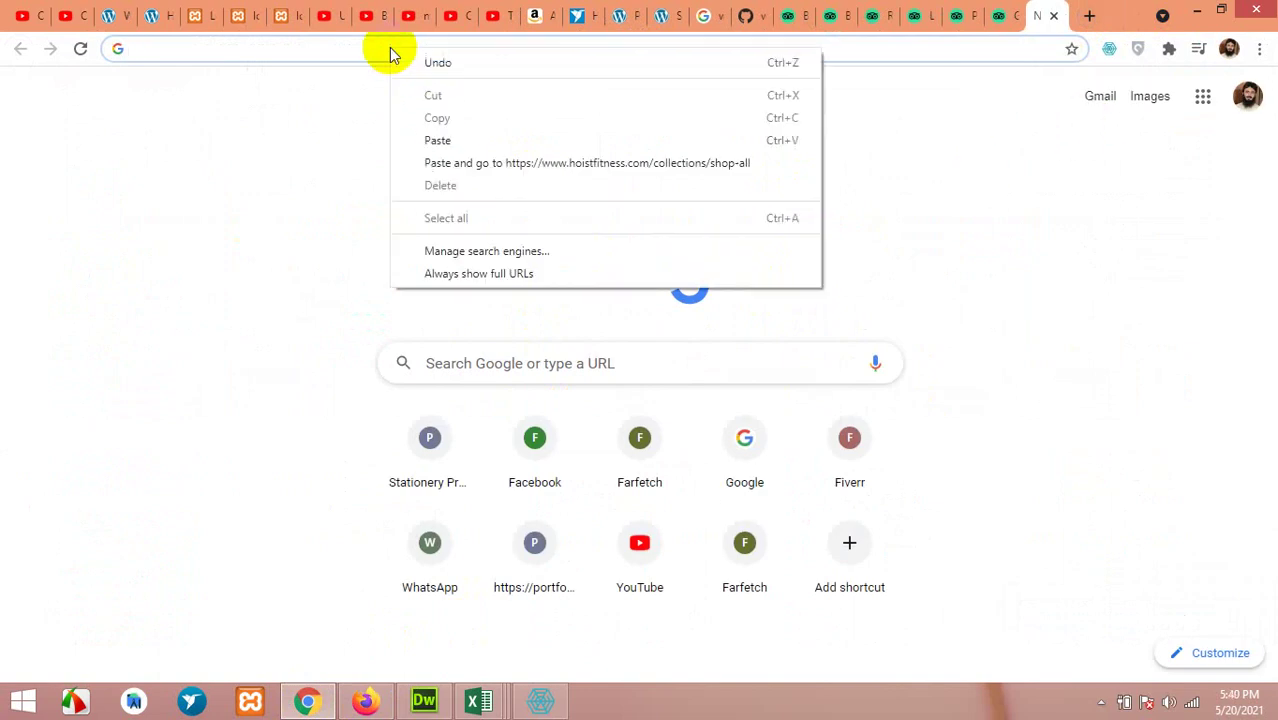
left_click(445, 163)
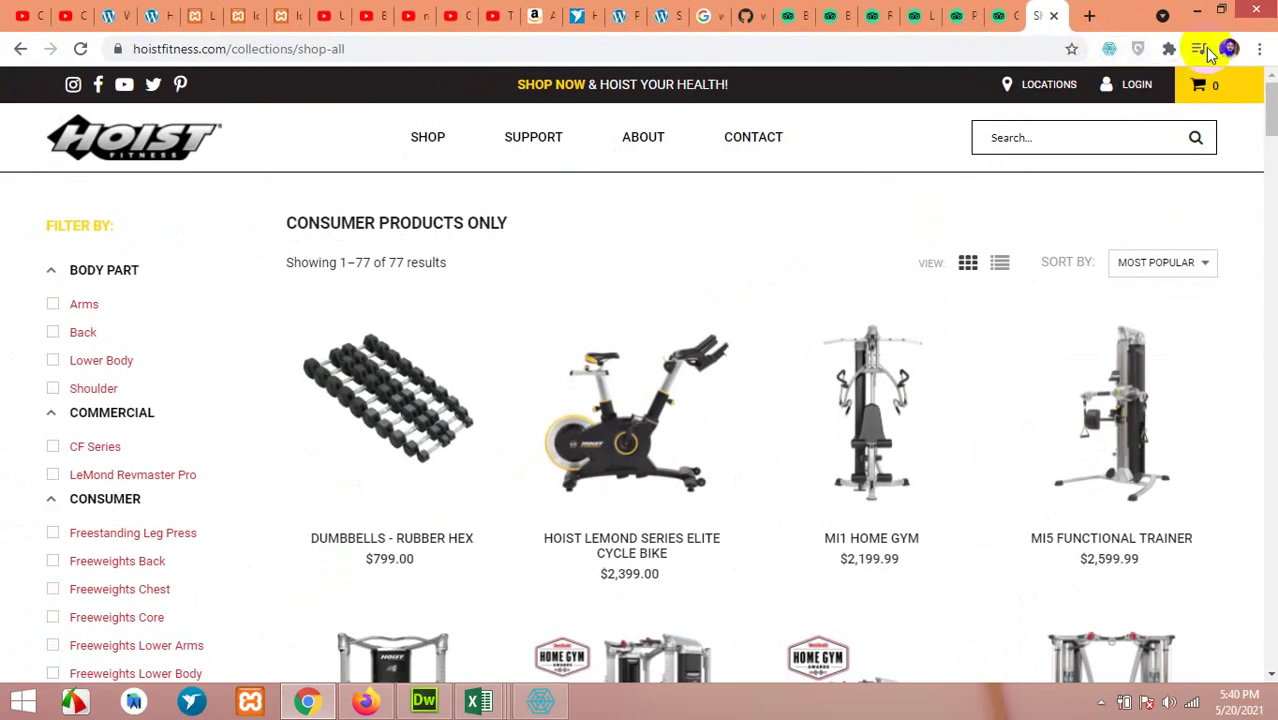
- Bring up the browser's Extensions page and go from there to the Chrome Web Store
left_click(1261, 50)
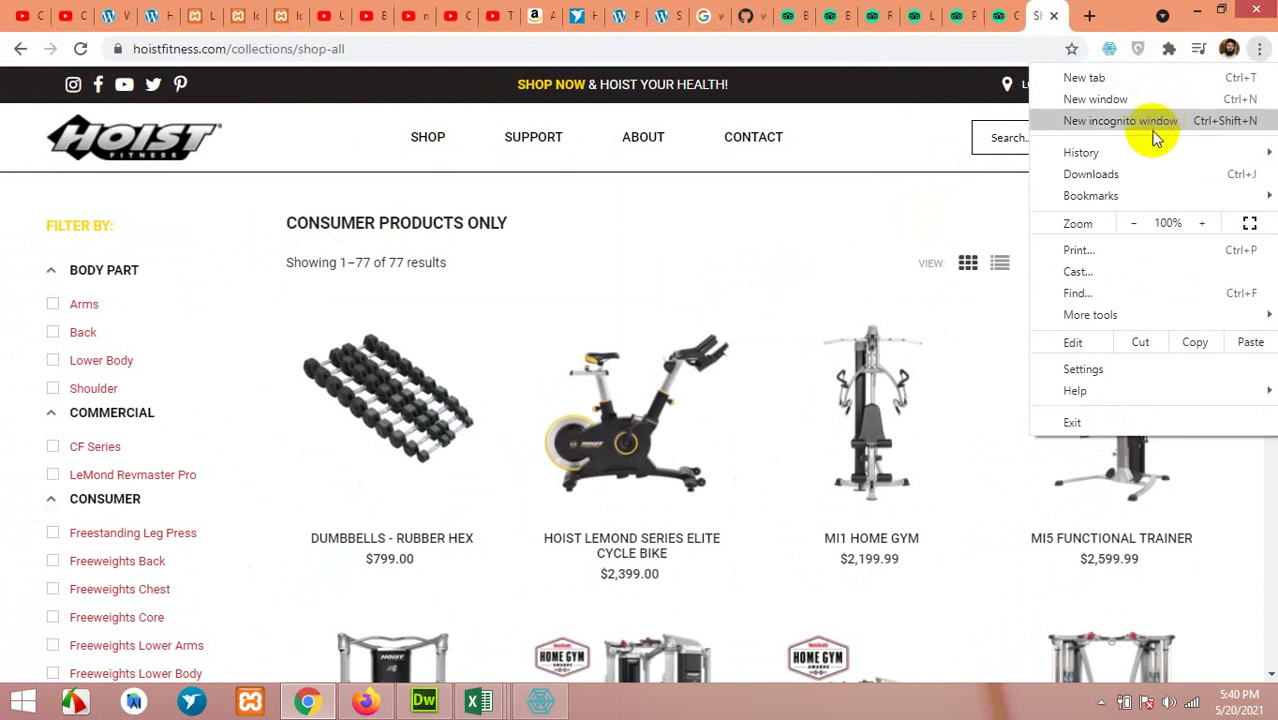
mouse_move(1101, 318)
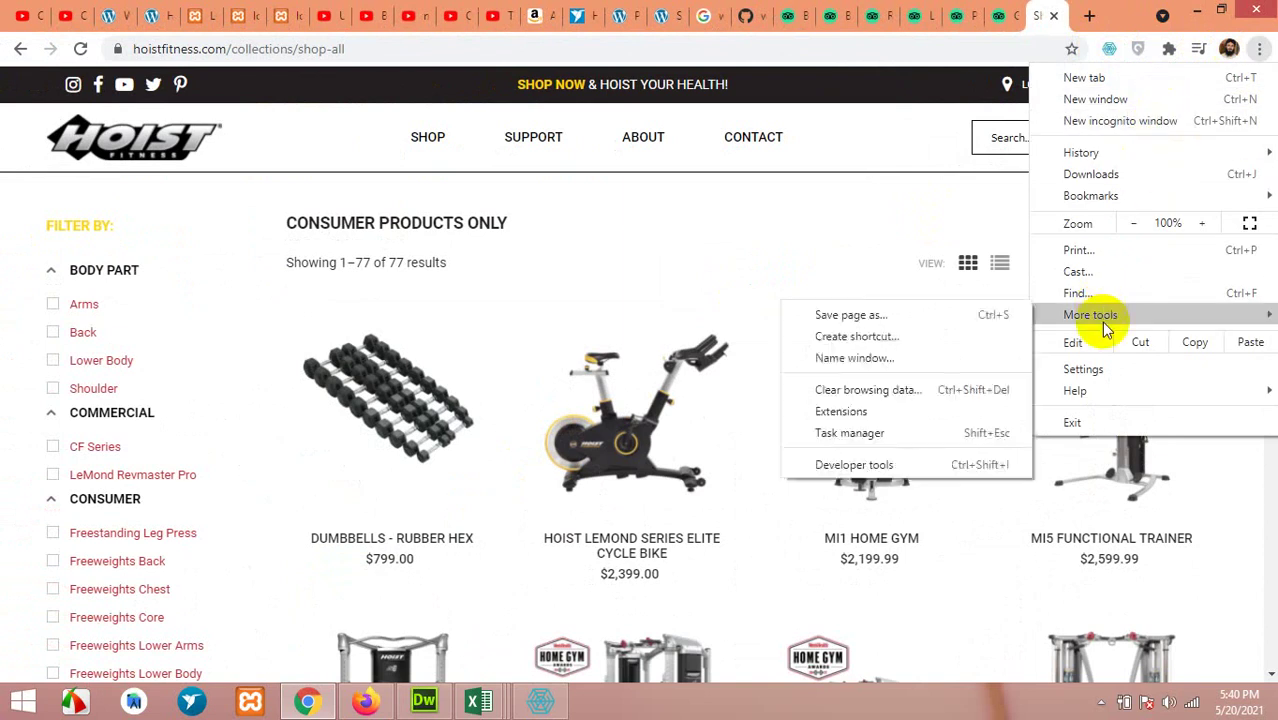
left_click(846, 412)
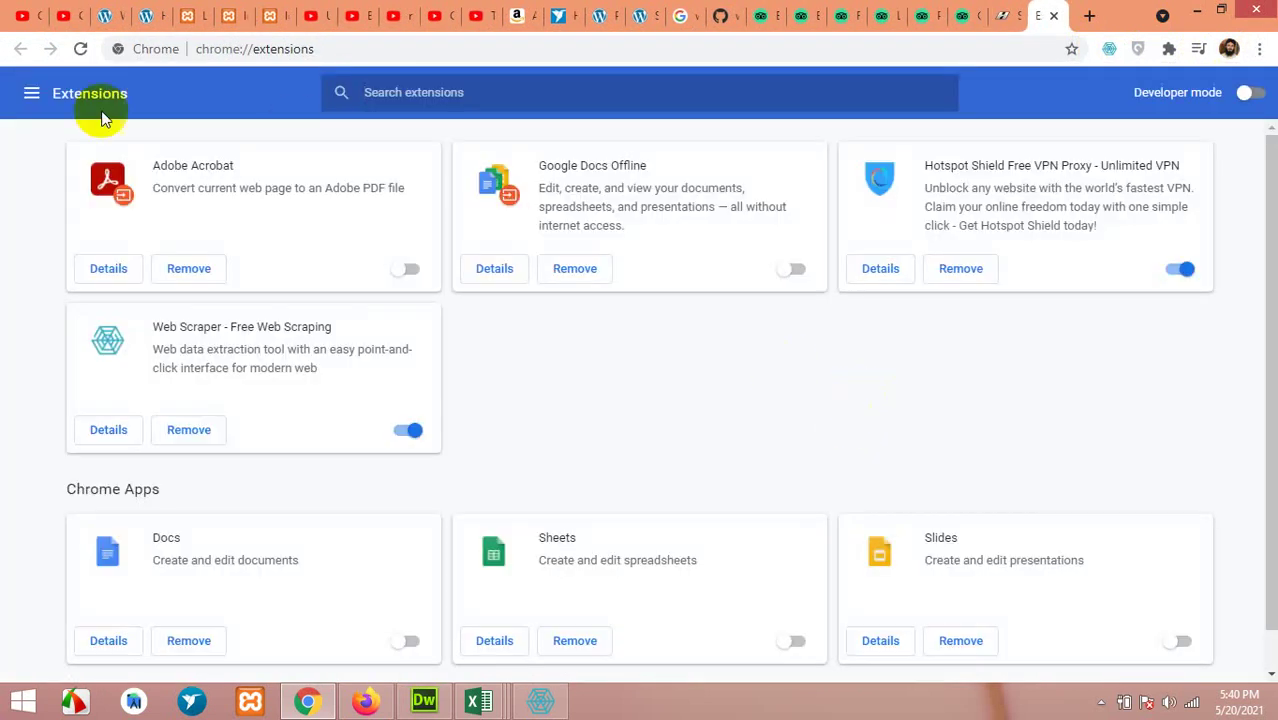
left_click(32, 93)
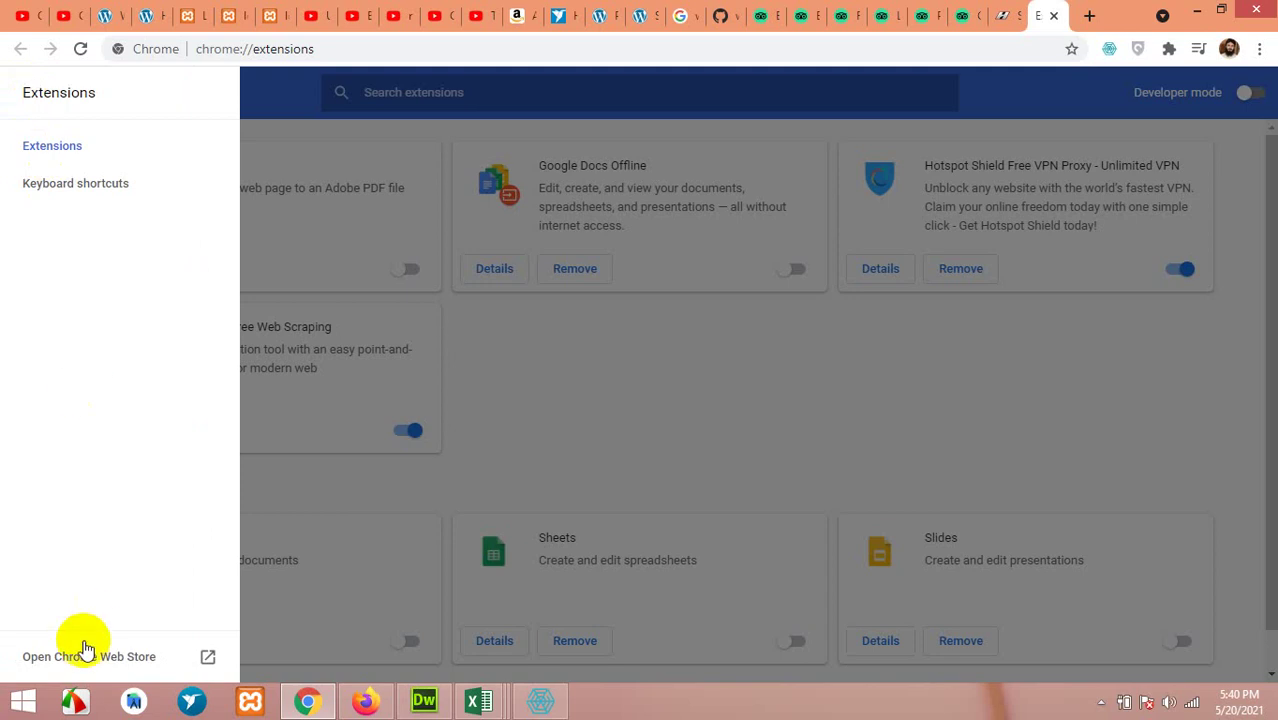
left_click(86, 652)
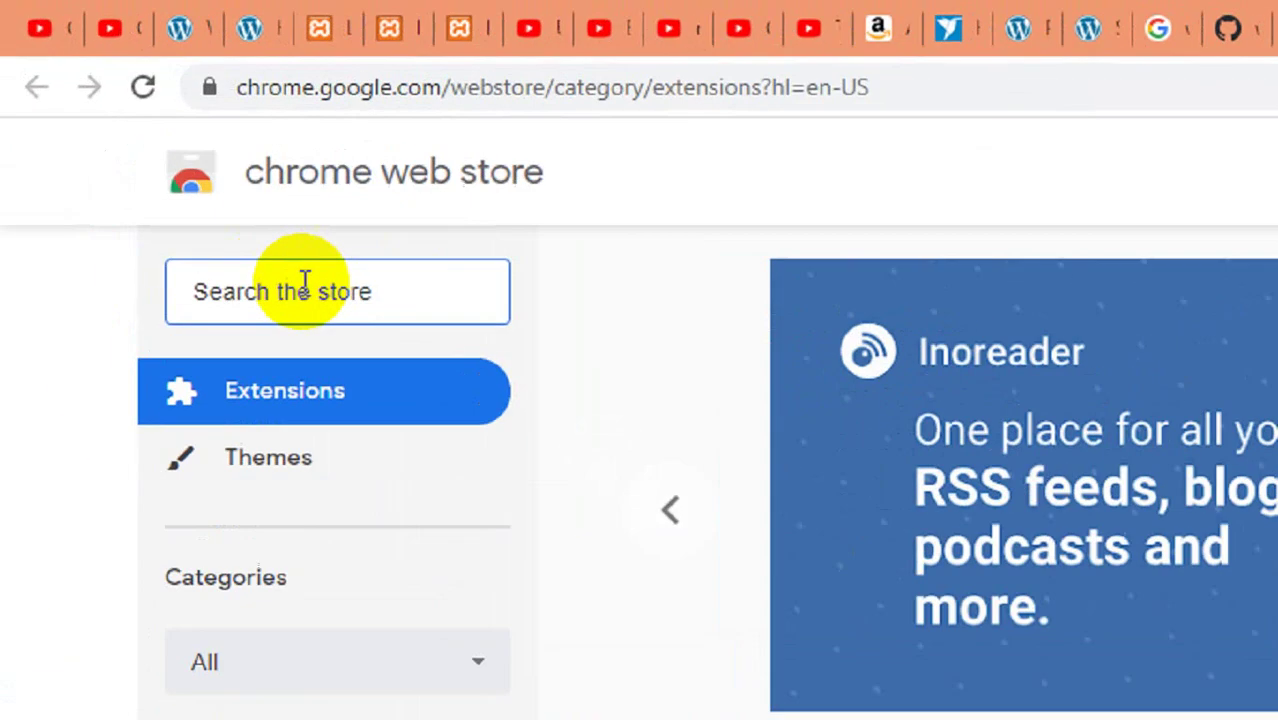
- Search the store for "webscrapper.io" and open the Web Scraper - Free Web Scraping extension page
type("webscrapper.io")
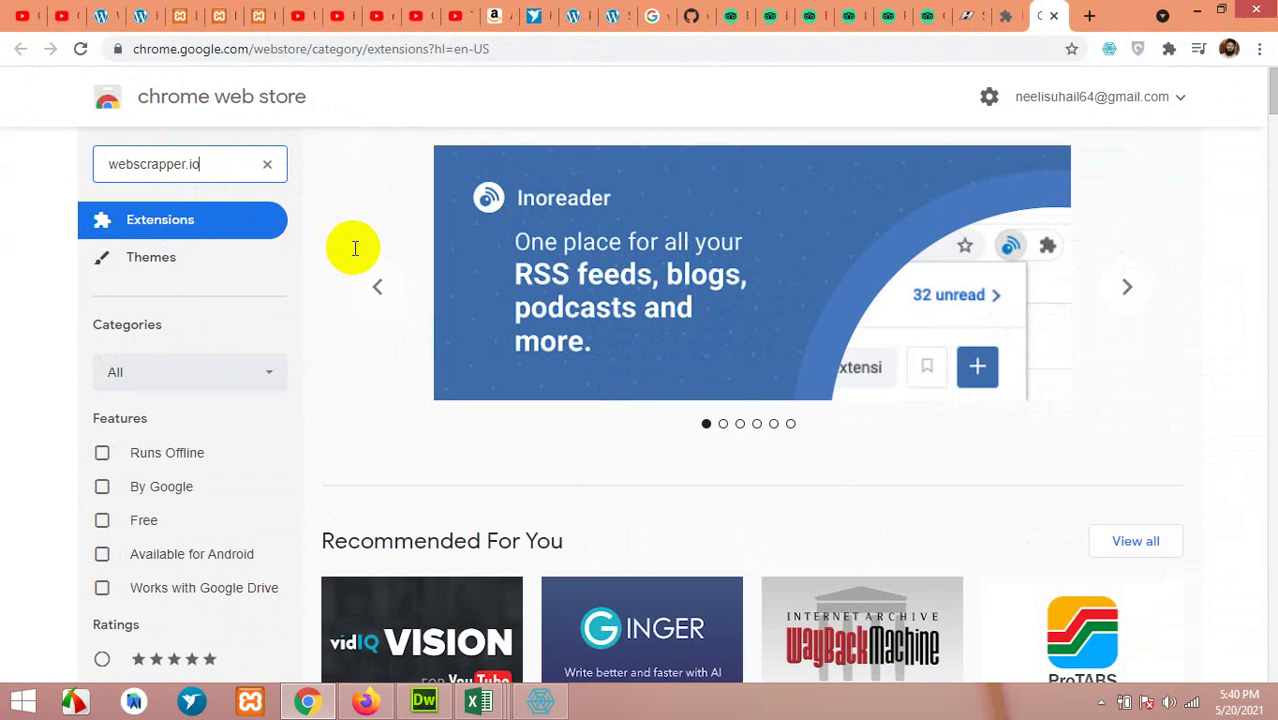
key("Return")
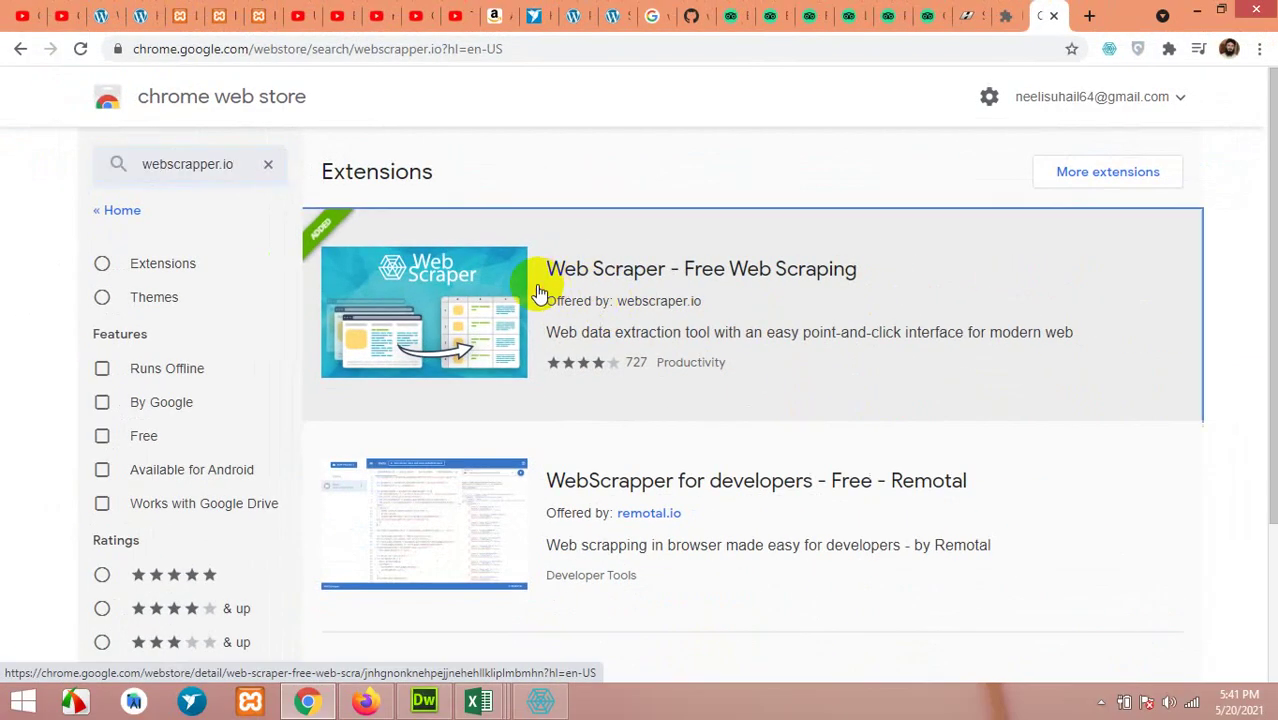
left_click(588, 315)
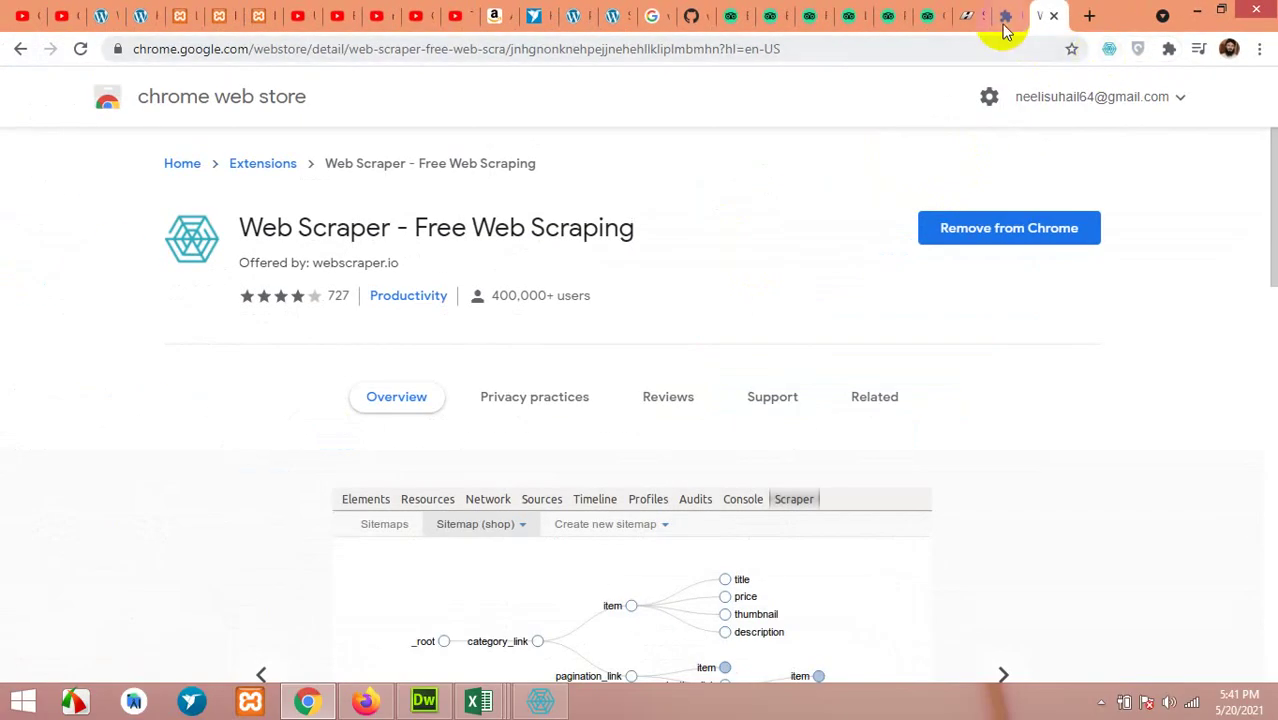
- Return to the Hoist Fitness shop page, block its notifications and copy the page address
left_click(970, 12)
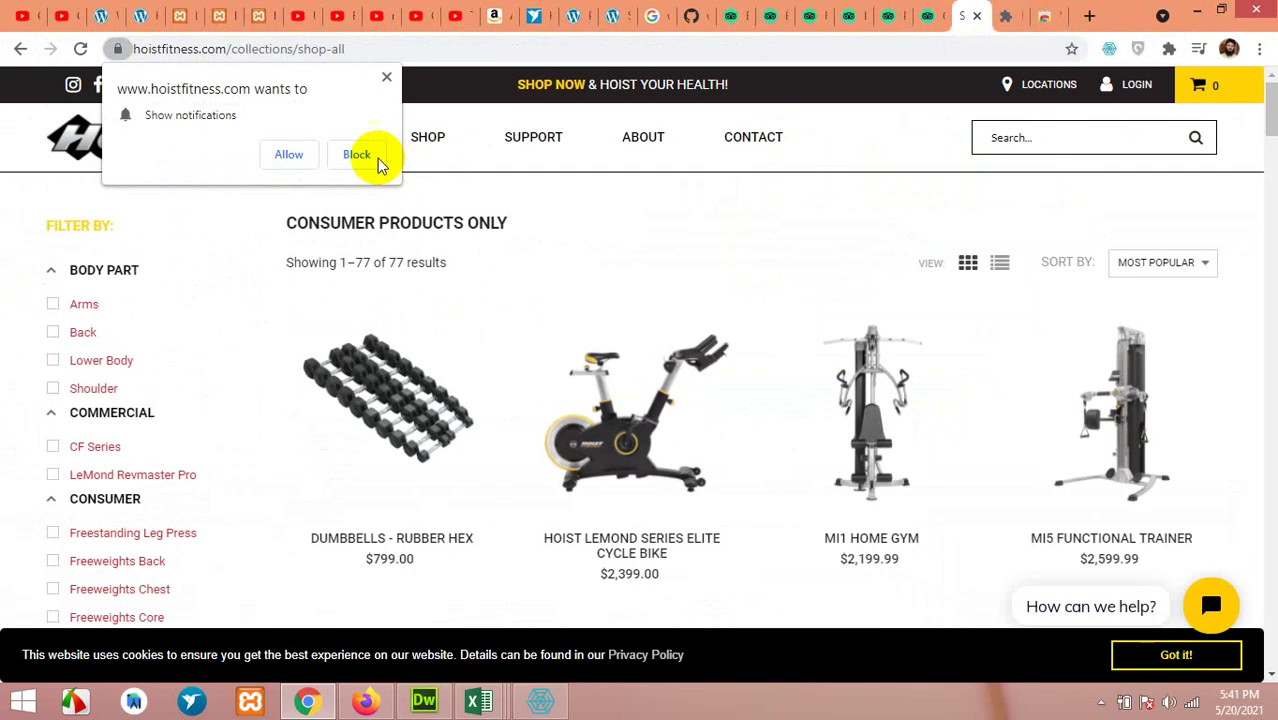
left_click(356, 157)
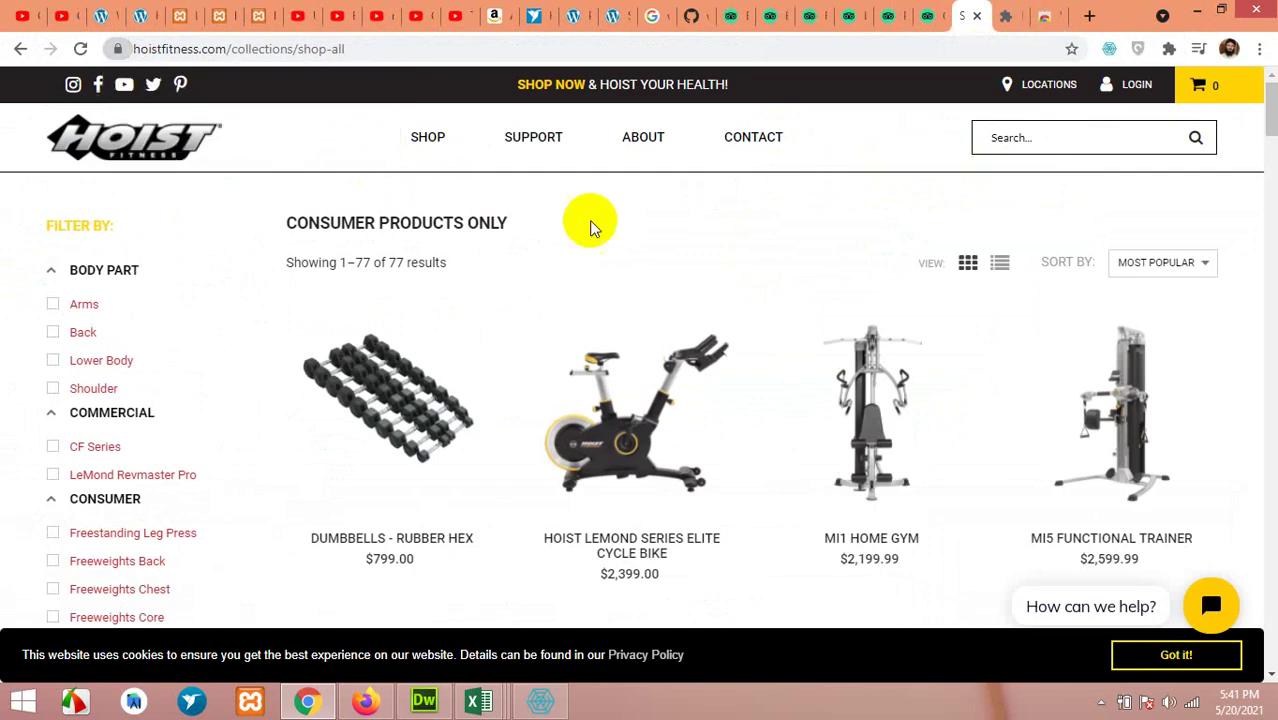
right_click(308, 52)
left_click(353, 117)
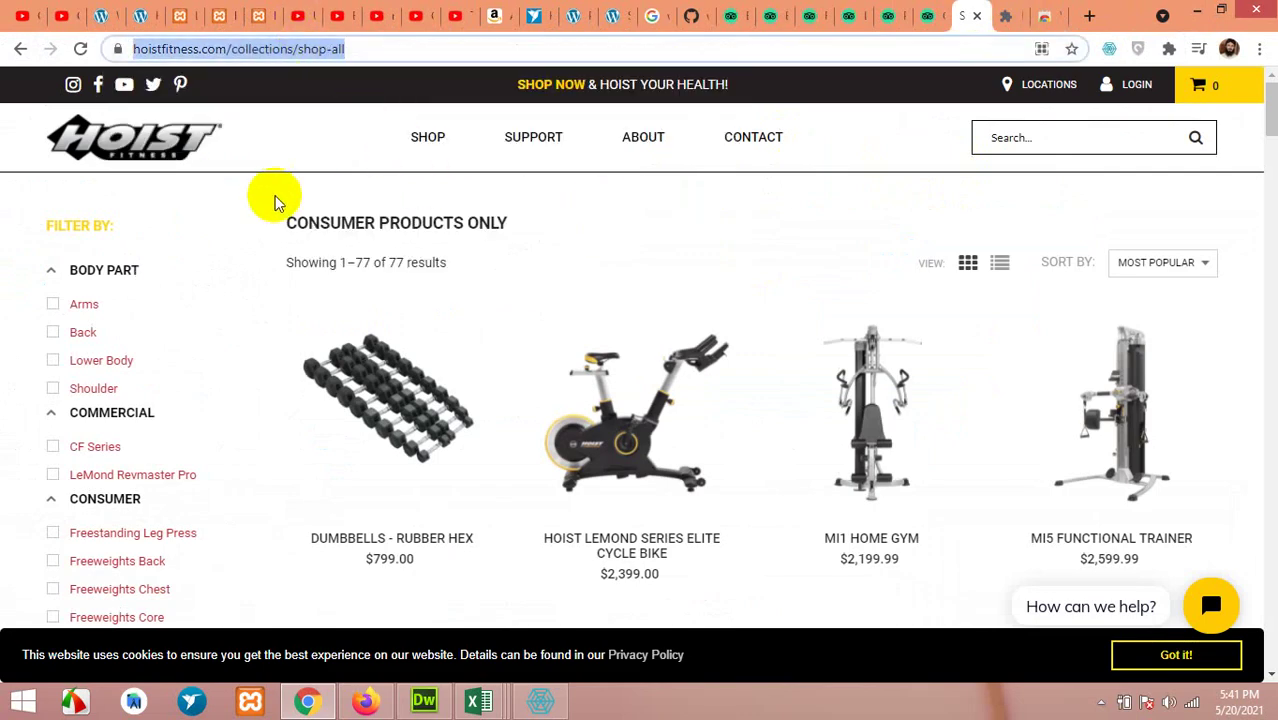
- Open the developer tools on the Hoist Fitness shop page
left_click(263, 247)
right_click(263, 247)
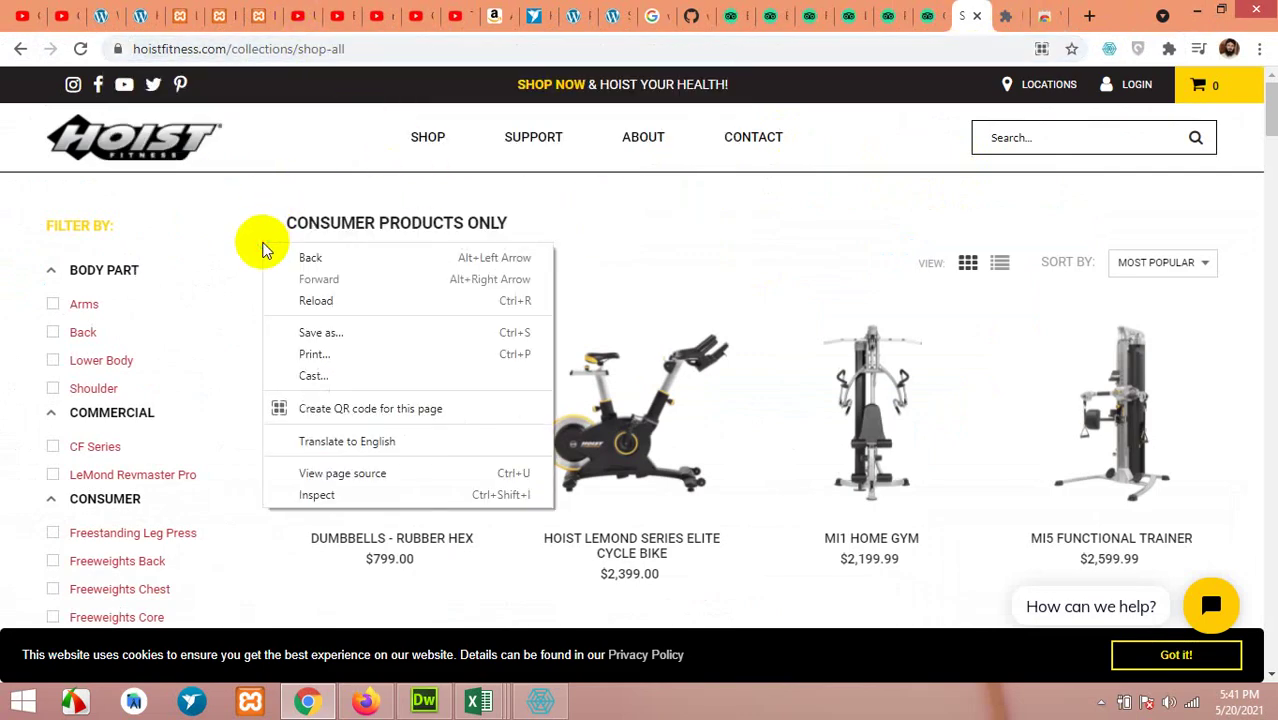
left_click(307, 493)
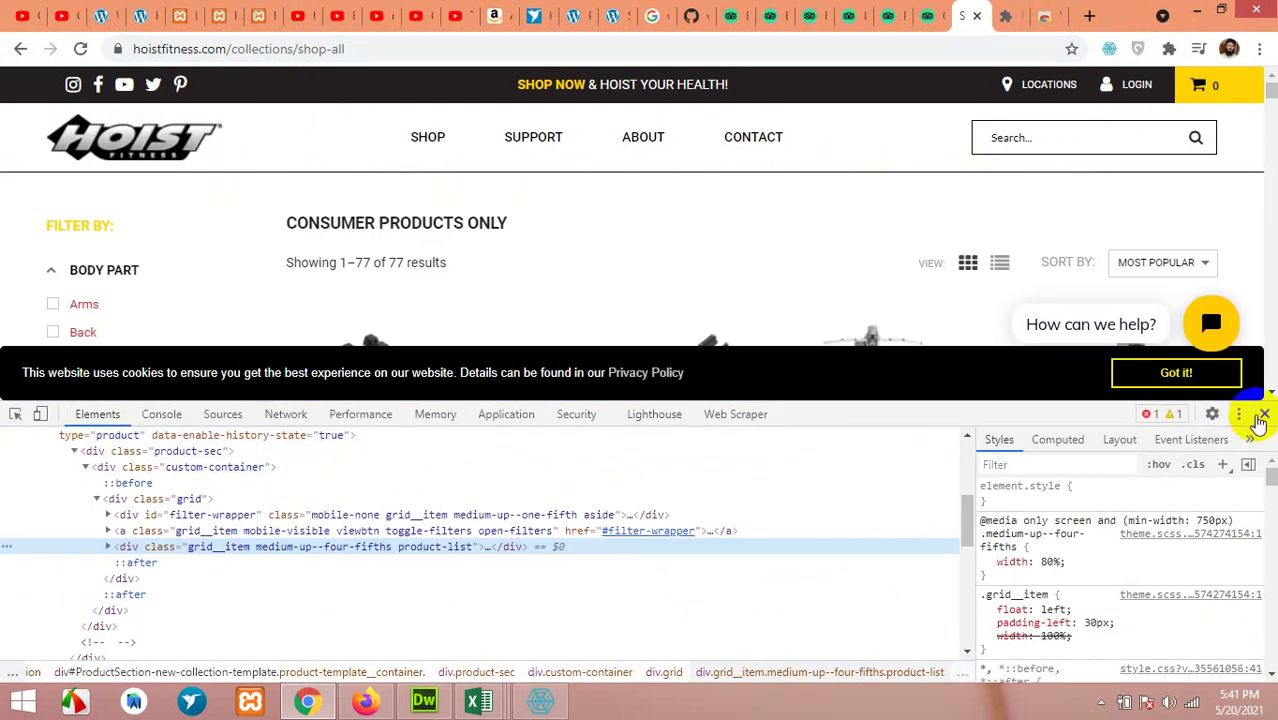
- Try docking the developer tools to the right of the page, and dock them back to the bottom
left_click(1239, 414)
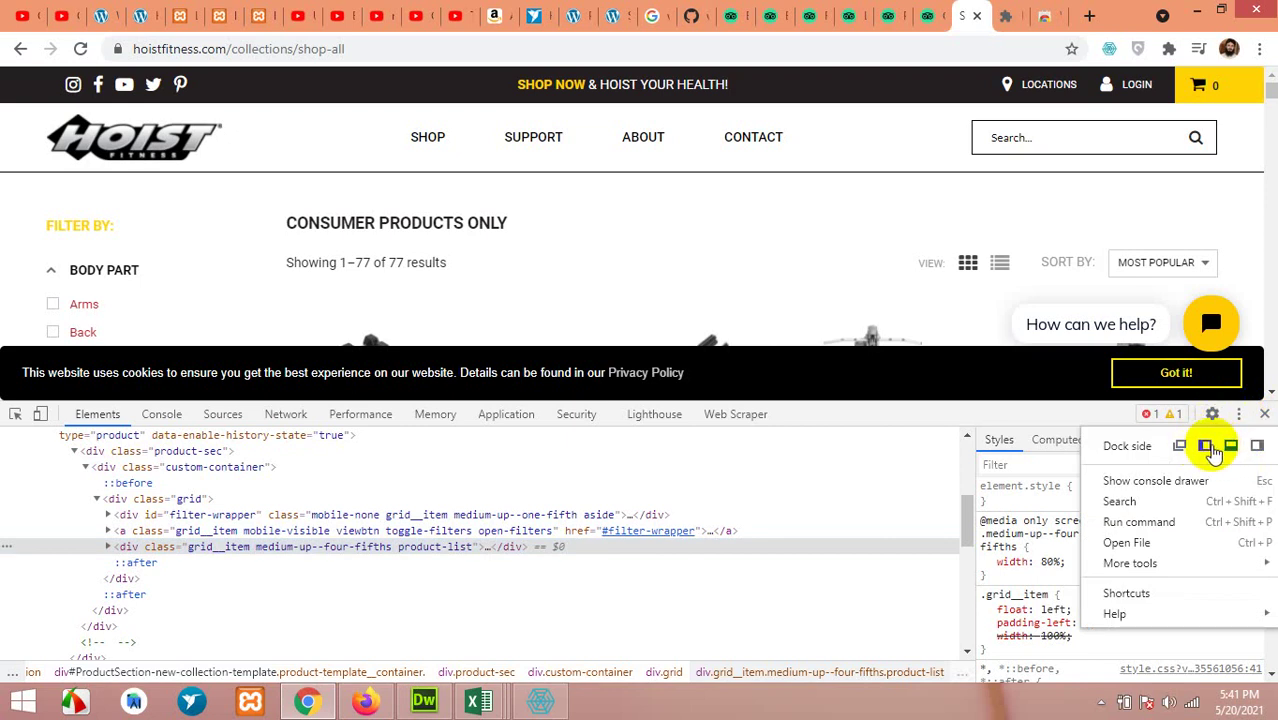
left_click(1258, 449)
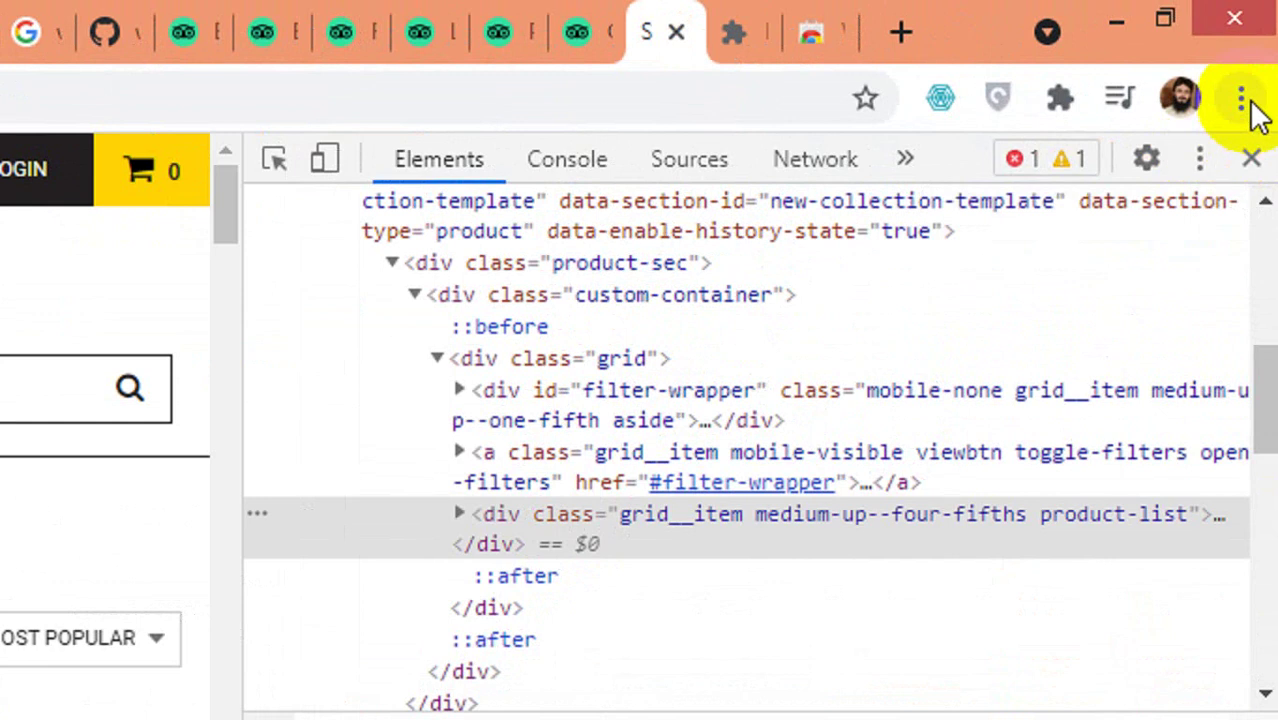
left_click(1203, 160)
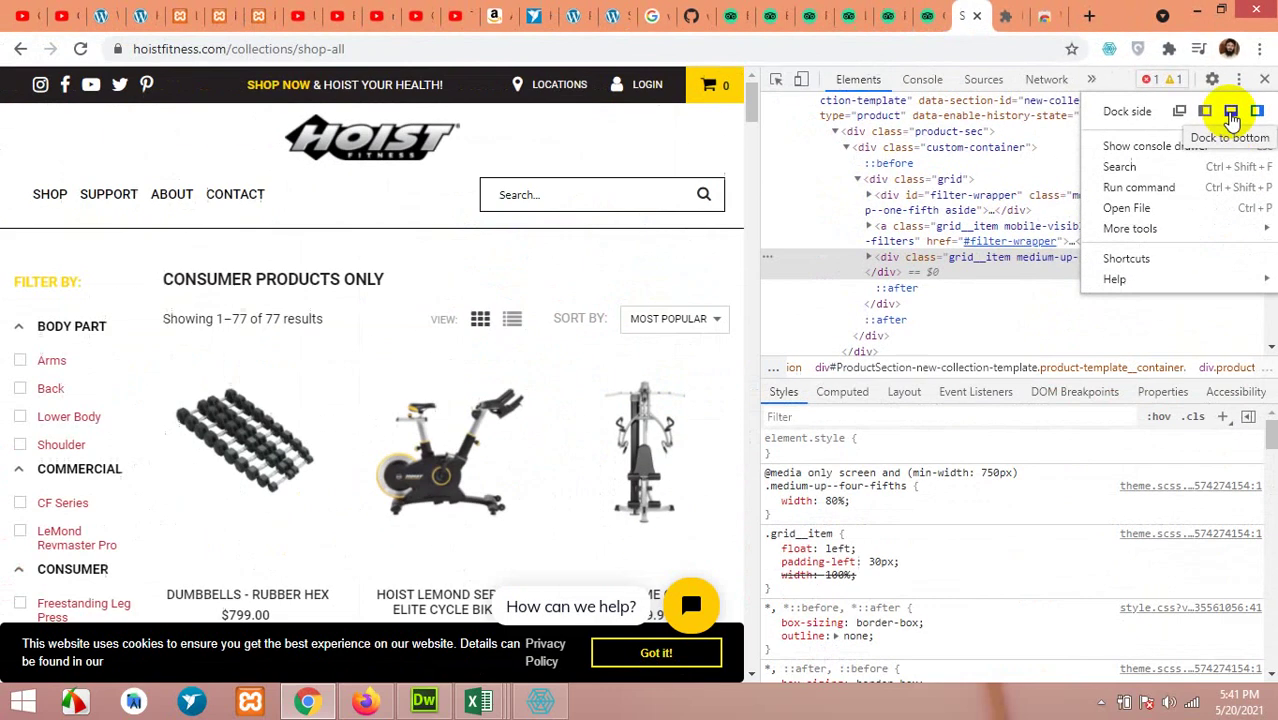
left_click(1185, 228)
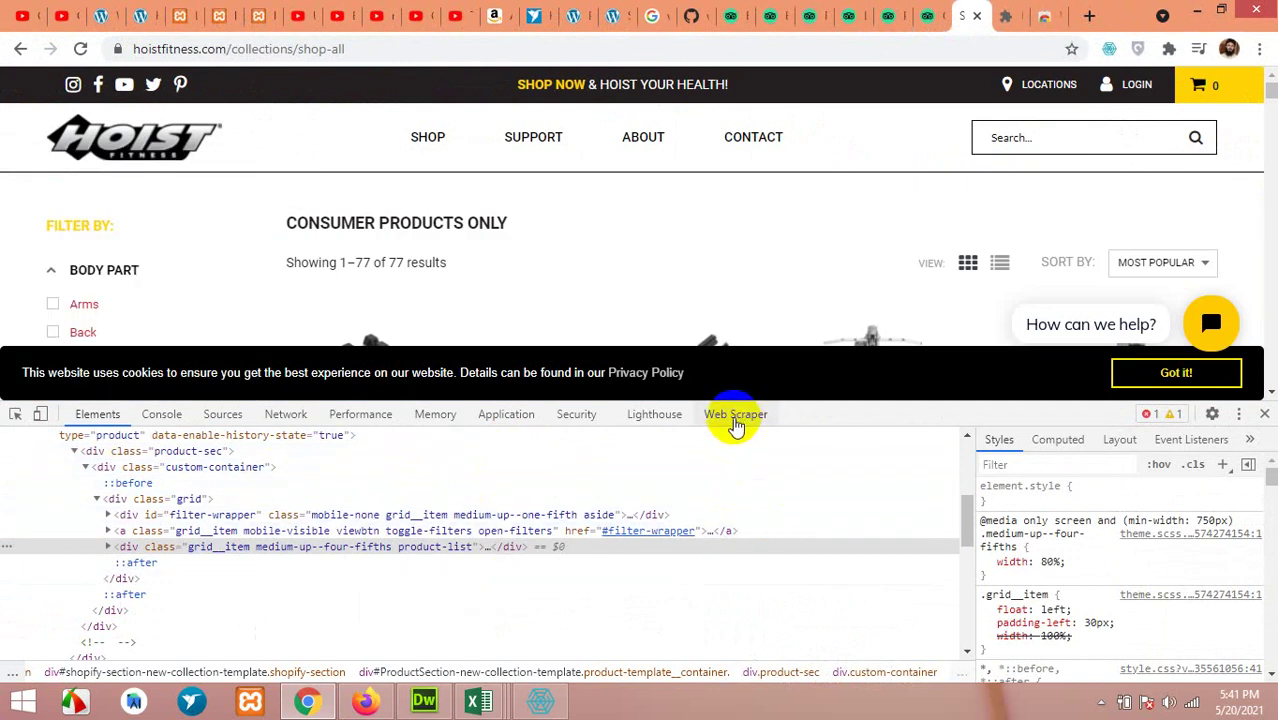
left_click(736, 415)
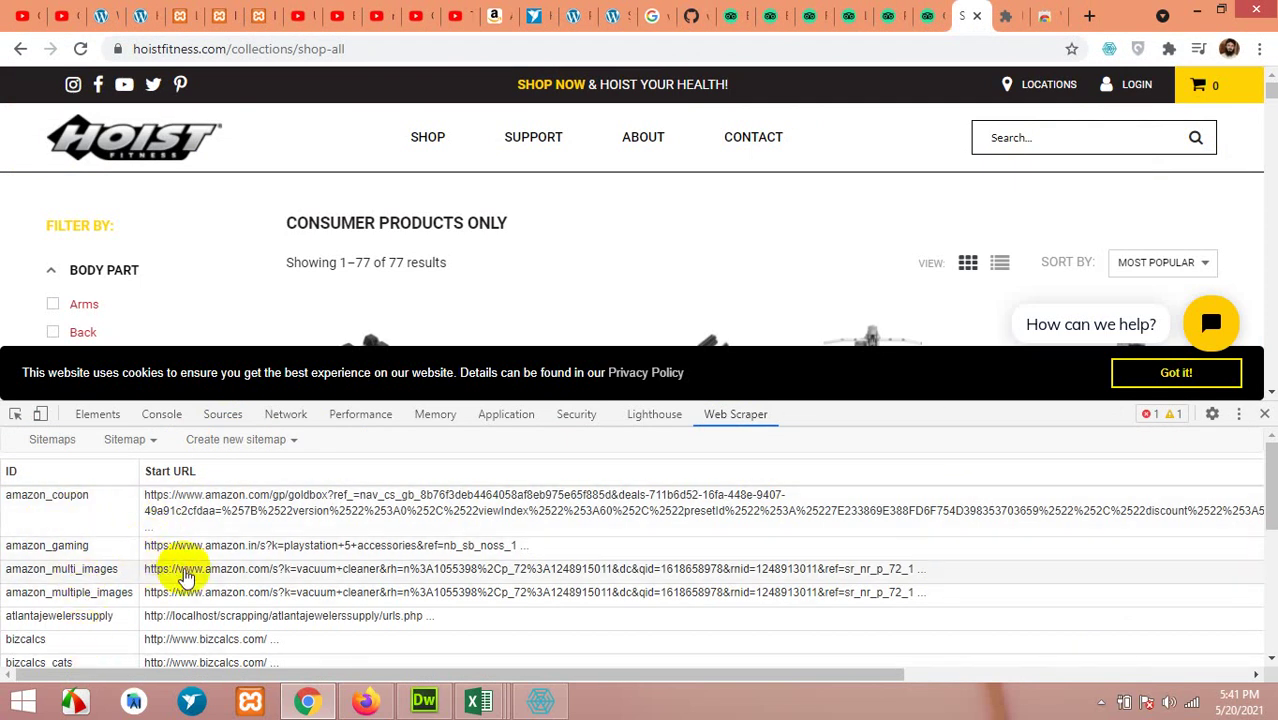
left_click(238, 442)
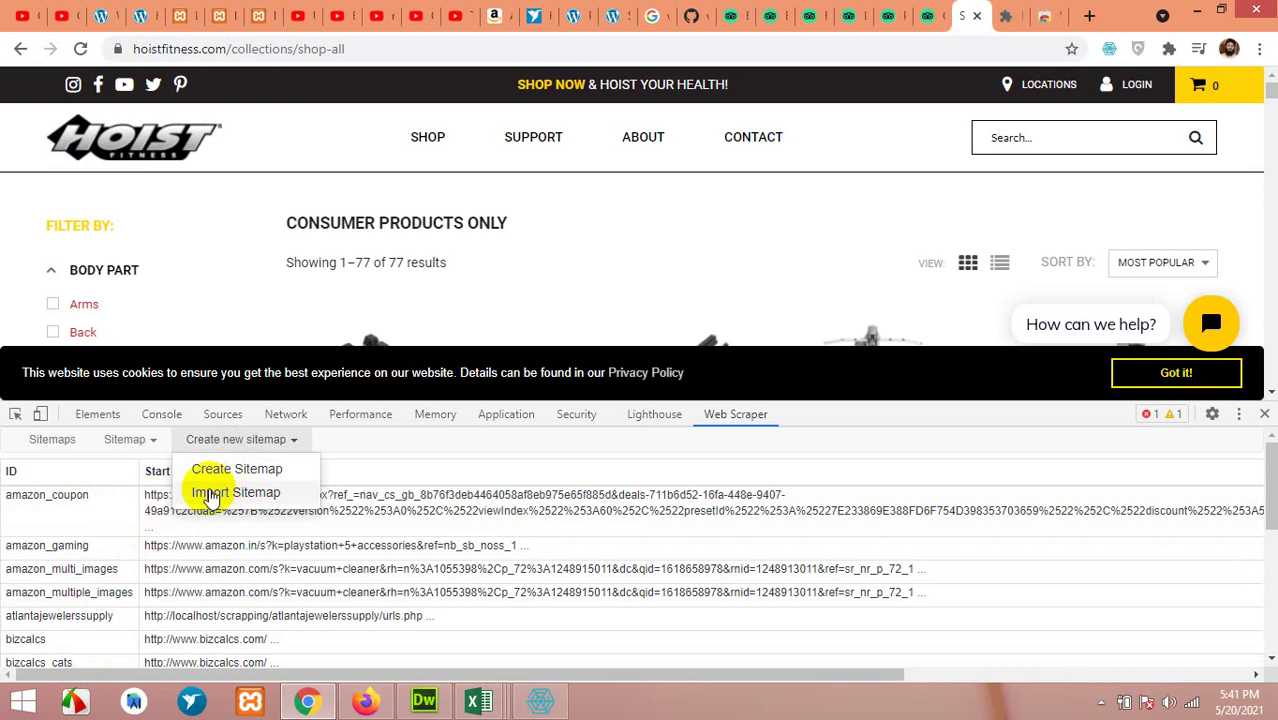
left_click(211, 472)
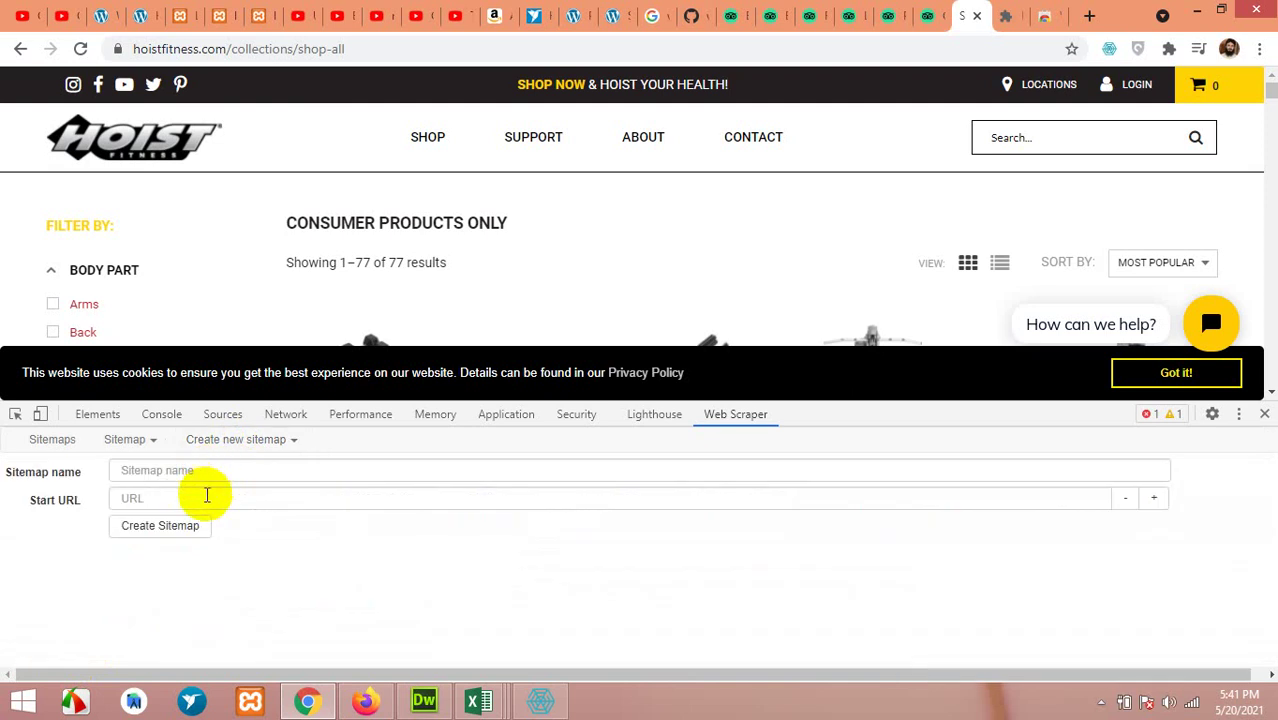
left_click(174, 499)
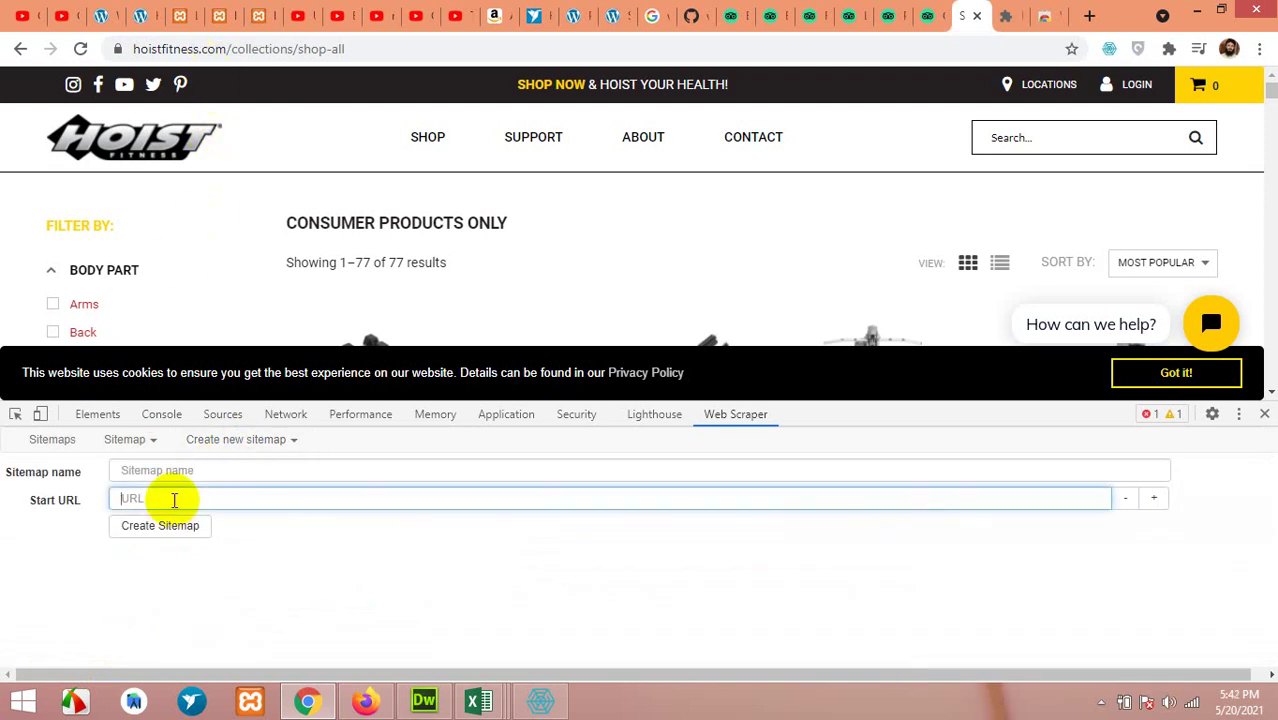
right_click(174, 499)
left_click(214, 343)
left_click(190, 470)
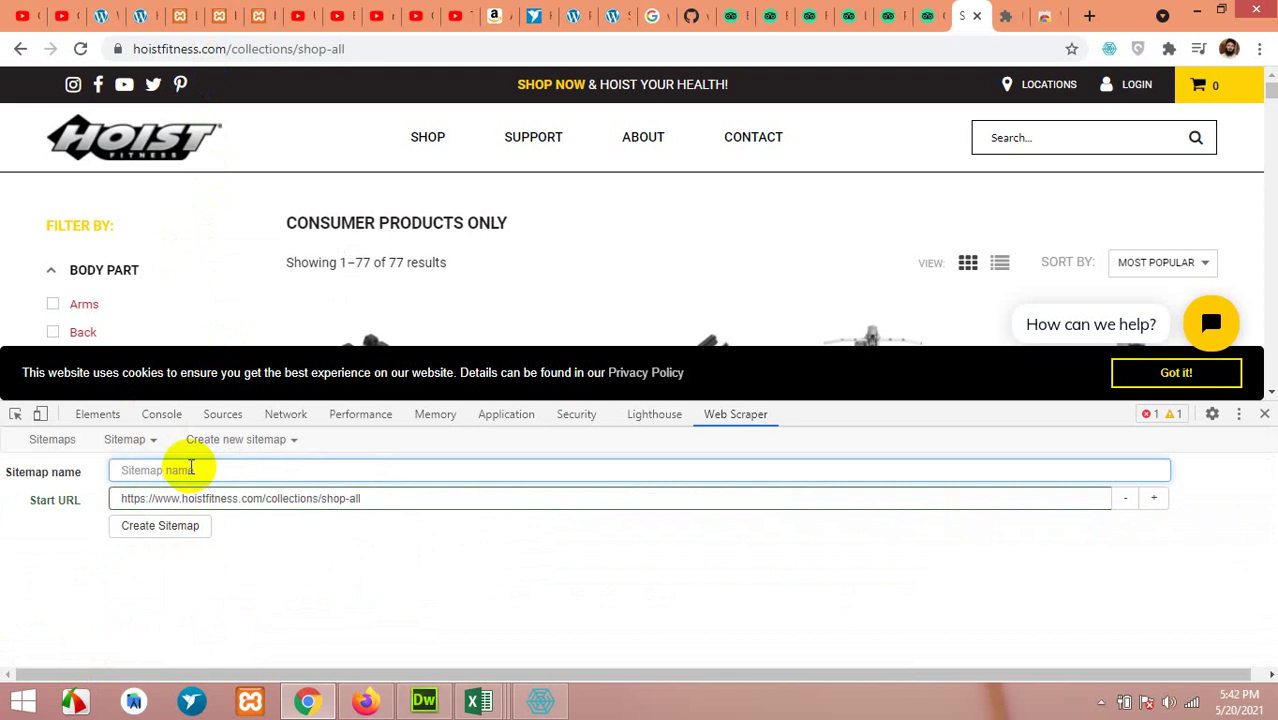
type("hoi")
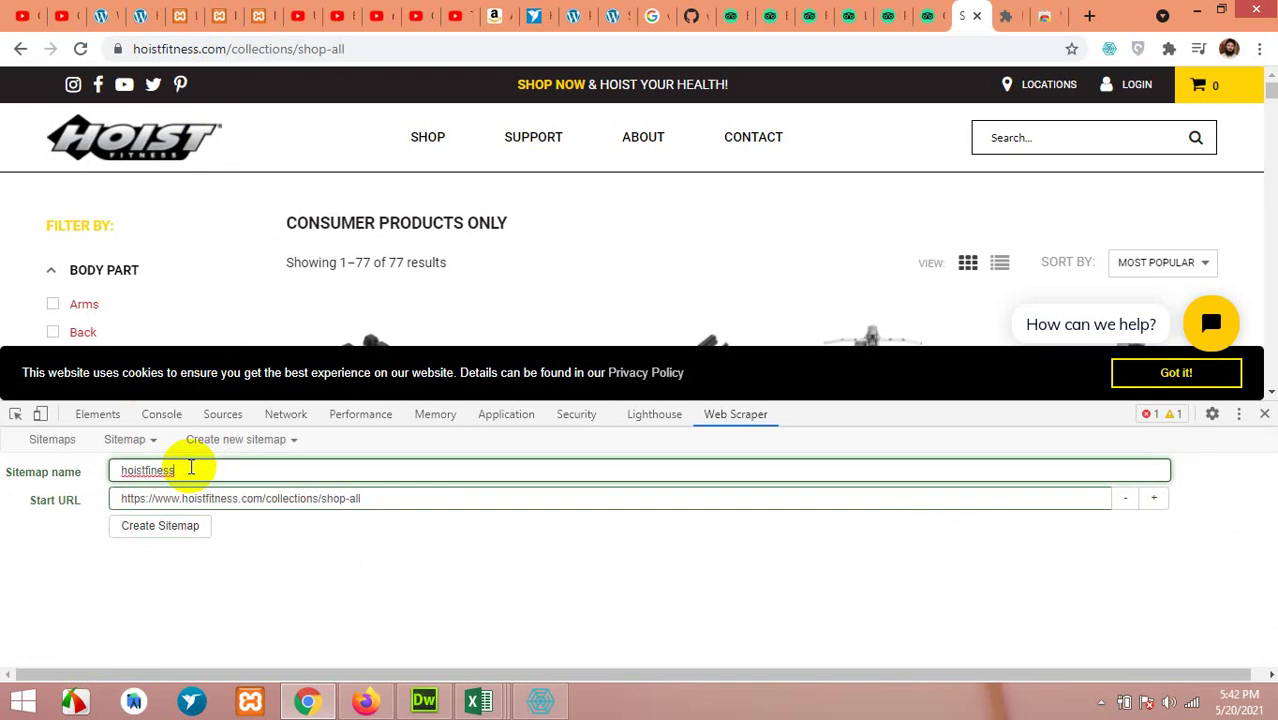
type("stfitness")
left_click(164, 528)
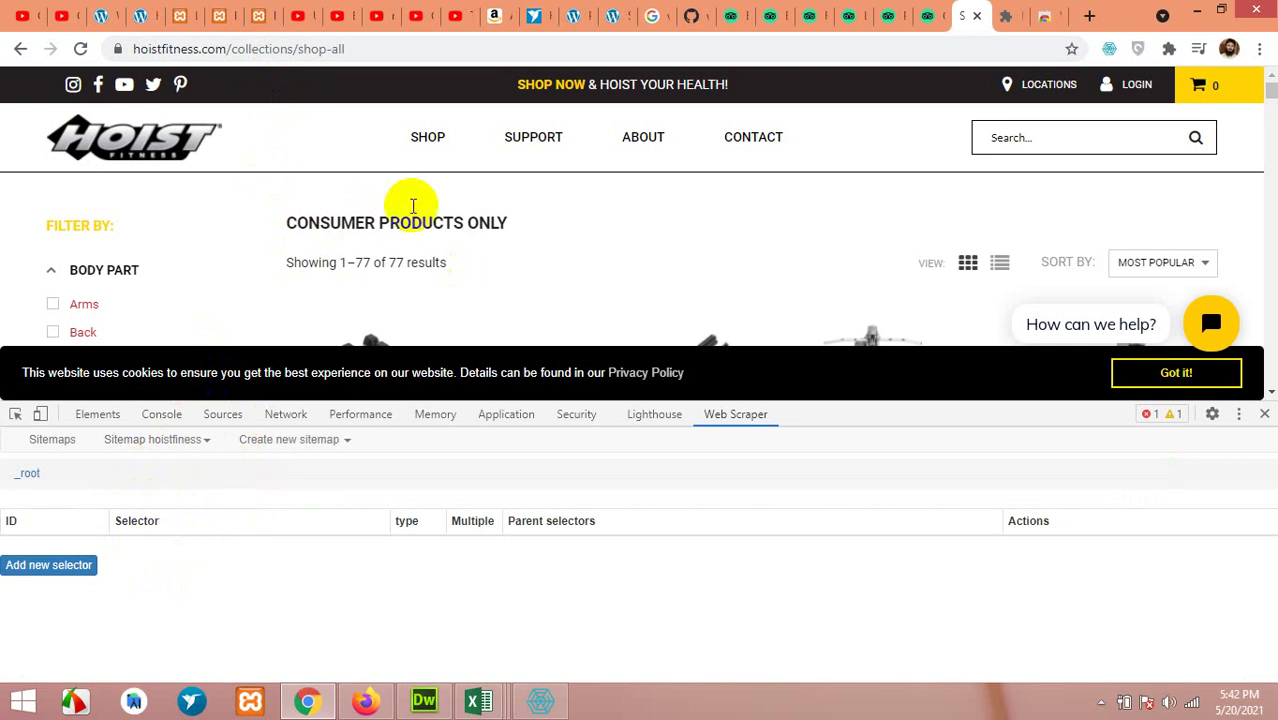
scroll(500, 260, "down", 2)
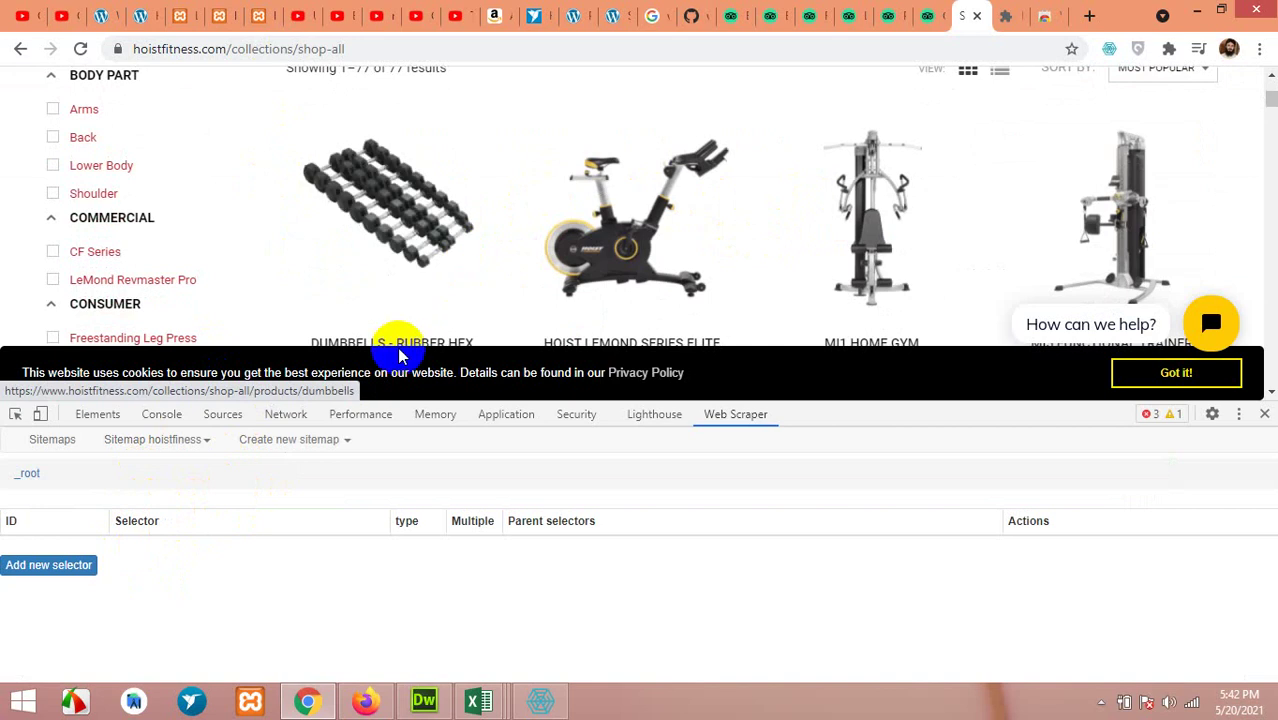
- Add a root selector with the ID "single", set its type to Link and allow multiple elements
scroll(398, 357, "up", 2)
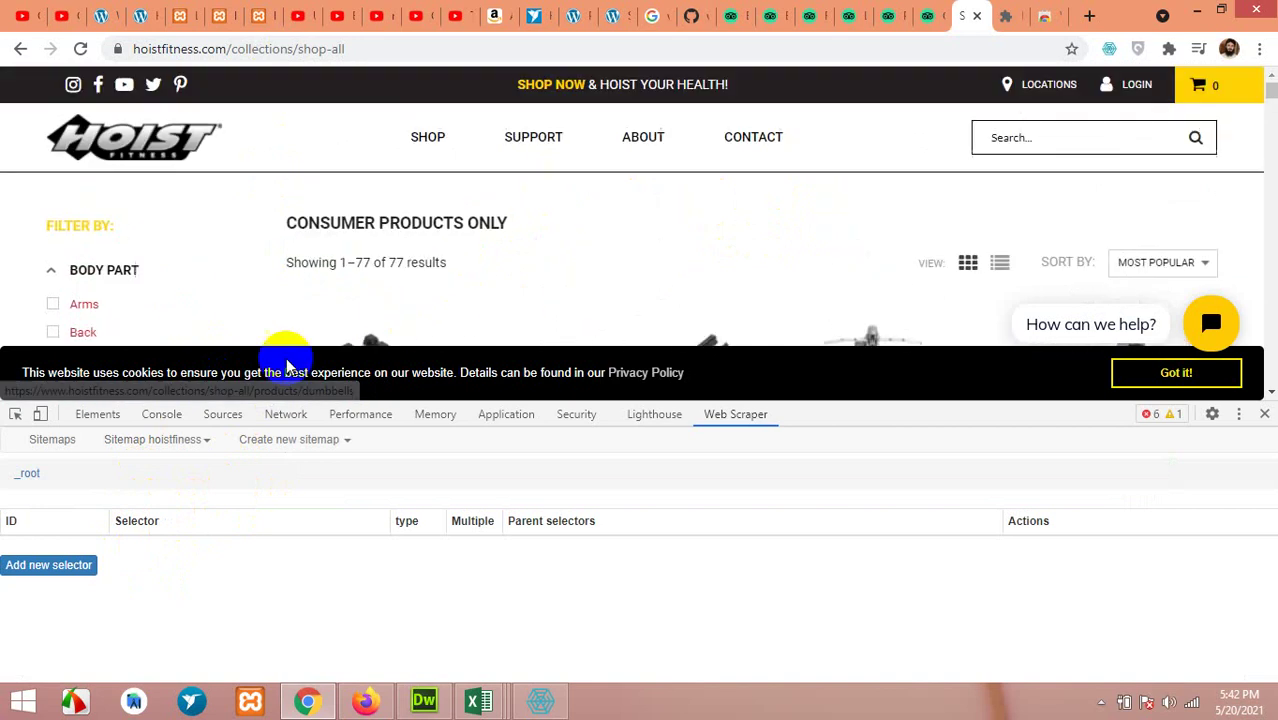
left_click(27, 567)
left_click(176, 470)
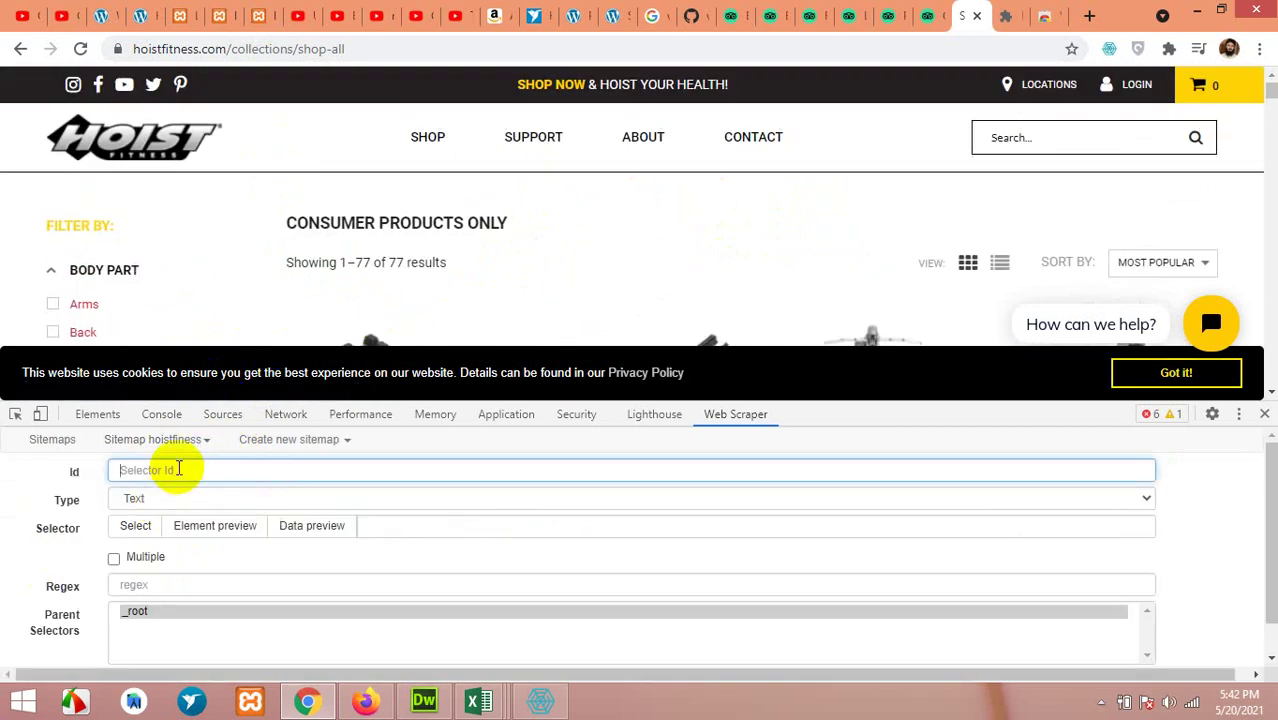
type("single")
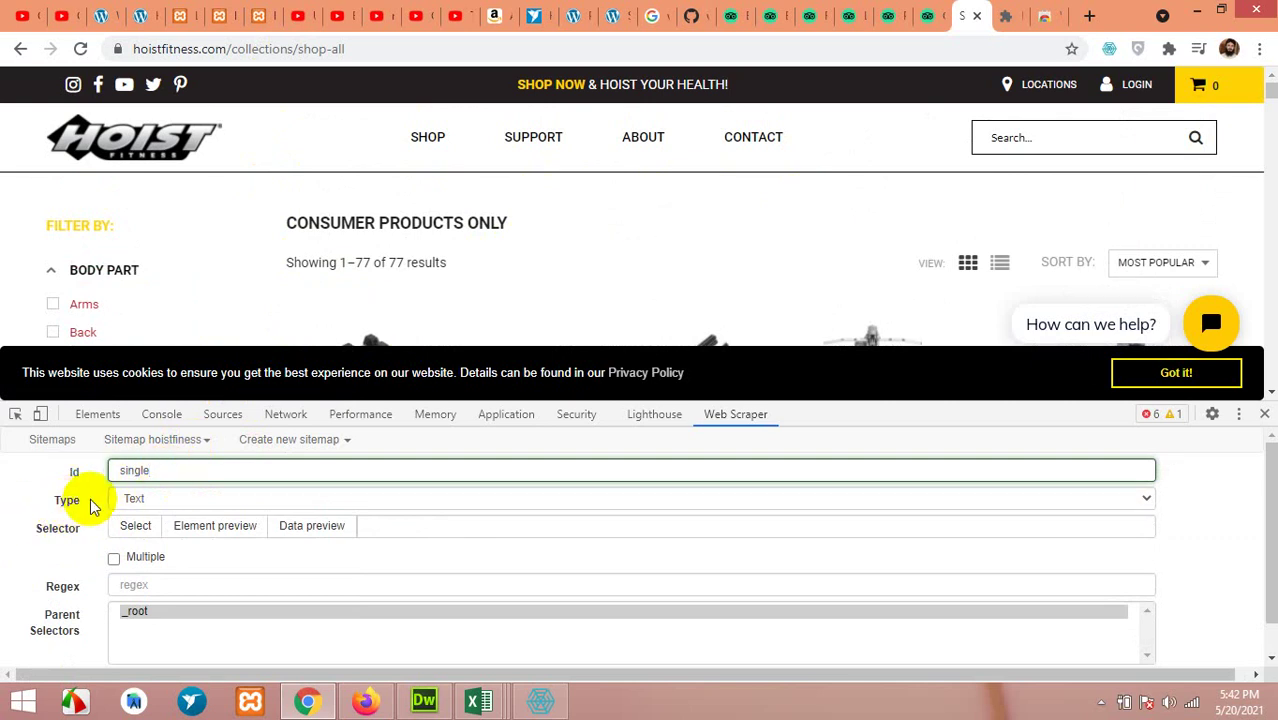
left_click(128, 499)
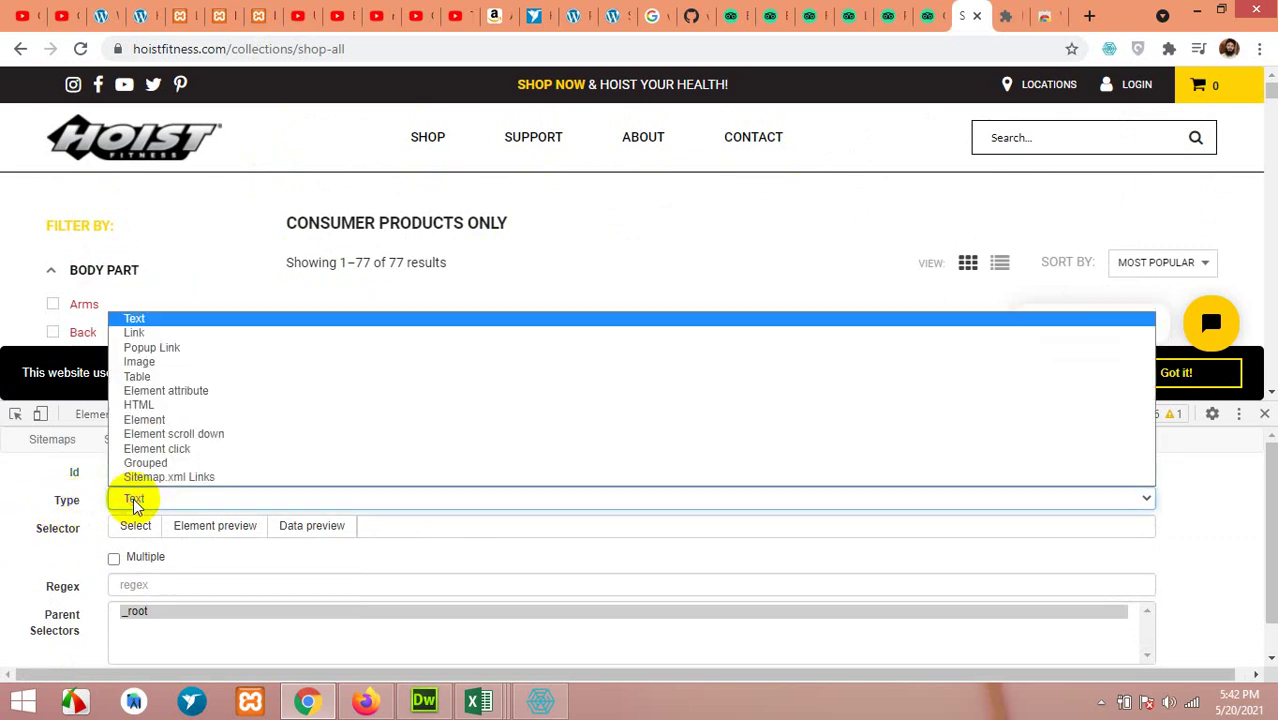
left_click(140, 334)
scroll(470, 282, "down", 2)
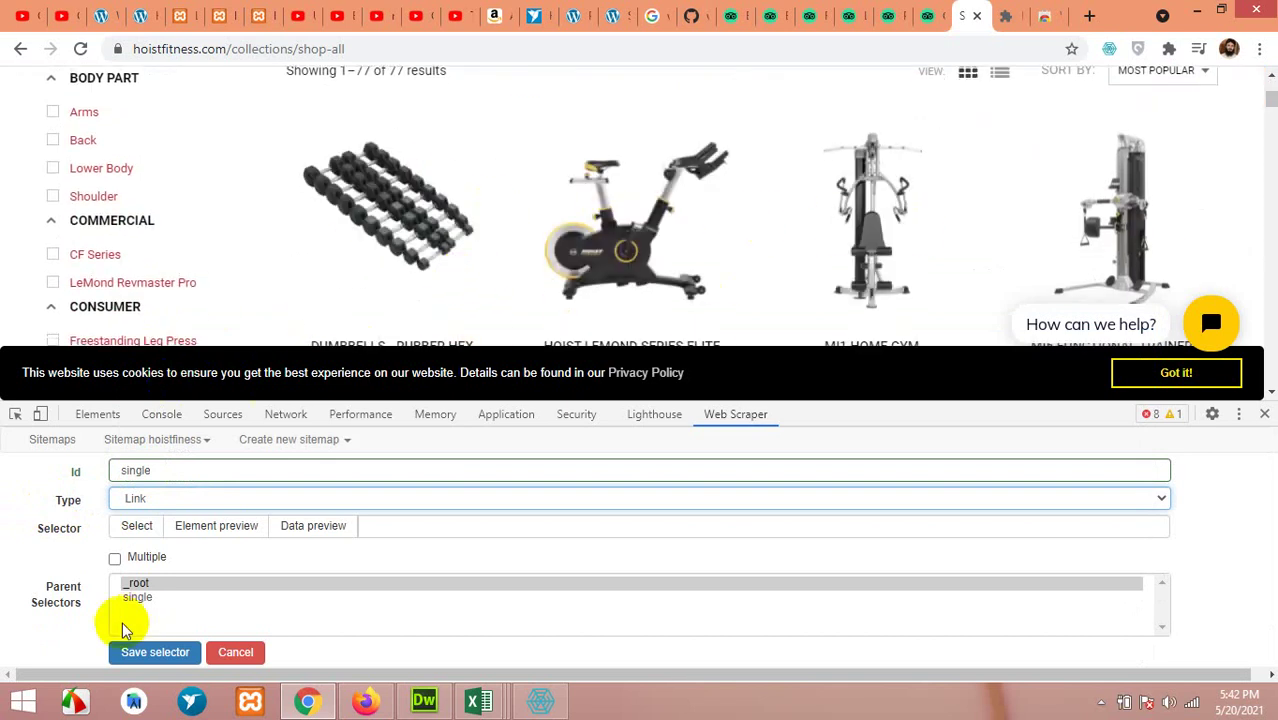
left_click(114, 560)
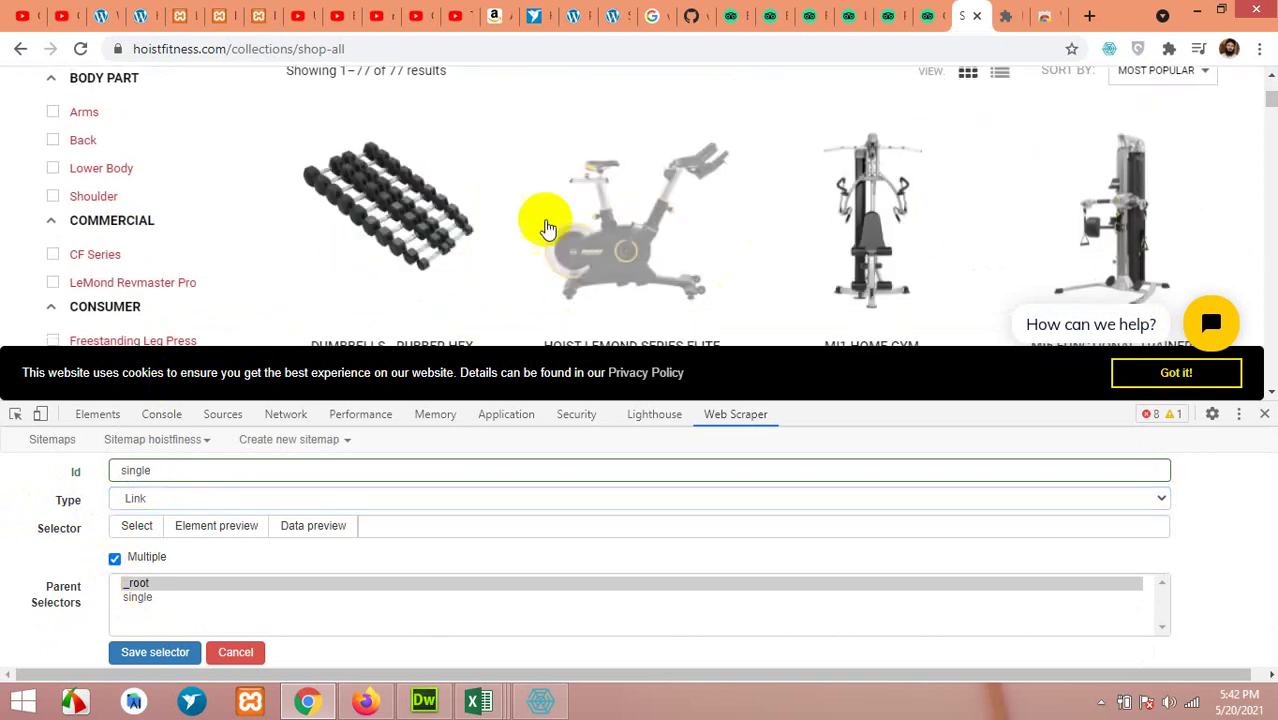
- Pick the product title links in the shop listing as the "single" selector's elements and save the selector
left_click(137, 527)
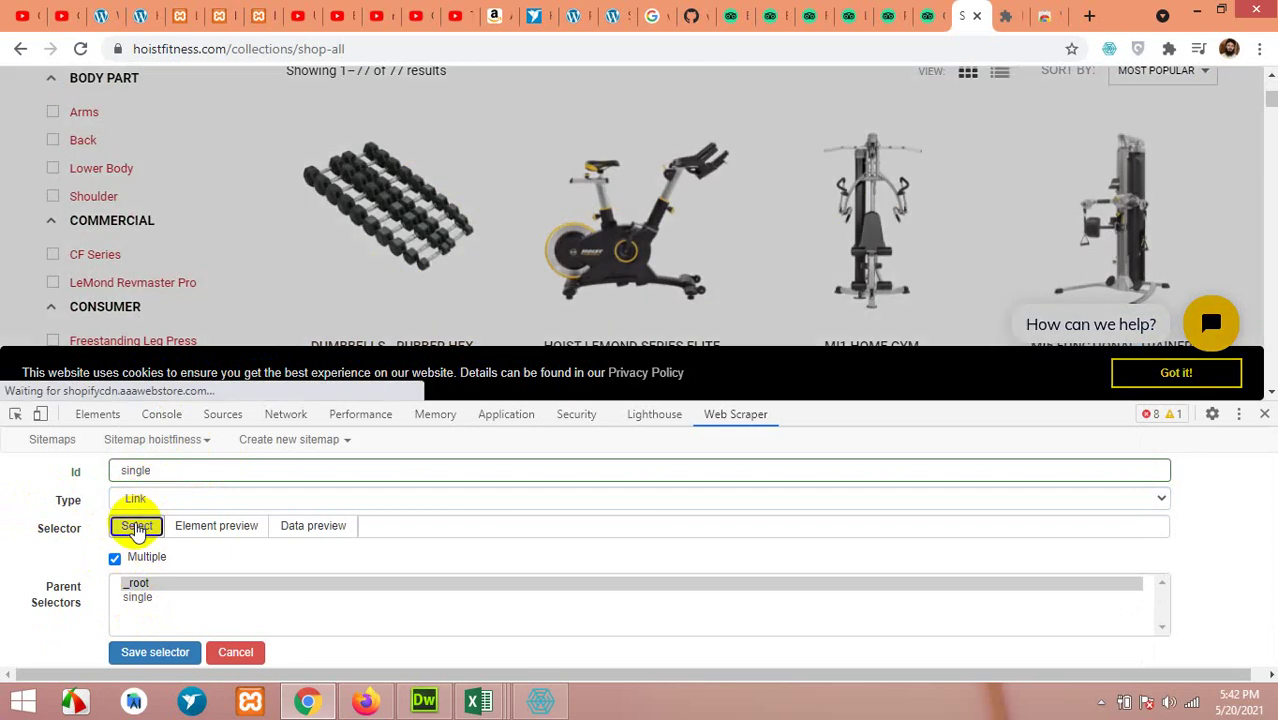
scroll(407, 212, "down", 1)
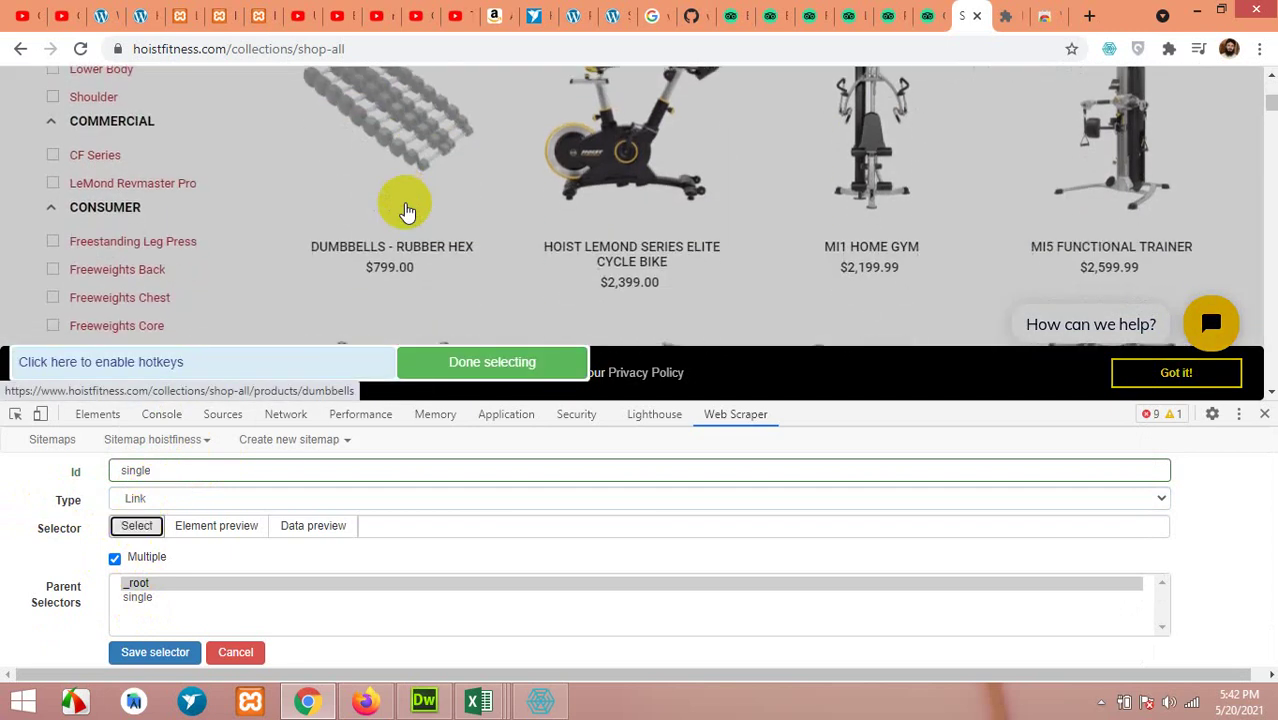
left_click(370, 250)
left_click(597, 258)
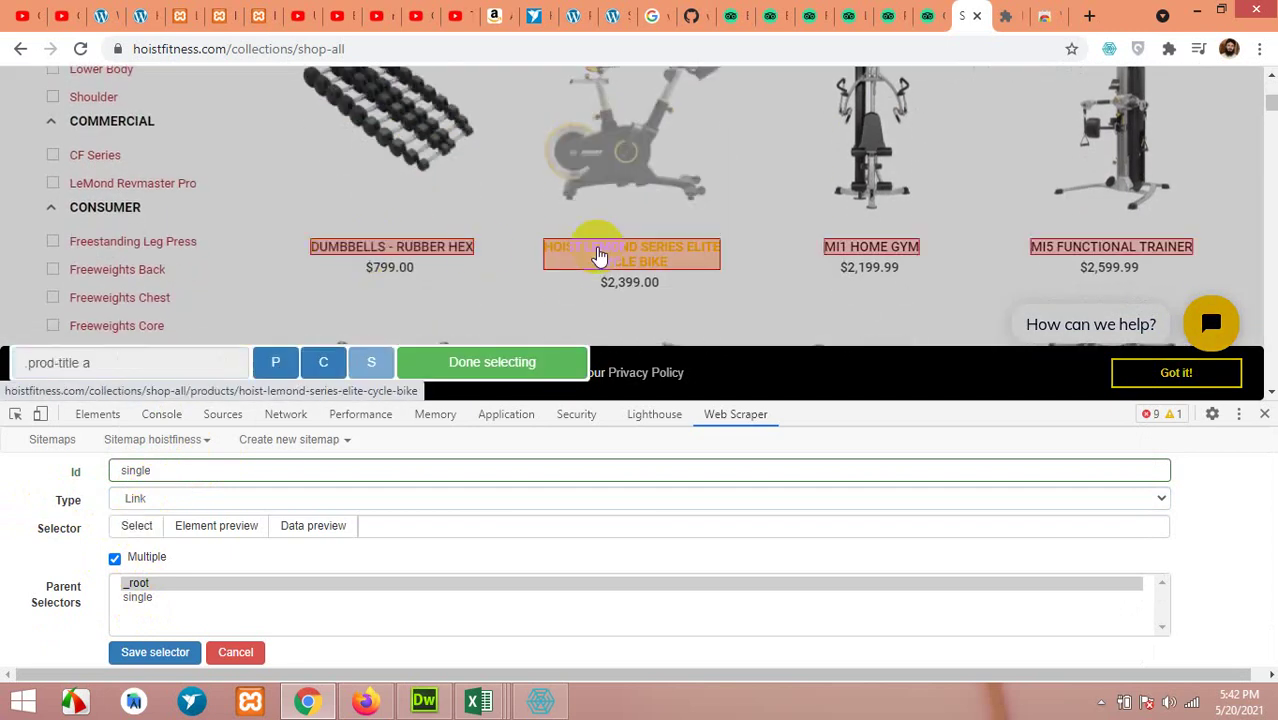
scroll(812, 260, "down", 4)
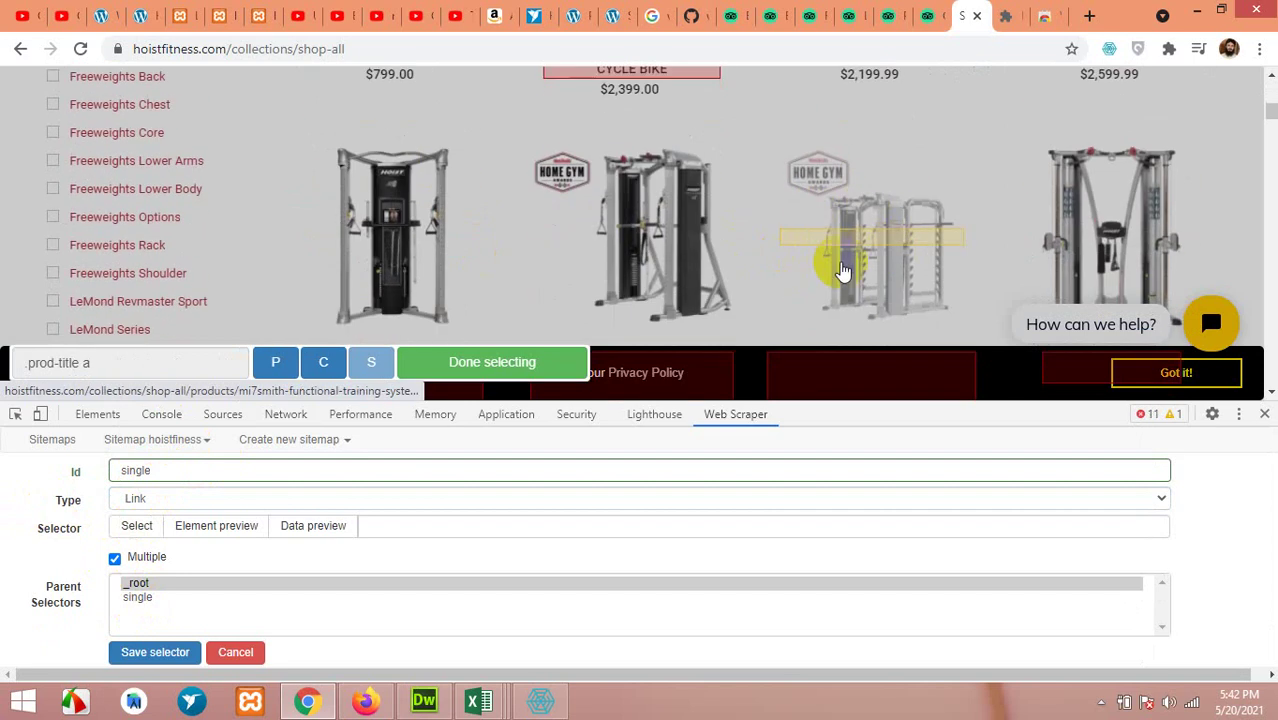
scroll(790, 200, "down", 10)
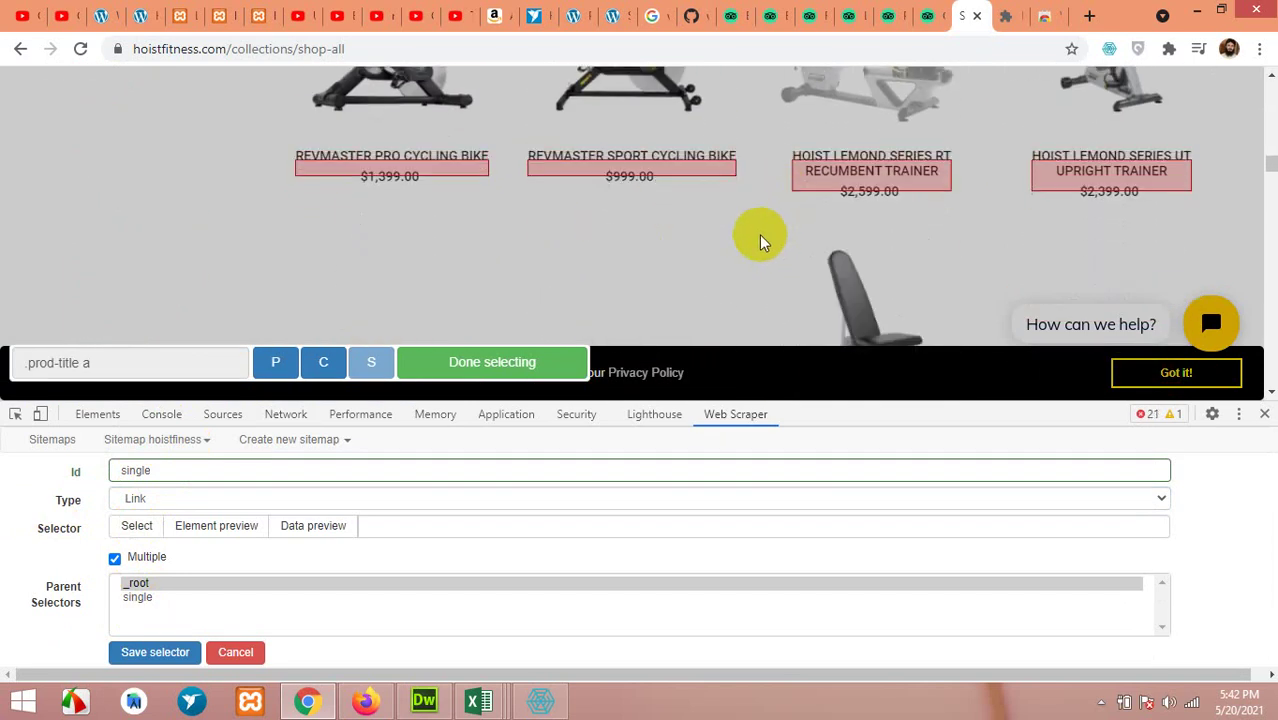
scroll(758, 238, "down", 10)
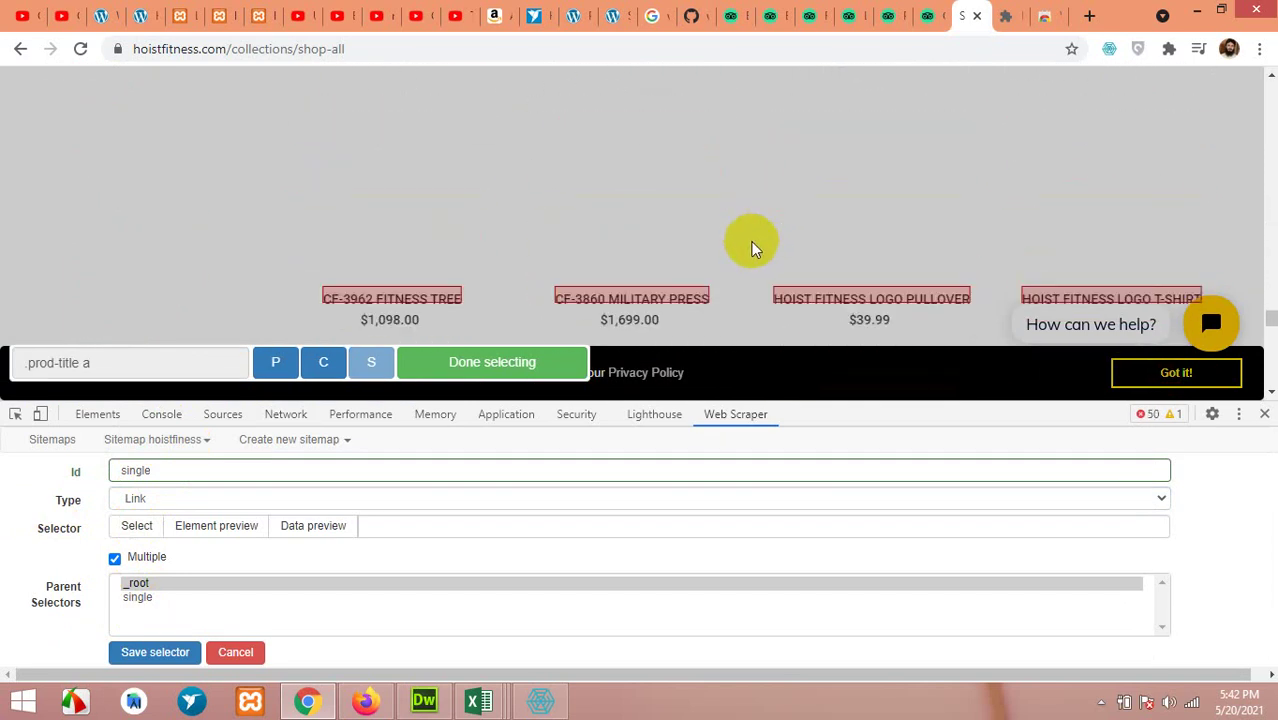
scroll(740, 246, "down", 6)
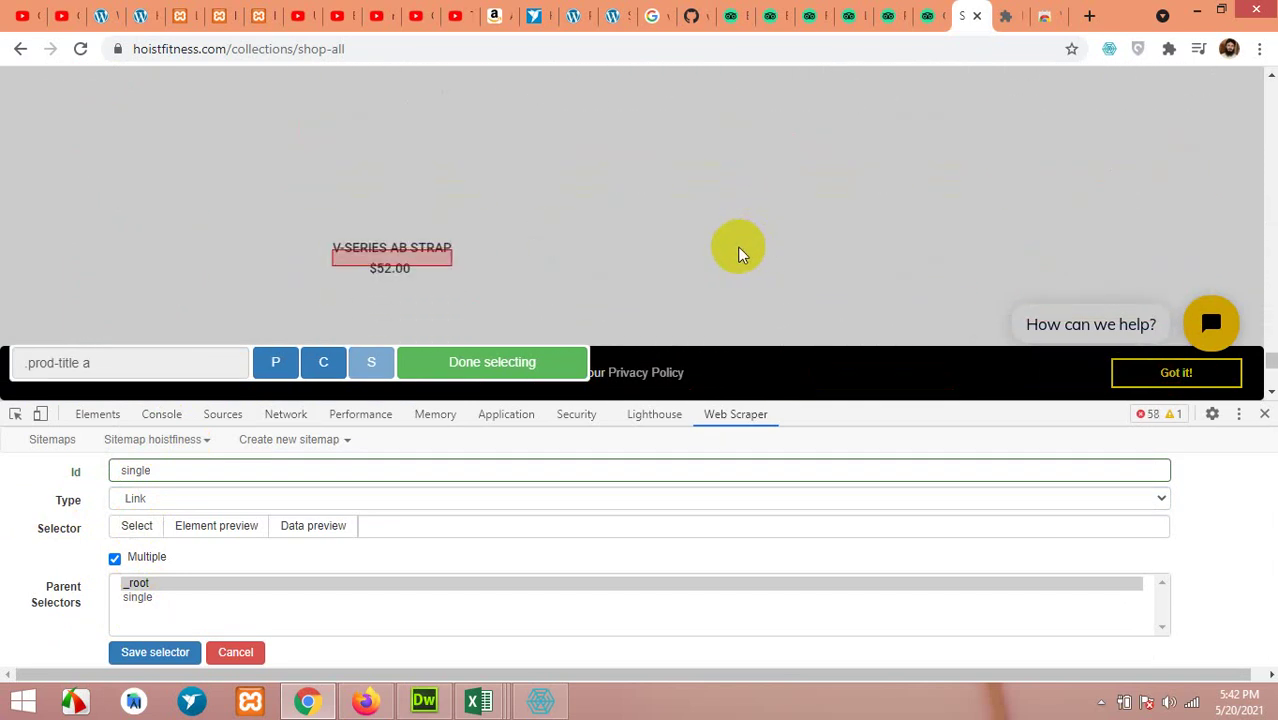
left_click(442, 370)
scroll(163, 665, "down", 1)
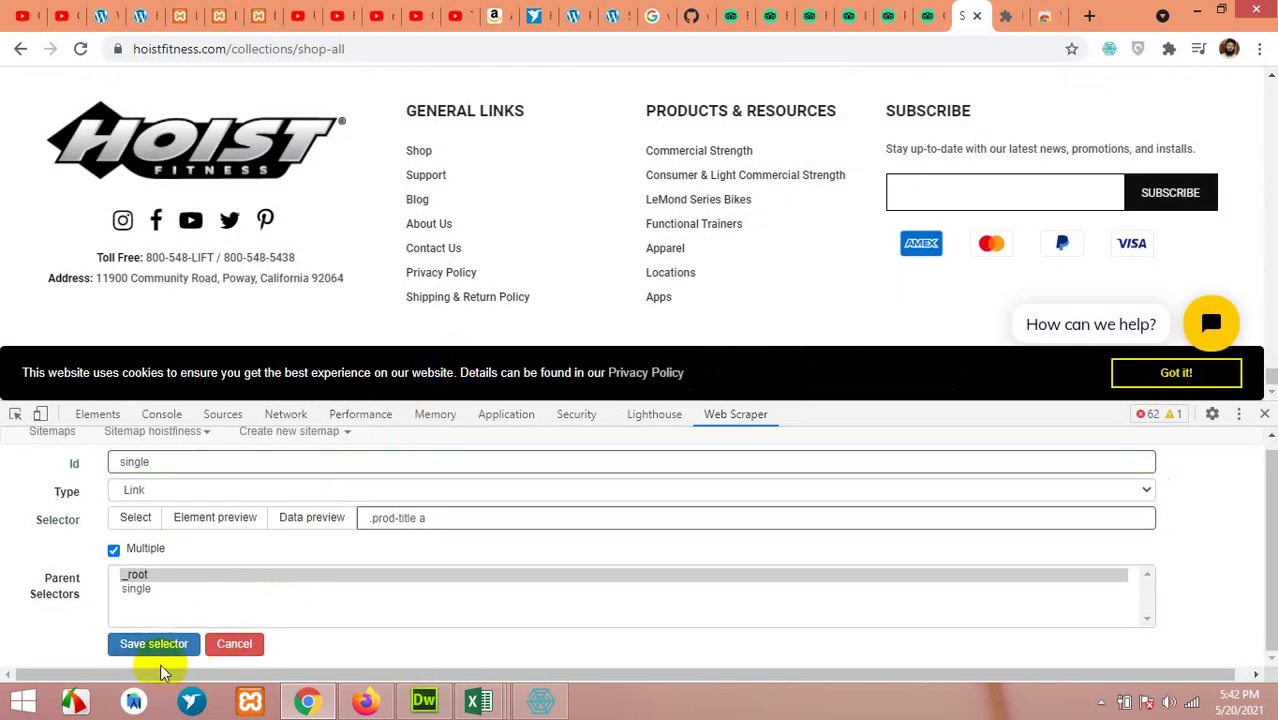
left_click(155, 644)
- Go into the "single" selector's child level in the sitemap
scroll(870, 277, "up", 4)
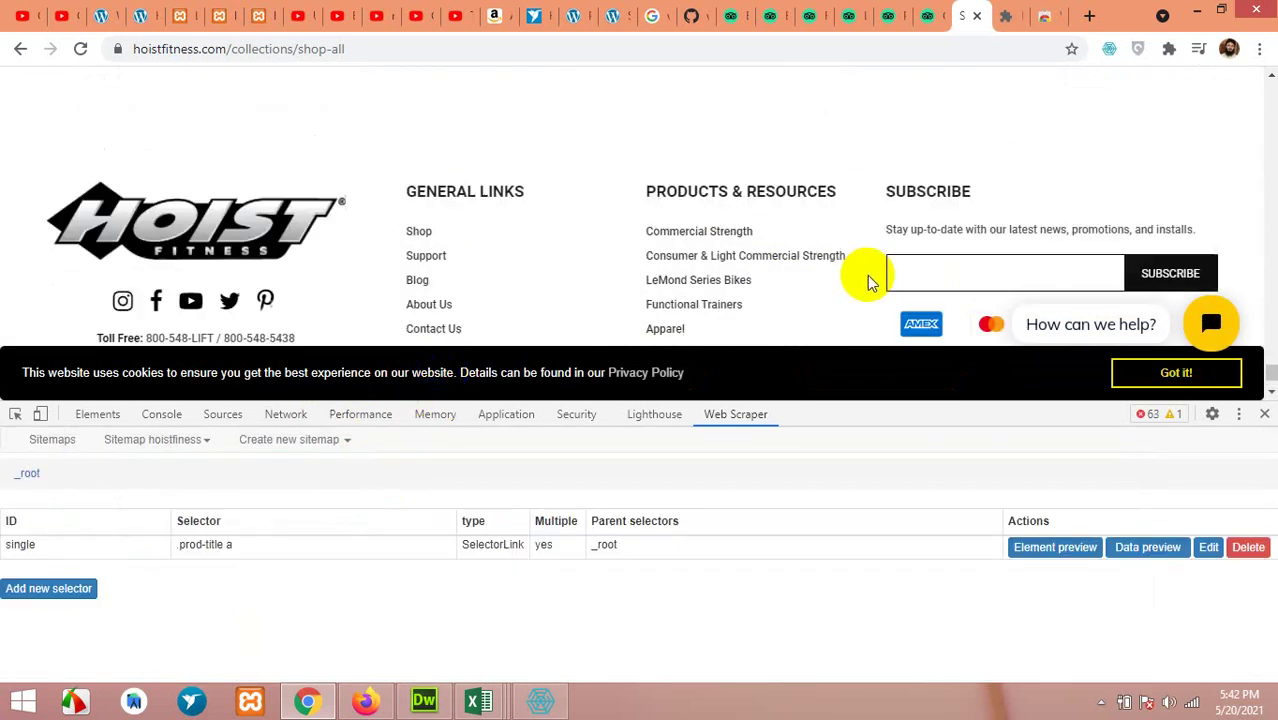
scroll(783, 240, "up", 2)
scroll(795, 228, "down", 2)
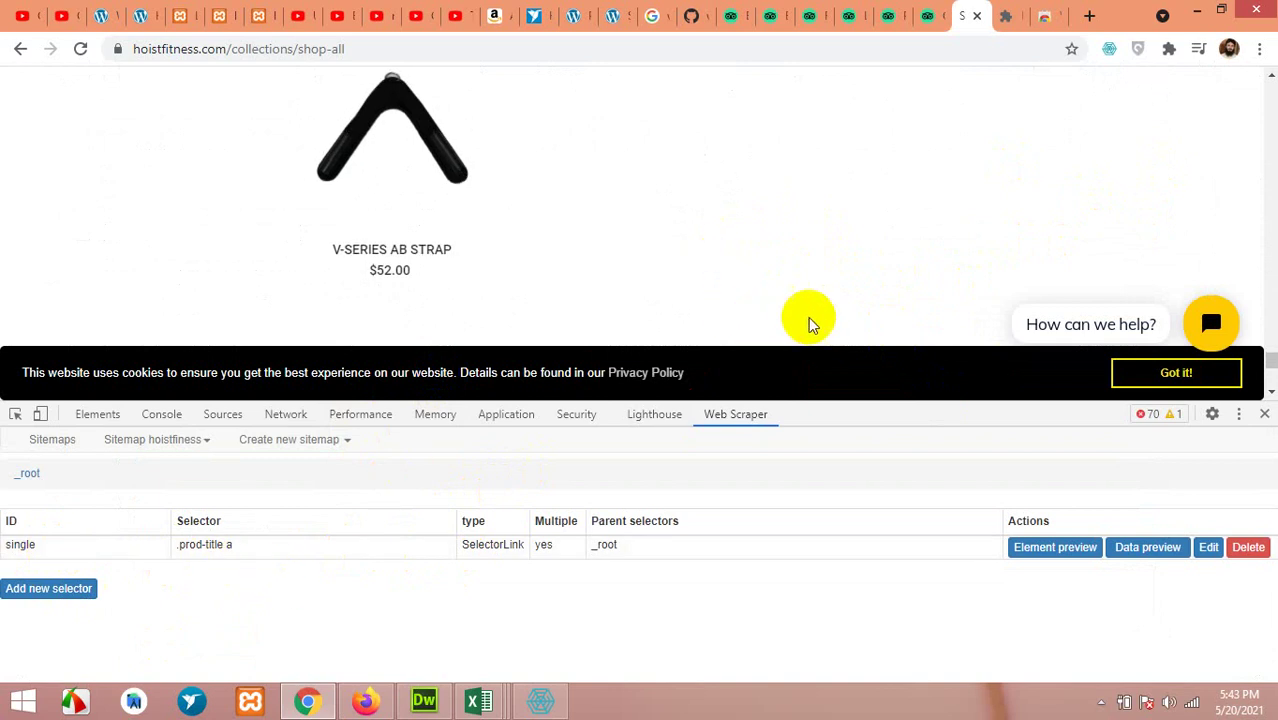
scroll(735, 308, "up", 10)
scroll(735, 285, "up", 5)
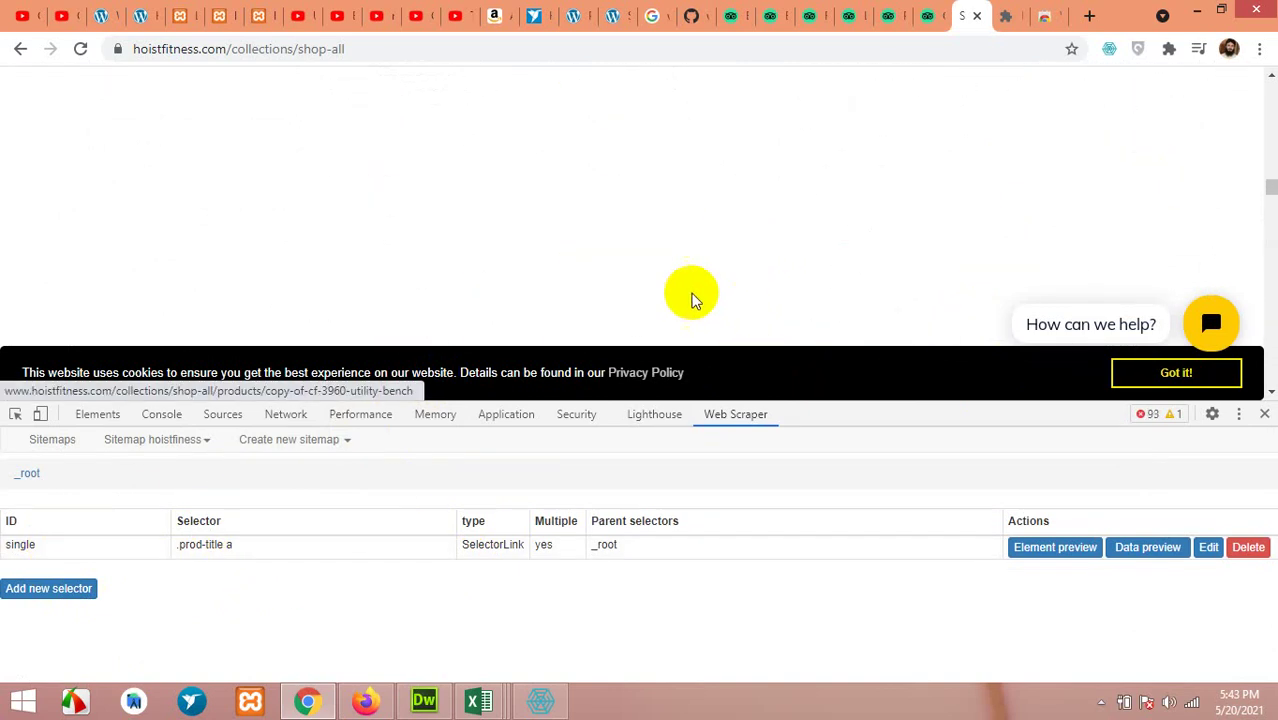
scroll(545, 333, "up", 3)
scroll(545, 333, "up", 10)
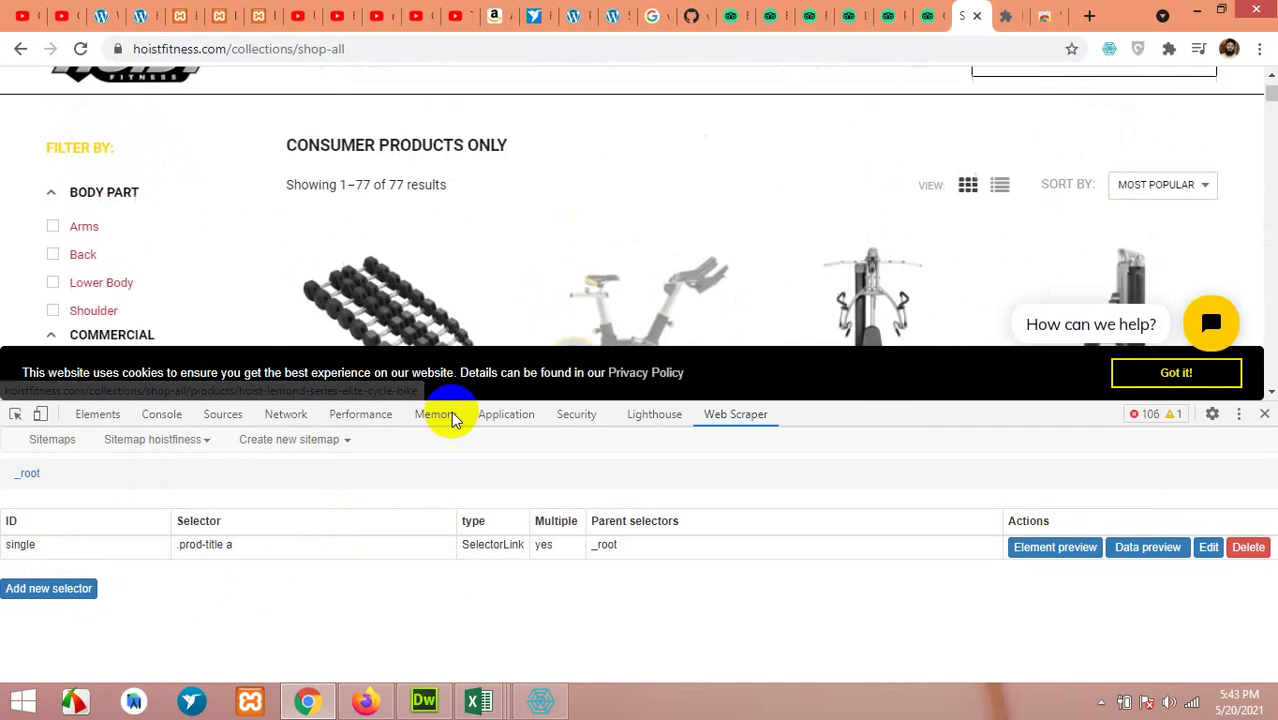
left_click(79, 553)
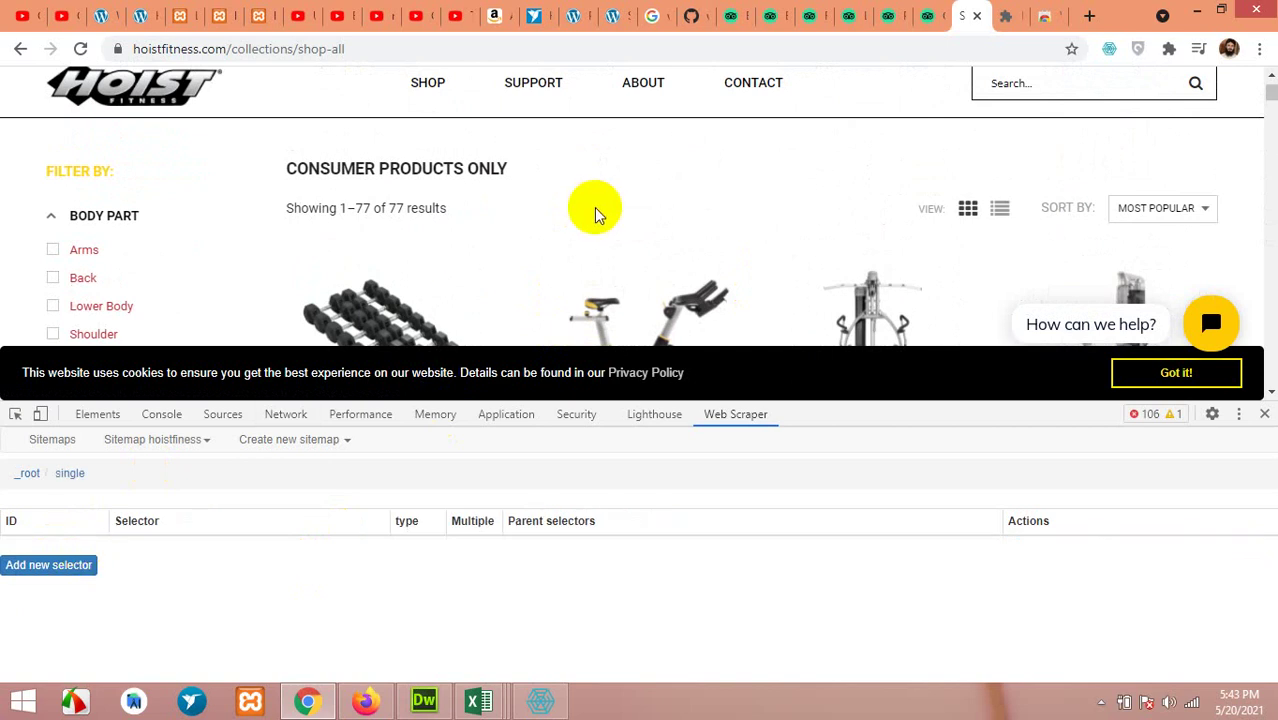
- Open the product page of Dumbbells - Rubber Hex from the shop listing
scroll(600, 214, "down", 4)
scroll(525, 214, "up", 2)
left_click(407, 175)
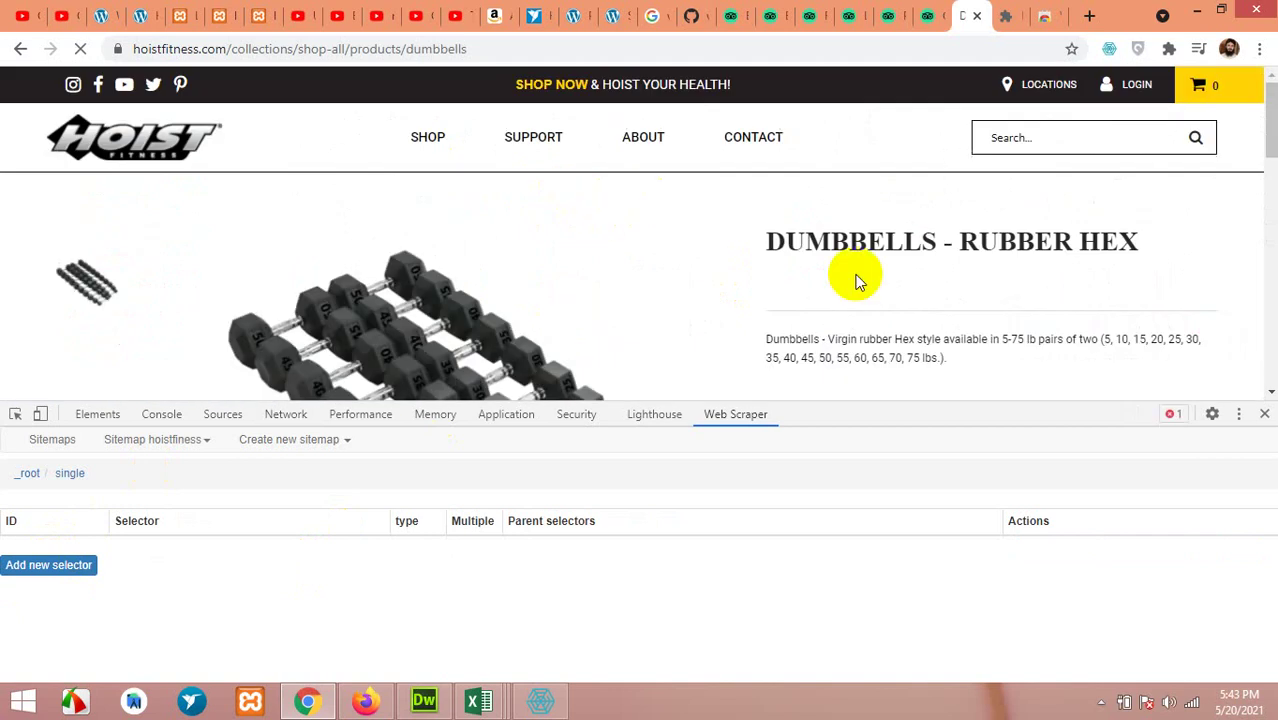
- Examine the title, description, price and weight selection on the dumbbells product page
left_click_drag(770, 240, 1148, 248)
scroll(973, 250, "down", 1)
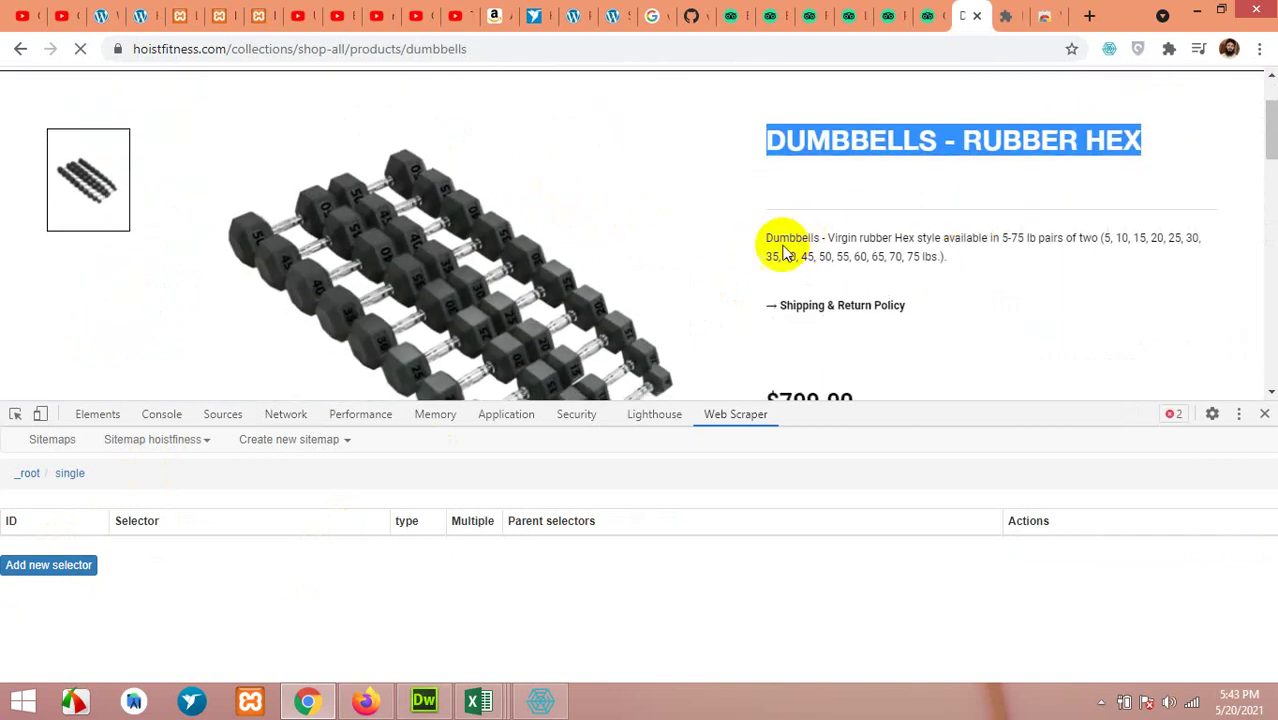
left_click_drag(764, 243, 926, 259)
scroll(945, 262, "down", 2)
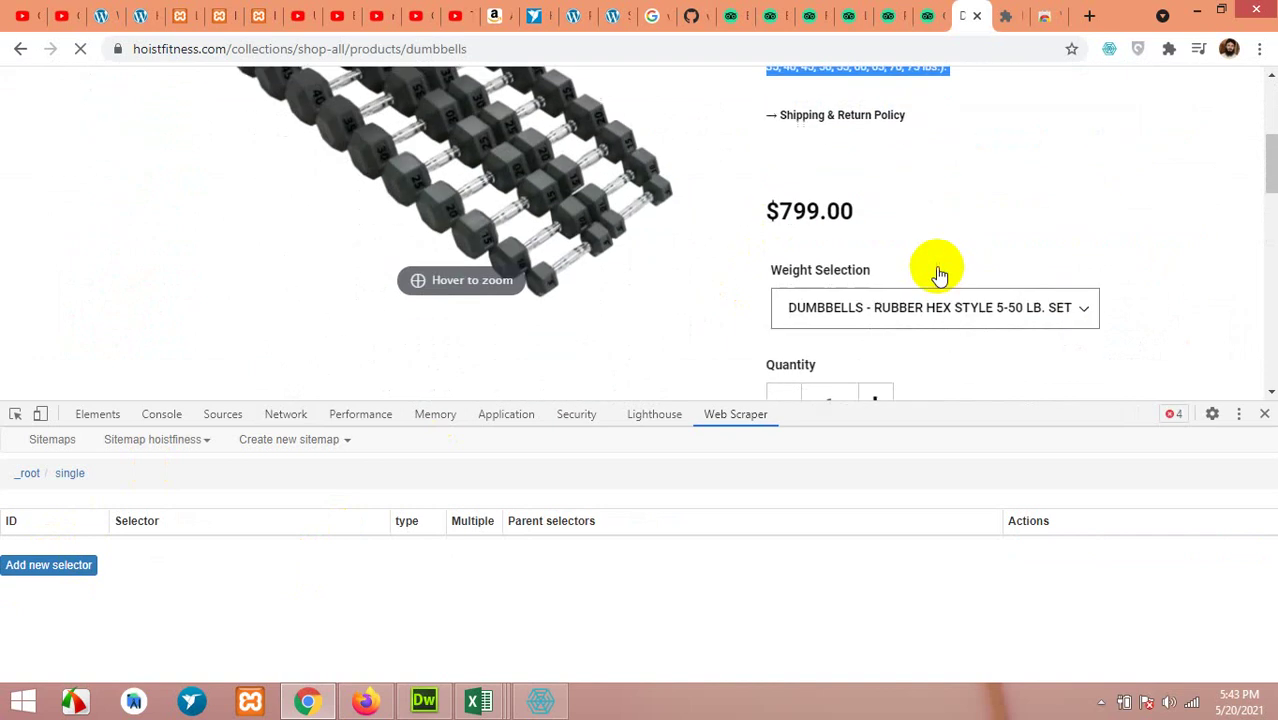
scroll(780, 280, "down", 1)
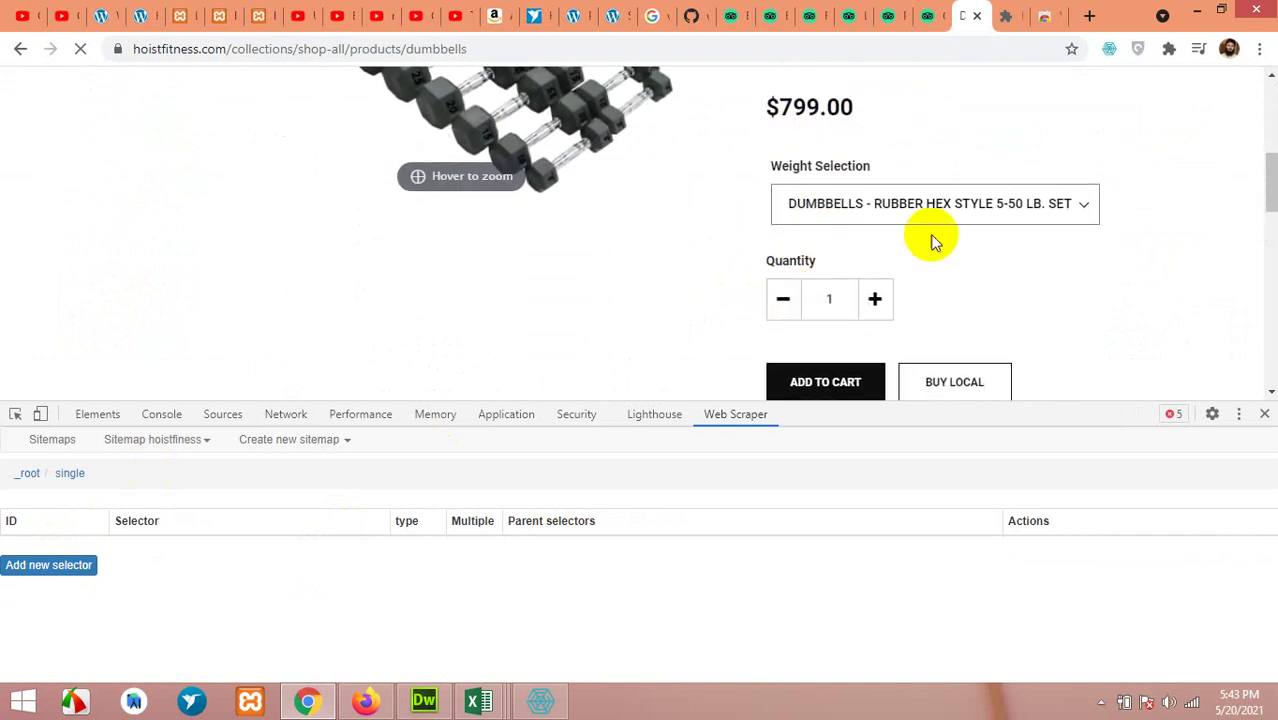
scroll(560, 230, "up", 1)
scroll(534, 228, "down", 10)
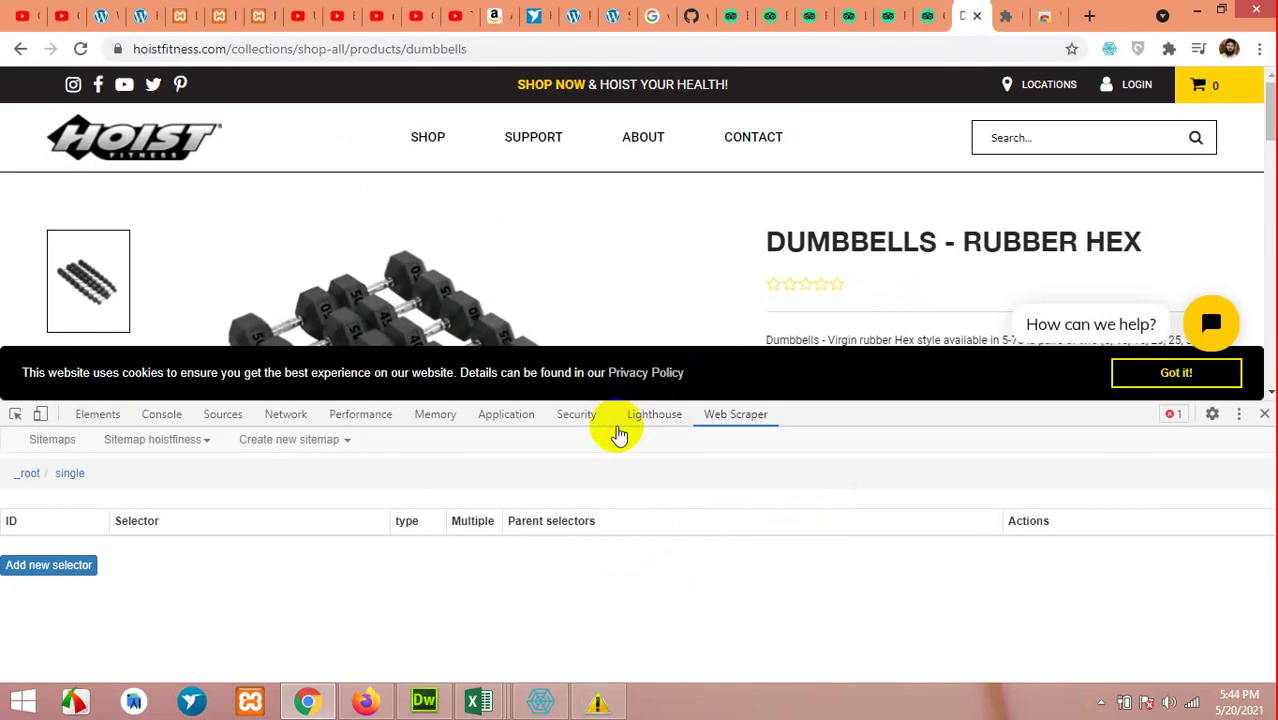
- Add a Text selector with the ID "title" under "single" and pick the product heading as its element
left_click(43, 568)
left_click(171, 473)
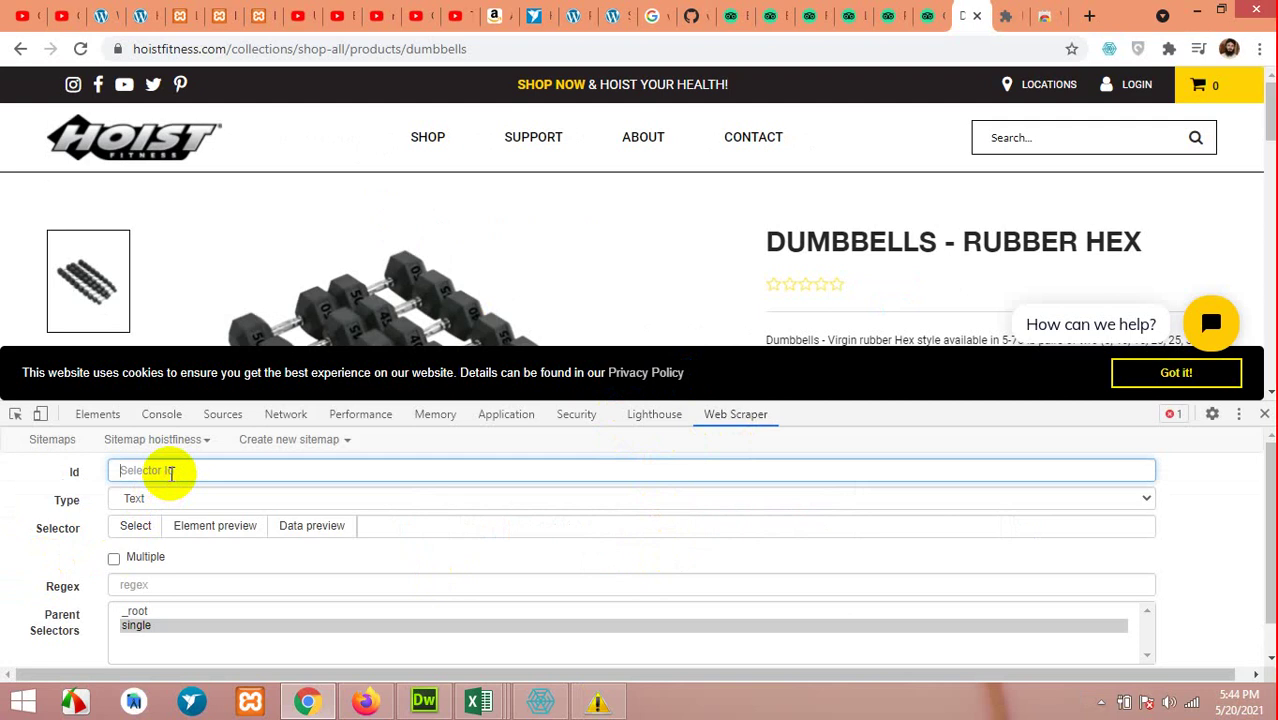
type("title")
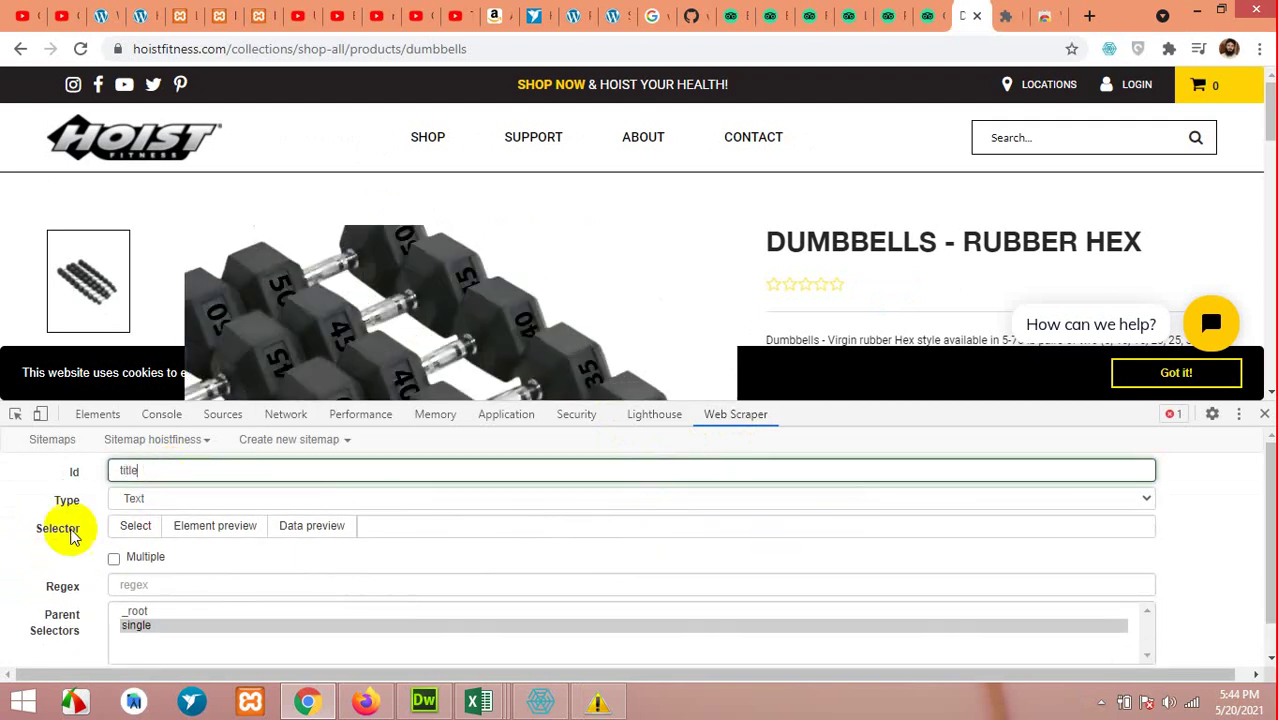
left_click(136, 530)
left_click(854, 234)
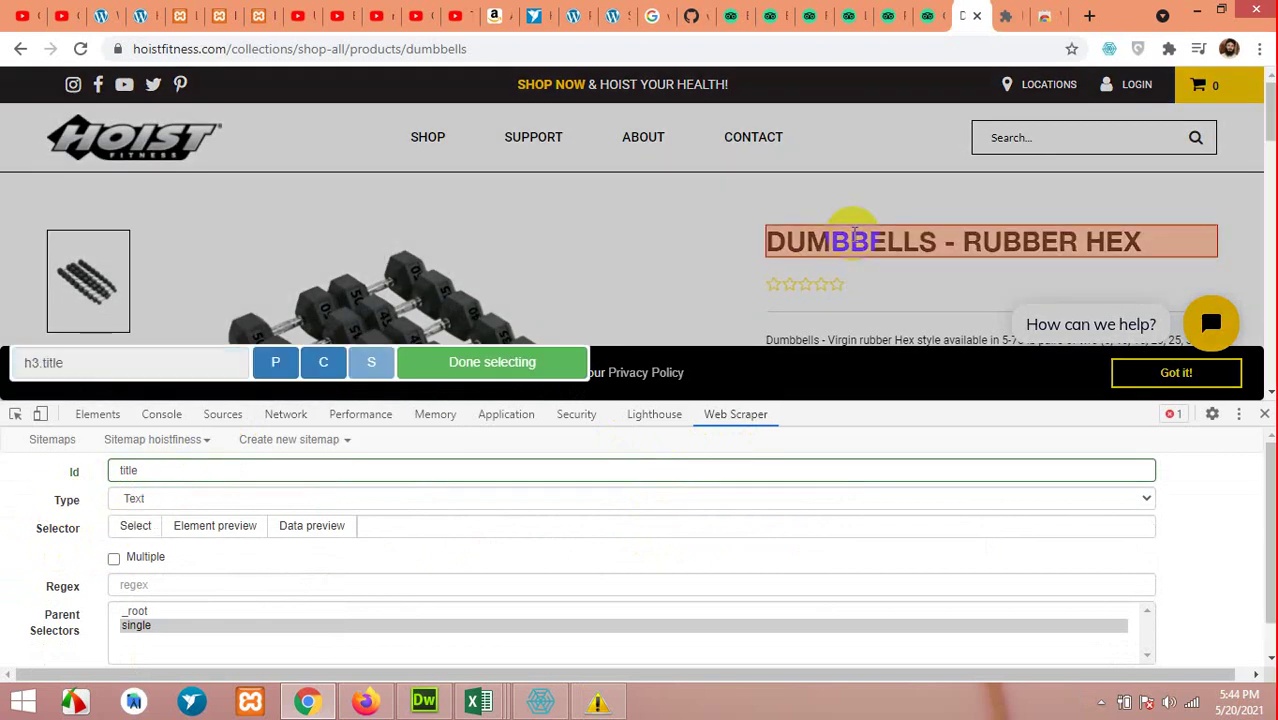
left_click(522, 372)
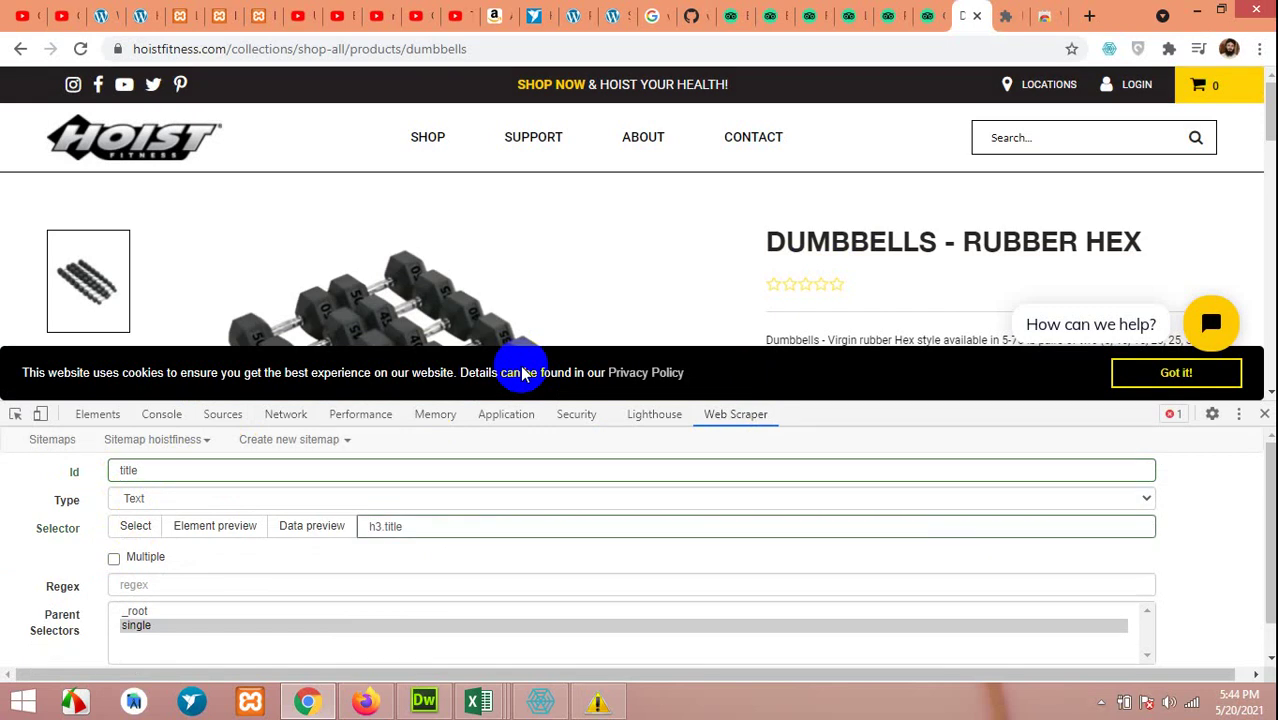
- Preview the data of the "title" selector and save the selector
left_click(322, 528)
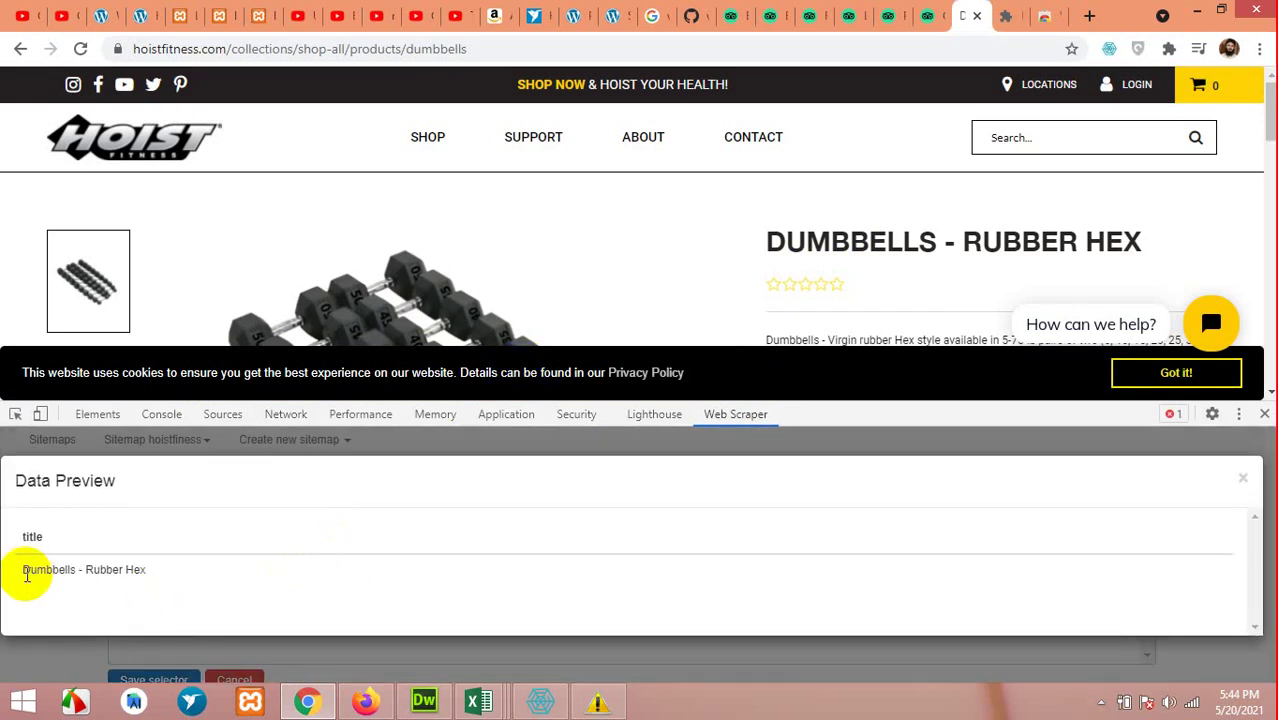
left_click(1240, 483)
scroll(205, 658, "down", 1)
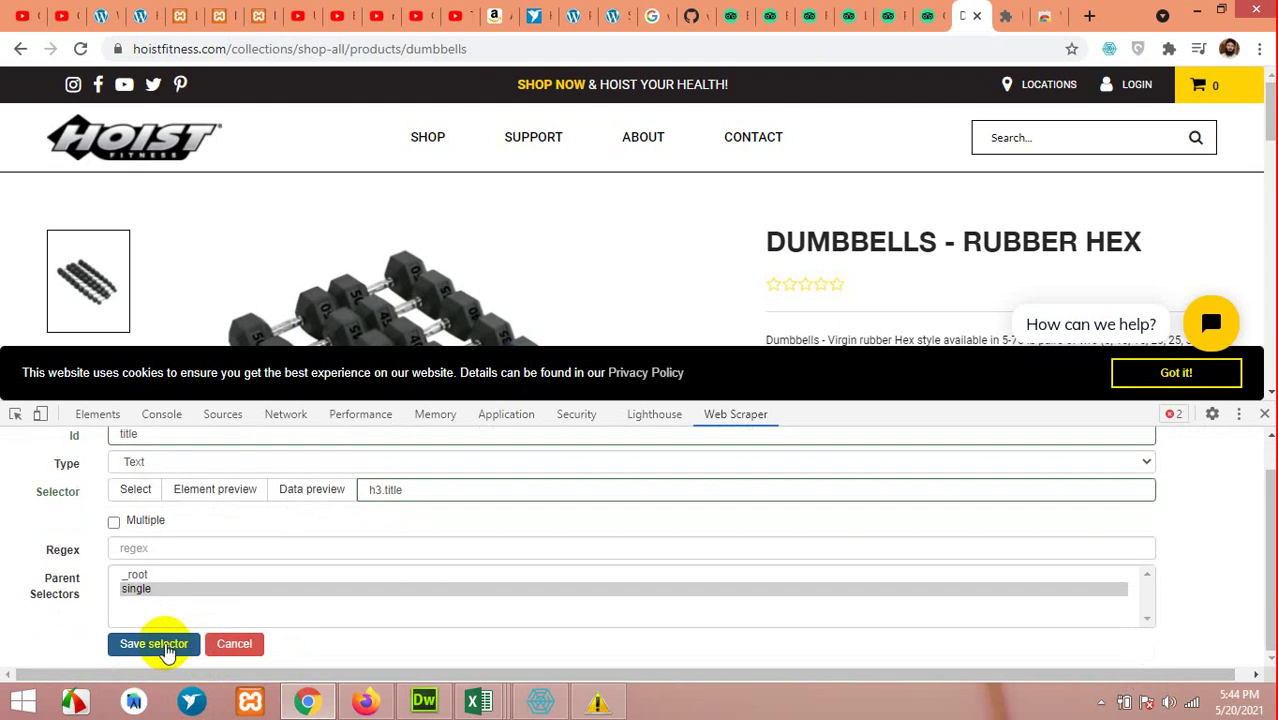
left_click(164, 643)
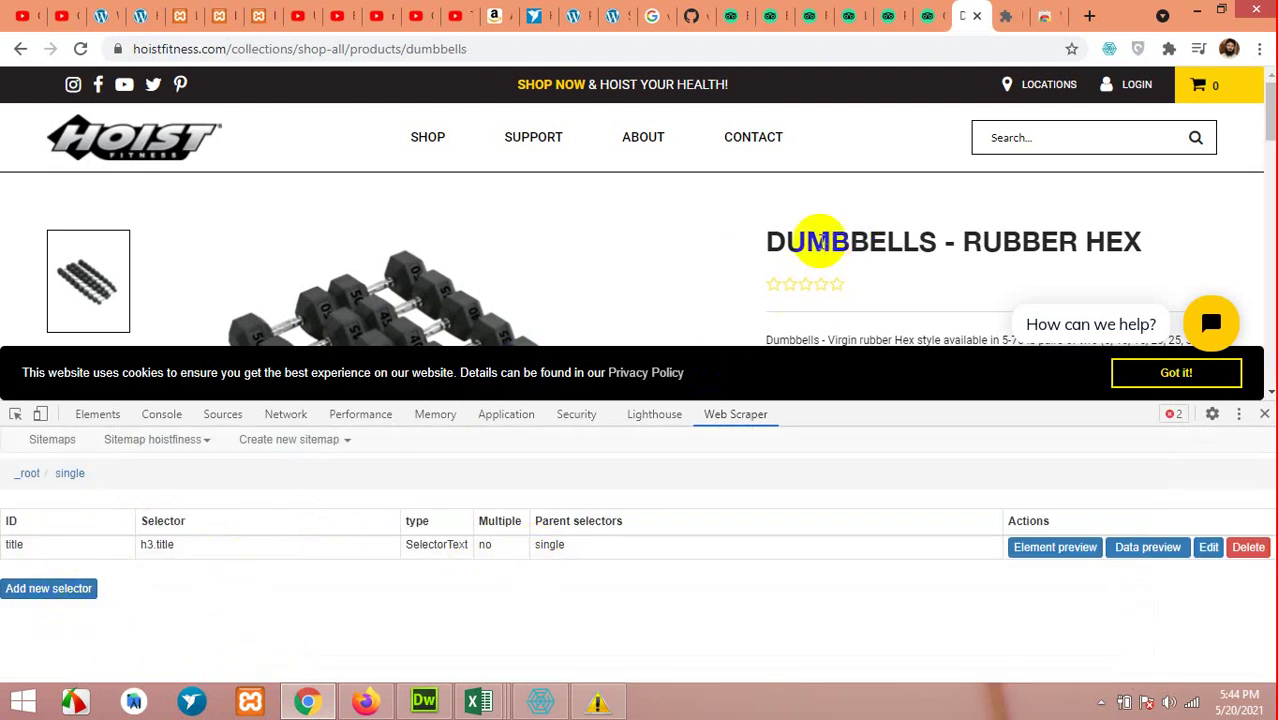
- Add a Text selector with the ID "short" under "single" and pick the product's short description paragraph as its element
left_click(28, 588)
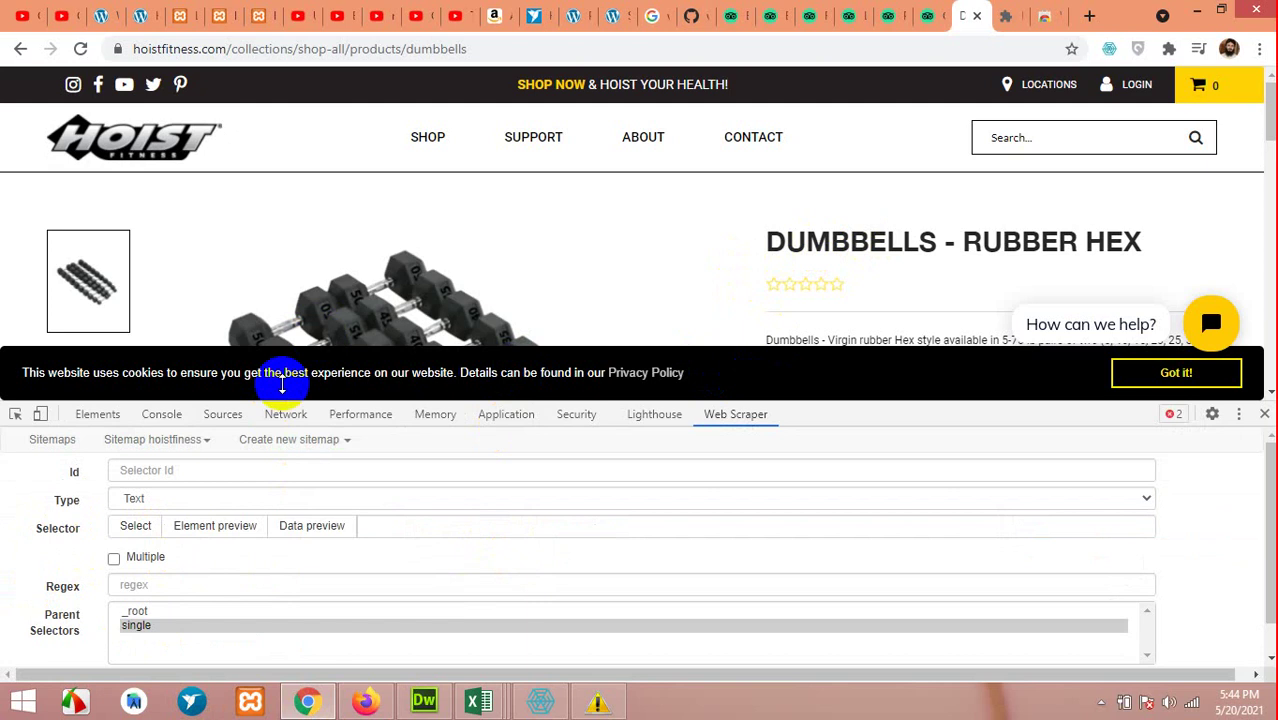
left_click(248, 470)
scroll(633, 248, "down", 1)
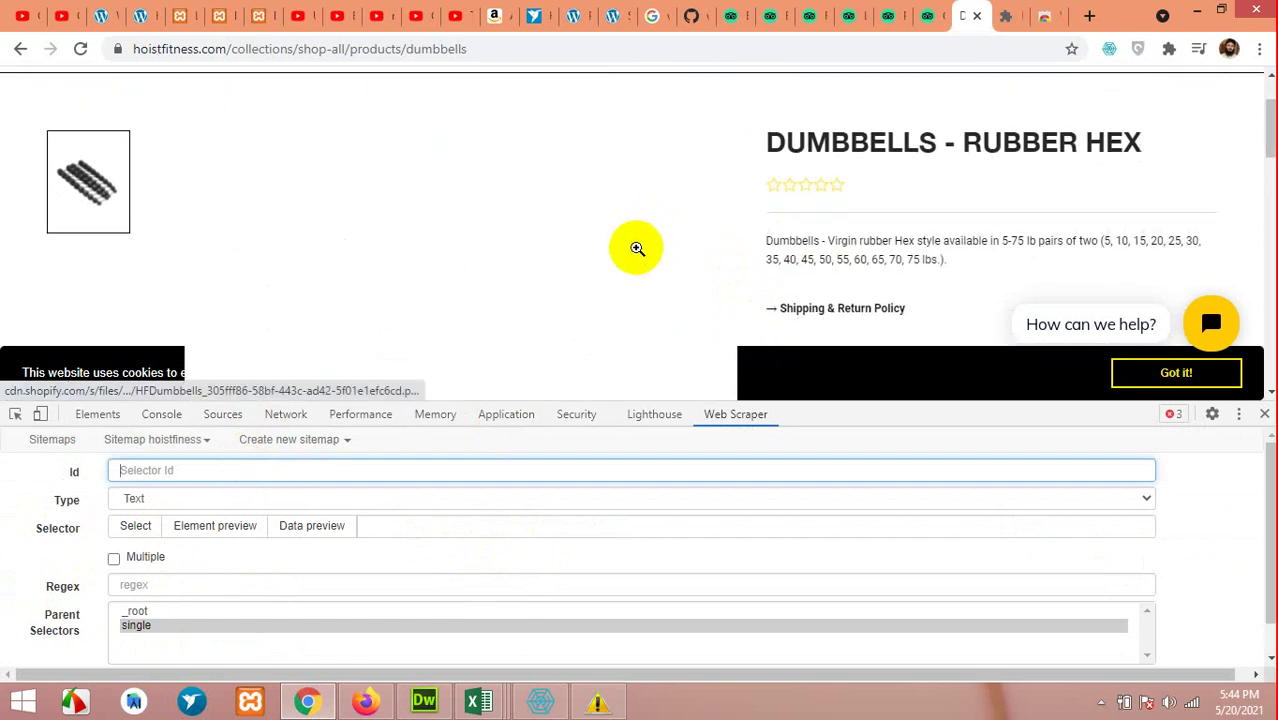
type("shot")
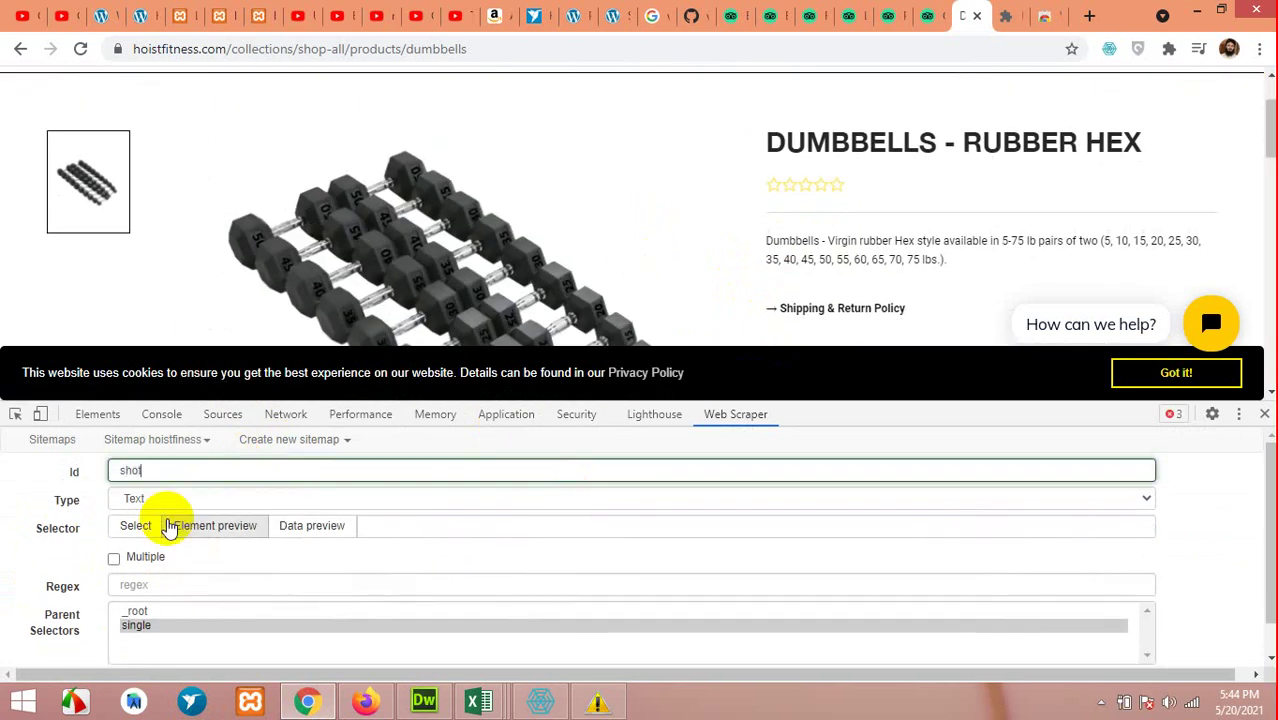
type("t")
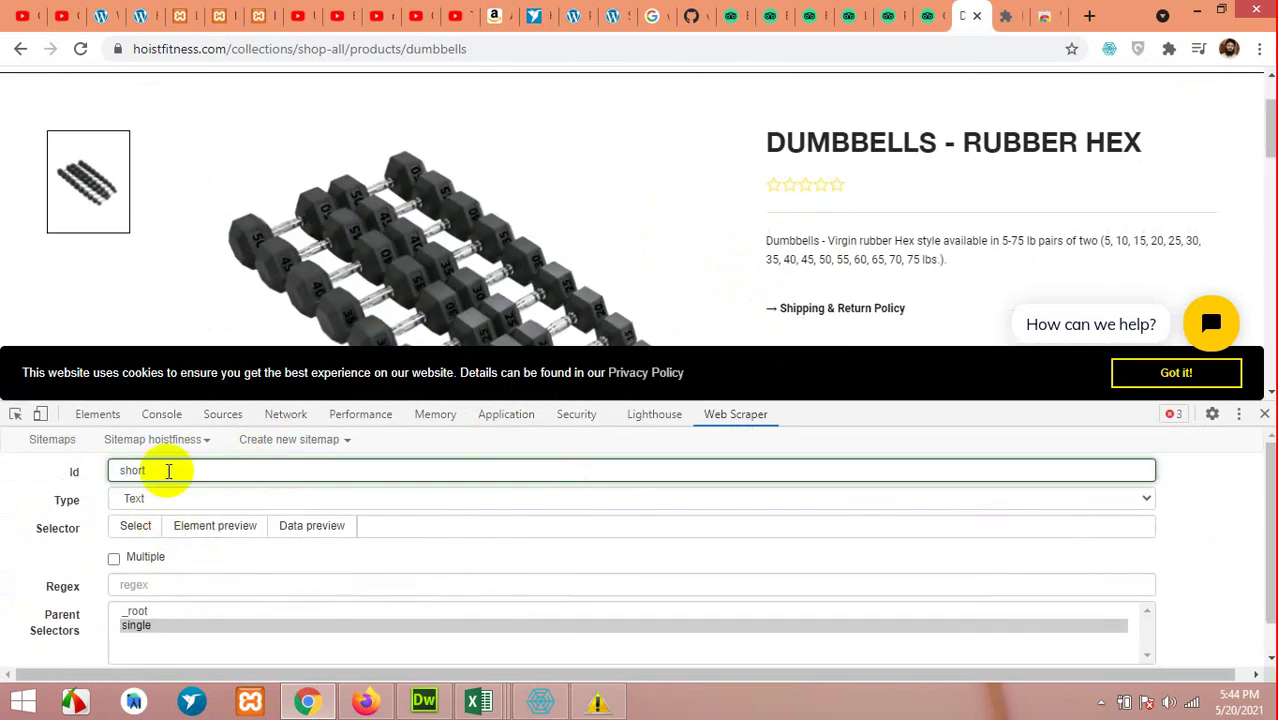
left_click(136, 527)
left_click(969, 245)
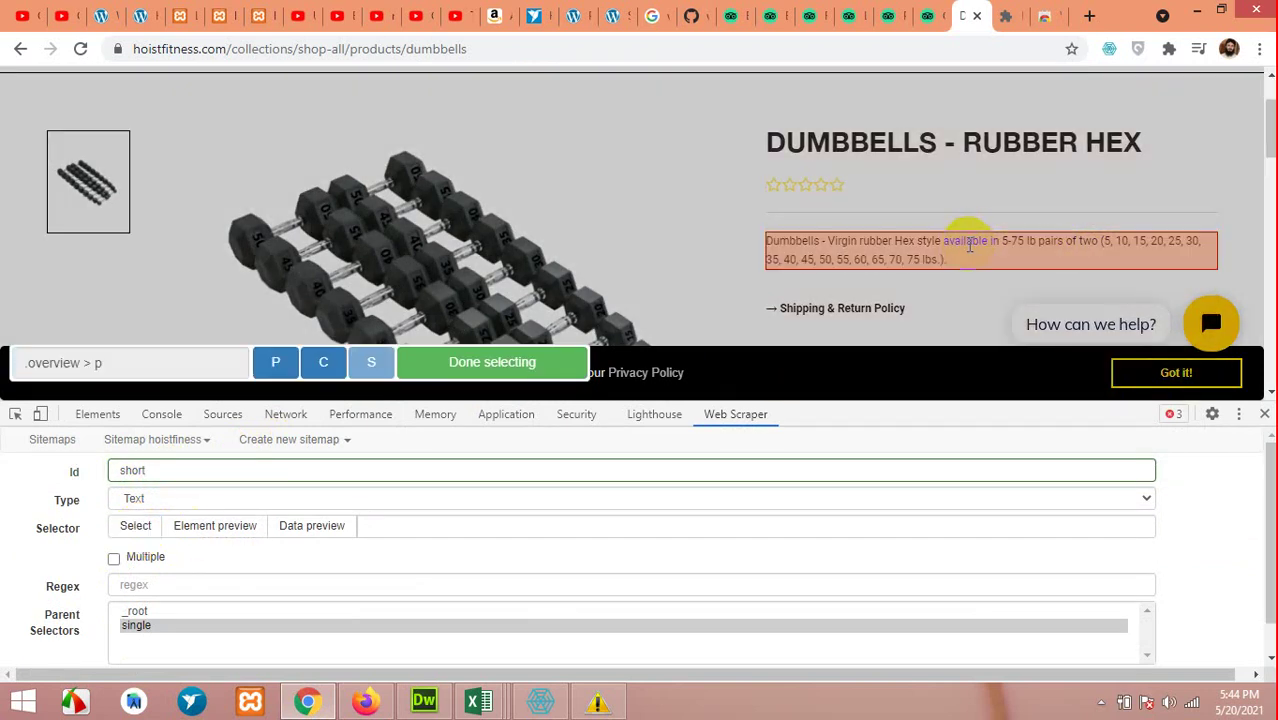
left_click(530, 368)
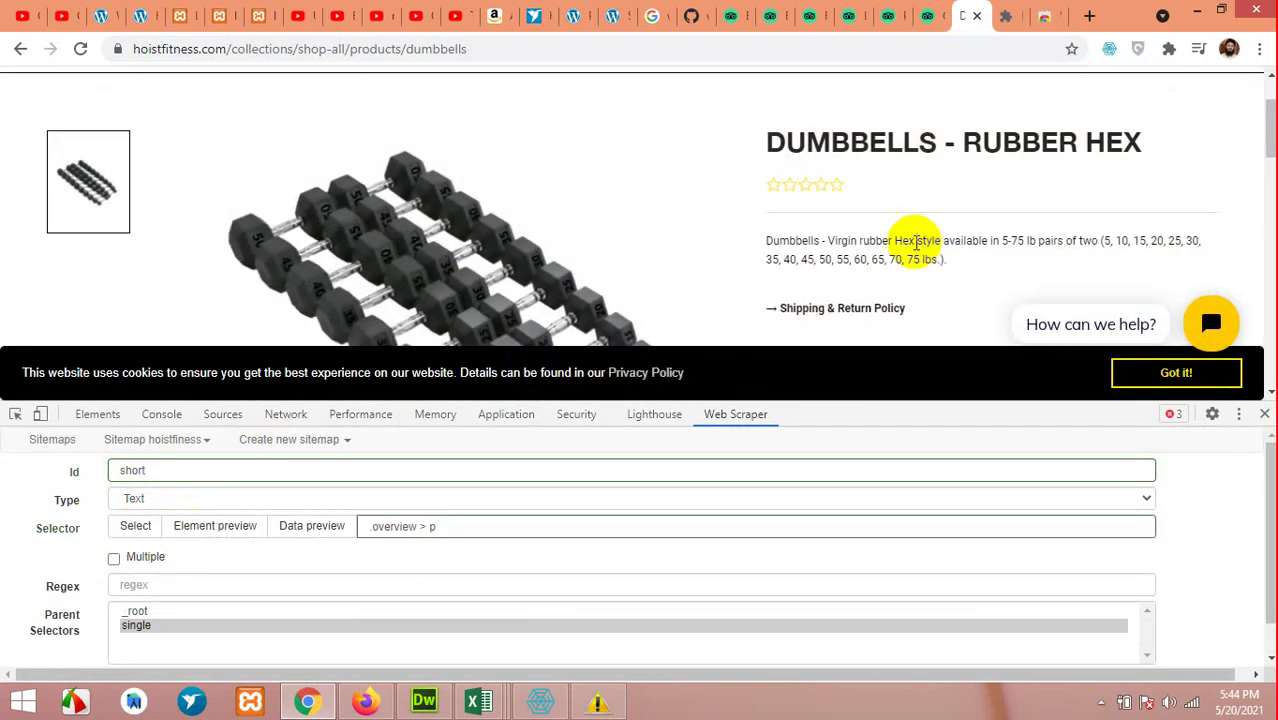
- Preview the data of the "short" selector and save the selector
left_click(322, 530)
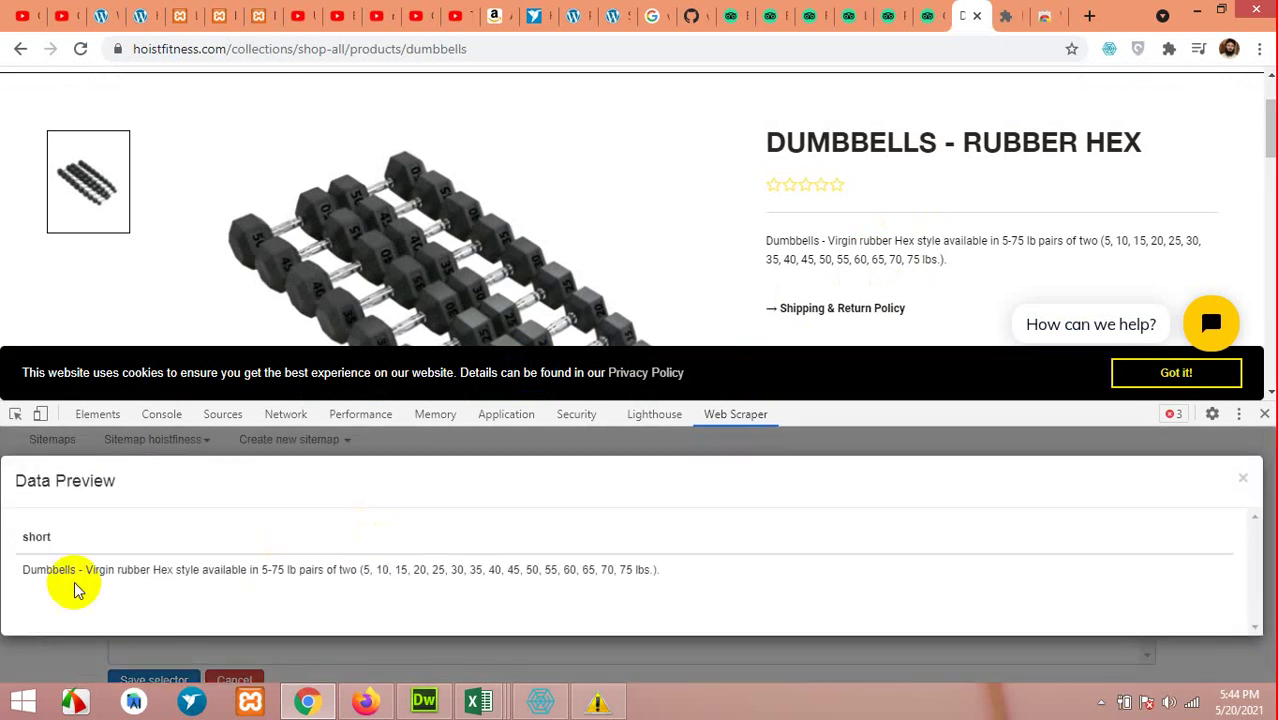
left_click(1245, 484)
scroll(140, 635, "down", 1)
left_click(150, 645)
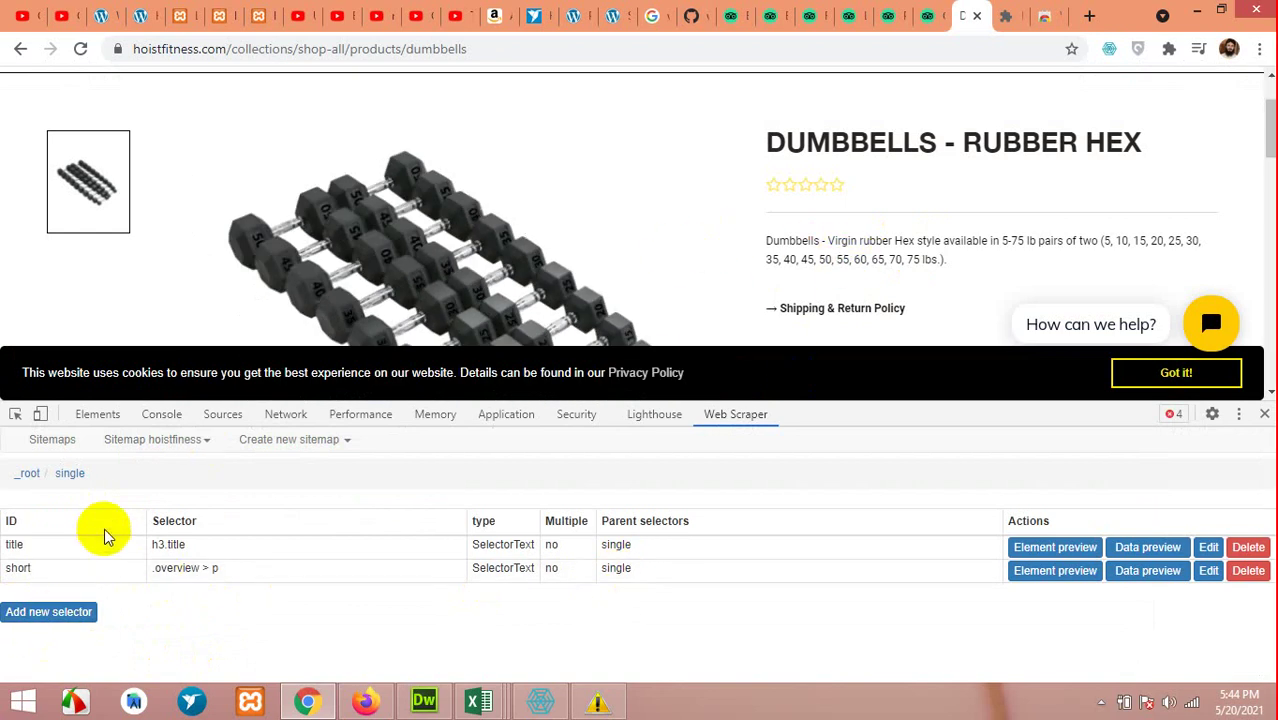
- Add a Text selector with the ID "price" under "single" and pick the product's price as its element
scroll(852, 265, "down", 1)
scroll(852, 265, "down", 1)
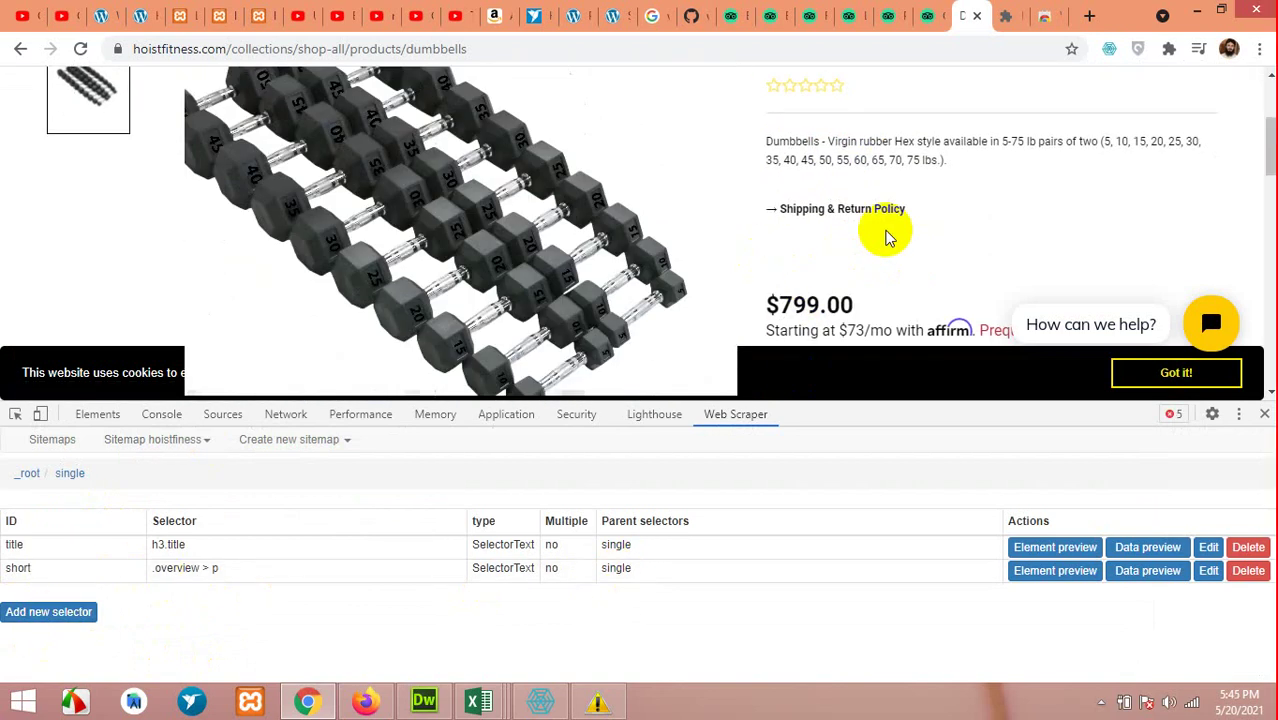
left_click(55, 630)
left_click(231, 469)
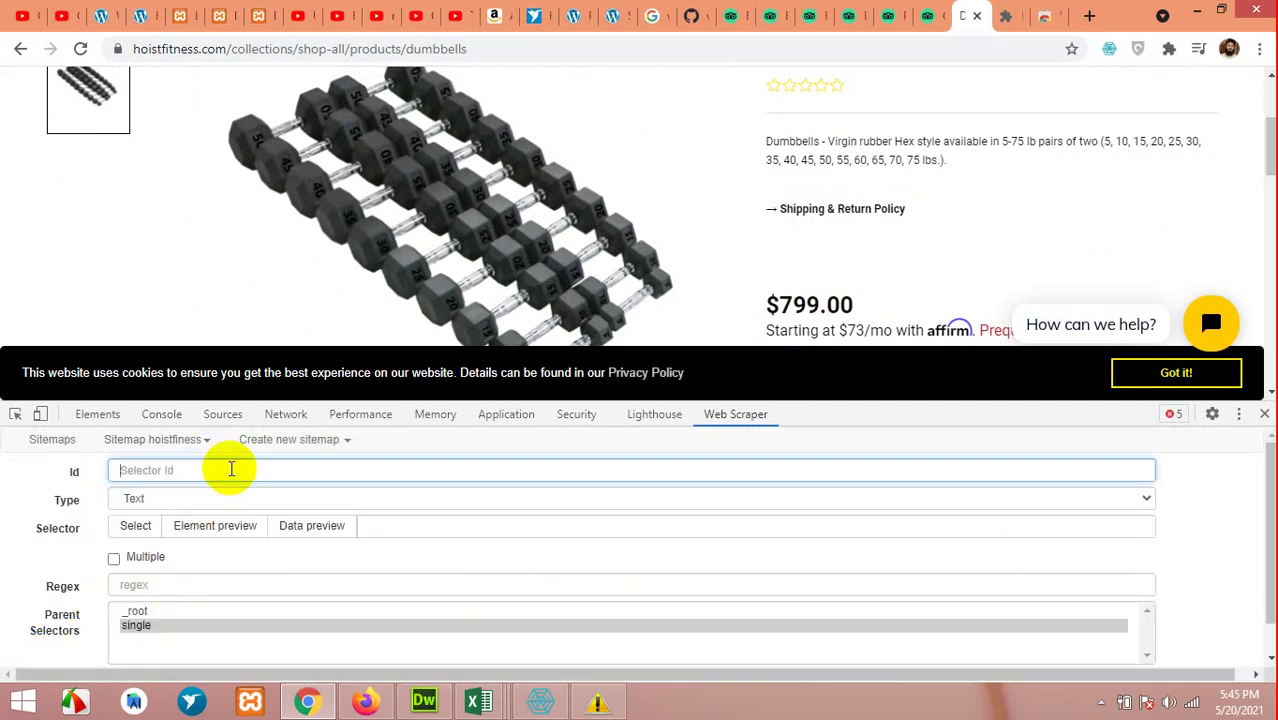
type("price")
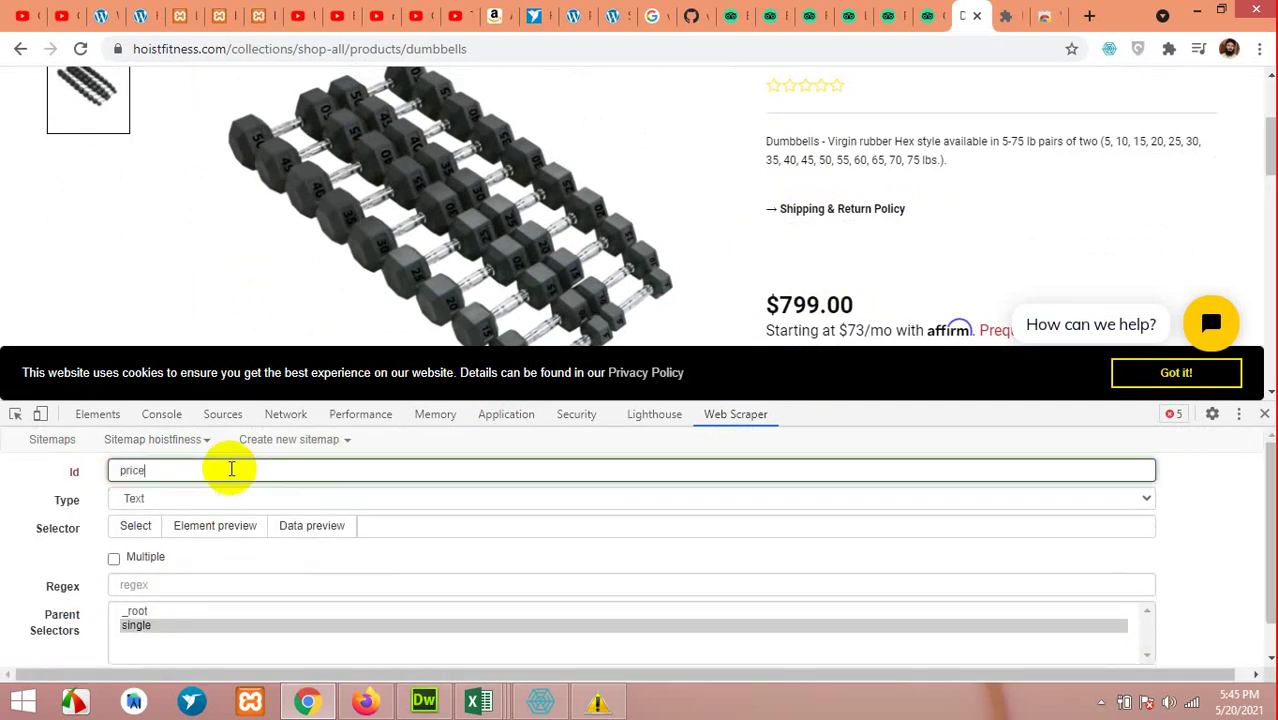
left_click(133, 527)
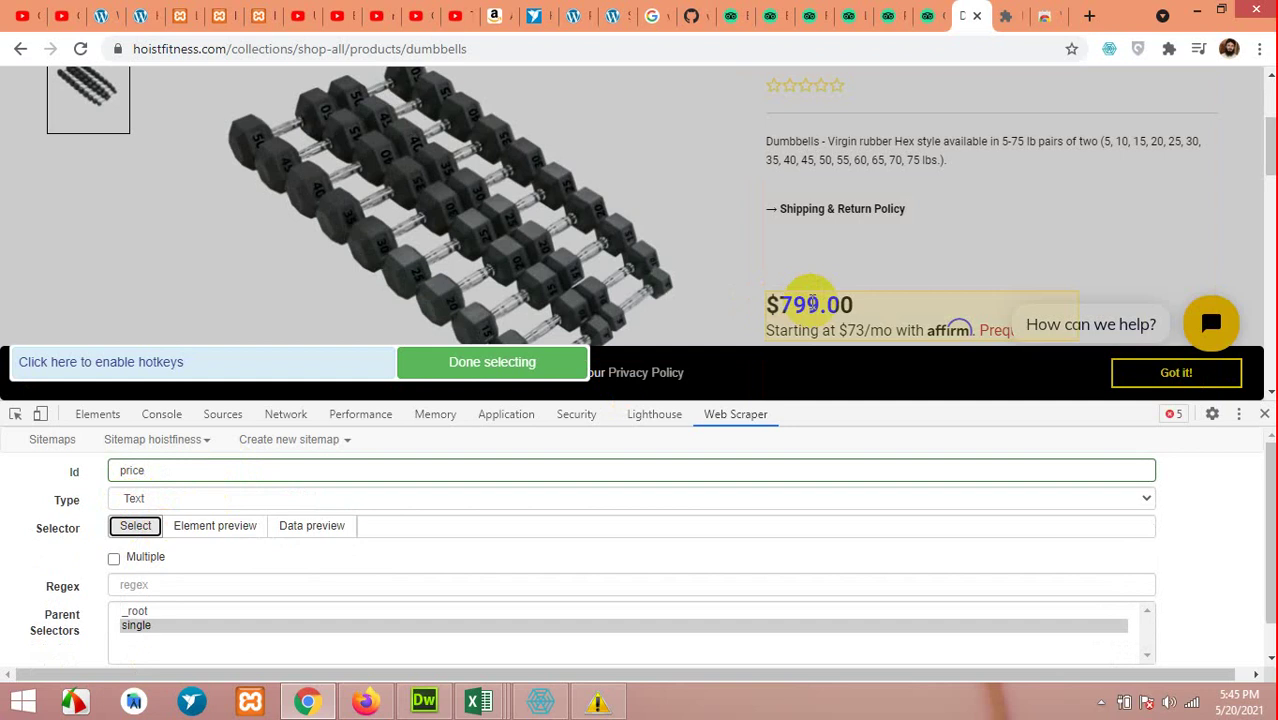
left_click(812, 302)
left_click(530, 361)
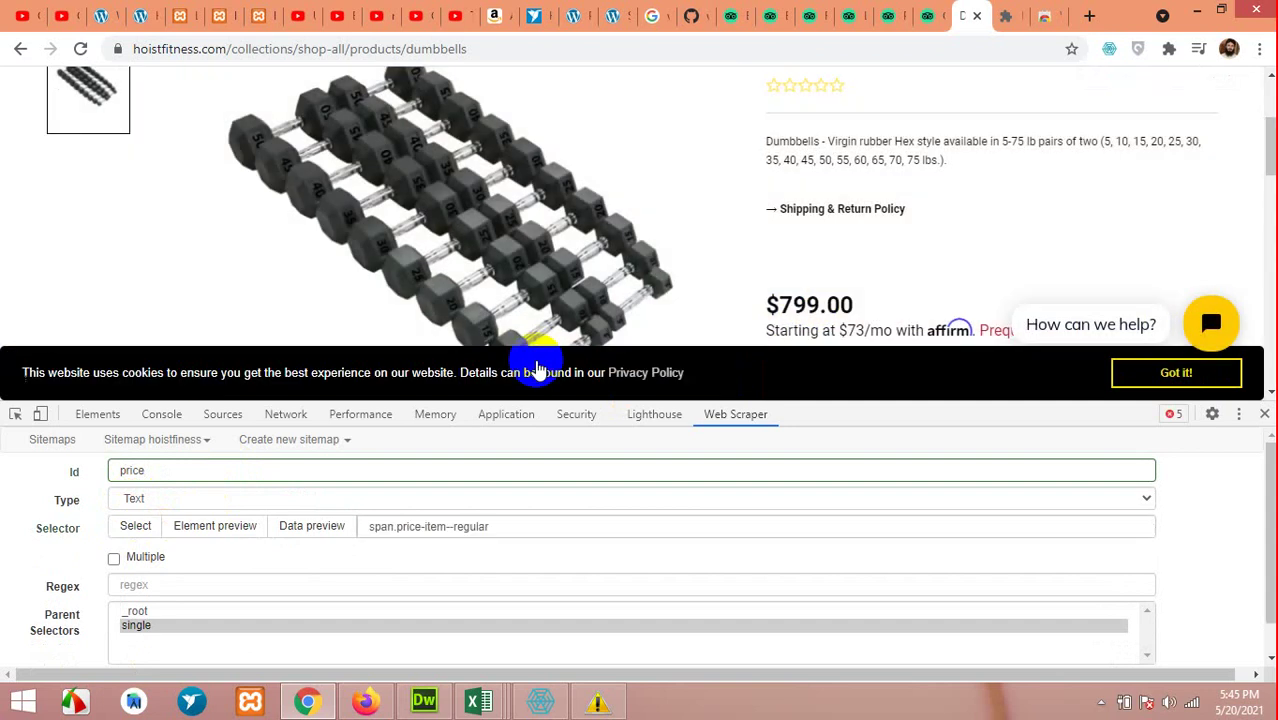
- Preview the data of the "price" selector and inspect the price element's markup in the page source
left_click(290, 529)
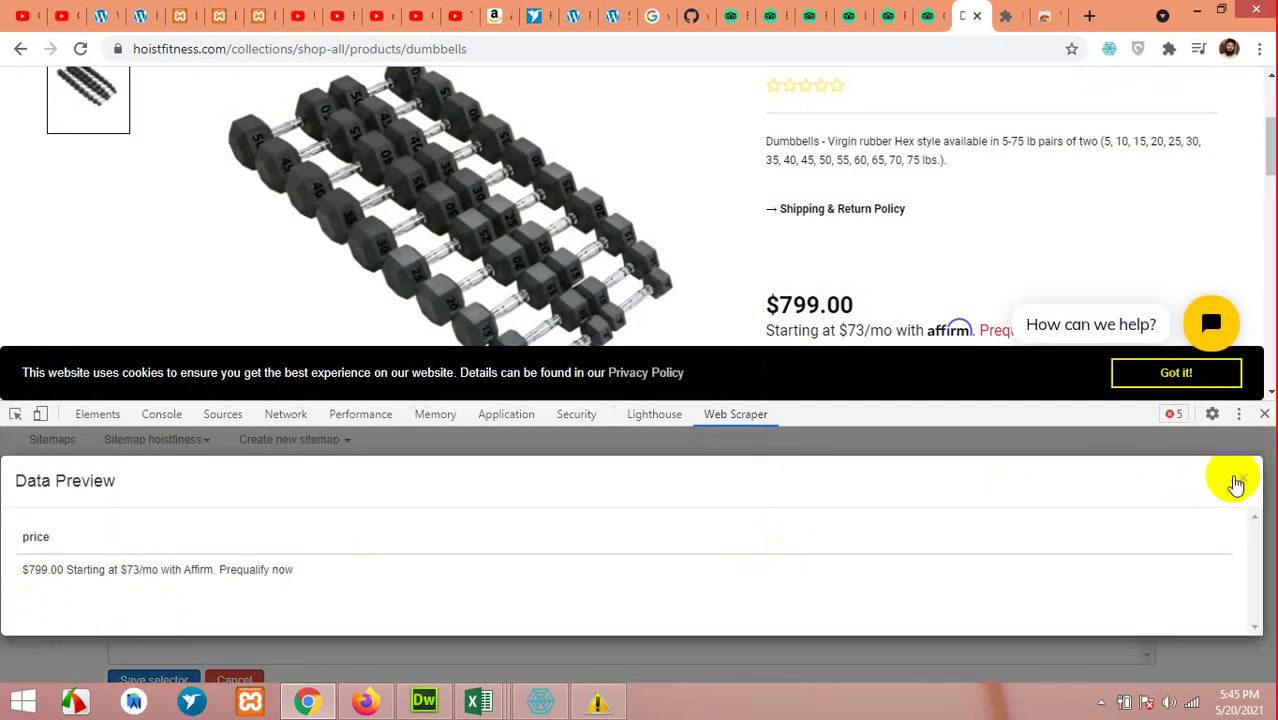
left_click(1238, 481)
scroll(850, 235, "down", 1)
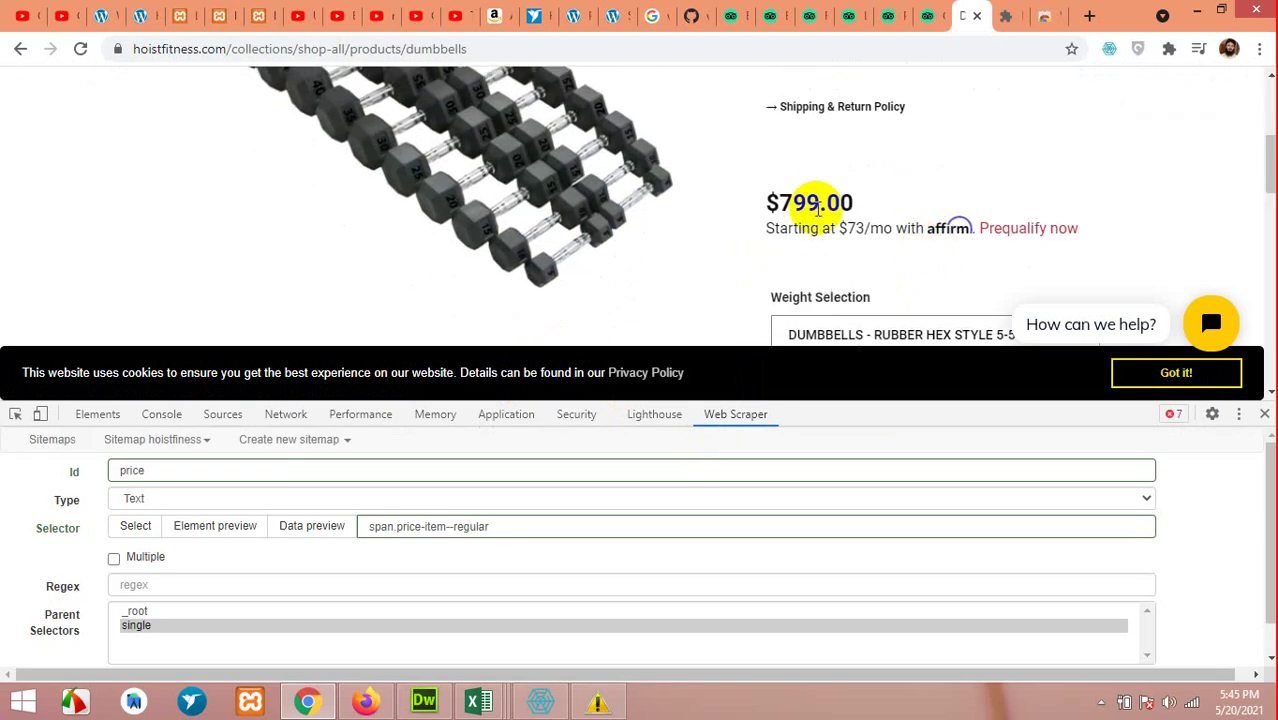
right_click(797, 205)
left_click(847, 455)
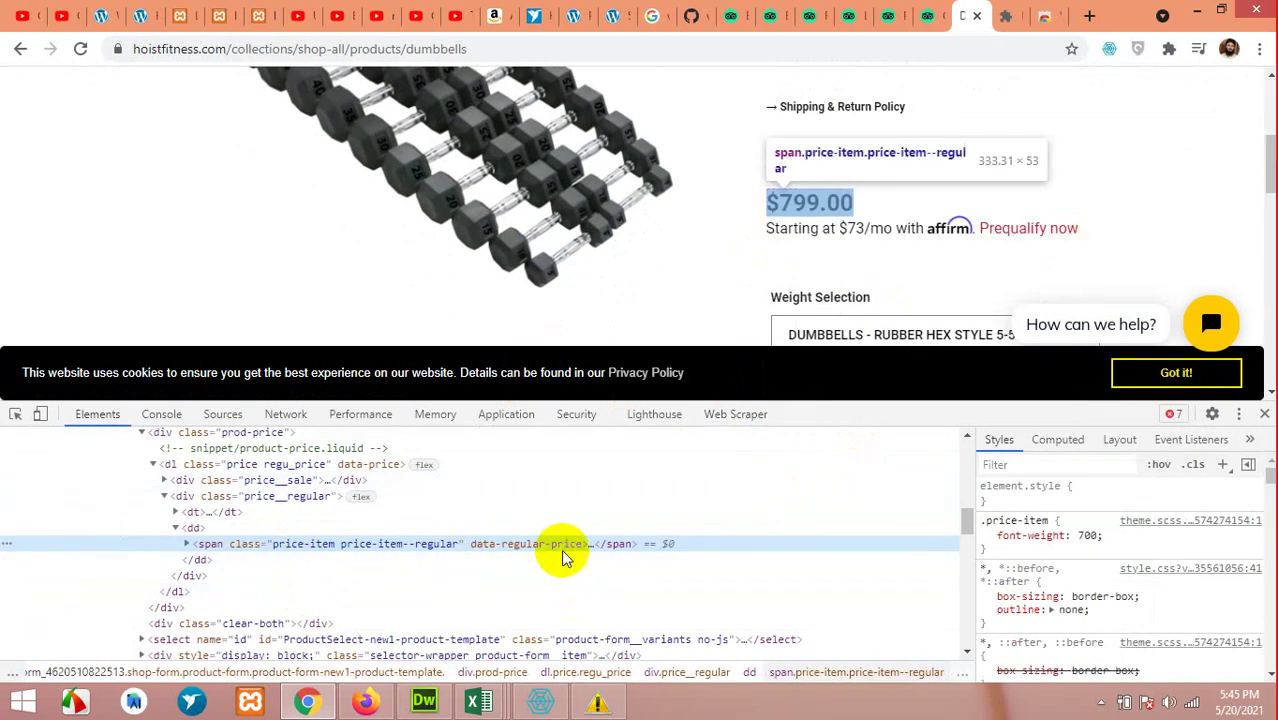
left_click(186, 543)
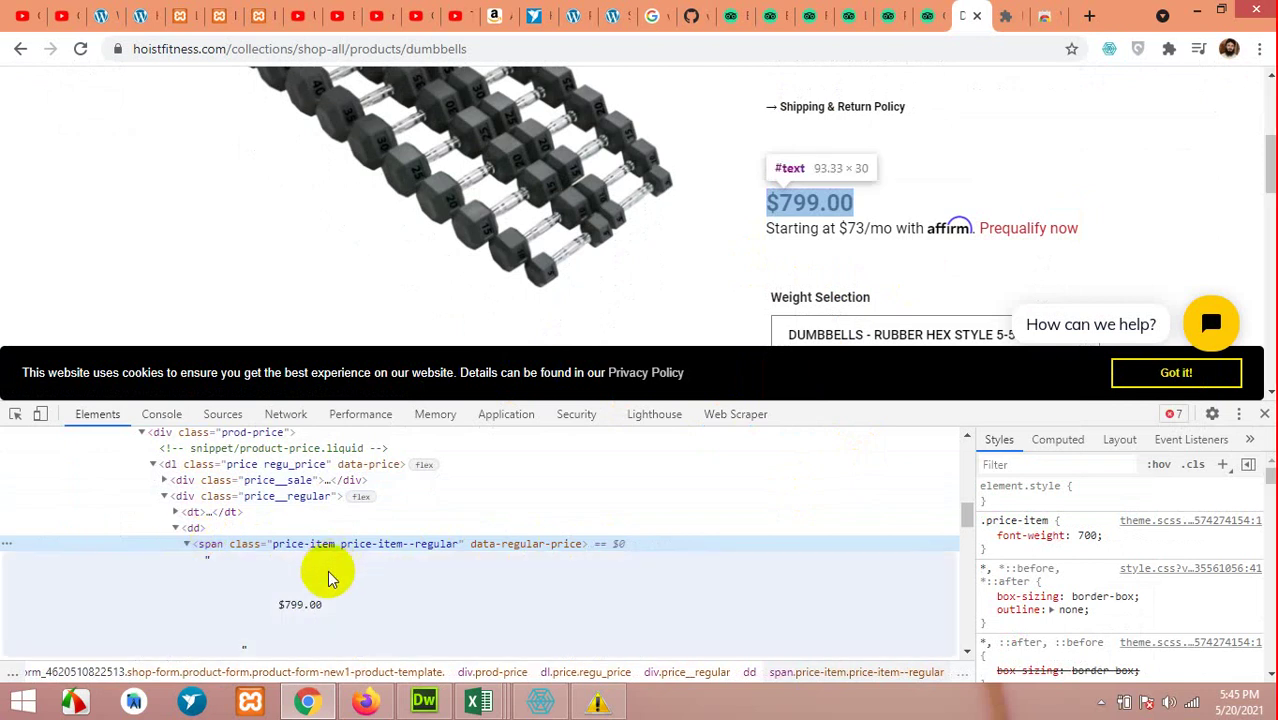
scroll(335, 580, "down", 1)
scroll(335, 560, "down", 1)
scroll(330, 535, "up", 2)
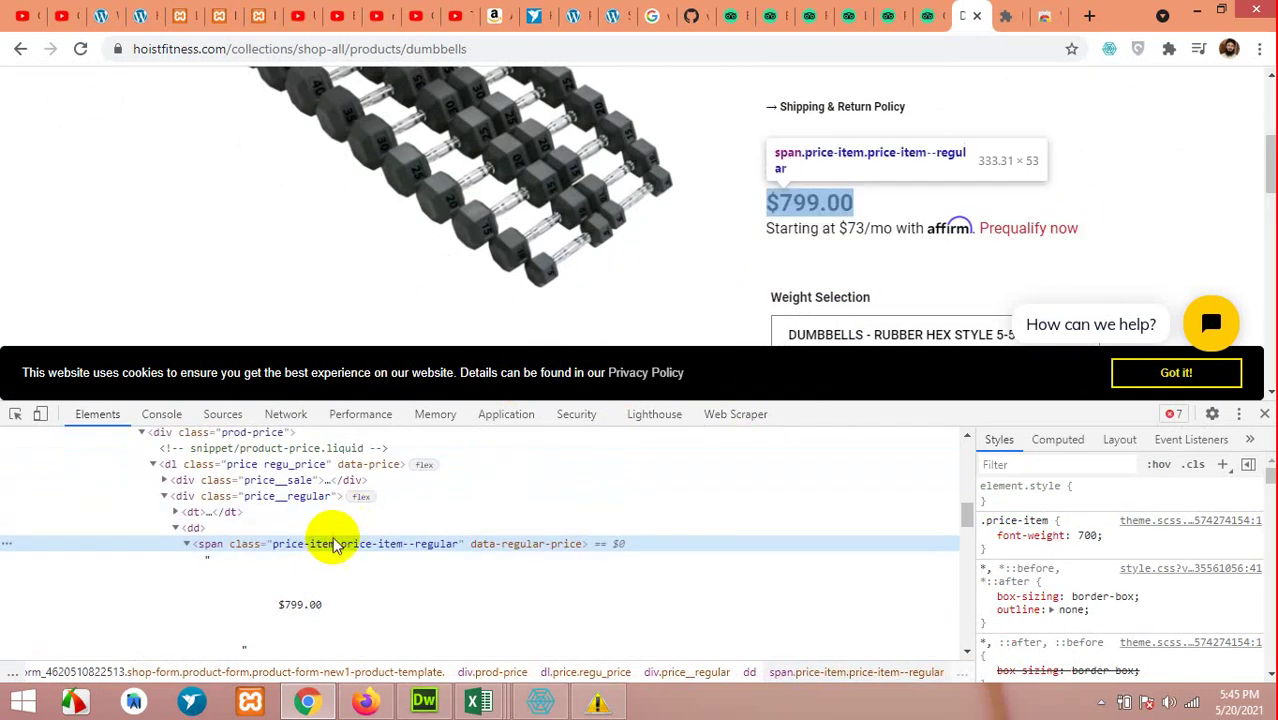
- Copy the class name price-item--regular from the price span and compare it with the "price" selector's expression in Web Scraper
double_click(333, 546)
left_click(312, 556)
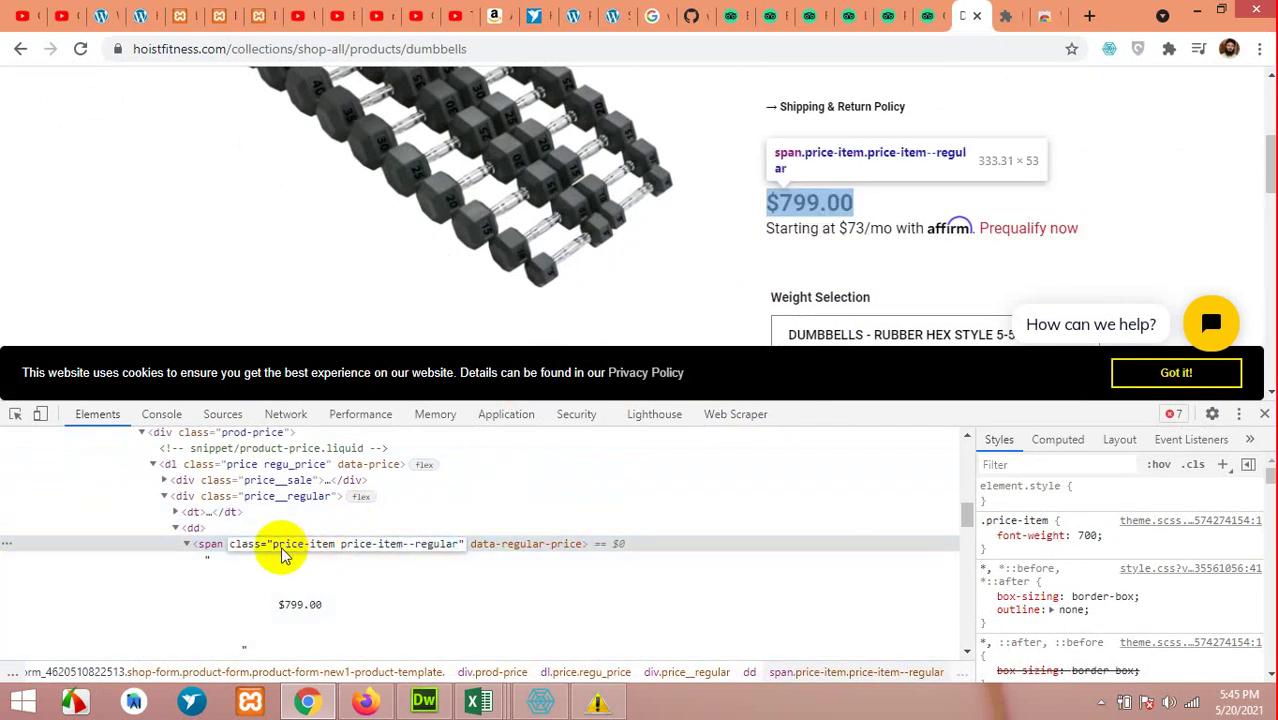
left_click_drag(342, 553, 452, 553)
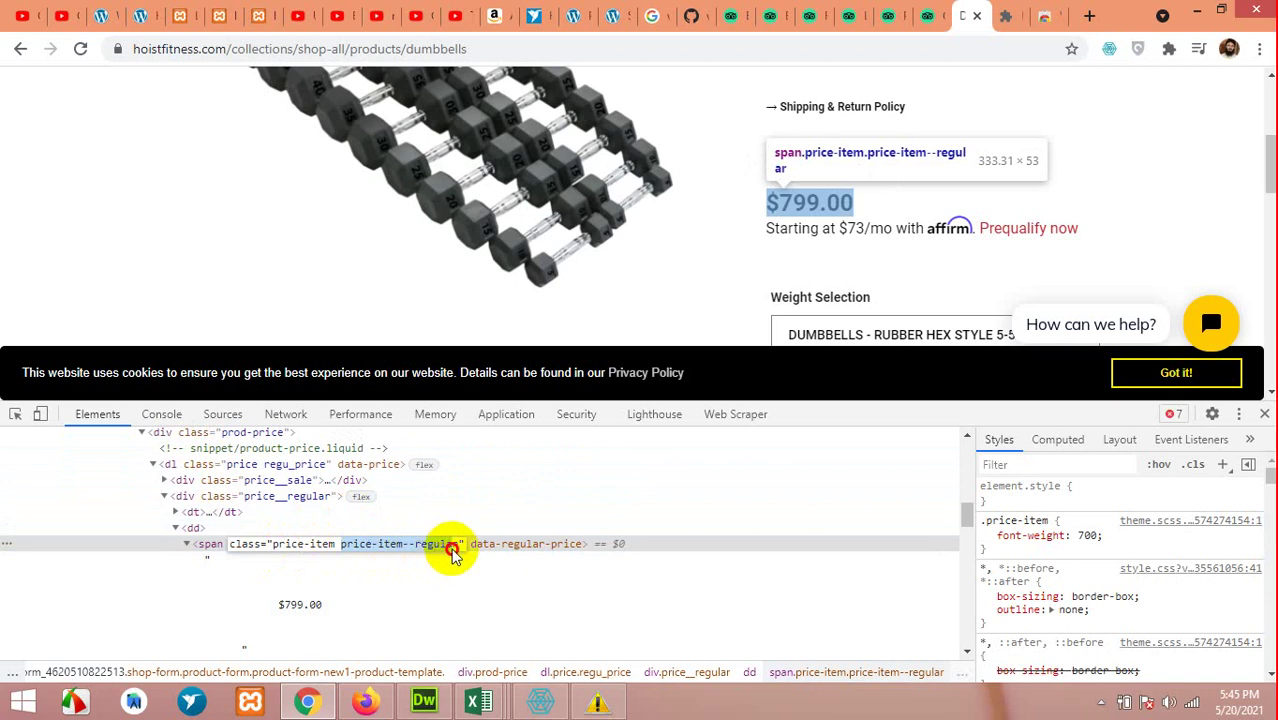
right_click(450, 553)
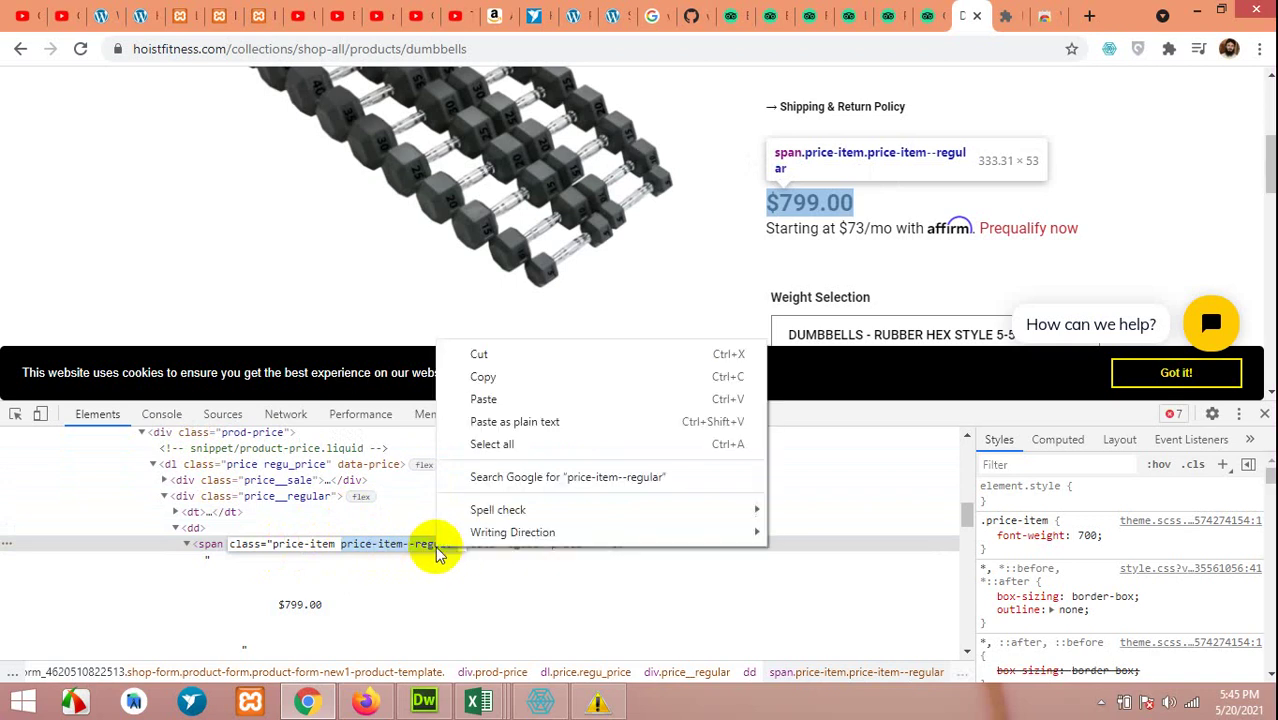
left_click(478, 378)
left_click(735, 414)
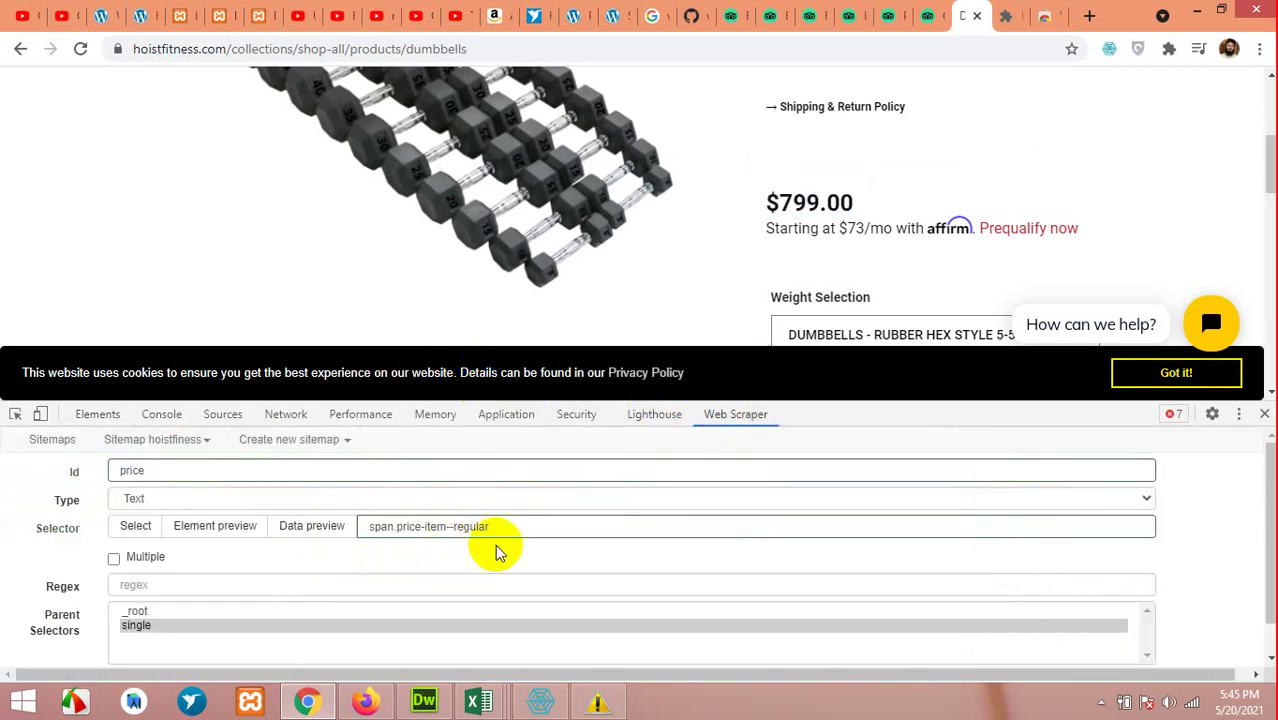
left_click_drag(496, 530, 330, 537)
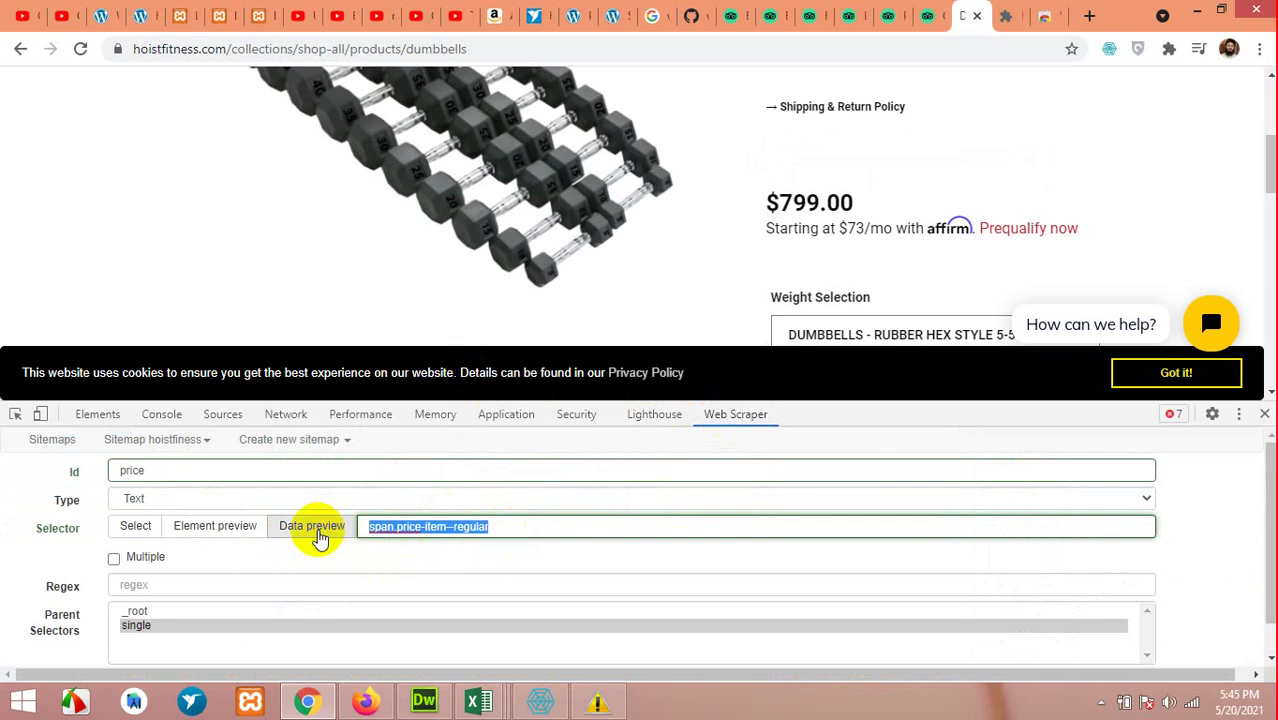
left_click(489, 532)
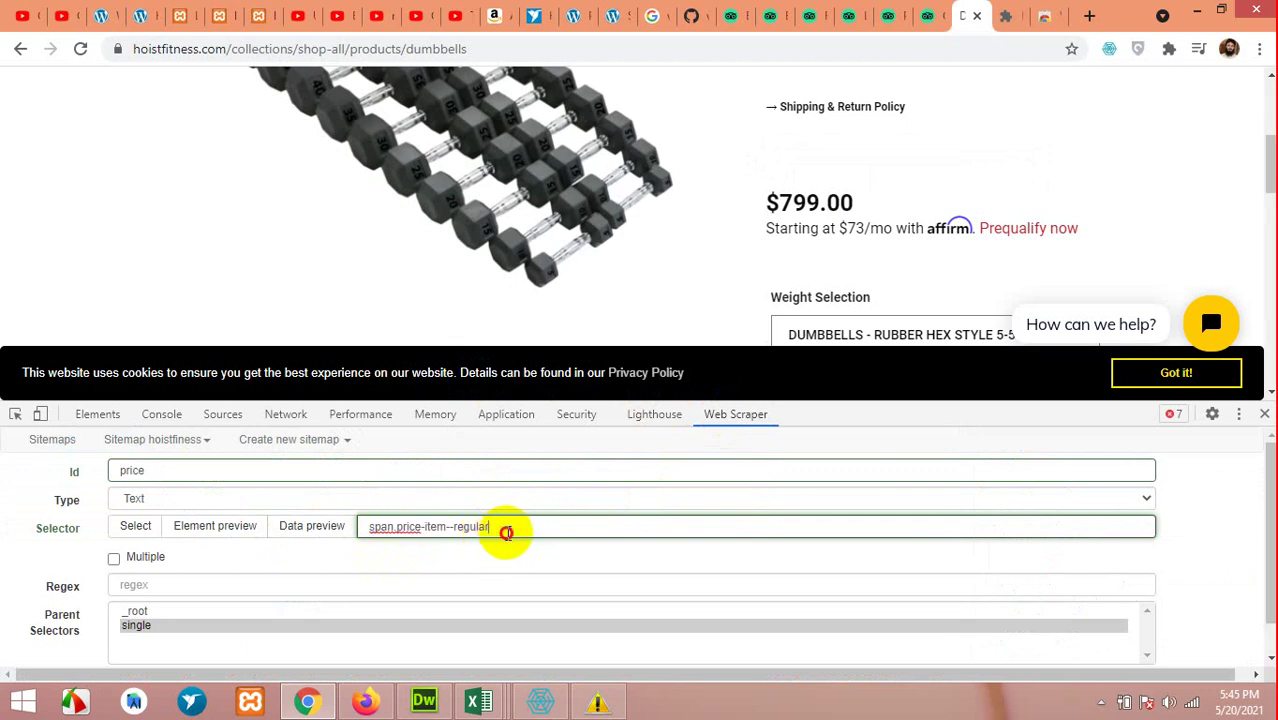
left_click_drag(506, 532, 406, 530)
left_click(397, 528)
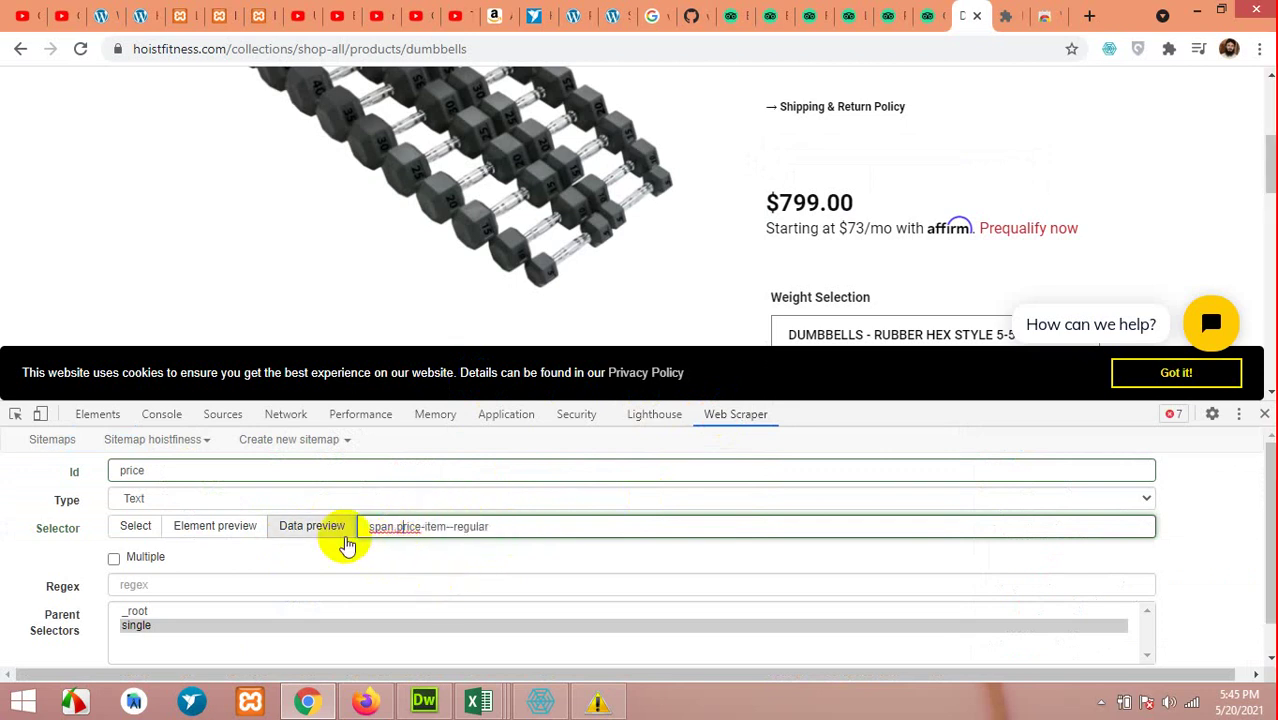
- Preview the data of the "price" selector again and save the selector
left_click(327, 530)
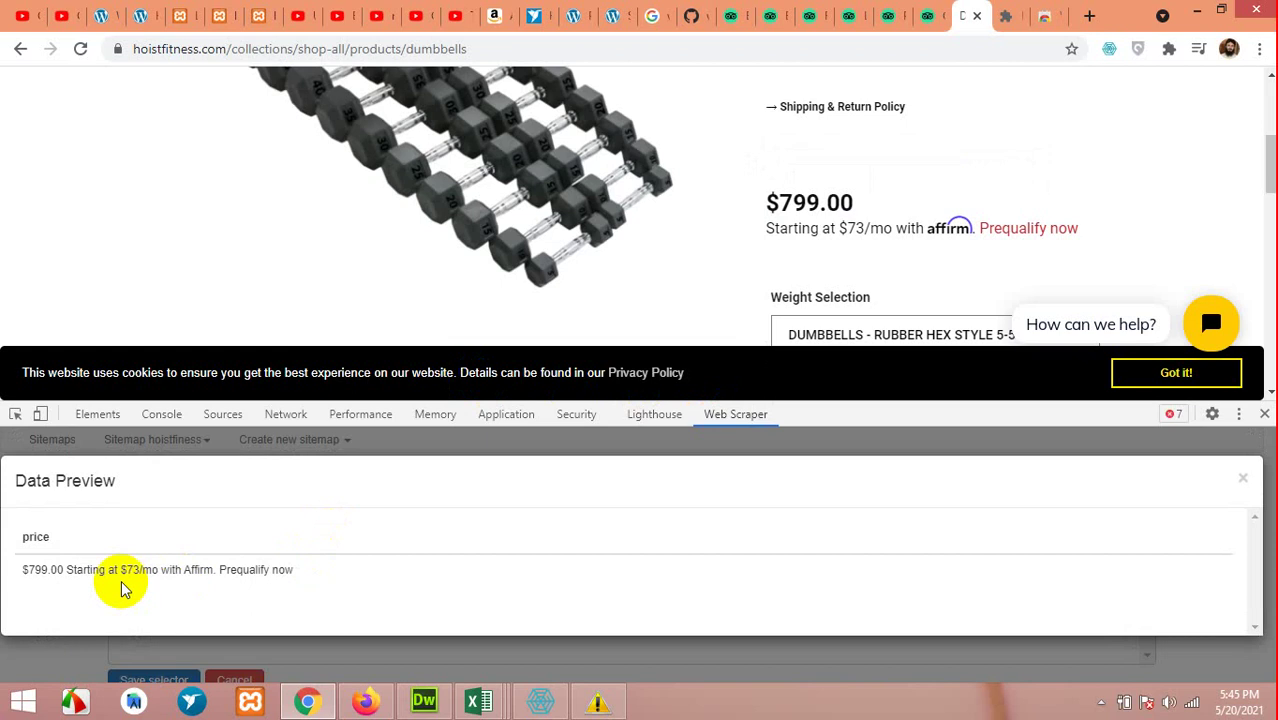
left_click(1239, 481)
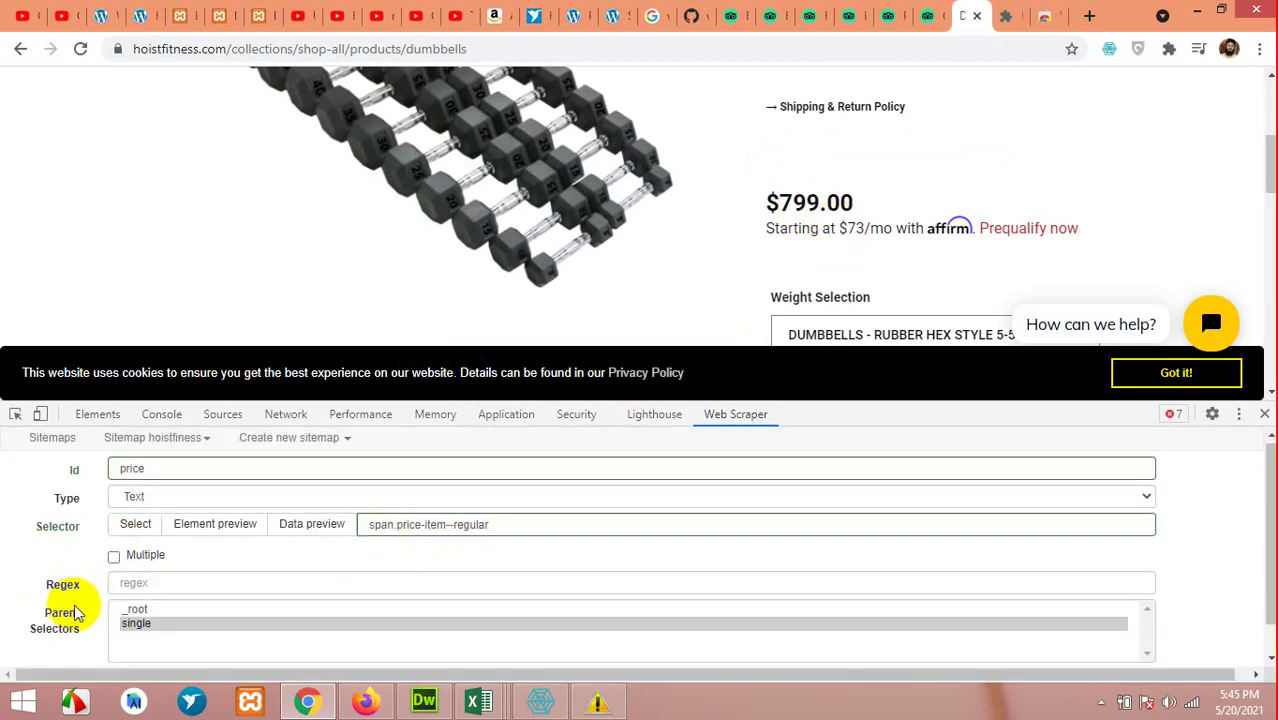
scroll(100, 615, "down", 1)
left_click(148, 642)
- Examine the options of the Weight Selection list on the dumbbells product page
scroll(790, 245, "down", 2)
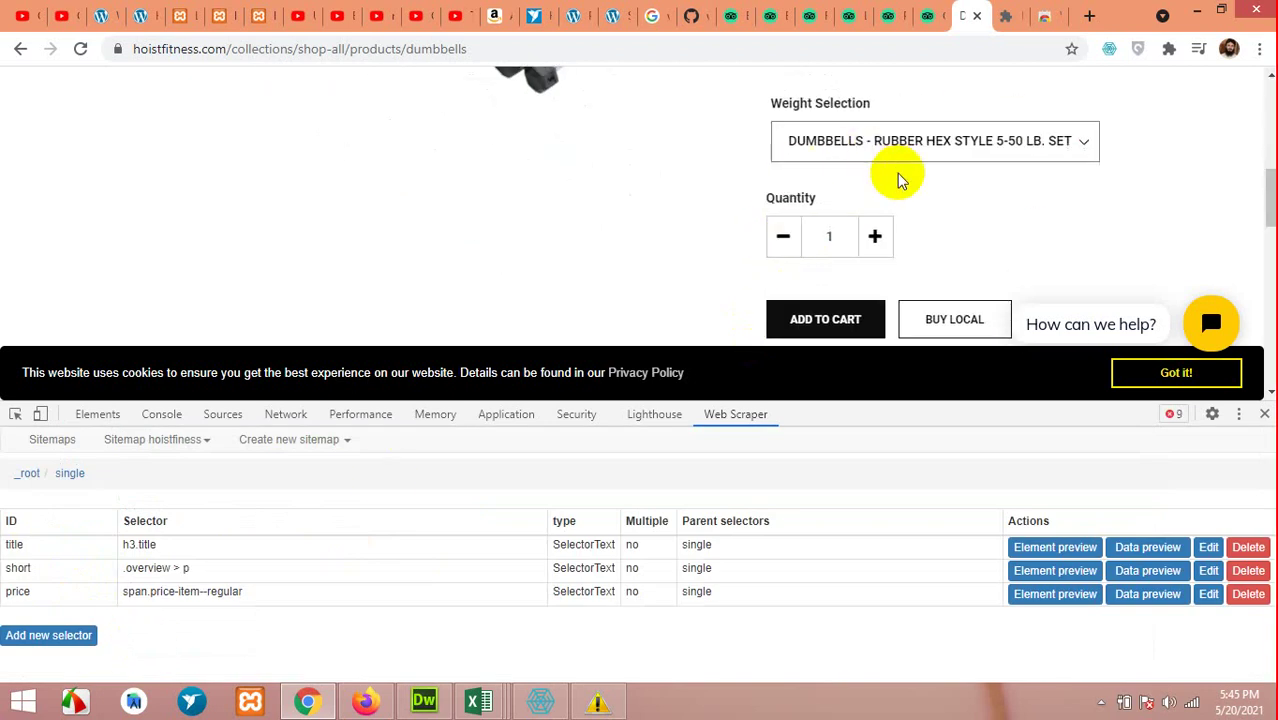
scroll(897, 178, "up", 1)
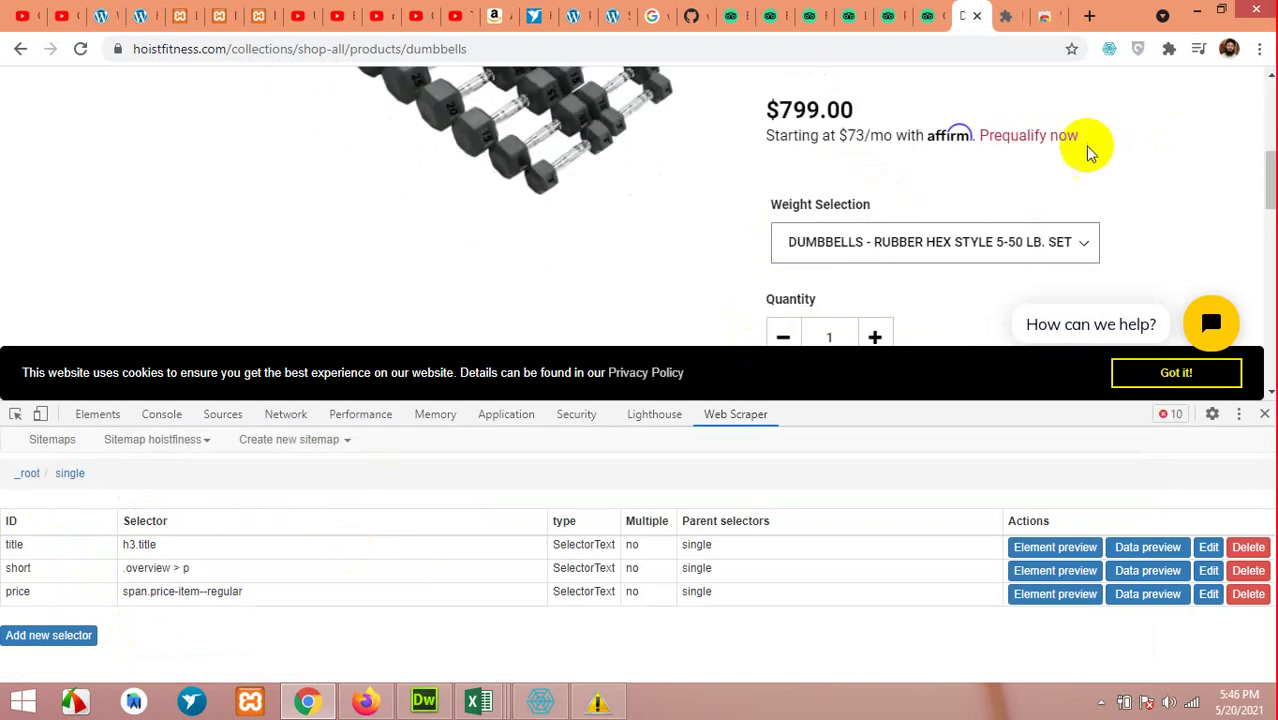
left_click(962, 243)
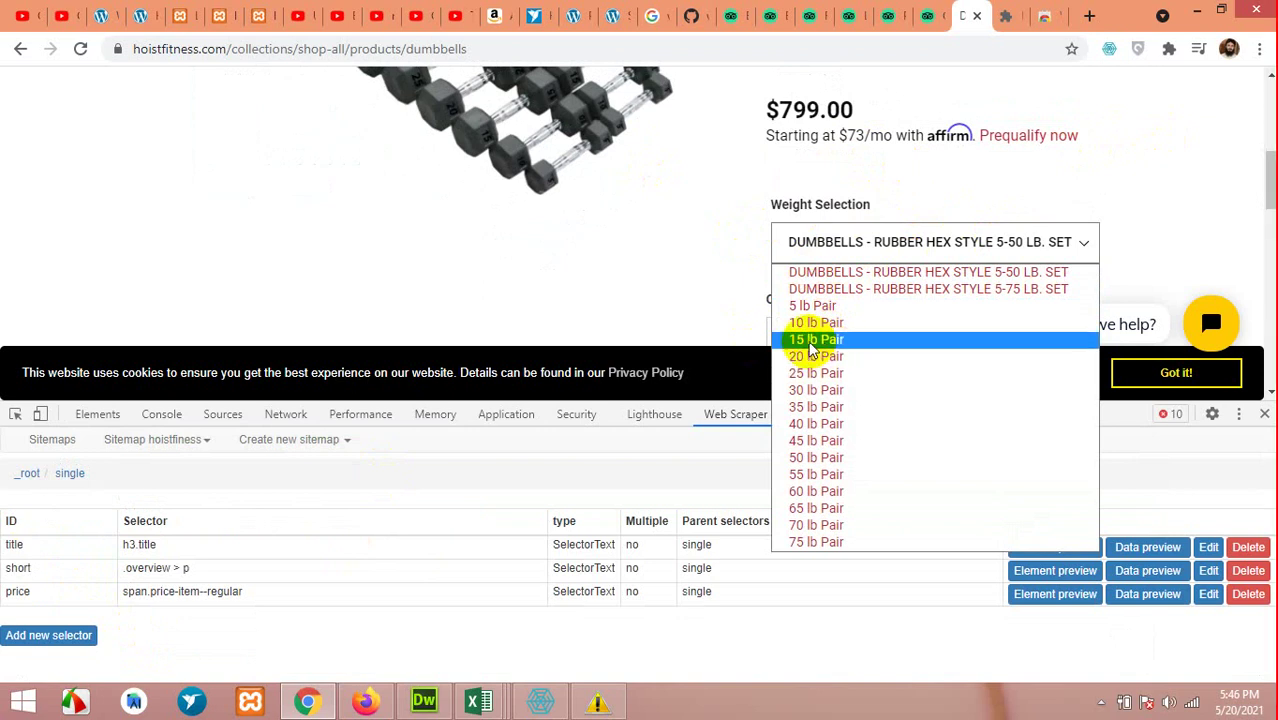
left_click(978, 177)
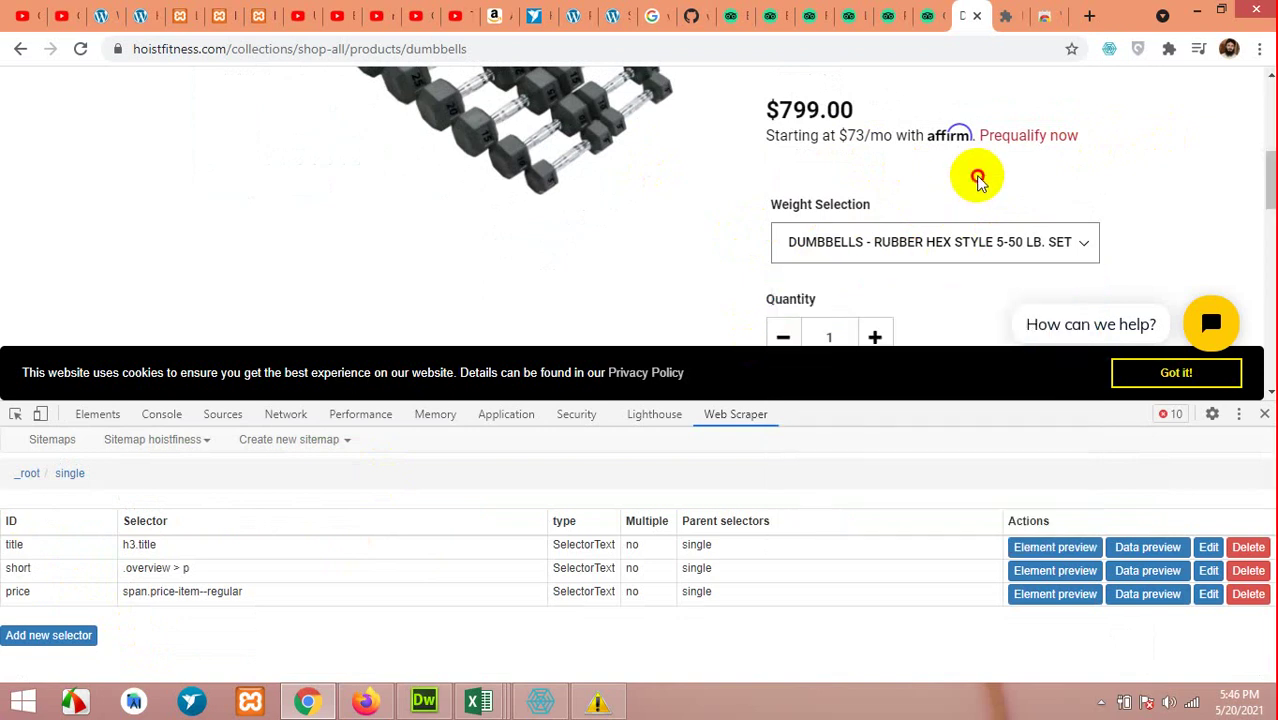
left_click(855, 255)
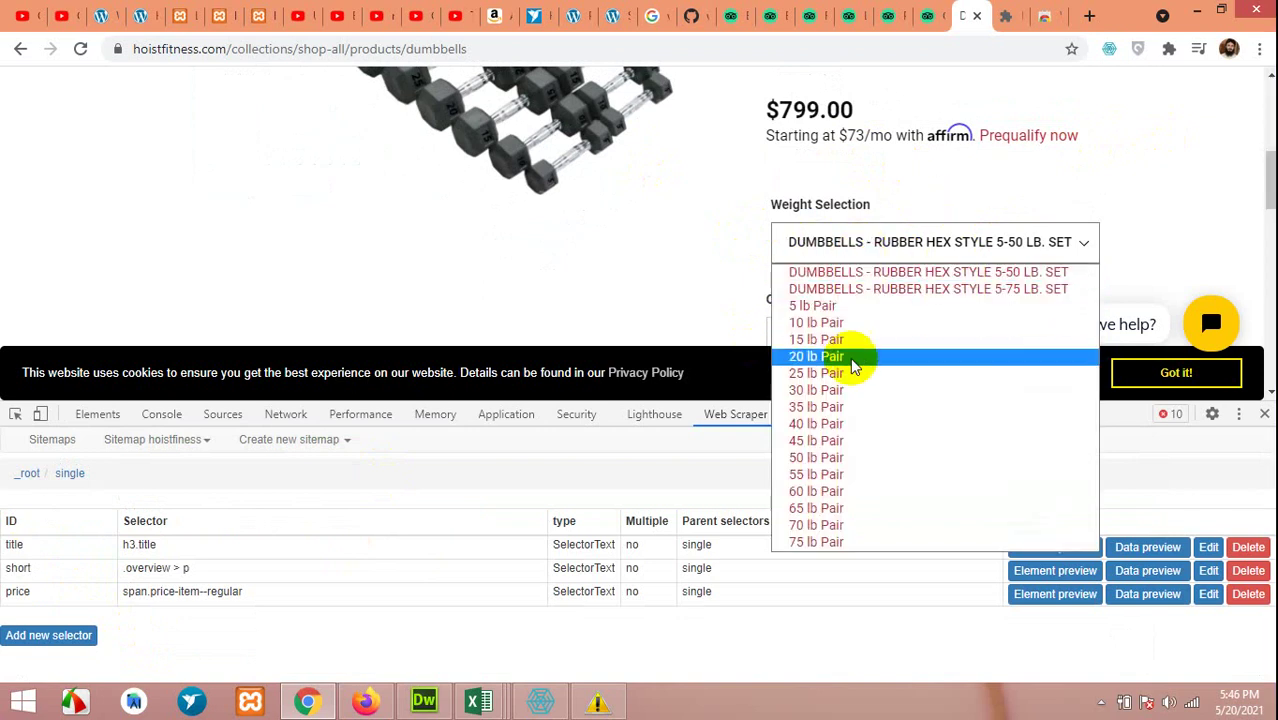
left_click(886, 244)
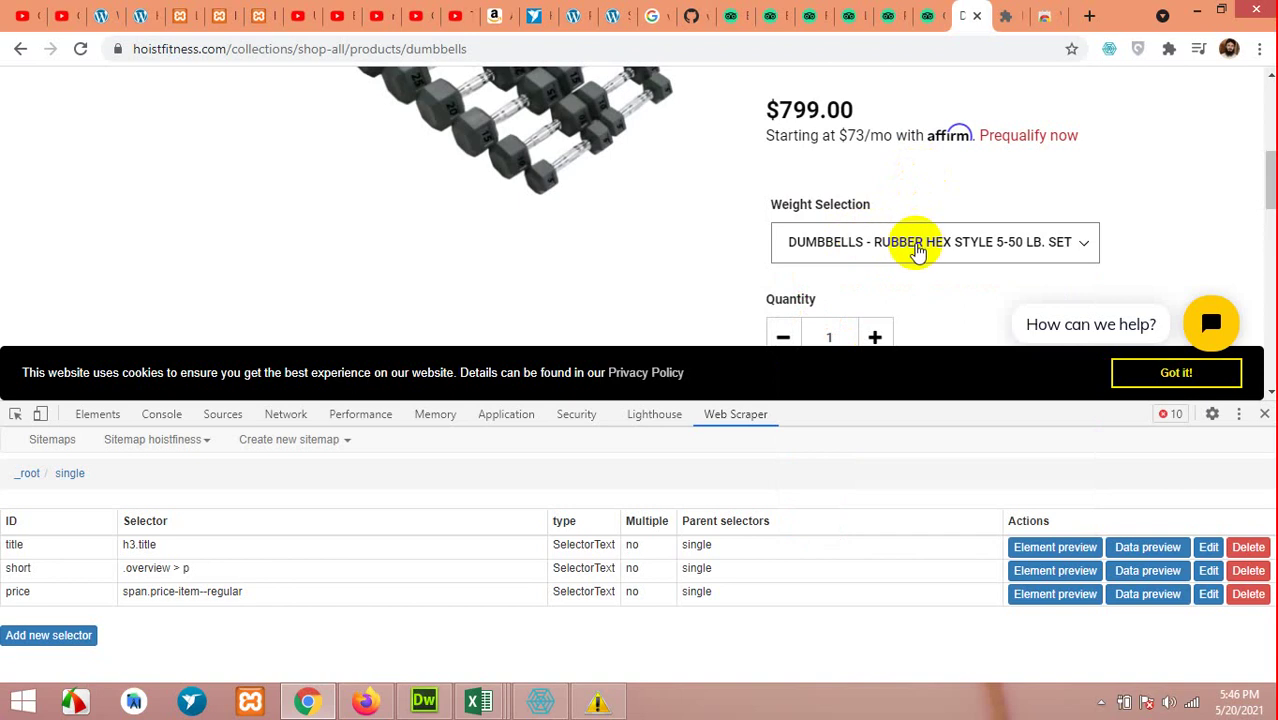
scroll(910, 190, "down", 1)
left_click(850, 145)
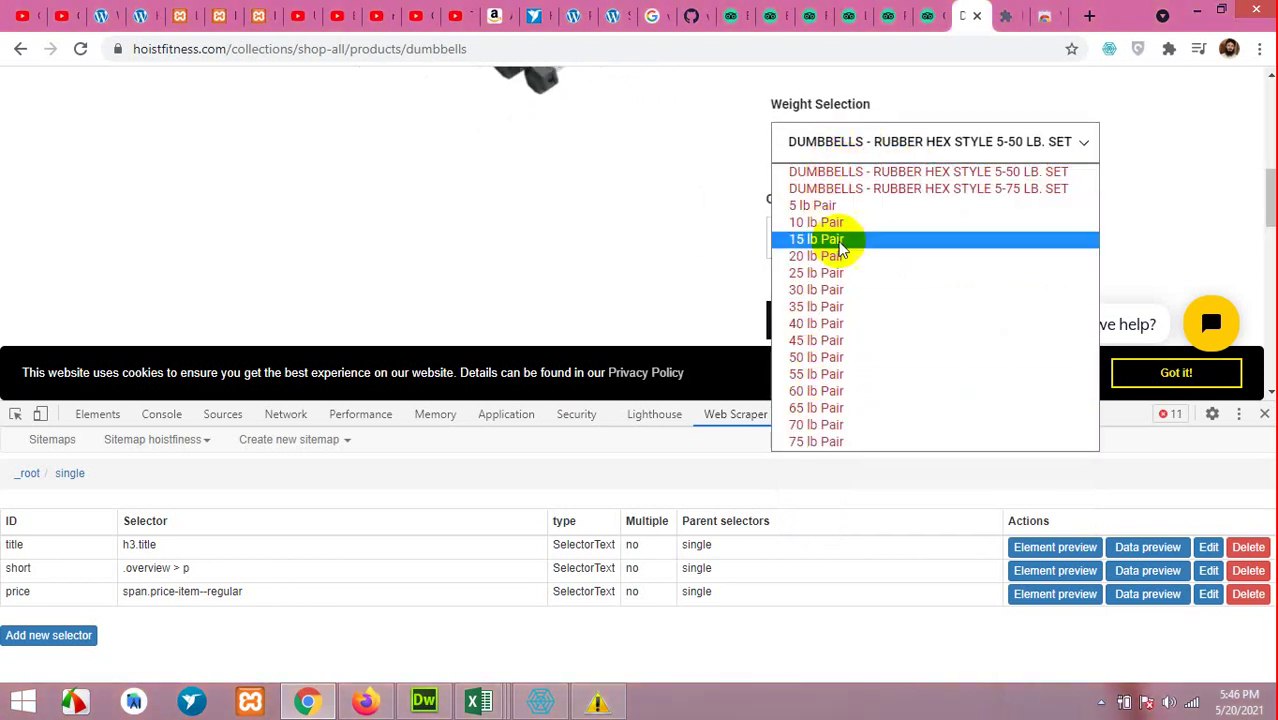
left_click(858, 145)
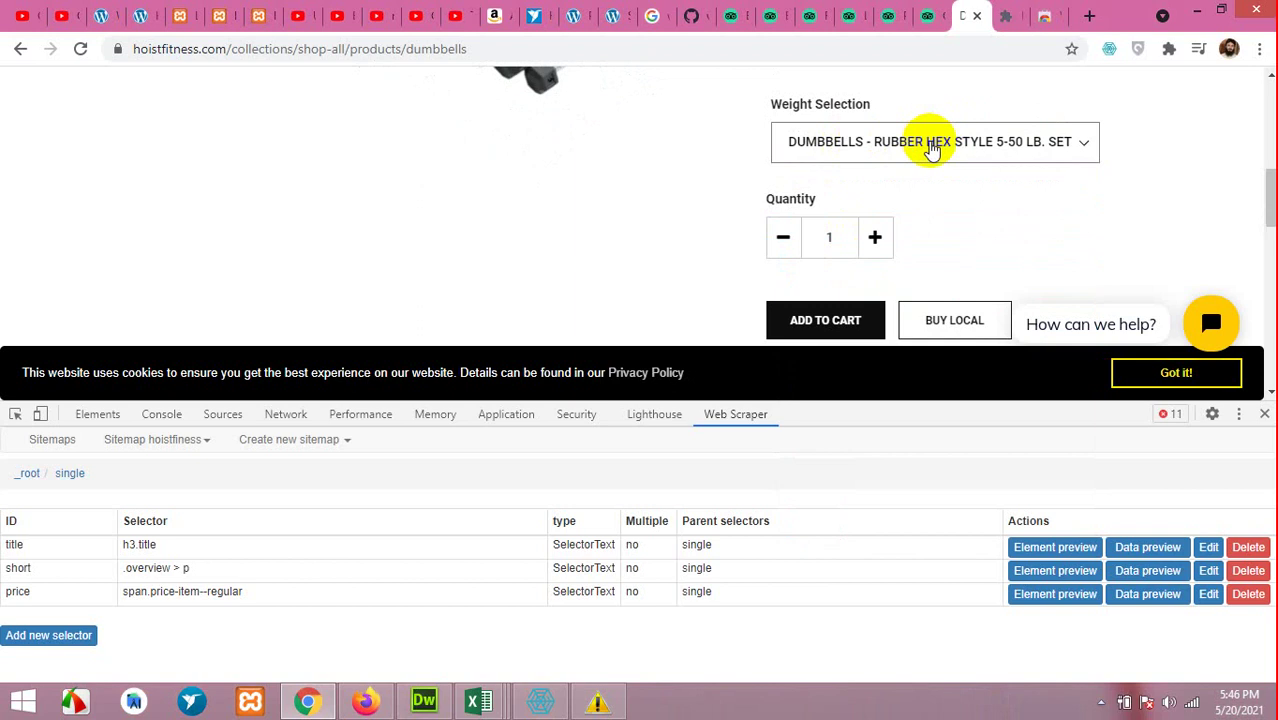
- Check the Weight Selection options and start a new selector with the id "weight selection" and the type HTML
left_click(884, 152)
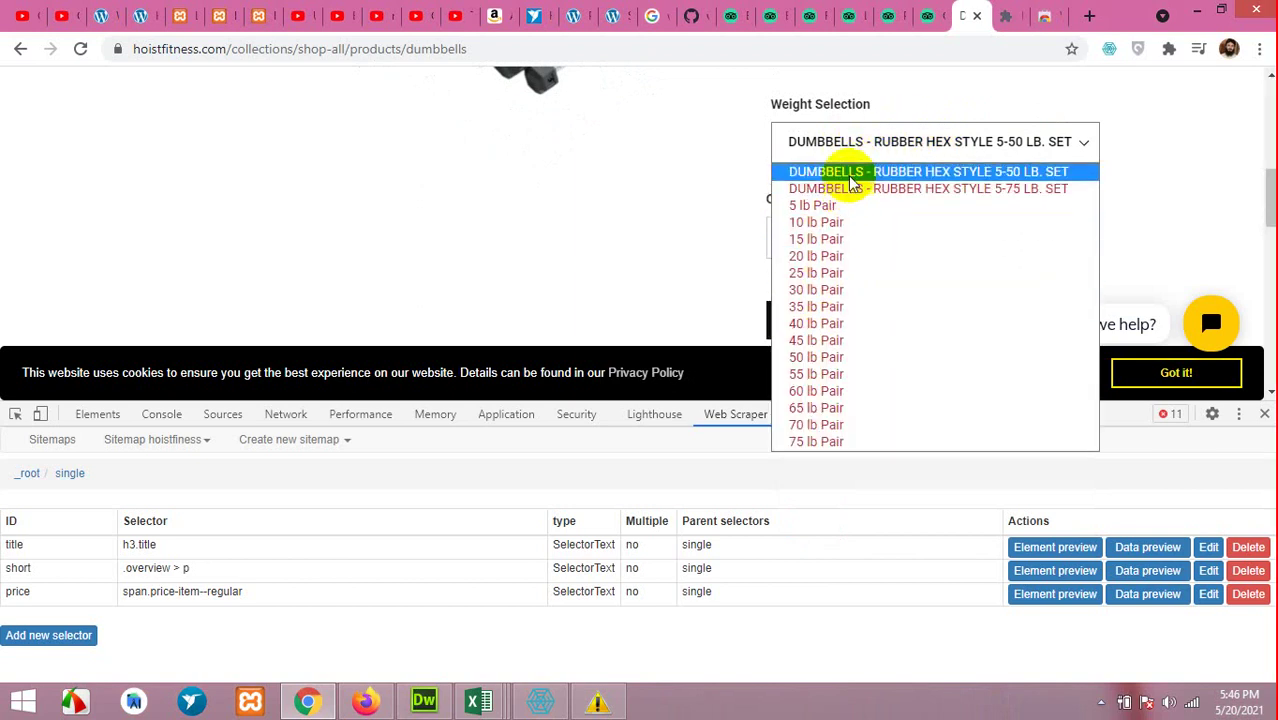
left_click(852, 150)
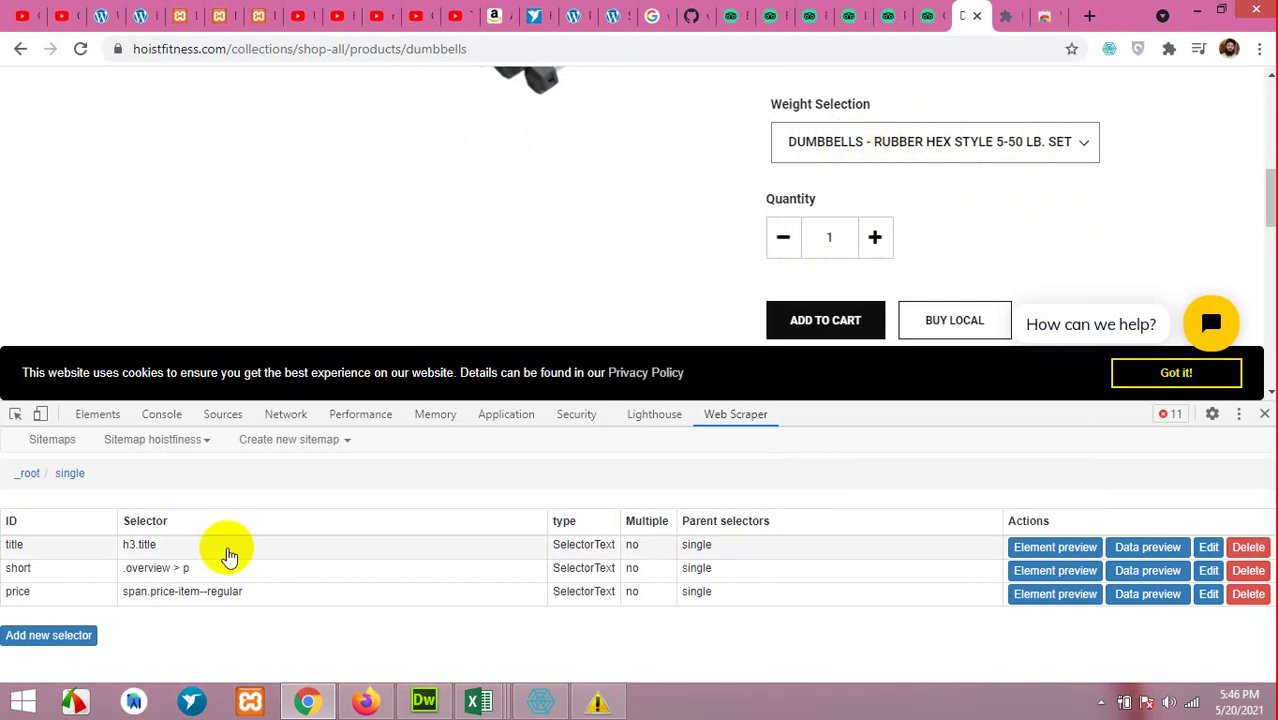
left_click(40, 637)
left_click(197, 477)
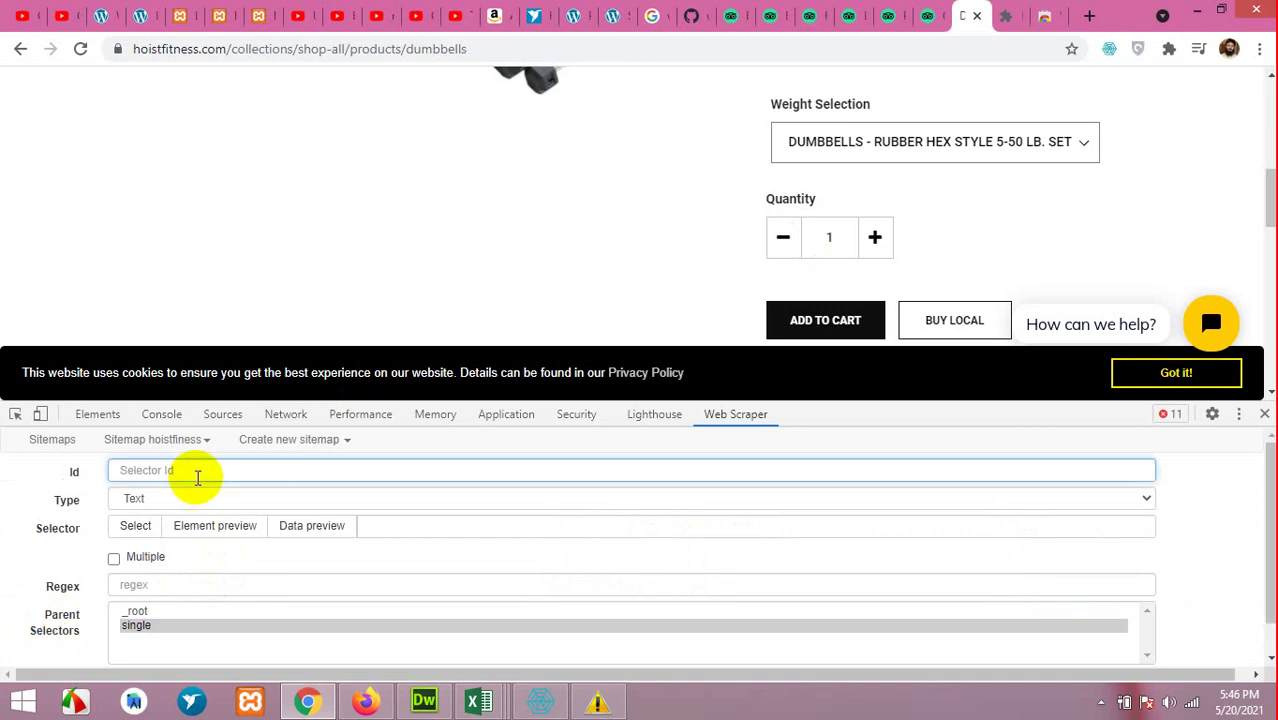
type("weight selection")
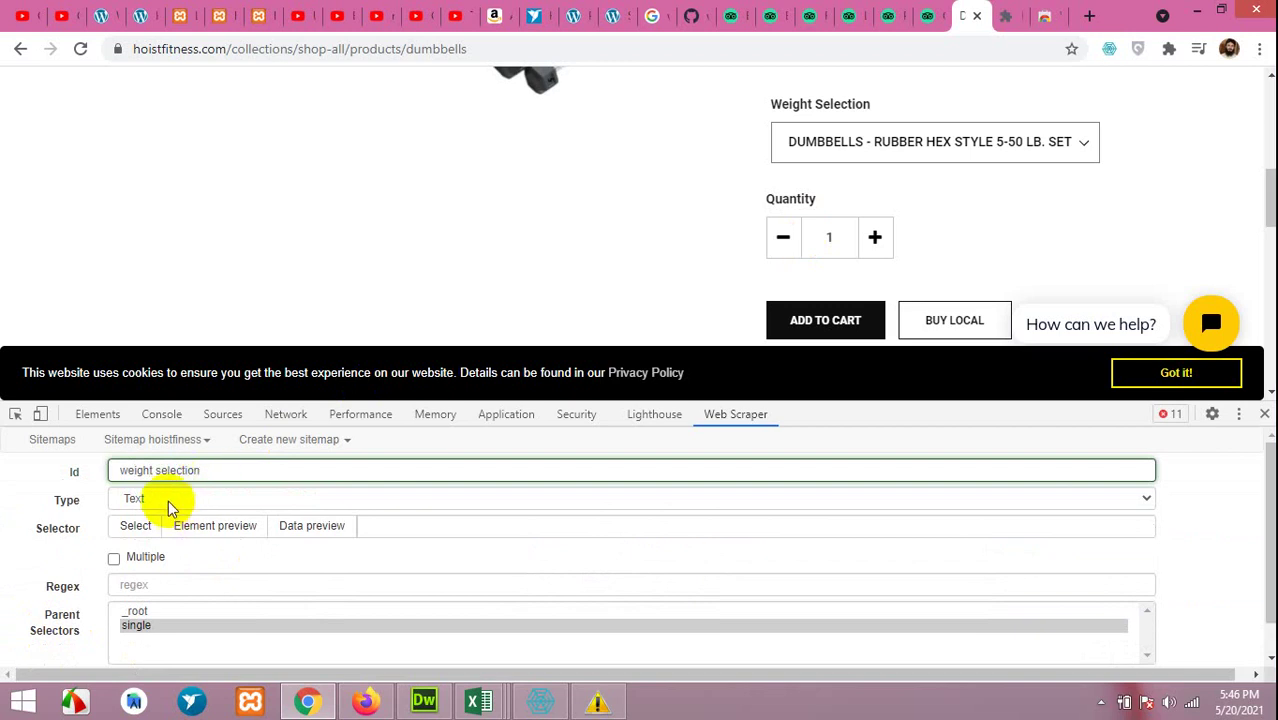
left_click(168, 505)
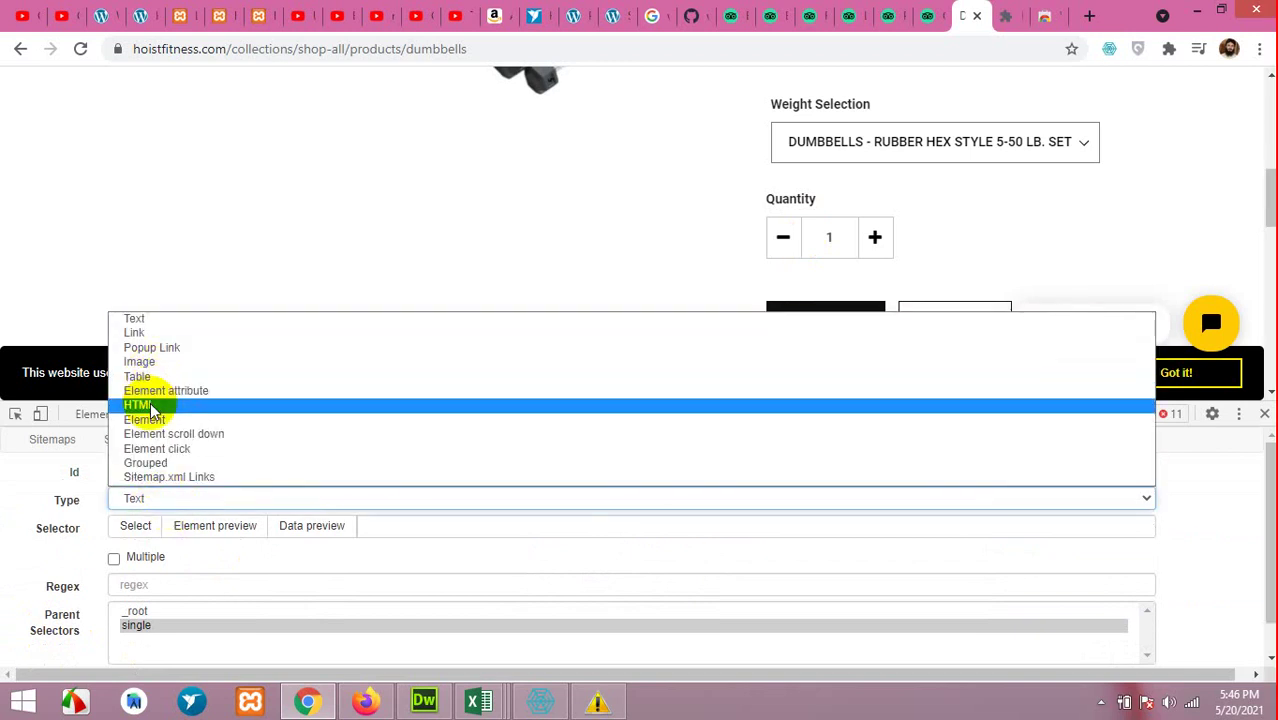
left_click(152, 405)
- Pick the Weight Selection drop-down list on the product page as the element for the "weight selection" selector
left_click(136, 525)
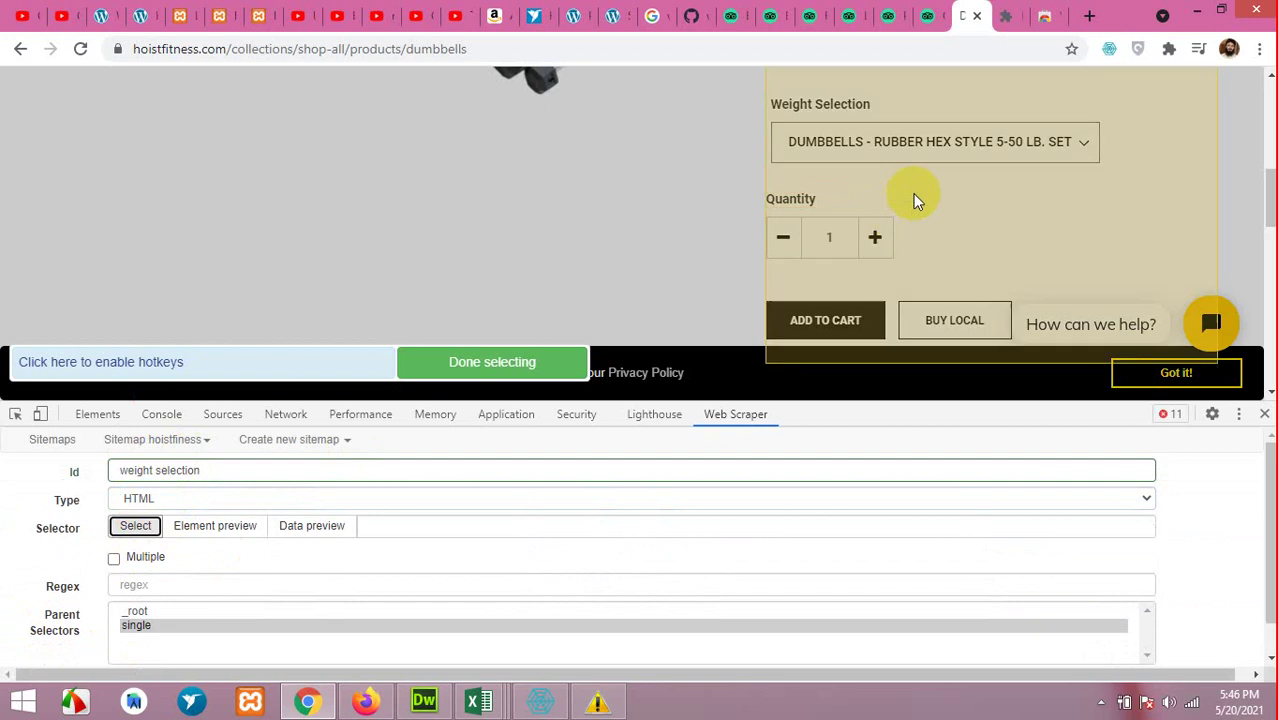
left_click(918, 155)
left_click(508, 367)
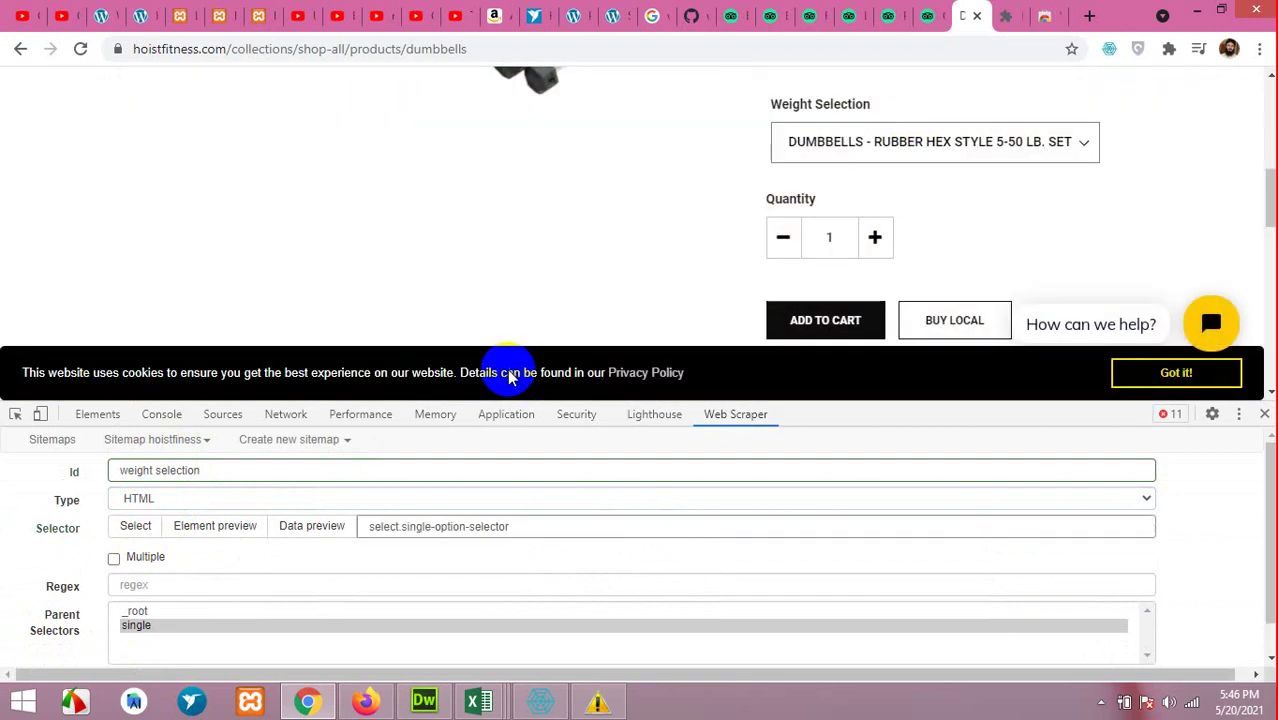
- Preview the data of the "weight selection" selector and save the selector
left_click(314, 535)
scroll(245, 575, "down", 2)
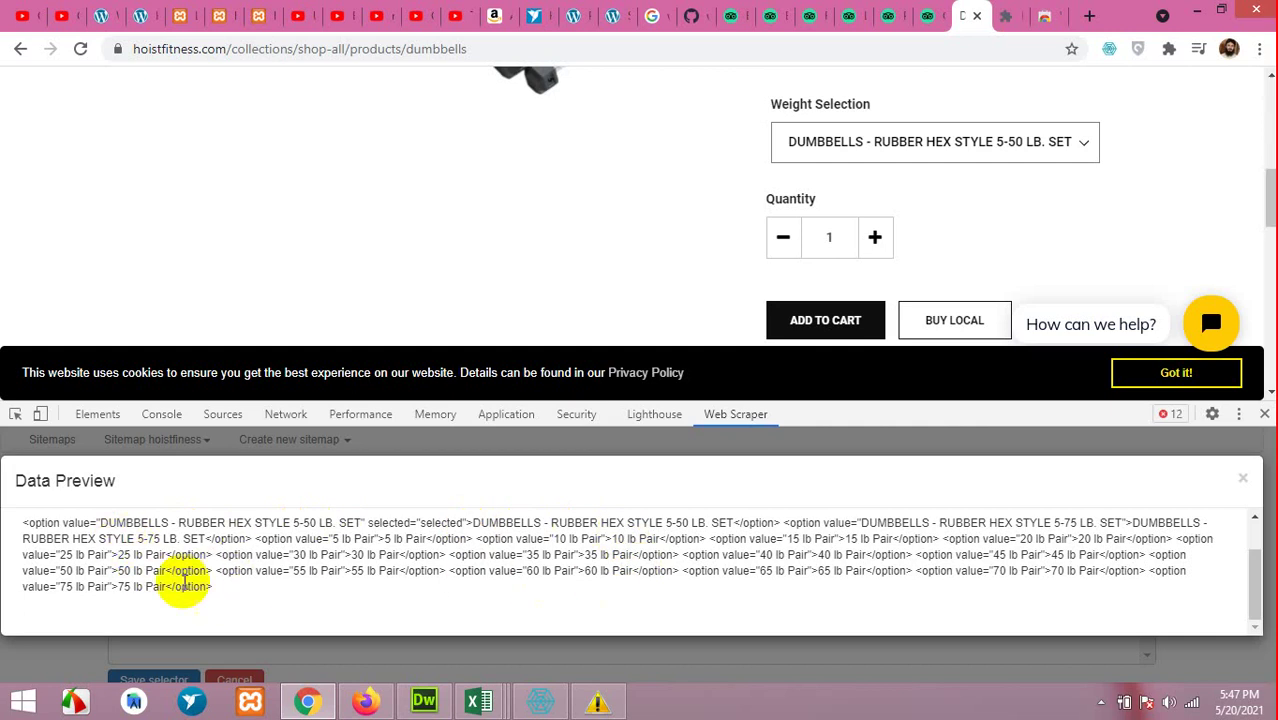
left_click(1243, 478)
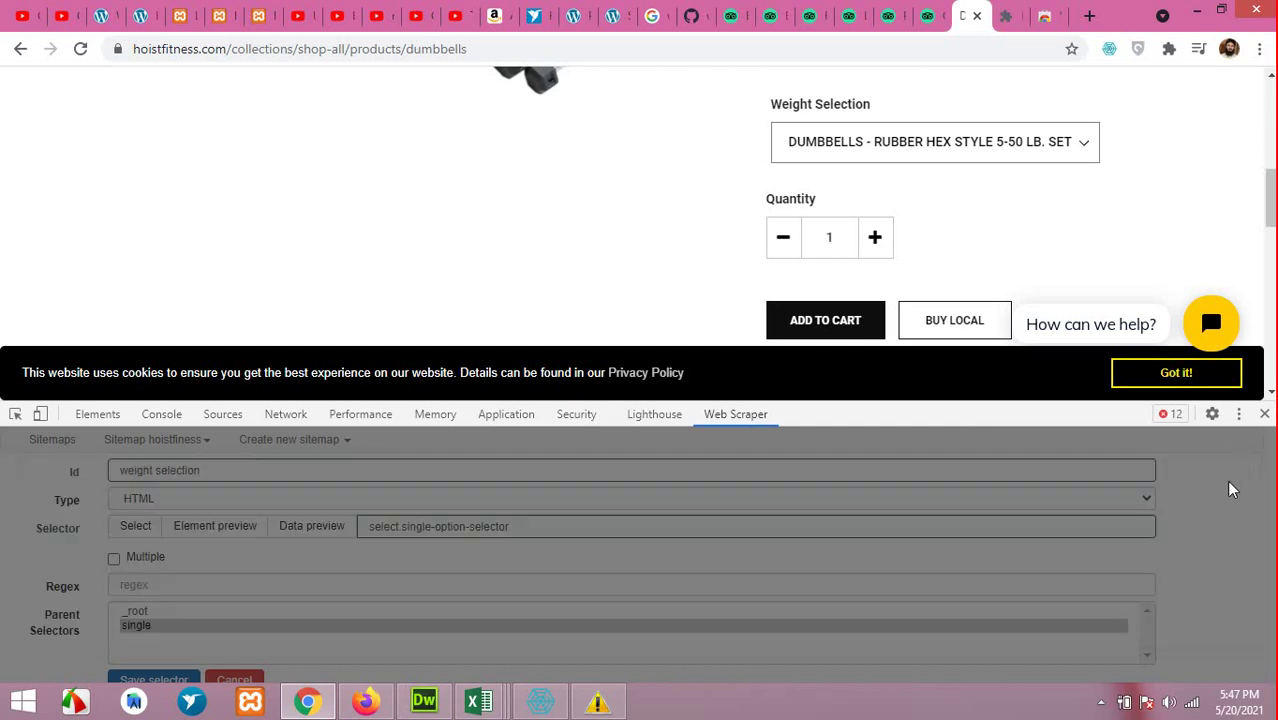
scroll(68, 582, "down", 1)
left_click(152, 645)
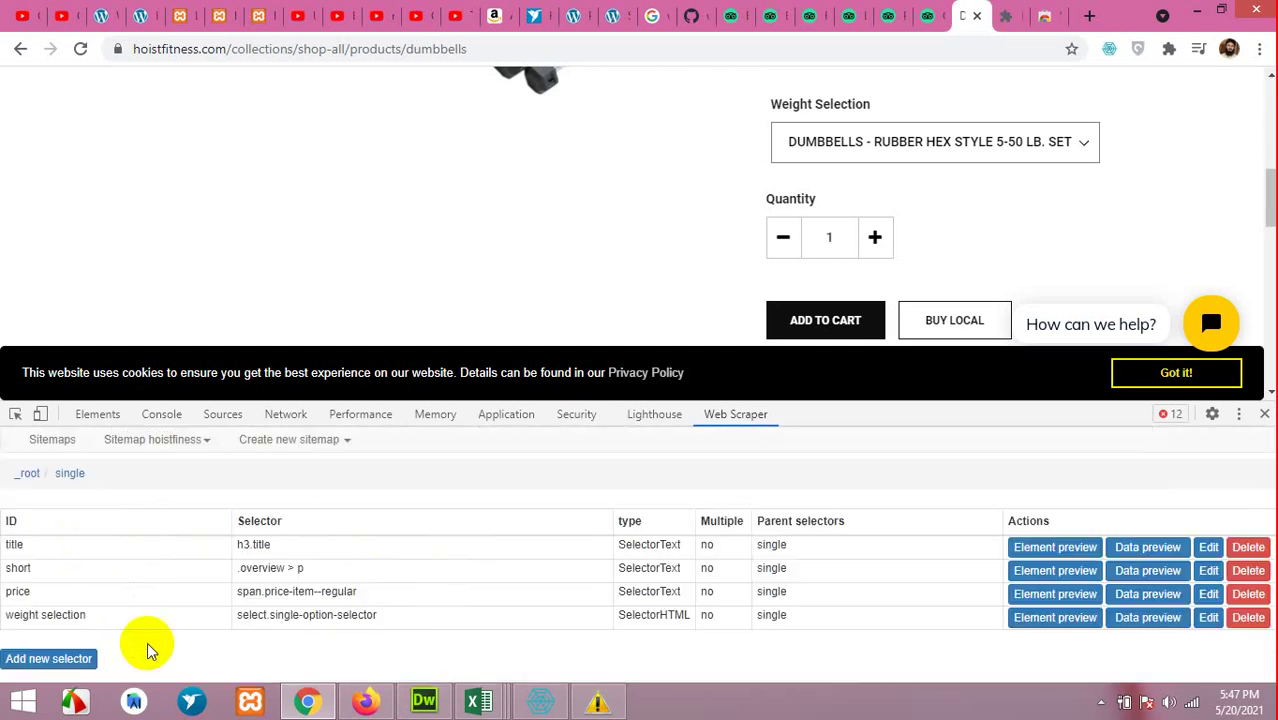
- Start a new selector under "single" with the id "image" and the type Image
scroll(1029, 231, "down", 2)
scroll(1023, 230, "up", 5)
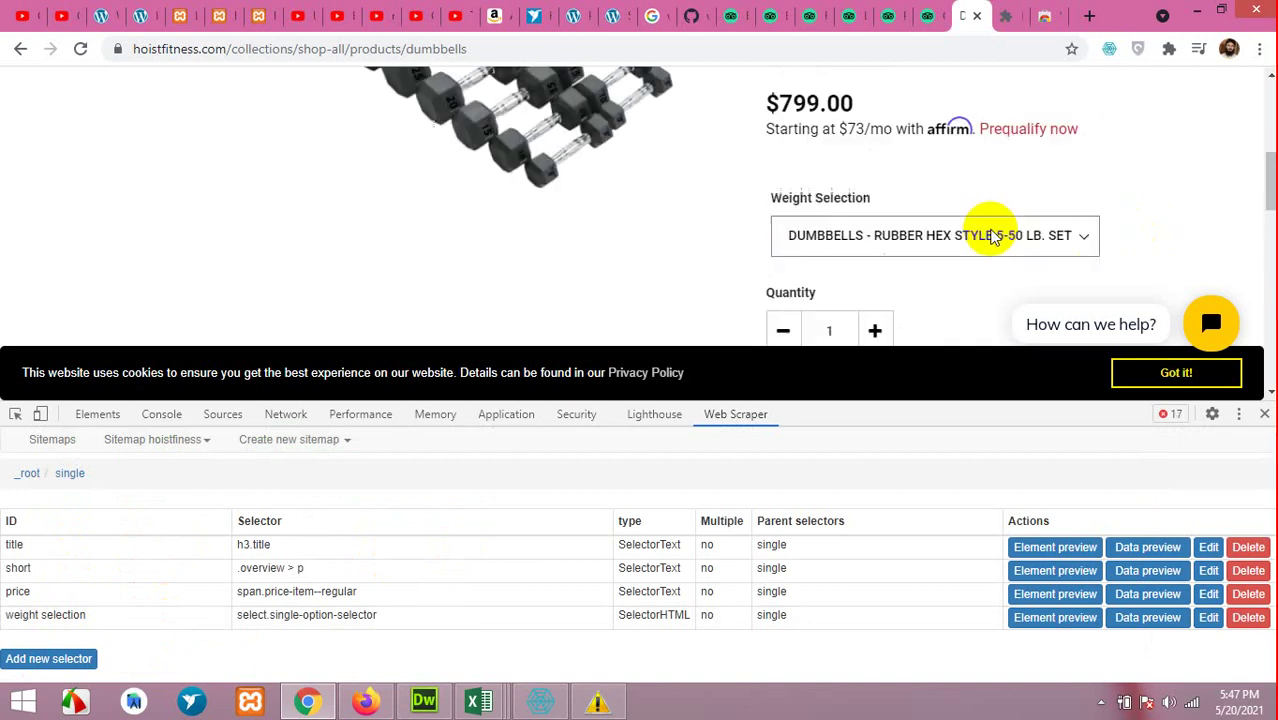
left_click(808, 200)
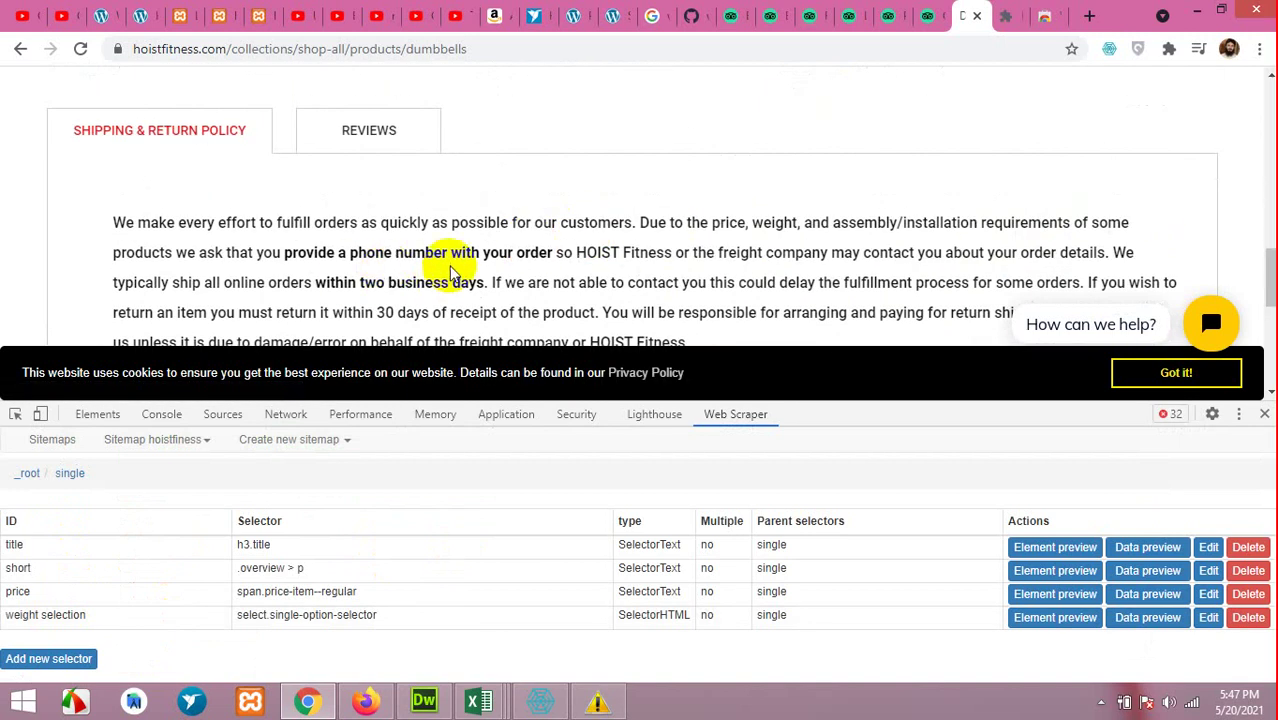
scroll(452, 270, "up", 10)
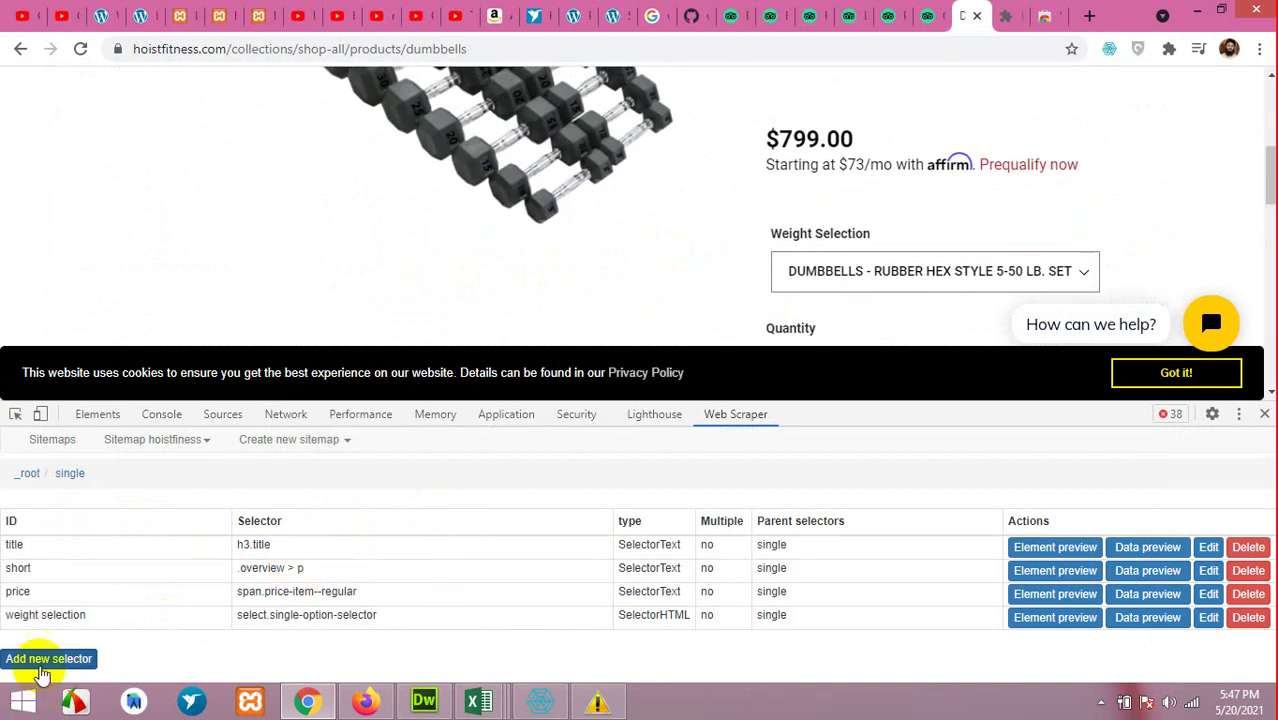
left_click(42, 670)
left_click(253, 473)
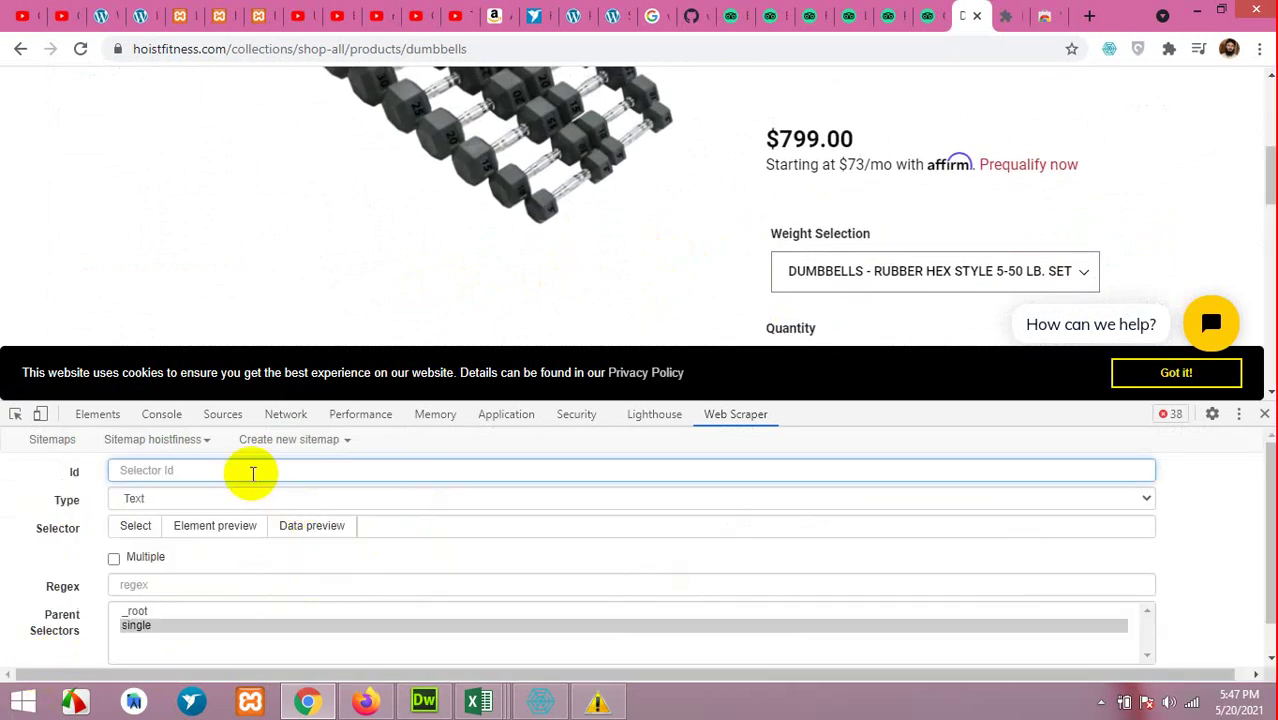
type("image")
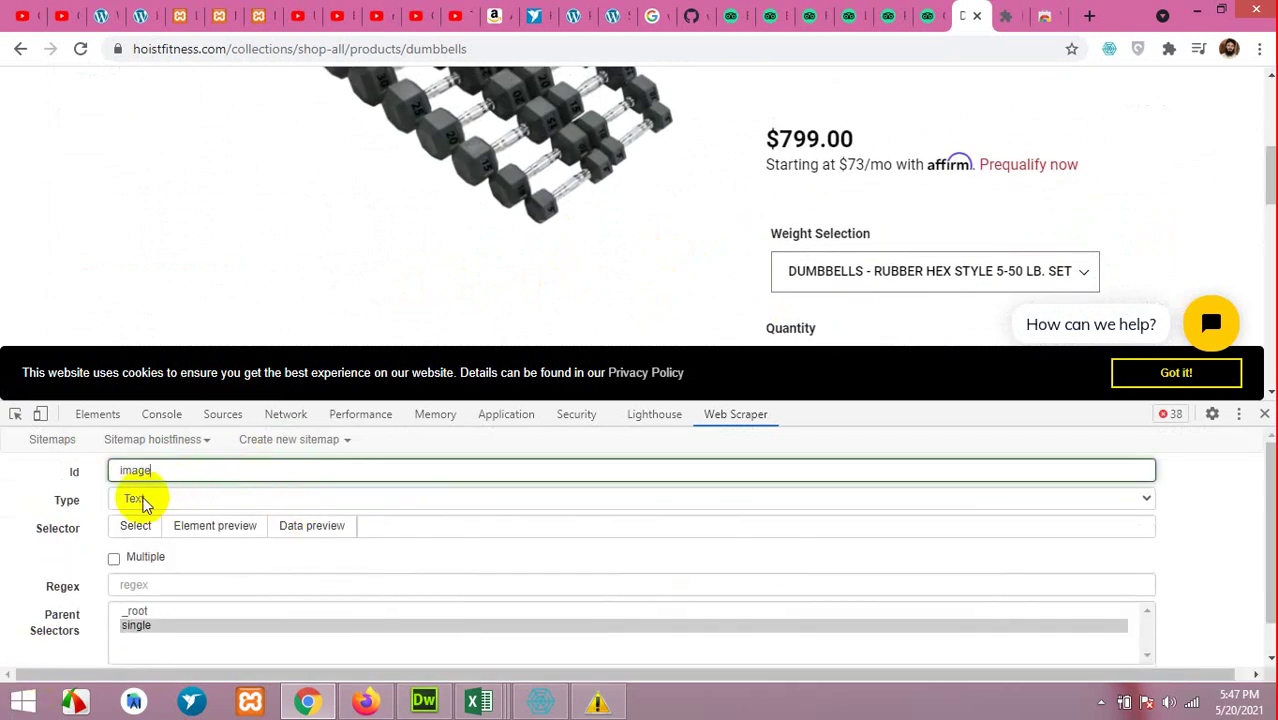
left_click(137, 502)
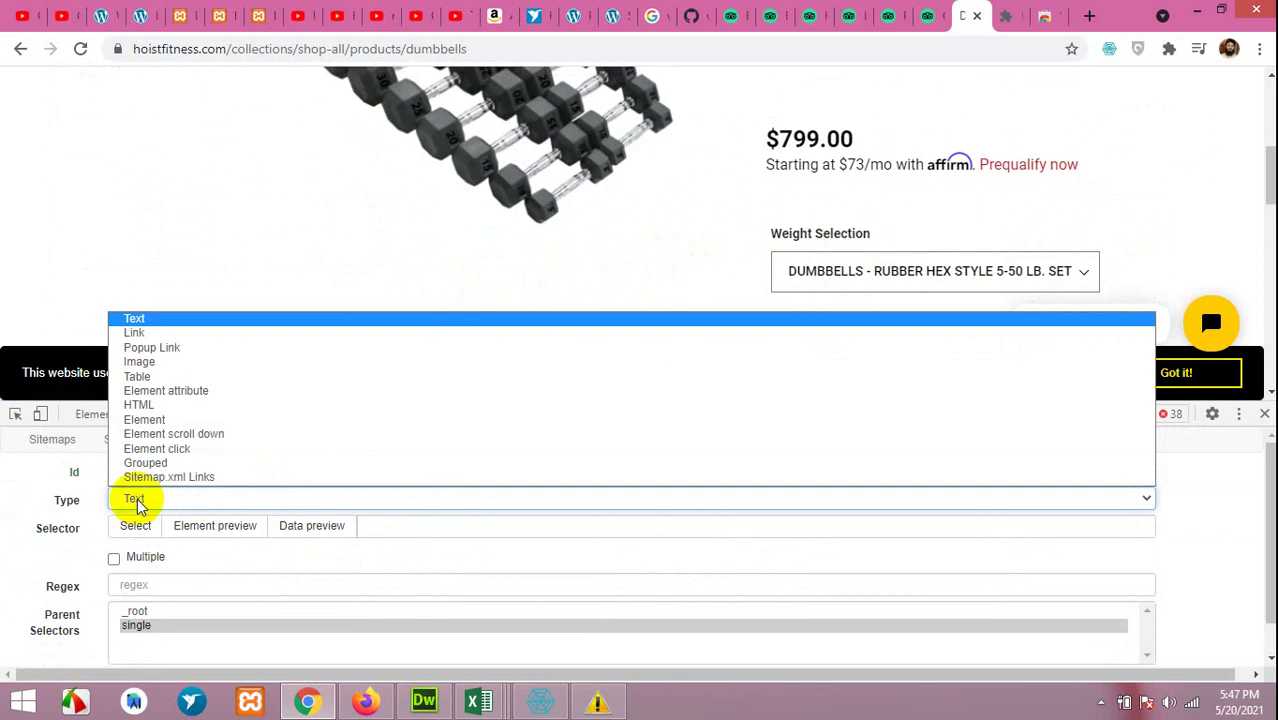
left_click(137, 363)
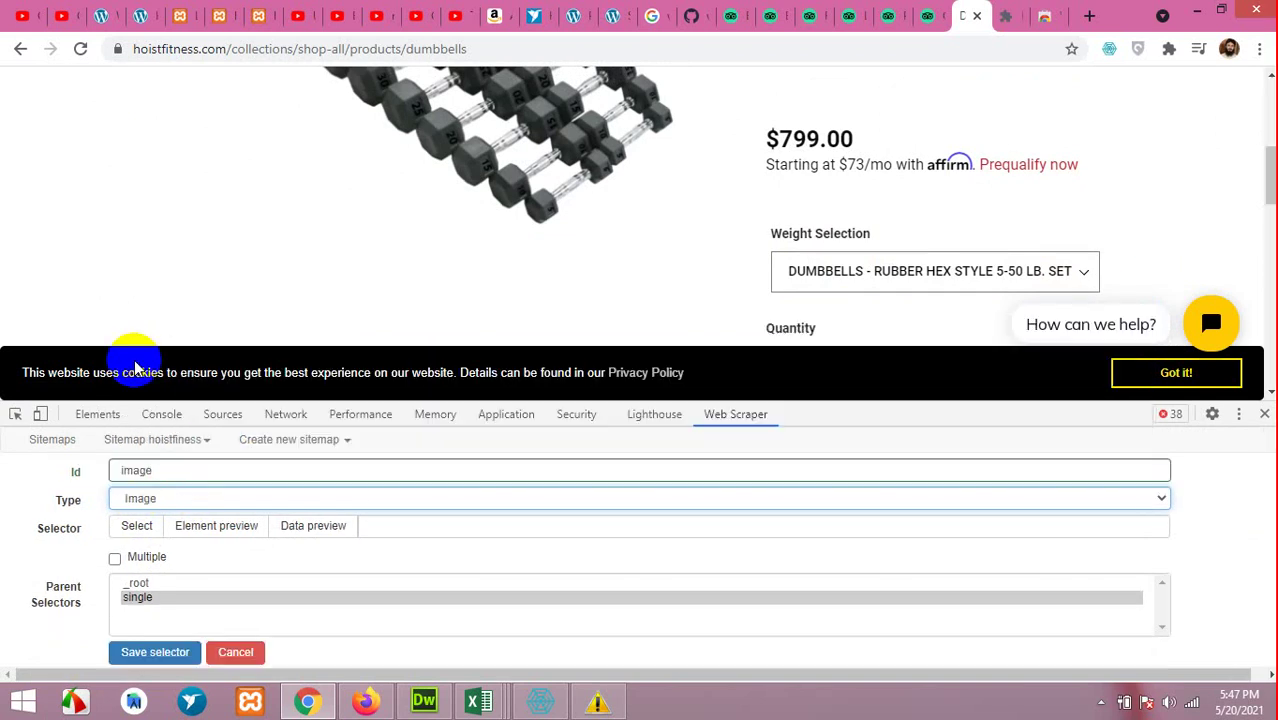
- Pick the main dumbbells photo on the product page as the element for the "image" selector
left_click(133, 527)
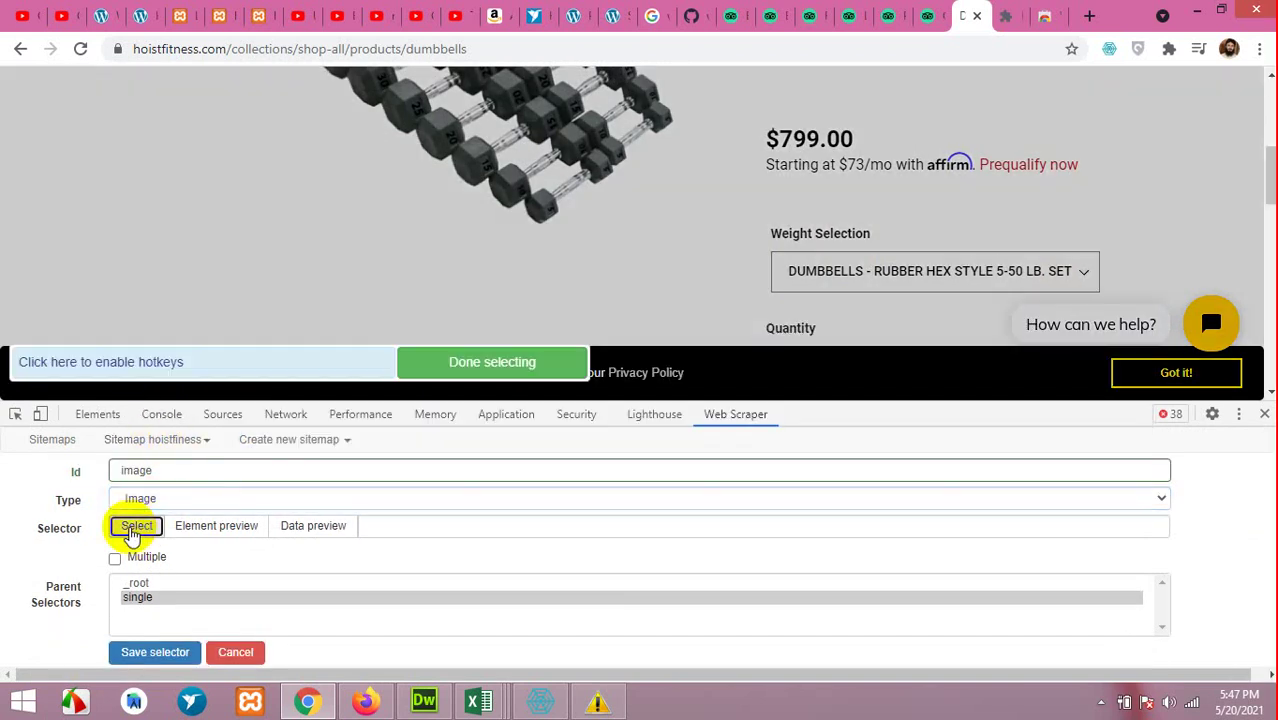
left_click(485, 181)
left_click(442, 364)
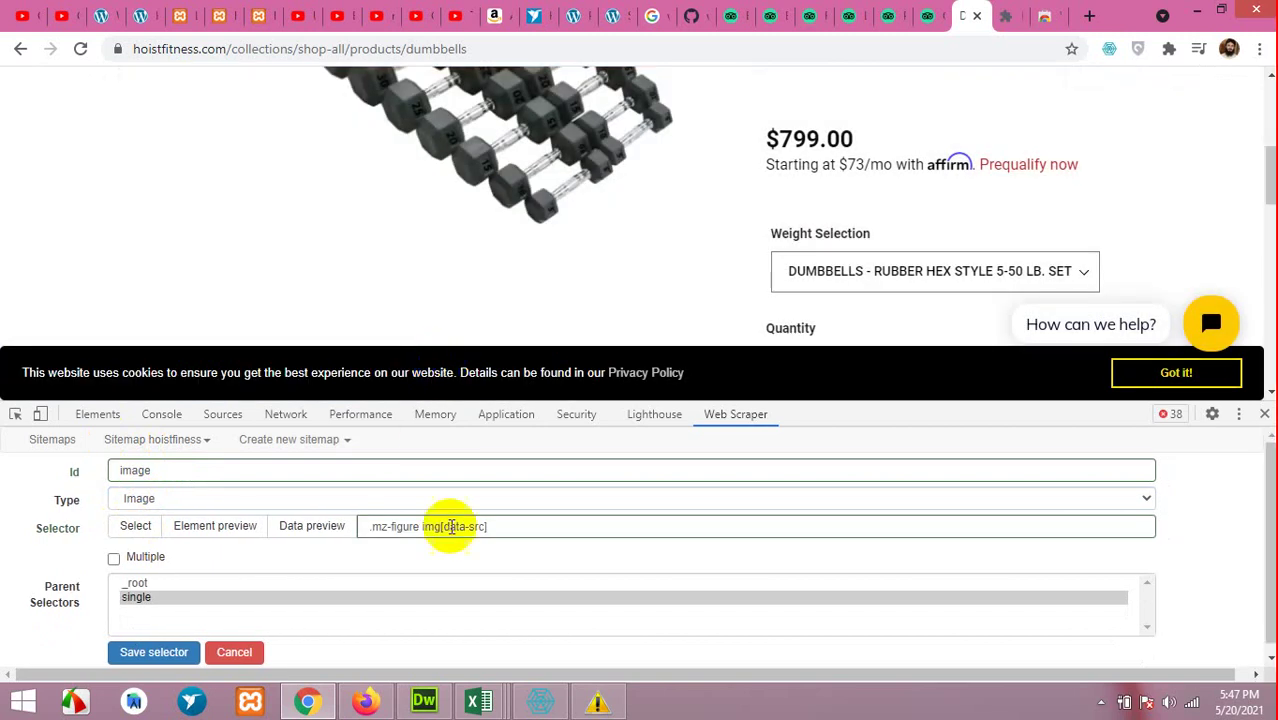
- Preview the data of the "image" selector and save the selector
left_click(307, 530)
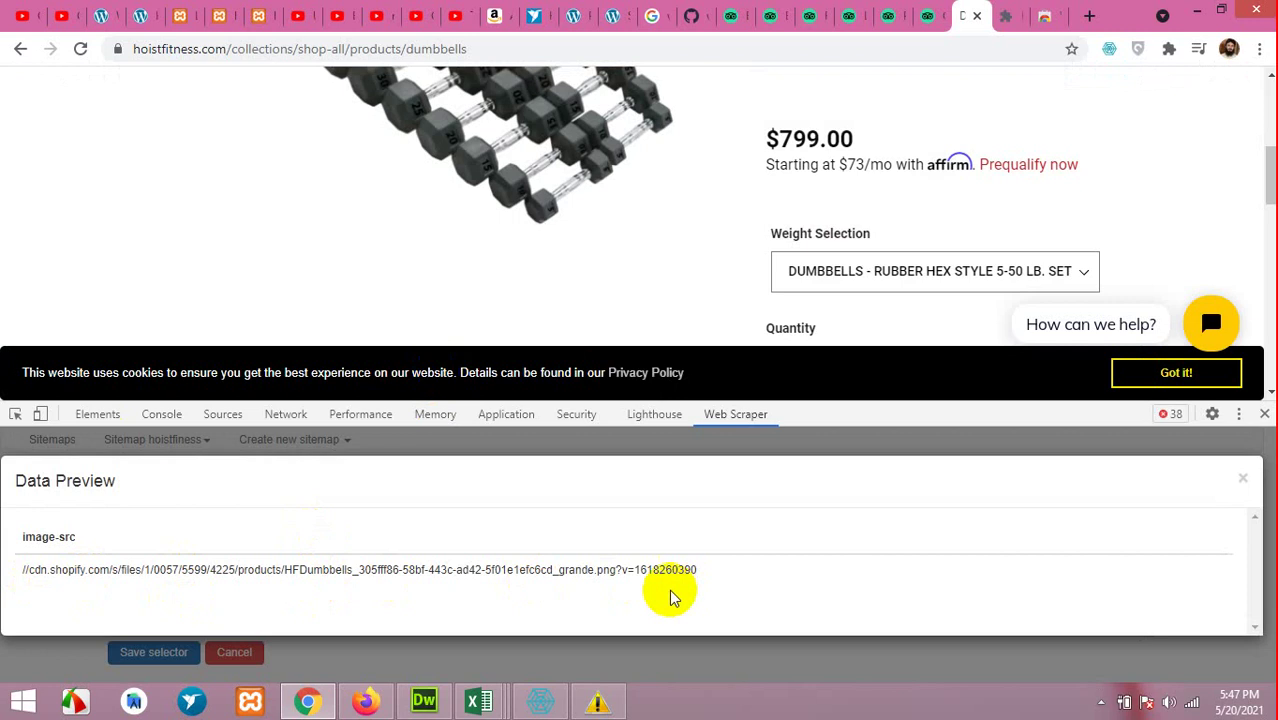
left_click(1243, 480)
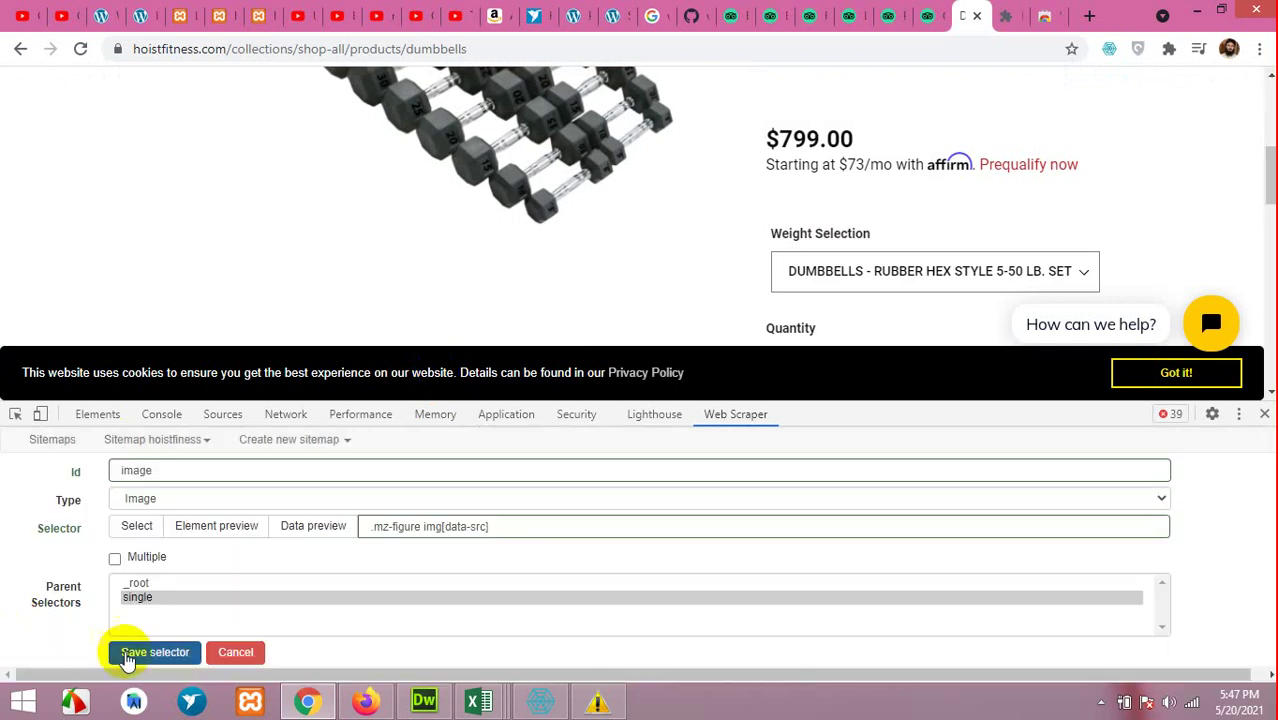
left_click(130, 655)
- Start a new selector under "single" with the id "description" and the type HTML
scroll(840, 200, "up", 2)
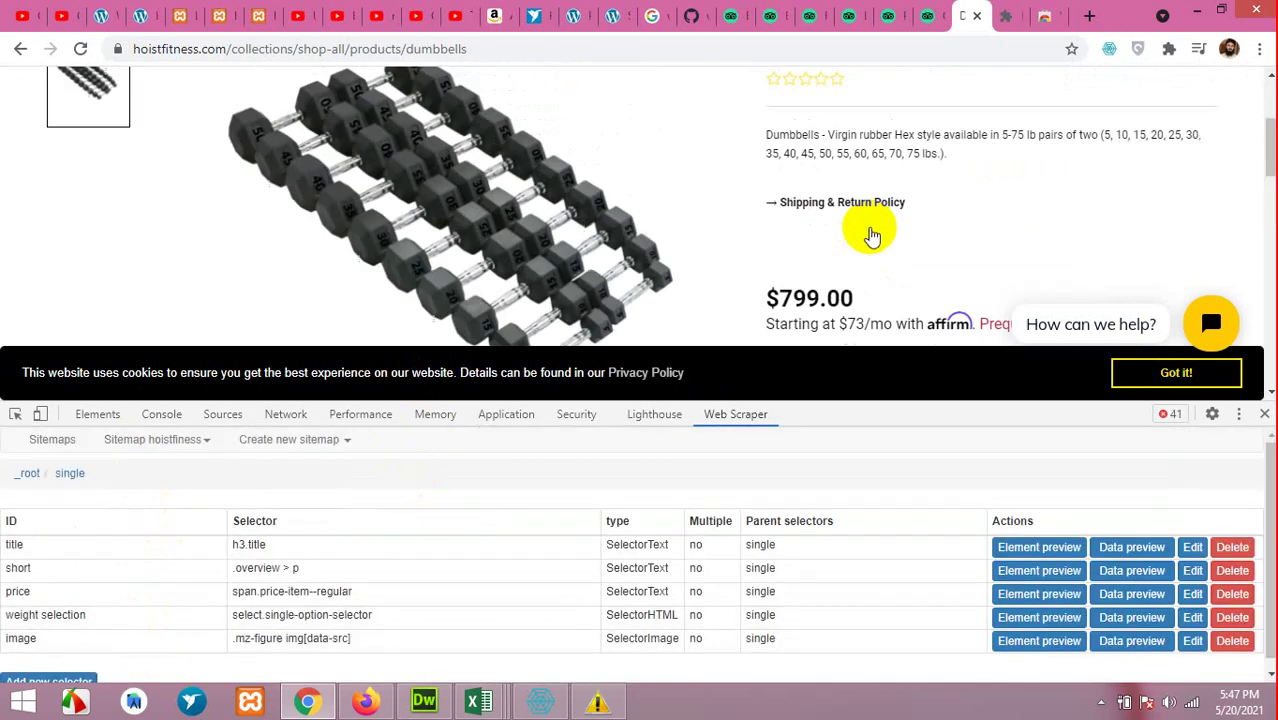
scroll(850, 240, "down", 7)
scroll(850, 236, "down", 1)
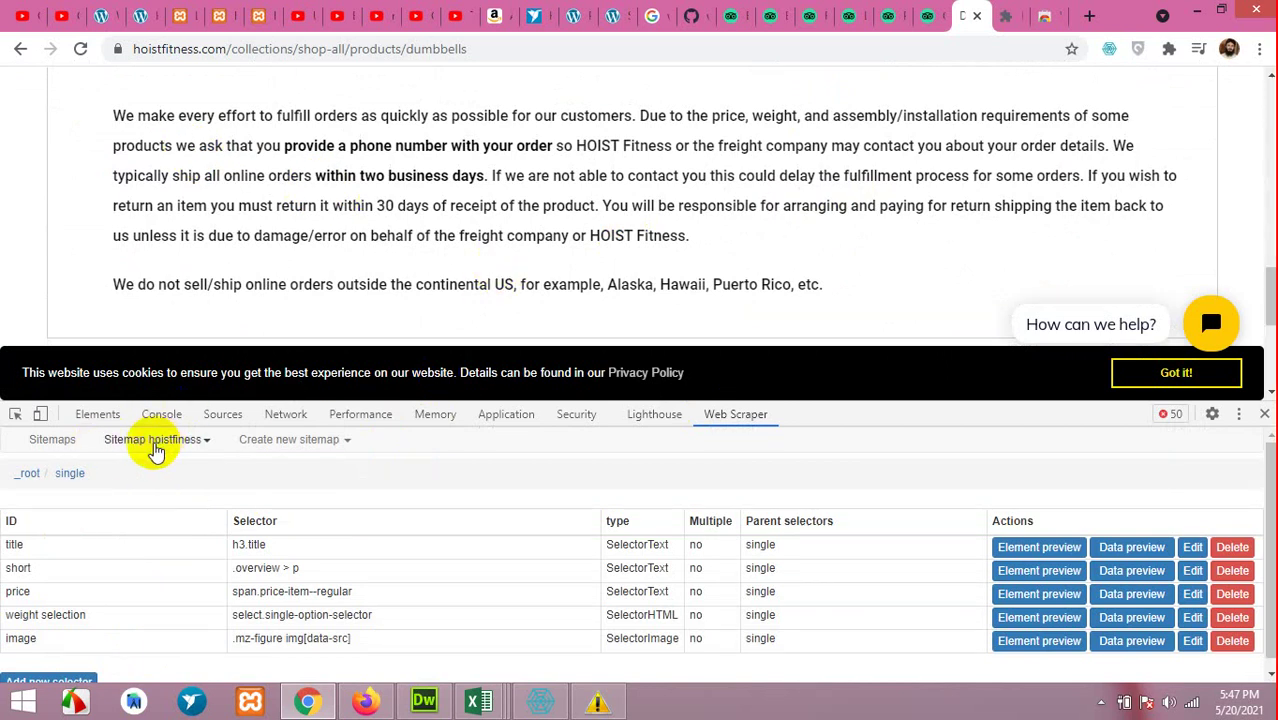
scroll(145, 535, "down", 1)
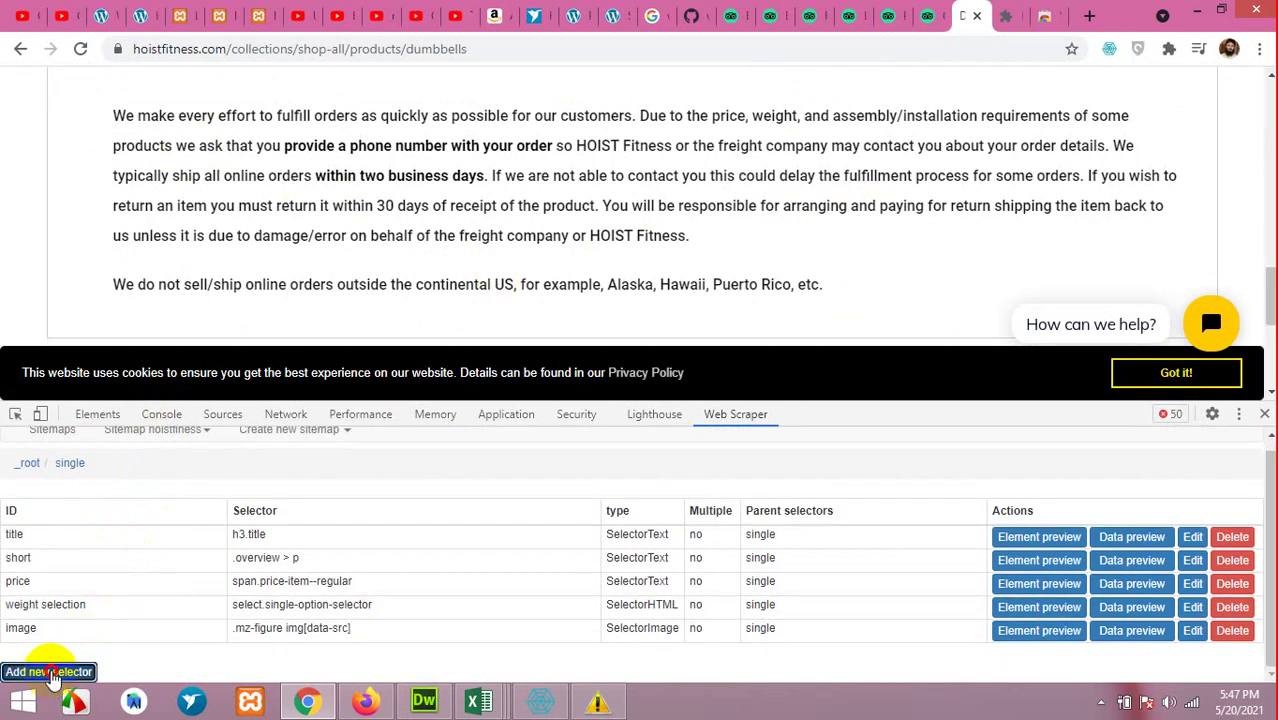
left_click(57, 673)
left_click(180, 459)
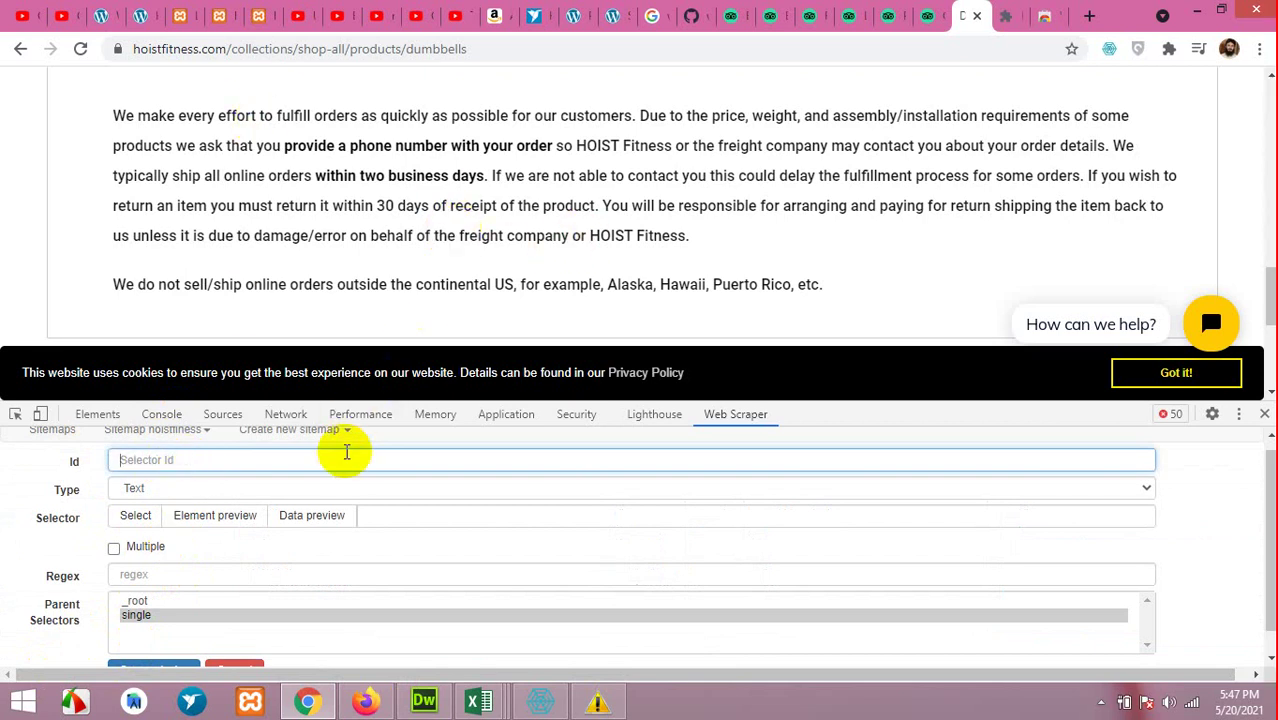
type("description")
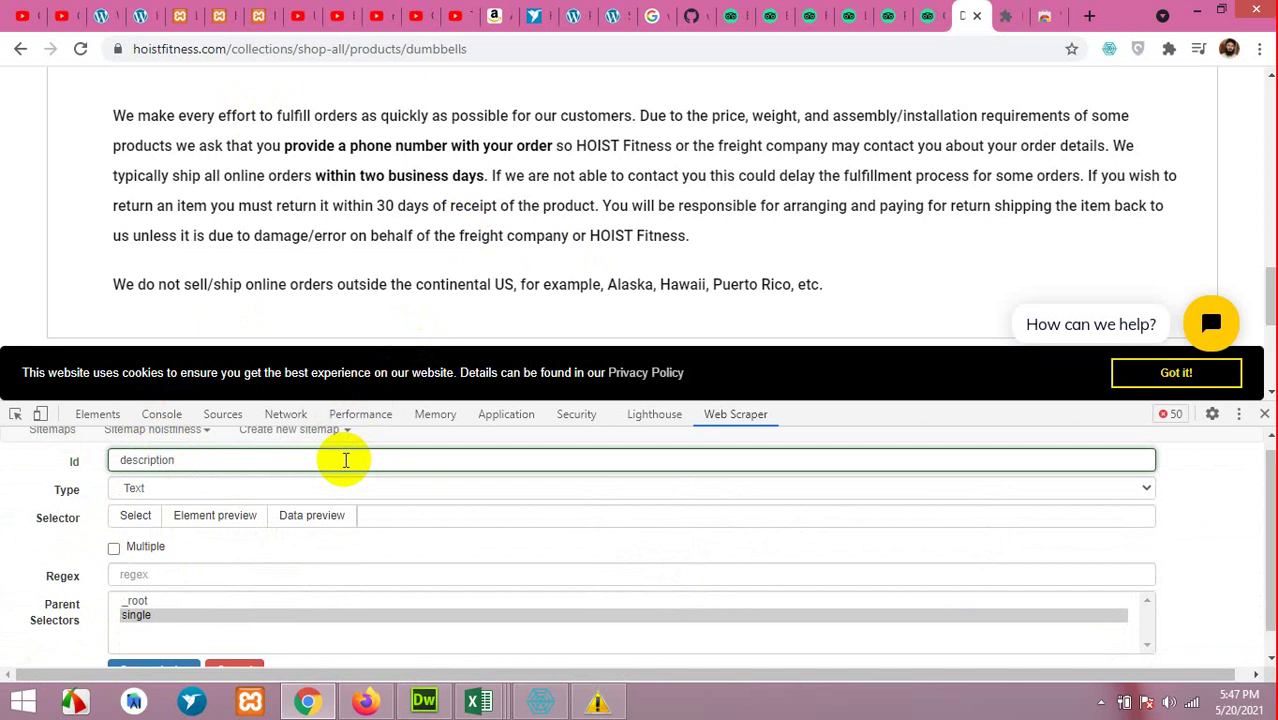
left_click(133, 490)
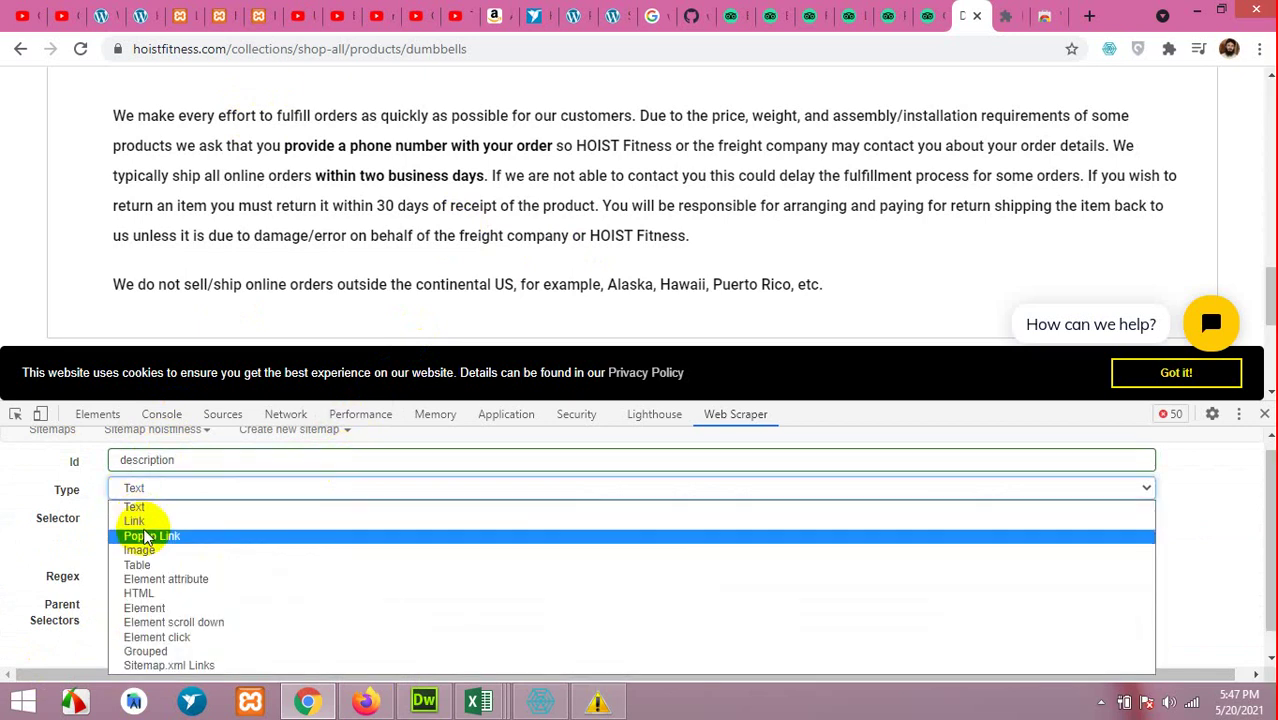
left_click(148, 594)
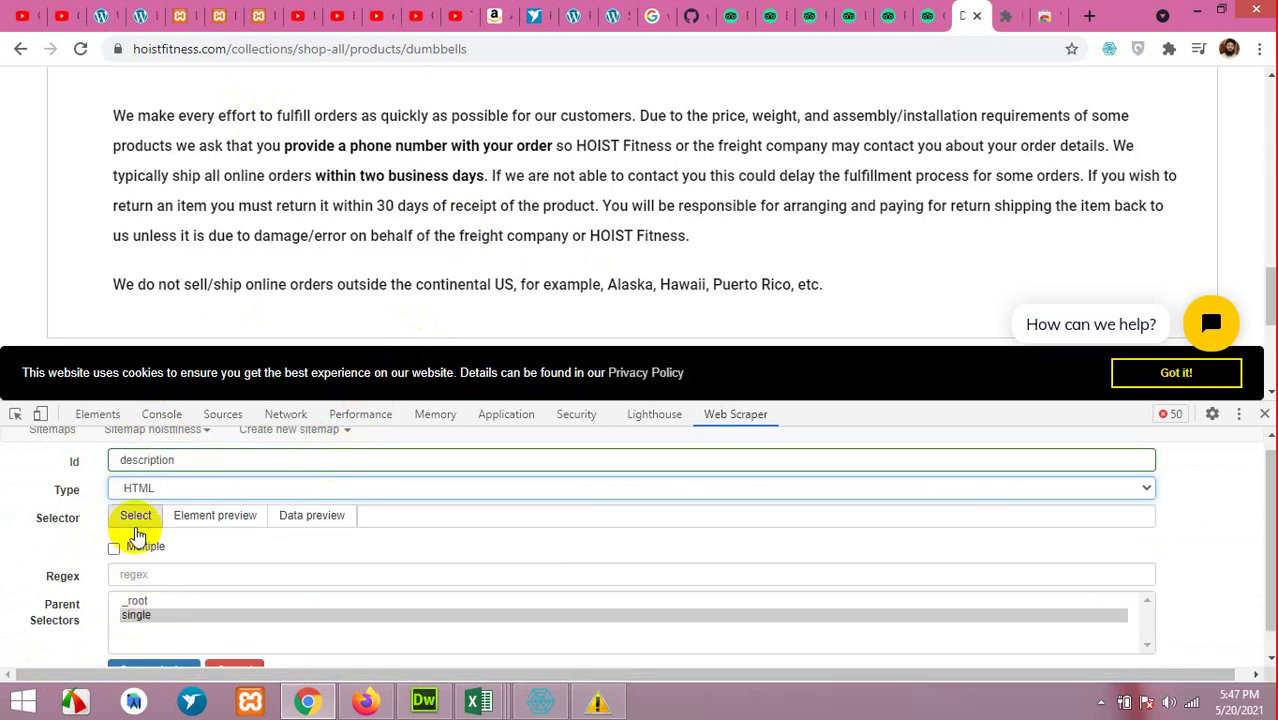
- Pick the whole Shipping & Return Policy text block as the element for the "description" selector and save the selector
left_click(135, 515)
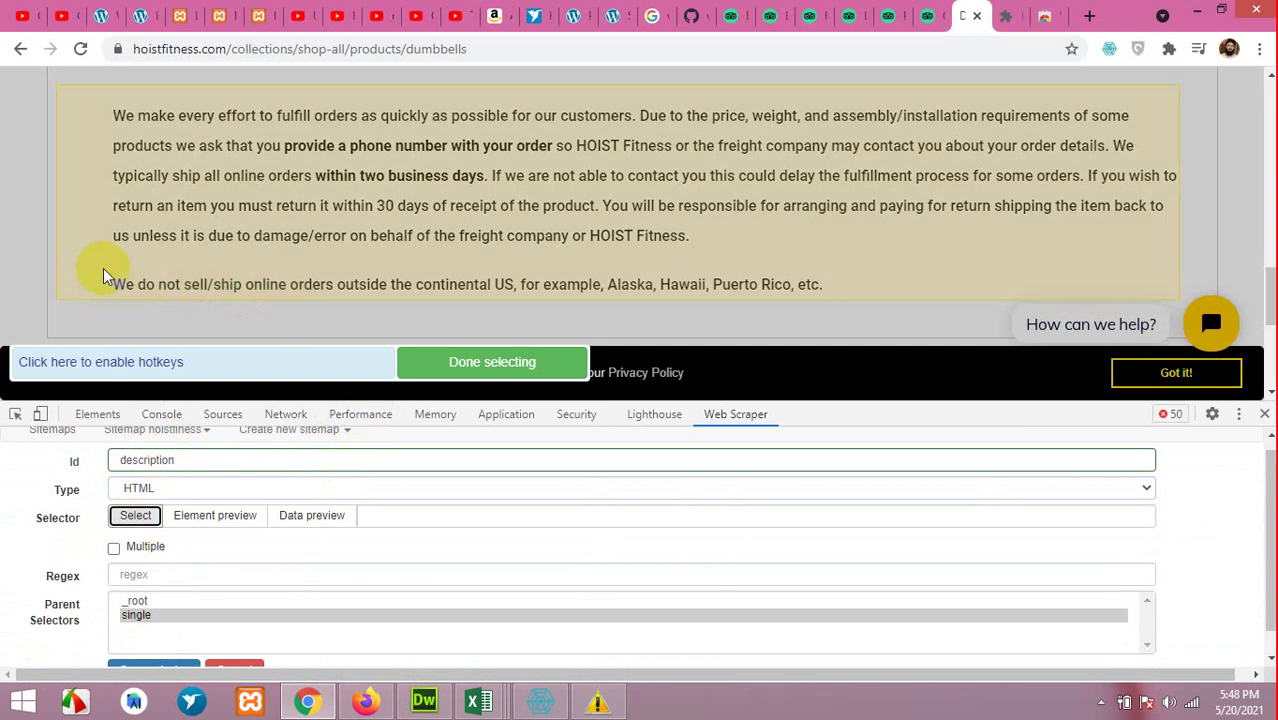
left_click(91, 264)
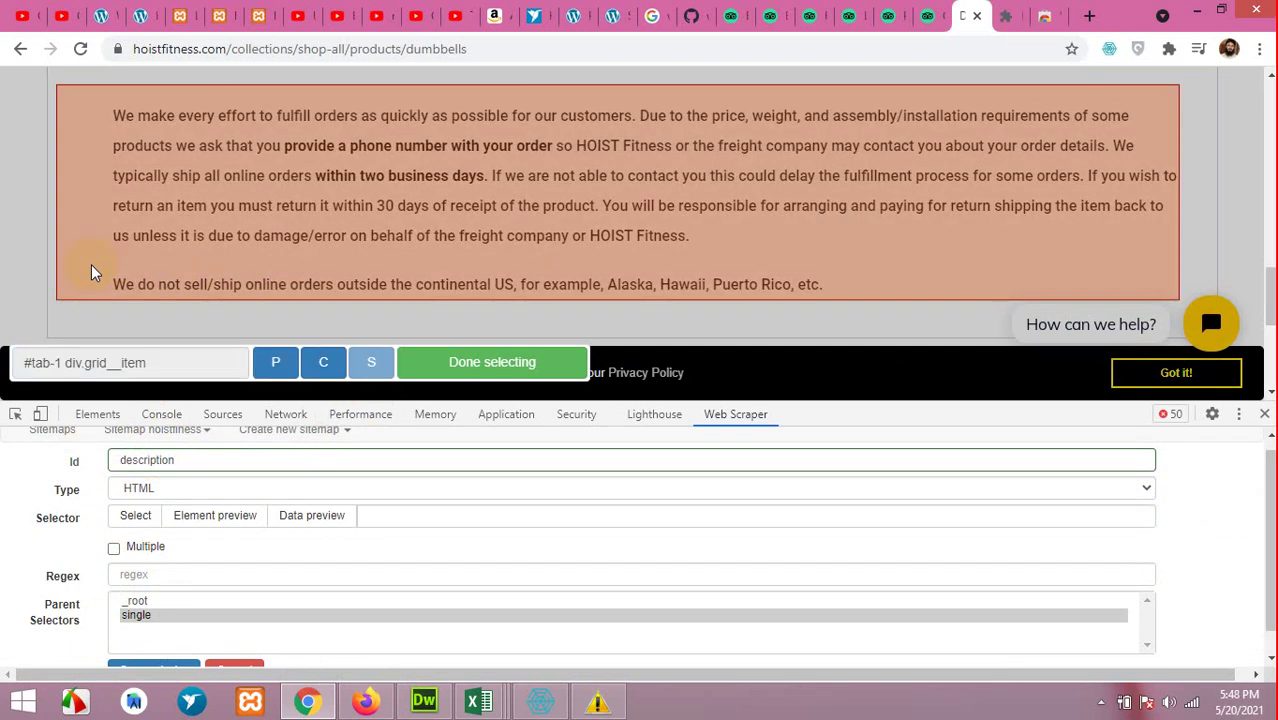
scroll(91, 264, "up", 1)
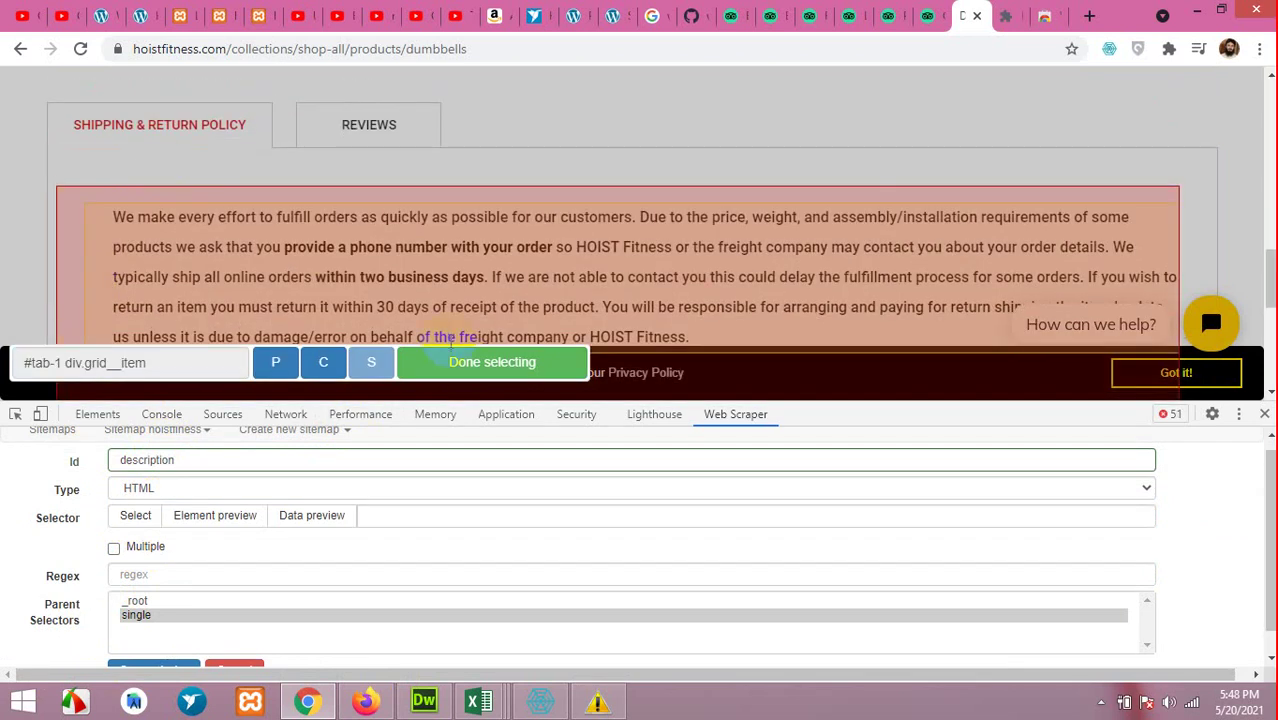
left_click(474, 368)
scroll(330, 240, "down", 3)
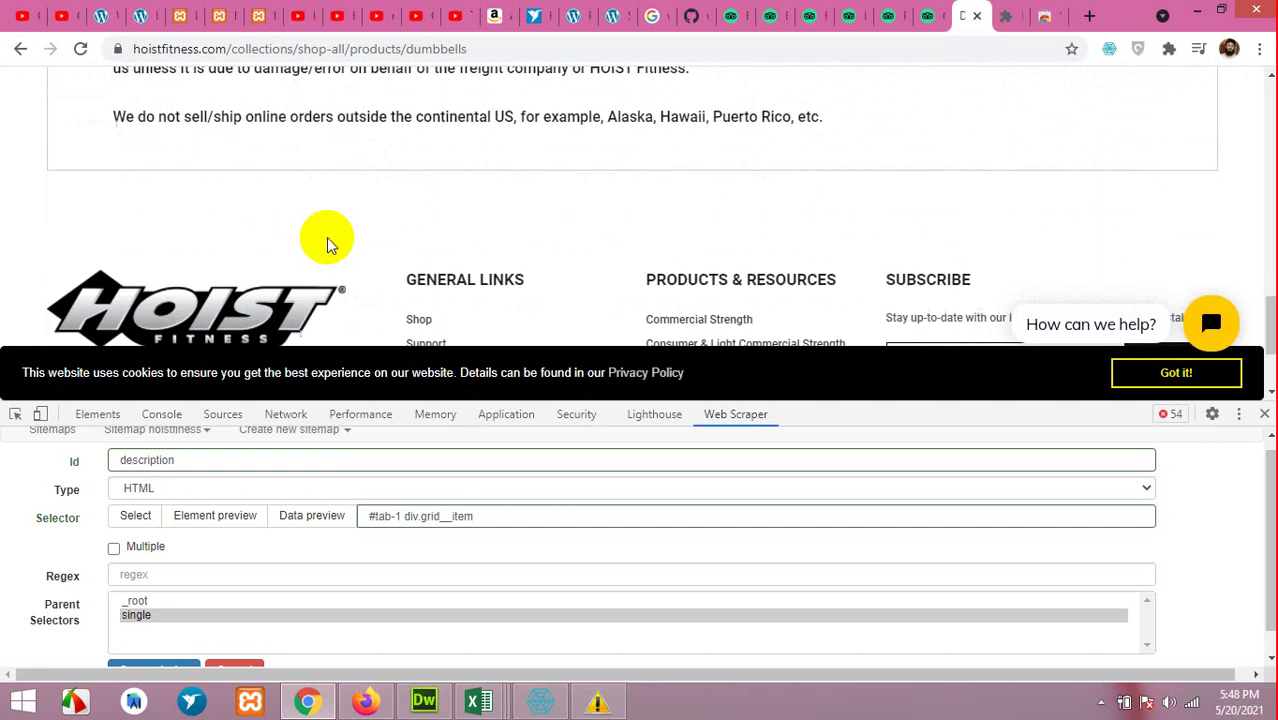
scroll(323, 234, "up", 3)
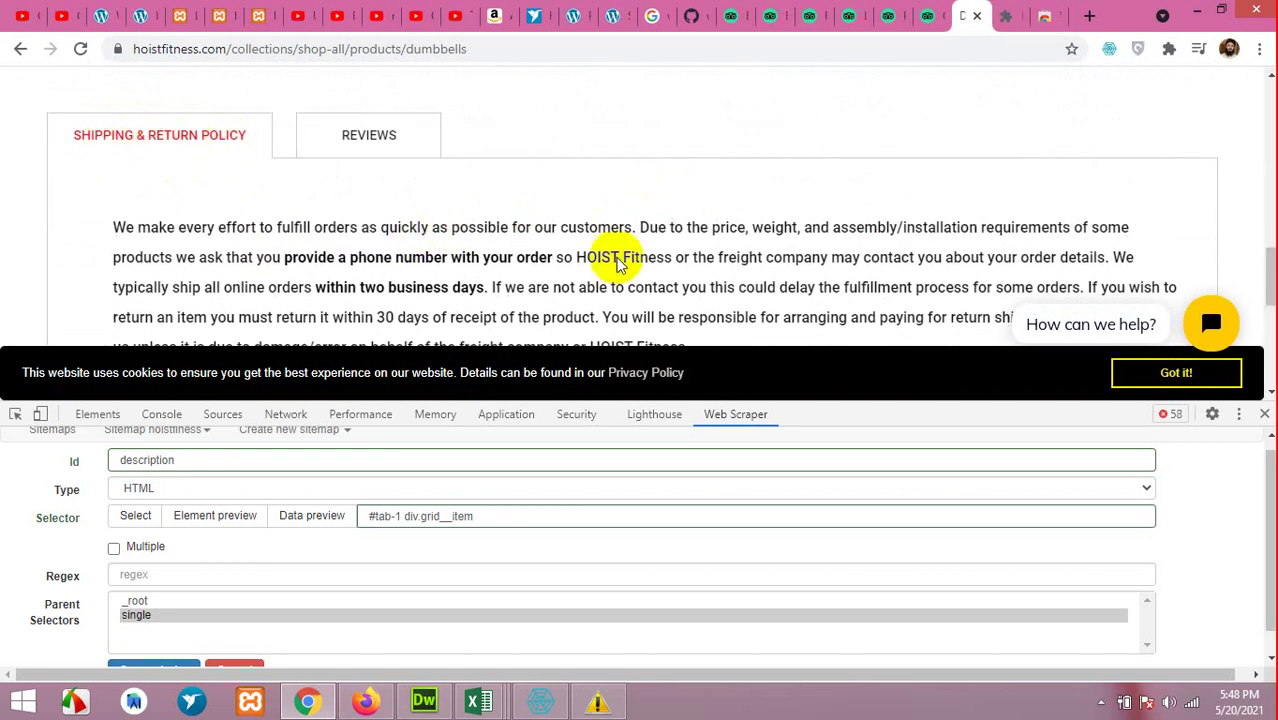
scroll(120, 502, "down", 1)
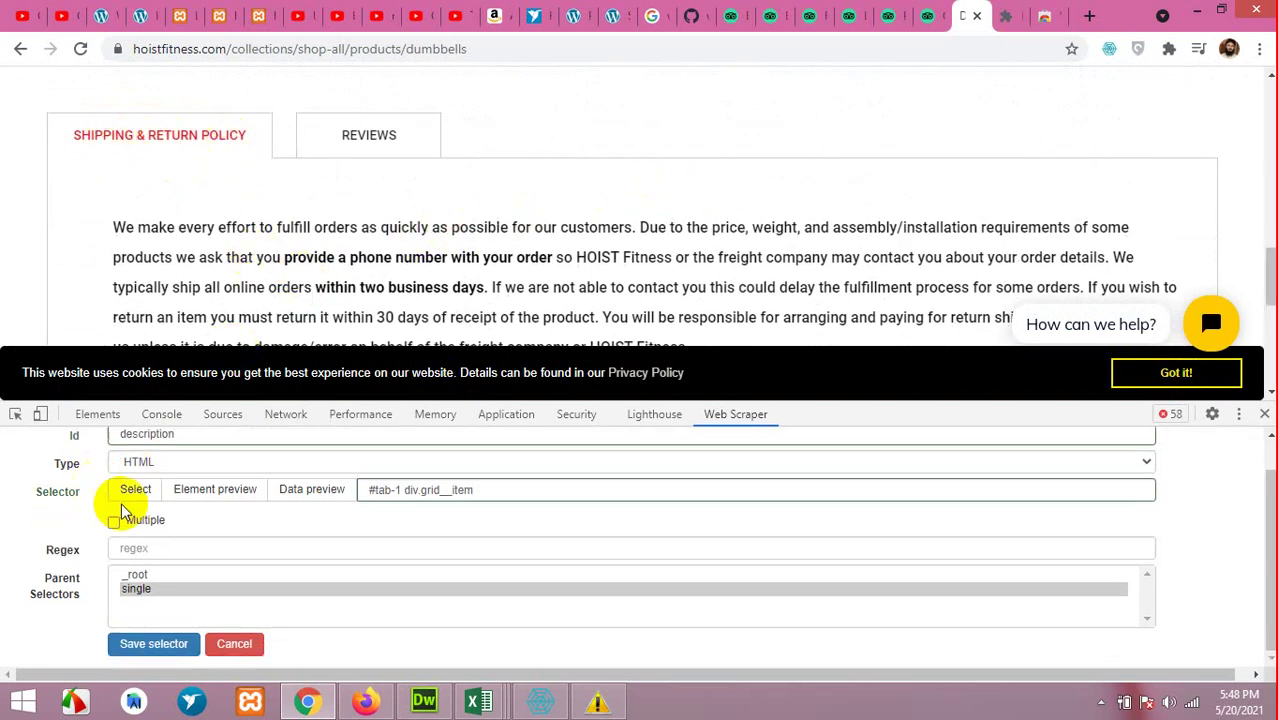
left_click(153, 645)
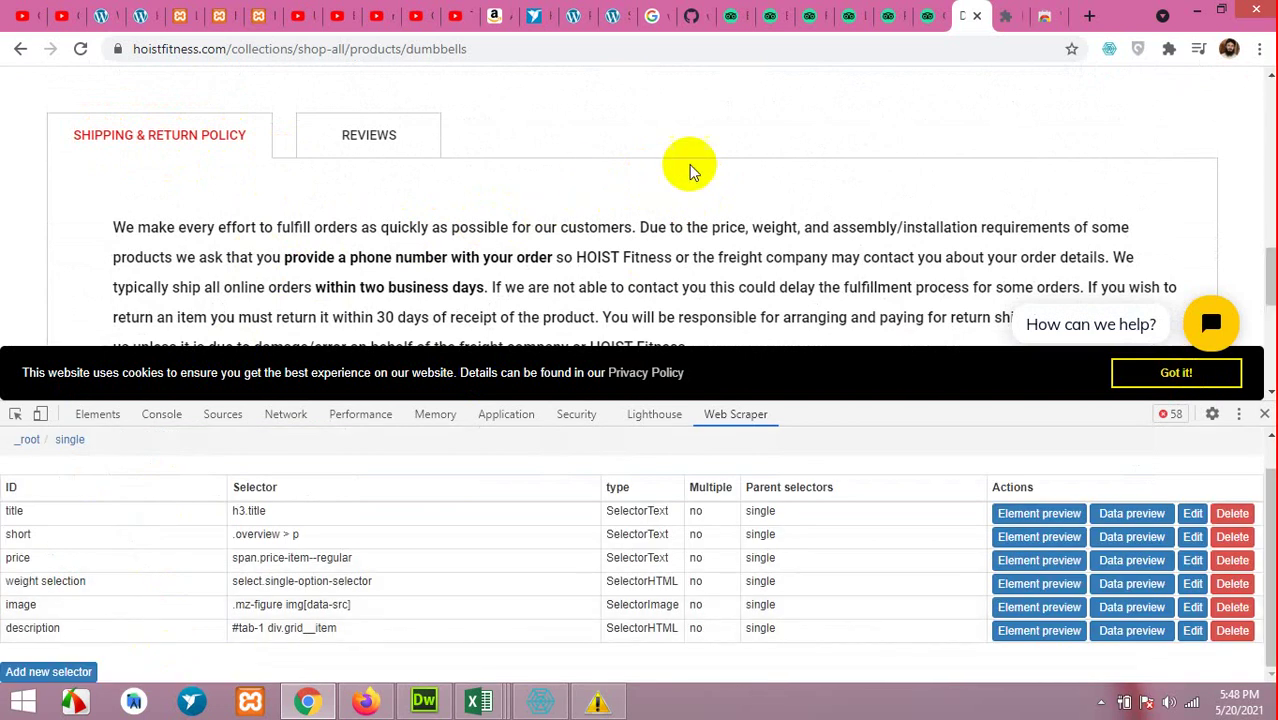
- Preview the data of the "description" selector on the RevMaster Sport cycling bike page and close the preview
scroll(700, 185, "up", 10)
scroll(600, 170, "up", 1)
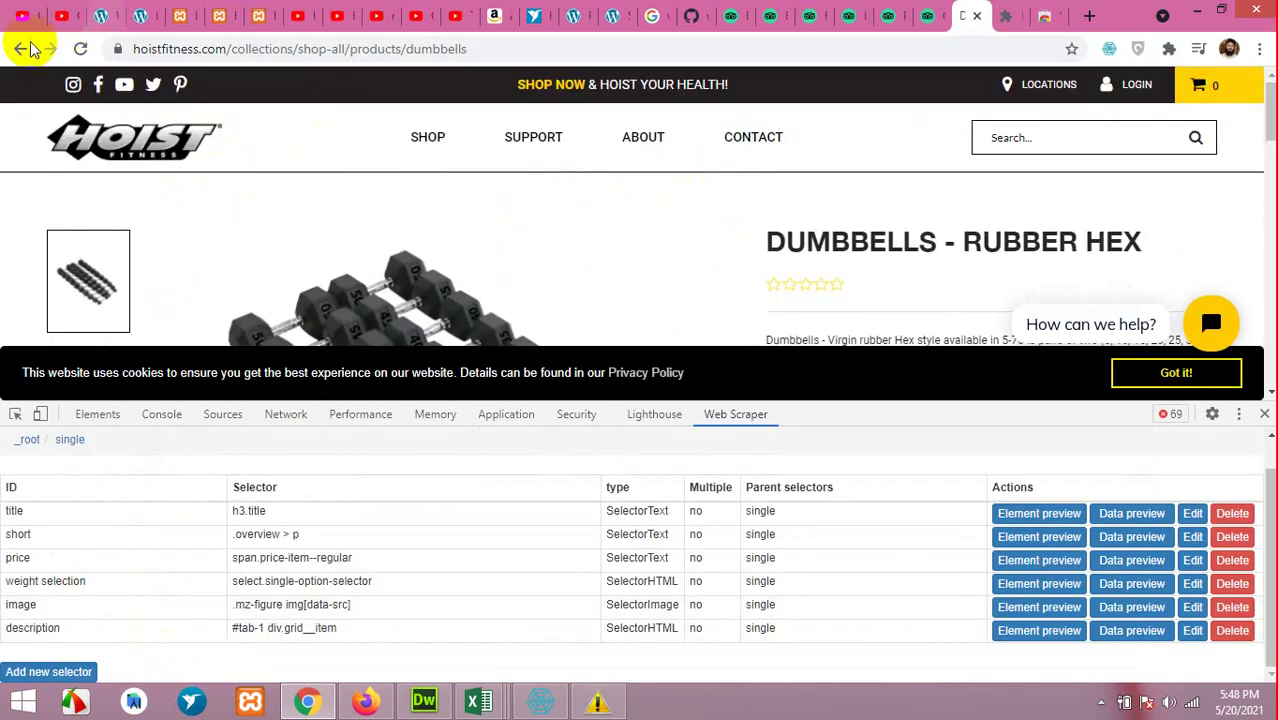
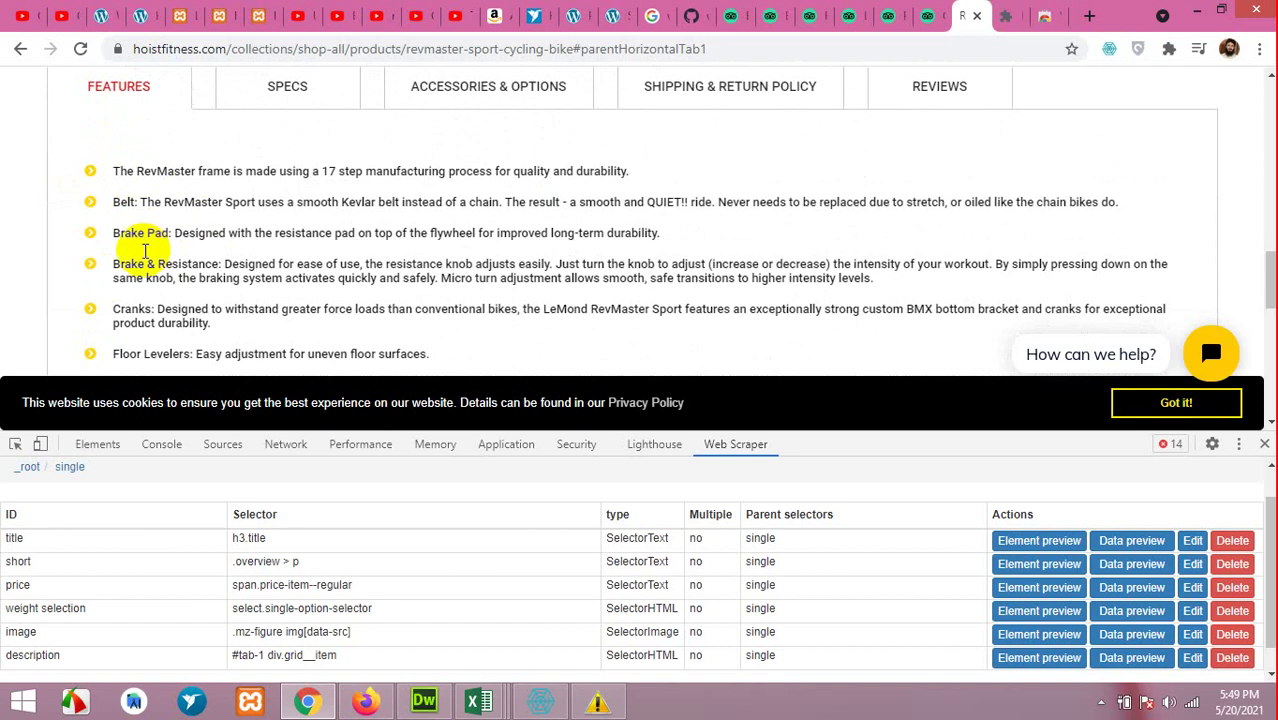
scroll(88, 643, "down", 1)
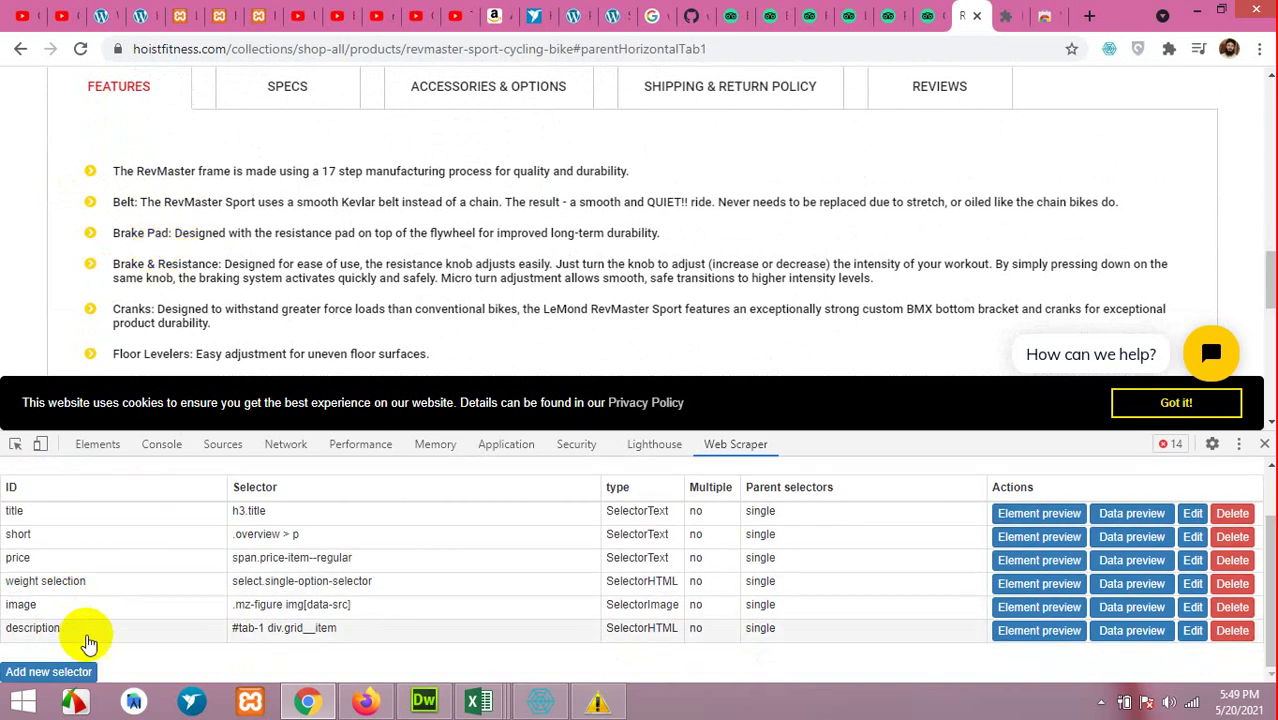
left_click(1128, 636)
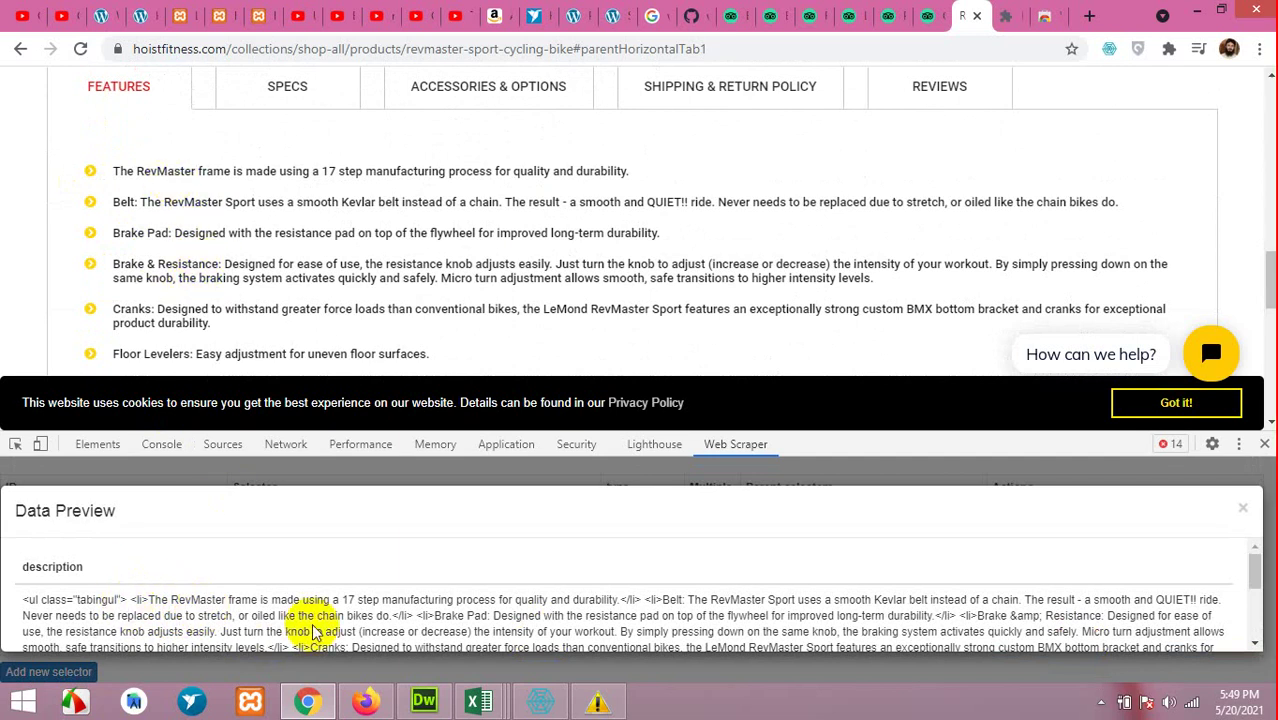
left_click(1245, 512)
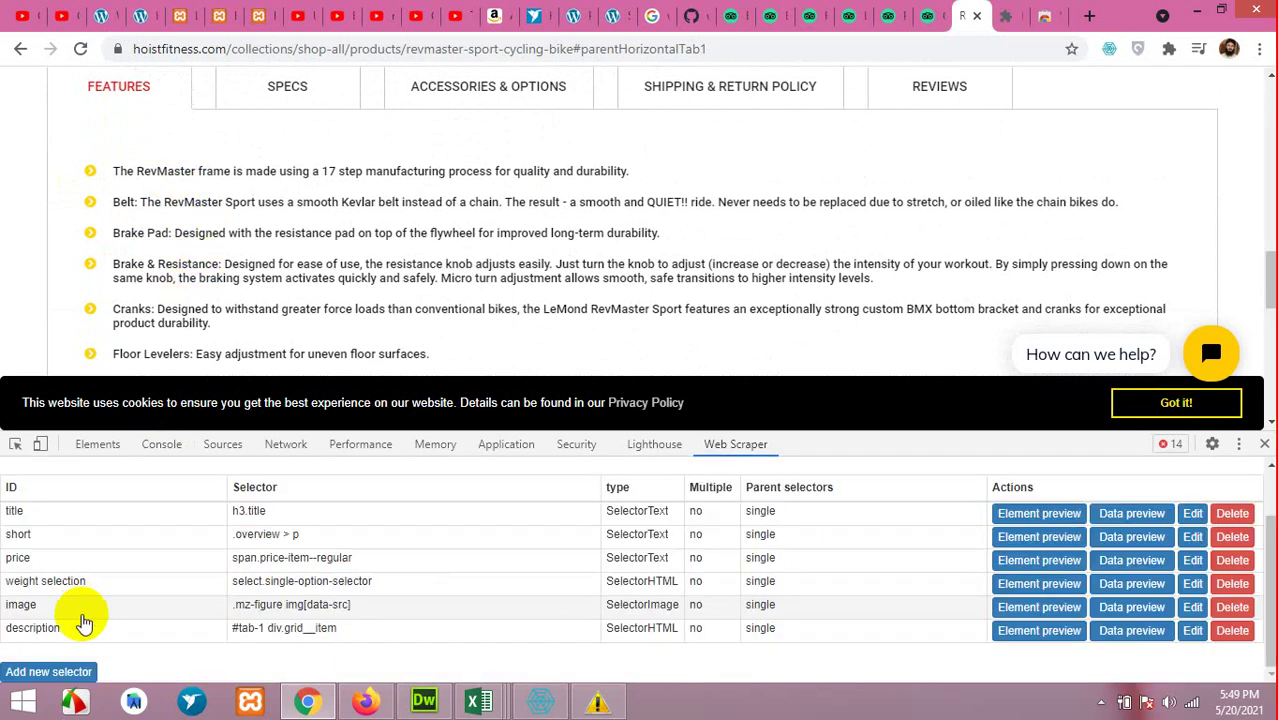
- Start a new selector under "single" with the id "description2" and the type HTML
left_click(26, 671)
scroll(102, 526, "up", 2)
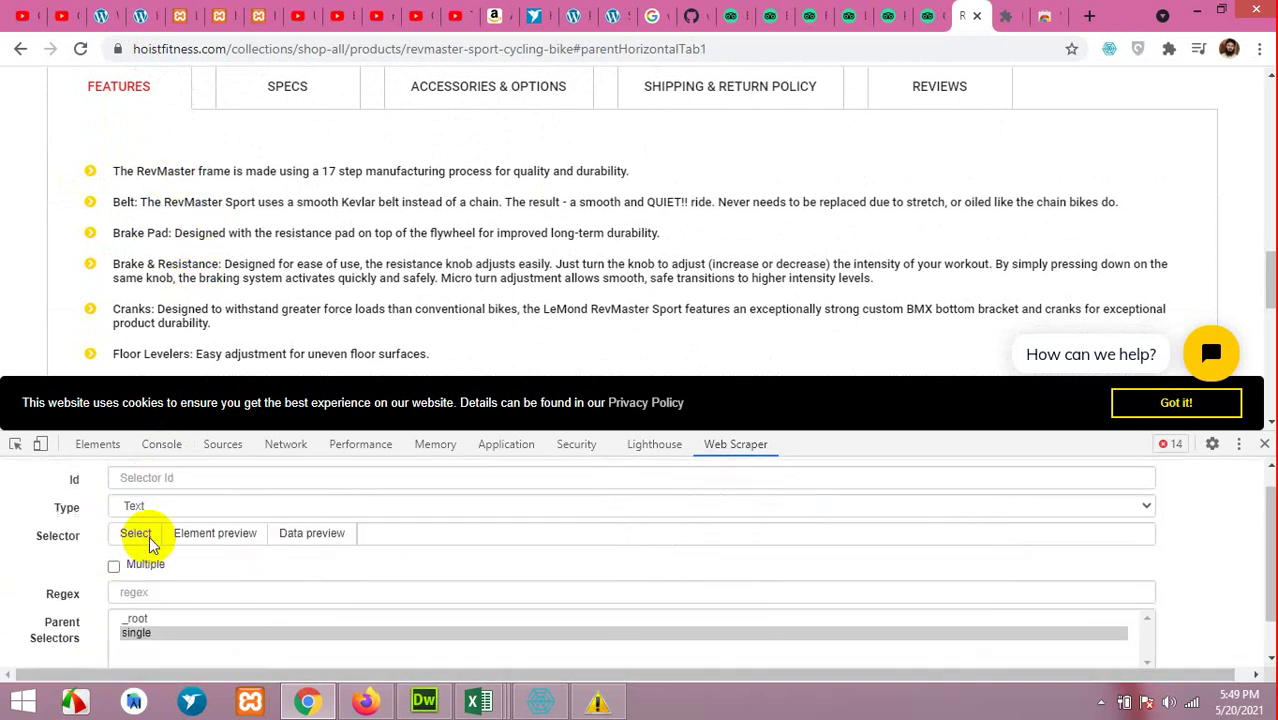
left_click(156, 499)
type("description2")
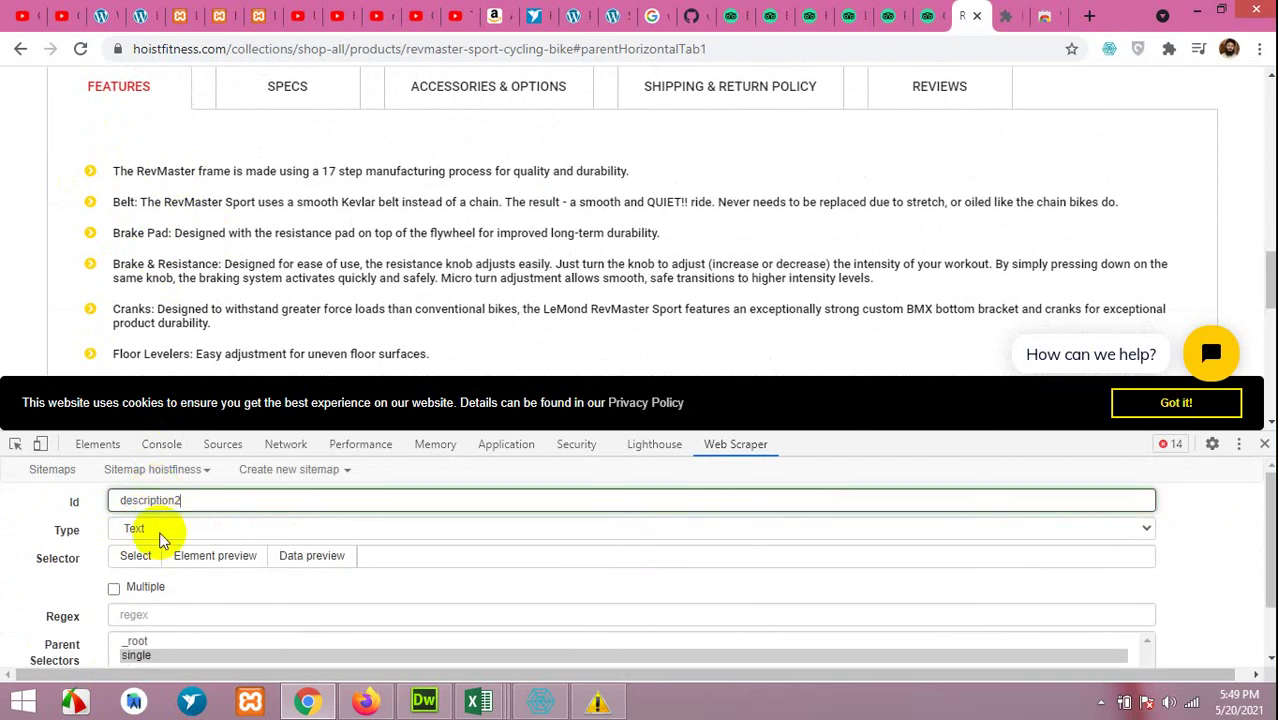
left_click(160, 530)
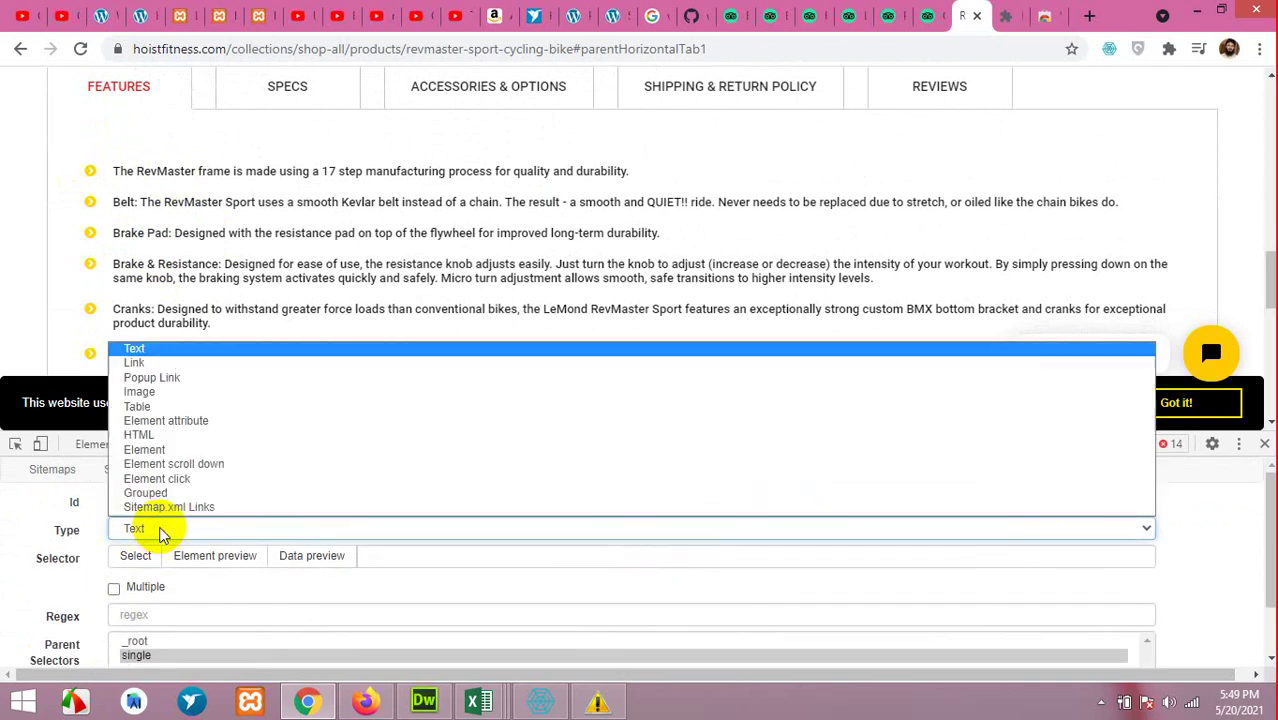
left_click(148, 434)
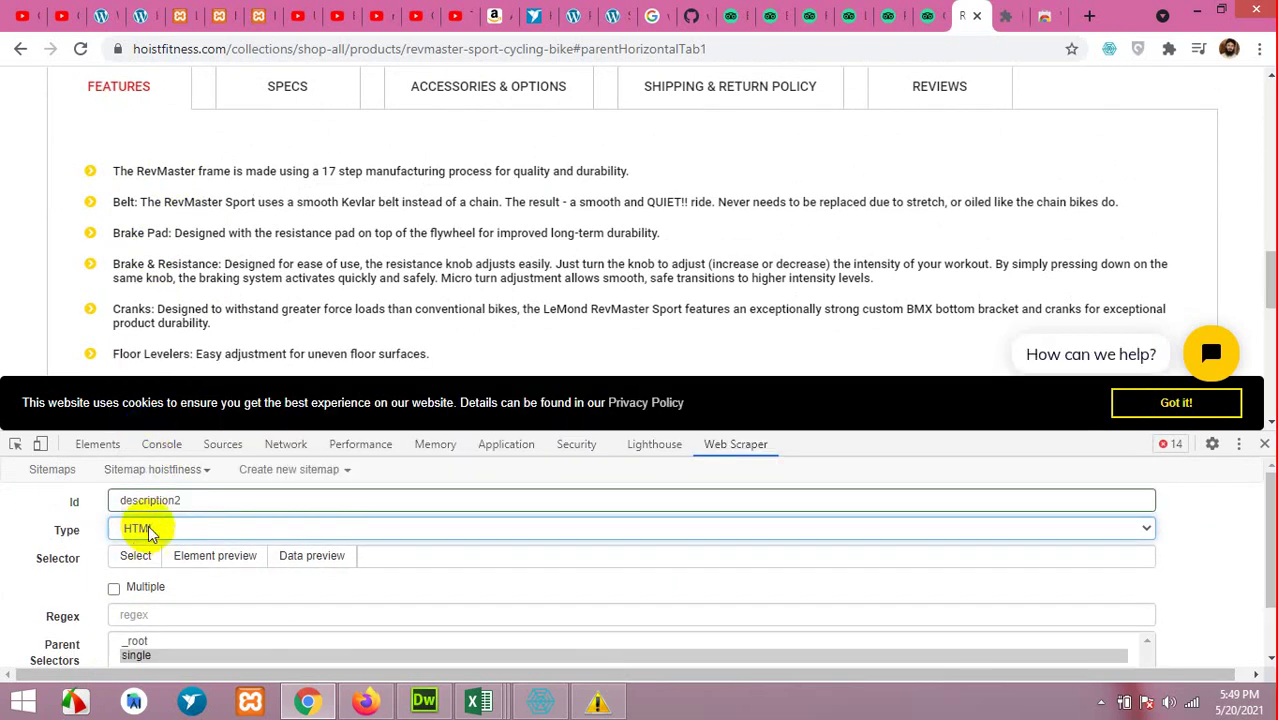
- Pick the whole Specs content block of the bike page as the element for "description2" and save the selector
left_click(294, 107)
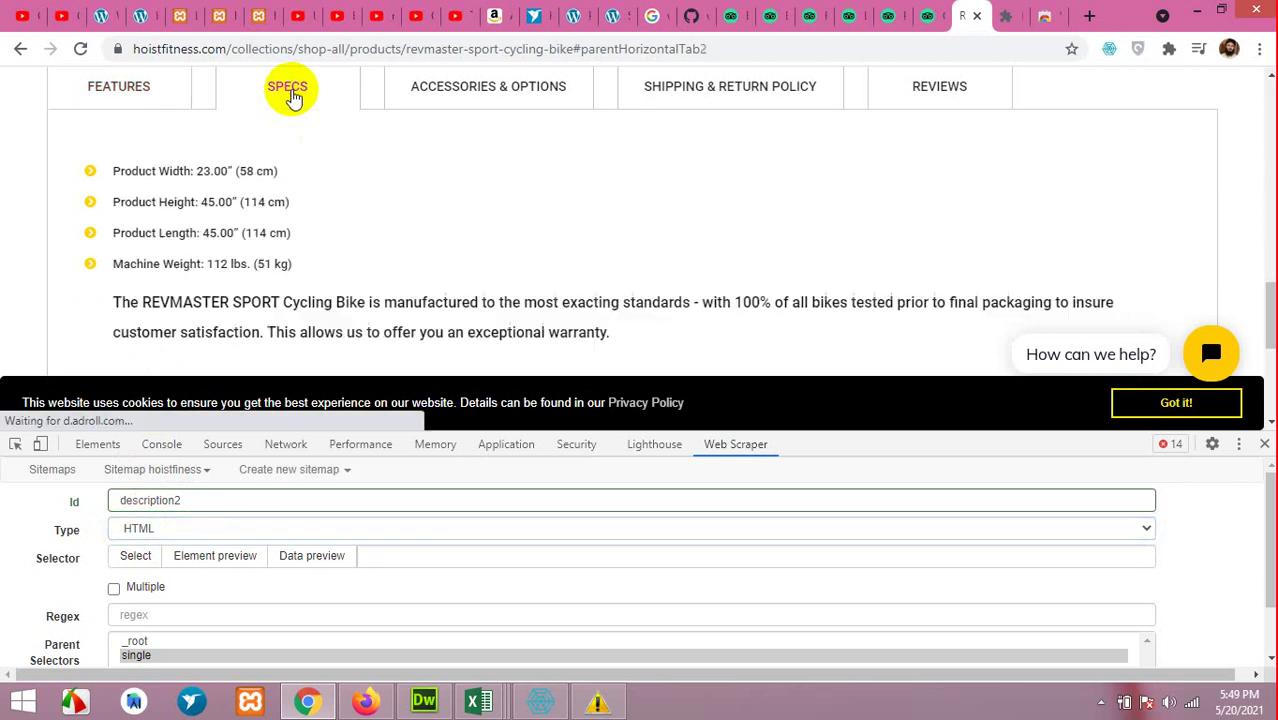
left_click(135, 556)
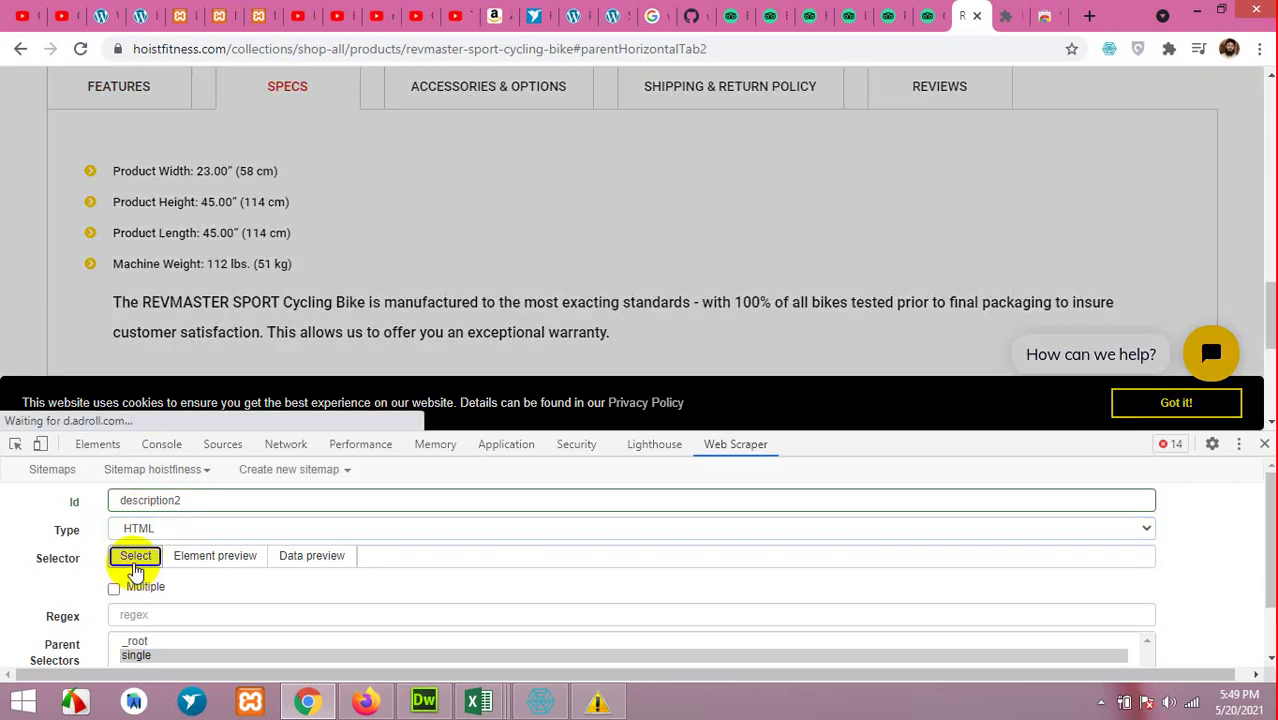
left_click(72, 290)
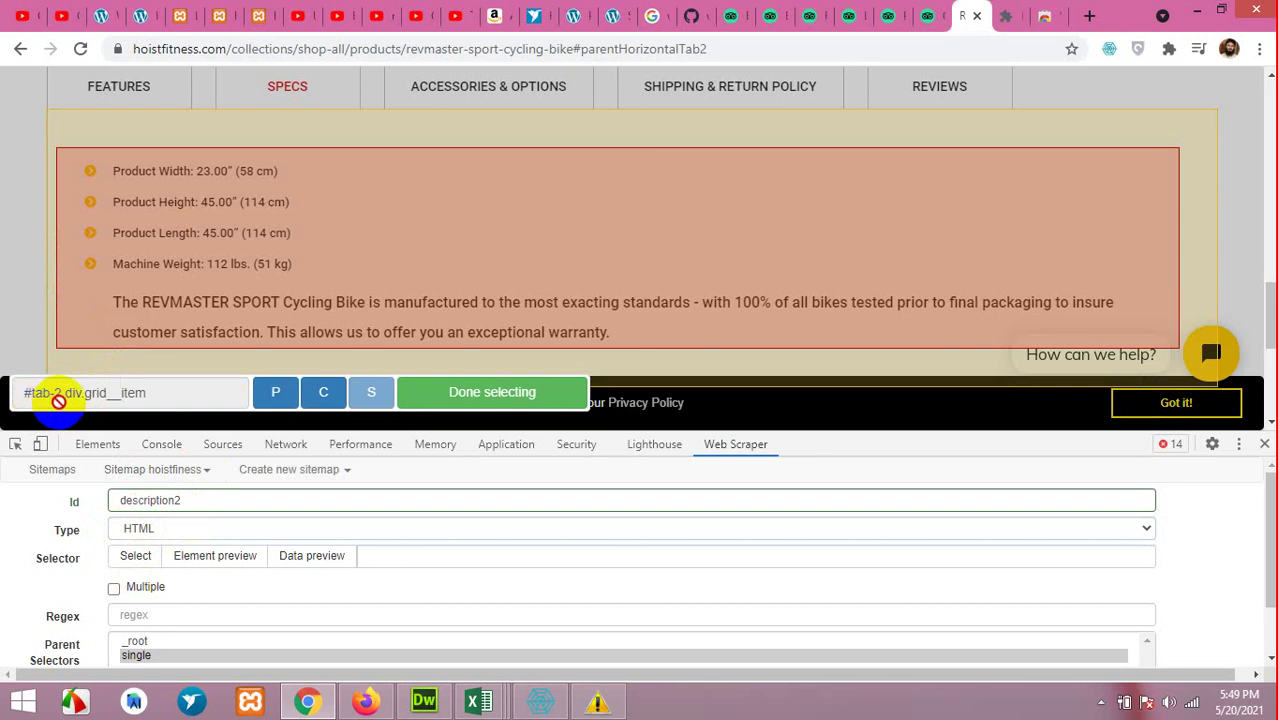
left_click(470, 395)
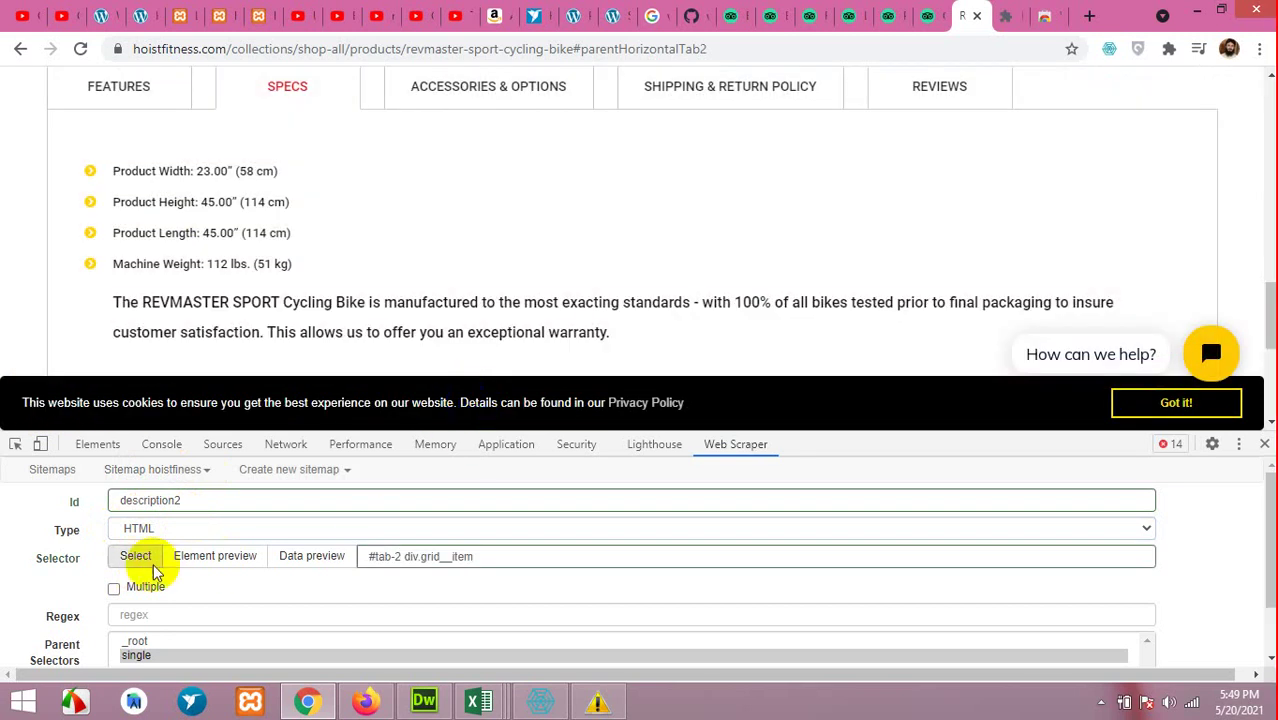
scroll(108, 608, "down", 1)
left_click(153, 647)
scroll(80, 625, "down", 1)
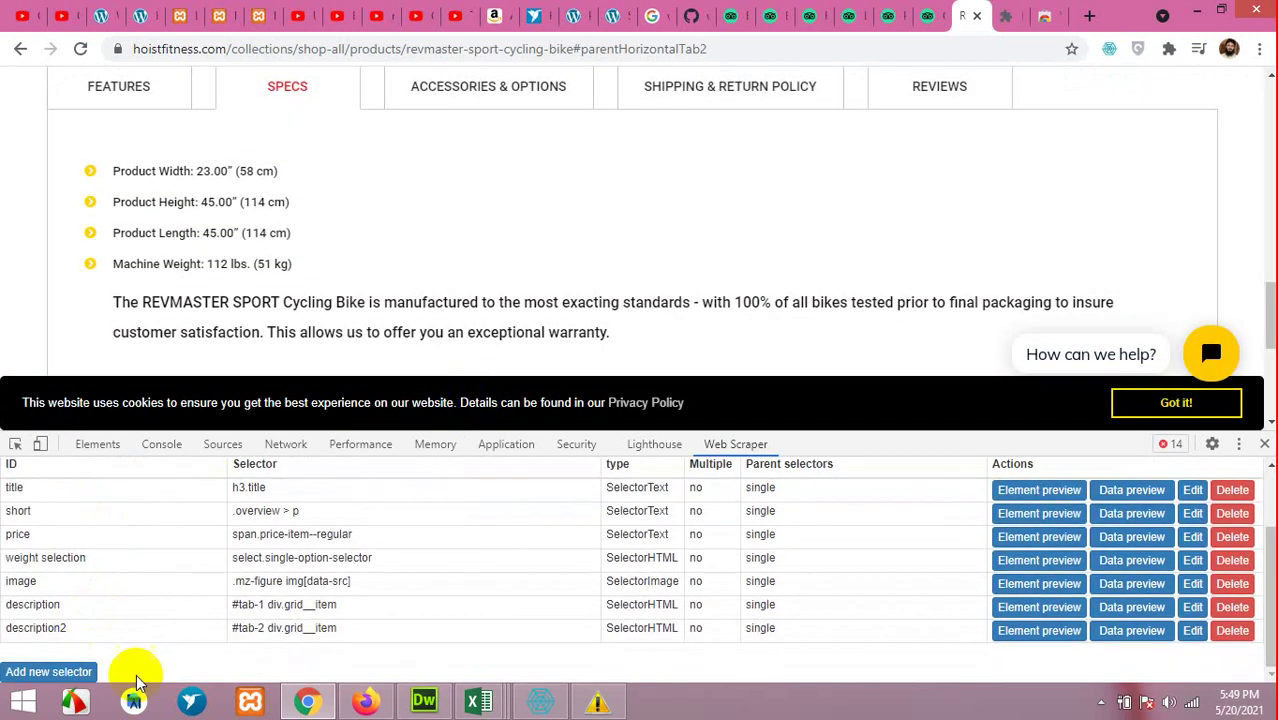
- Start a new selector under "single" with the id "description3" and the type HTML
left_click(66, 670)
scroll(178, 523, "up", 1)
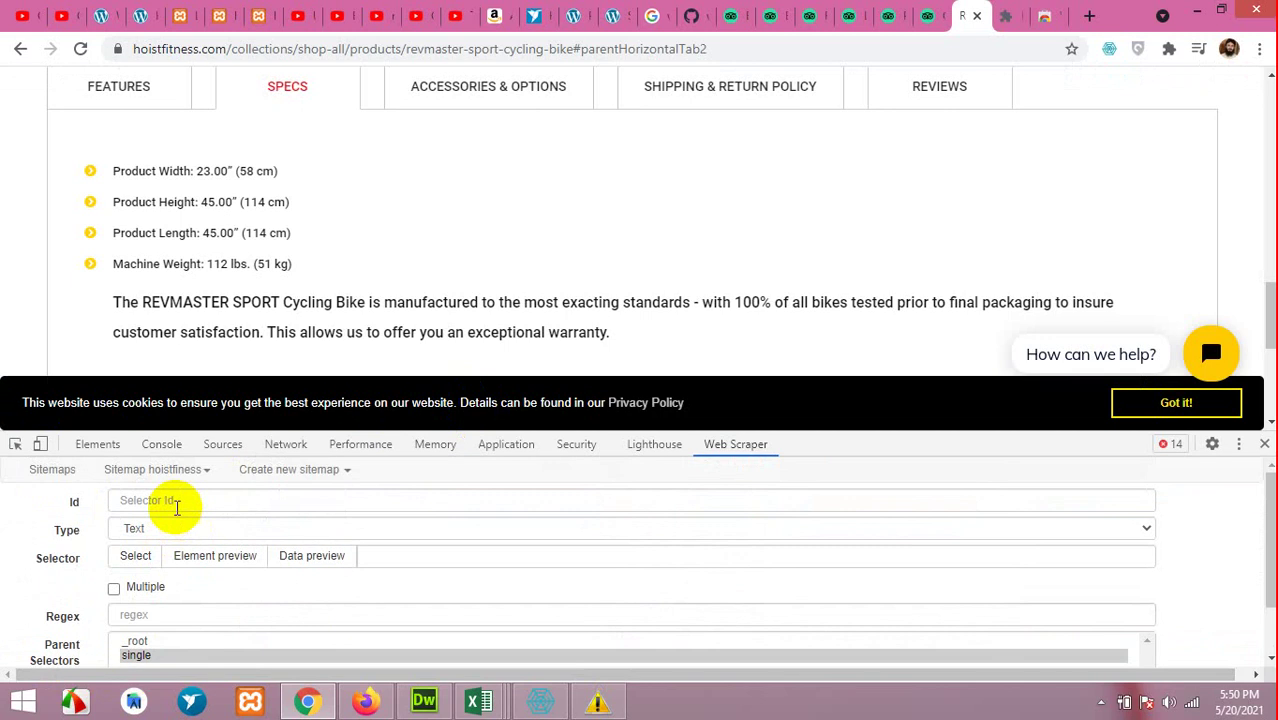
left_click(176, 501)
type("des")
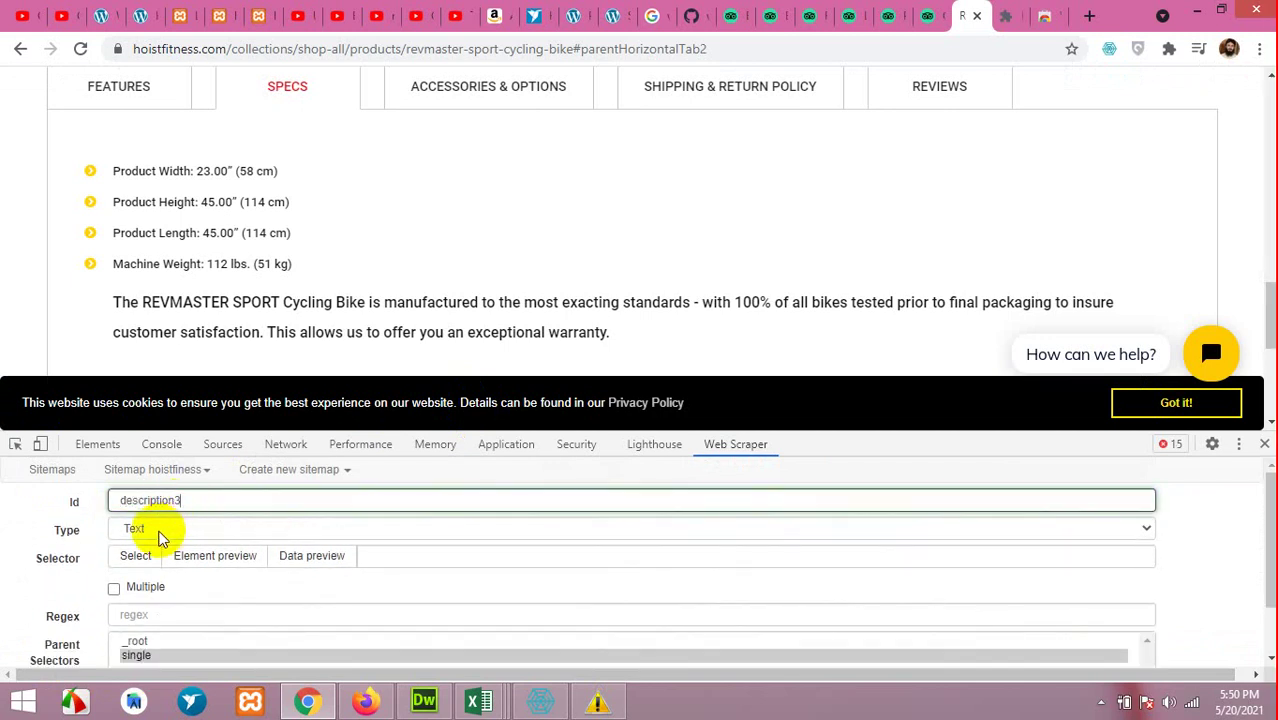
type("cription3")
left_click(160, 538)
left_click(145, 437)
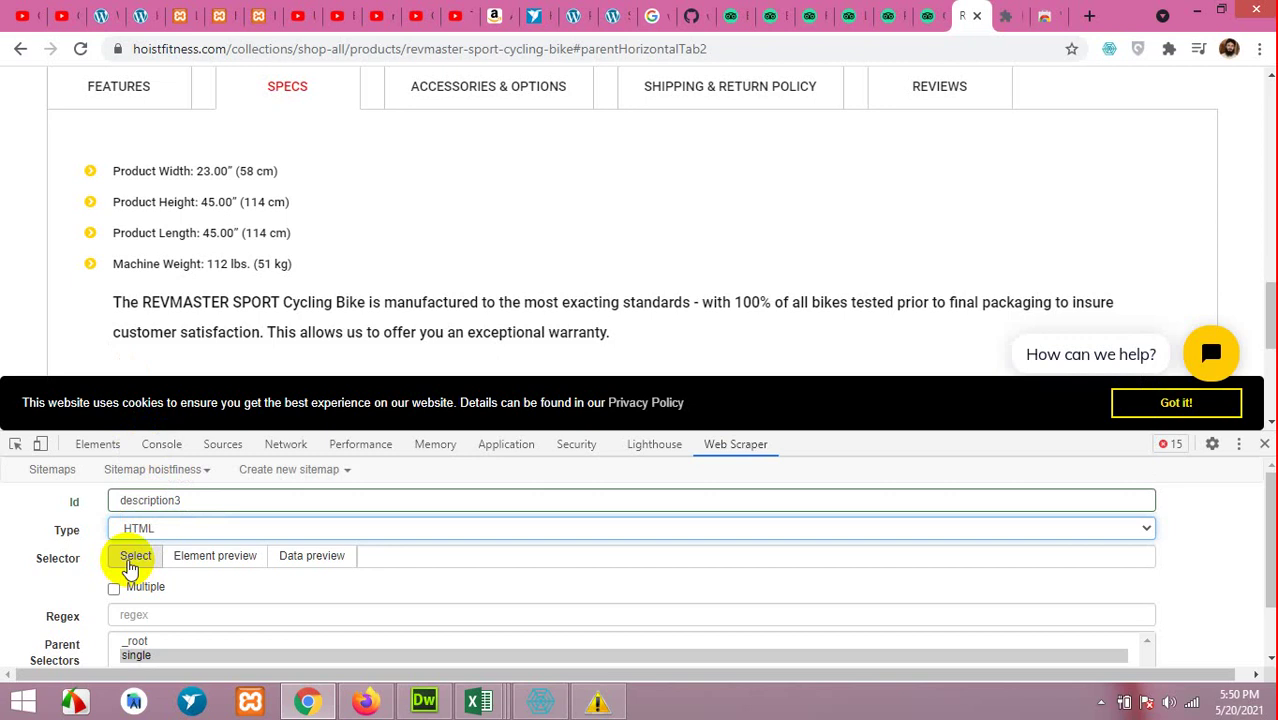
- Try to pick the Accessories & Options content block as the element for the "description3" selector
left_click(134, 558)
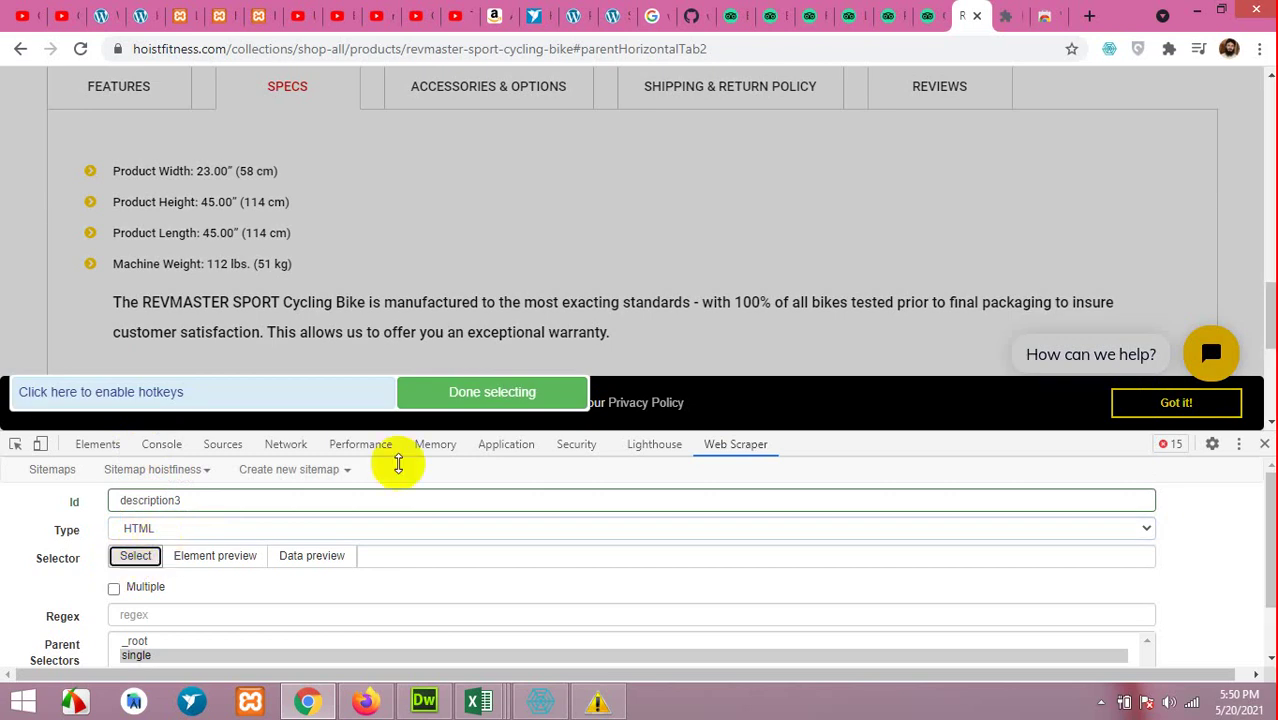
left_click(434, 398)
left_click(465, 100)
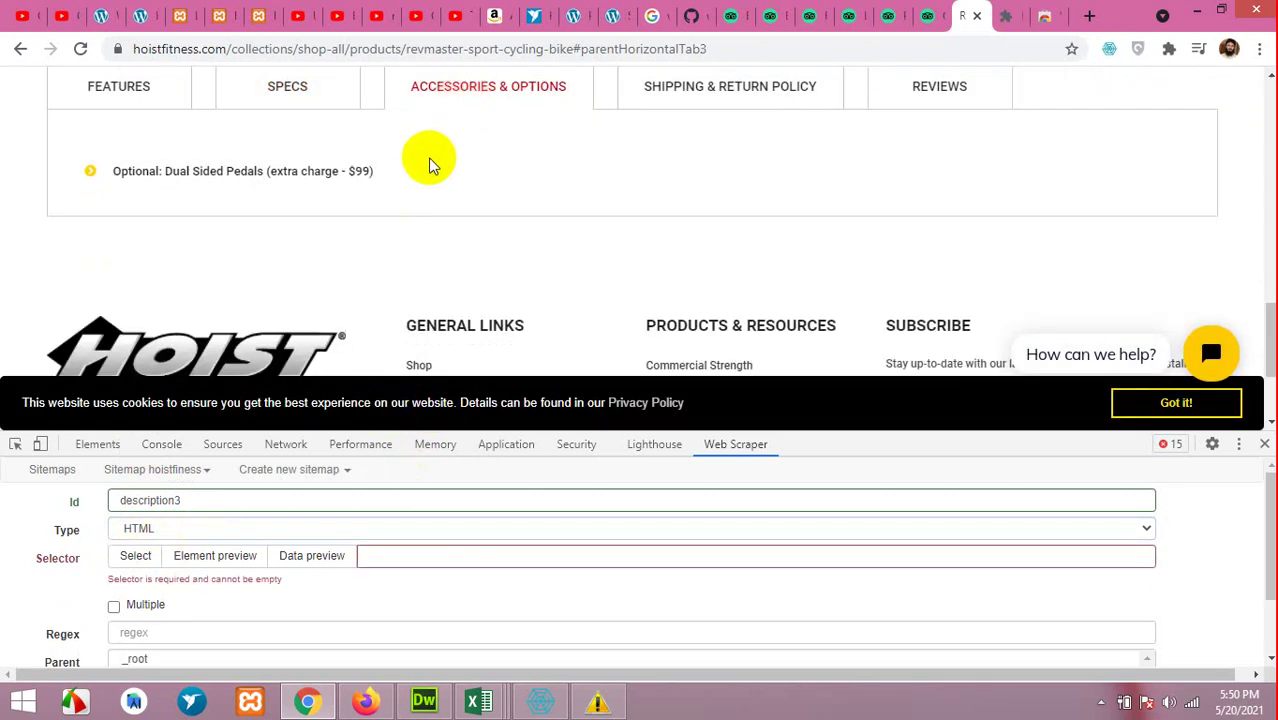
left_click(135, 555)
left_click(195, 192)
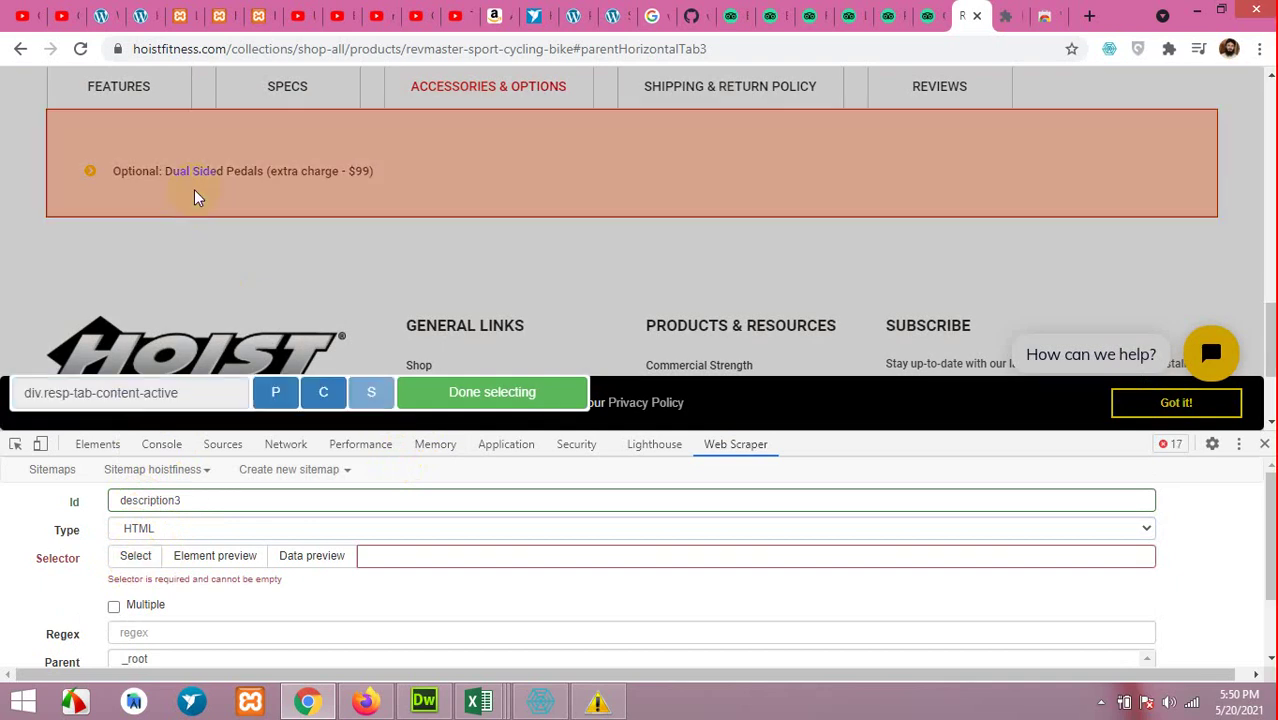
left_click(440, 393)
- Try the Dual Sided Pedals list item as the element for "description3" and discard the new selector
left_click(135, 556)
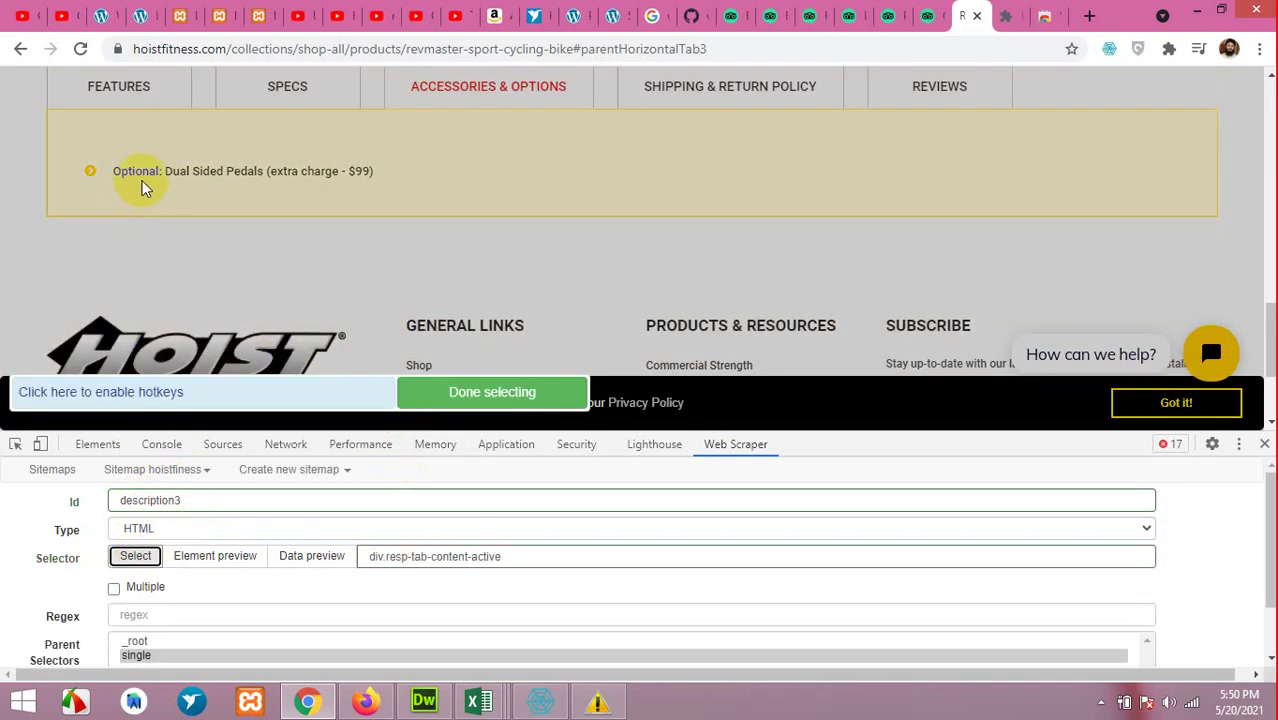
left_click(465, 175)
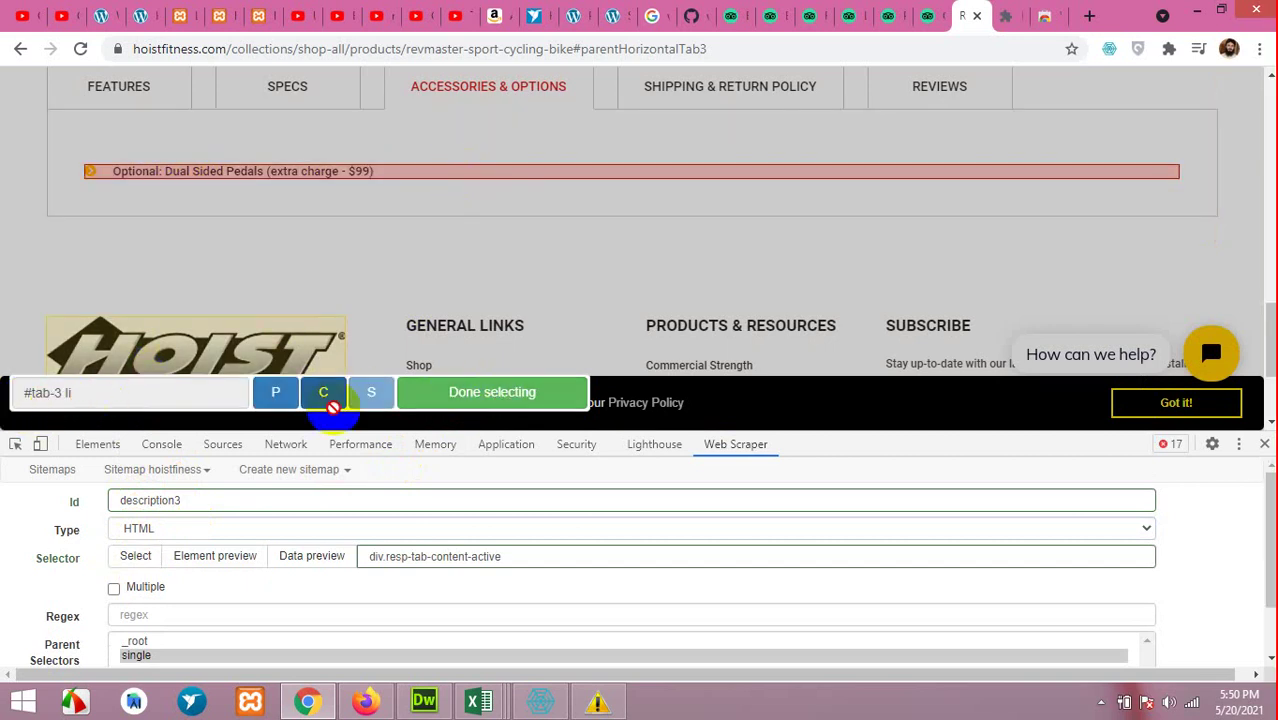
left_click(445, 385)
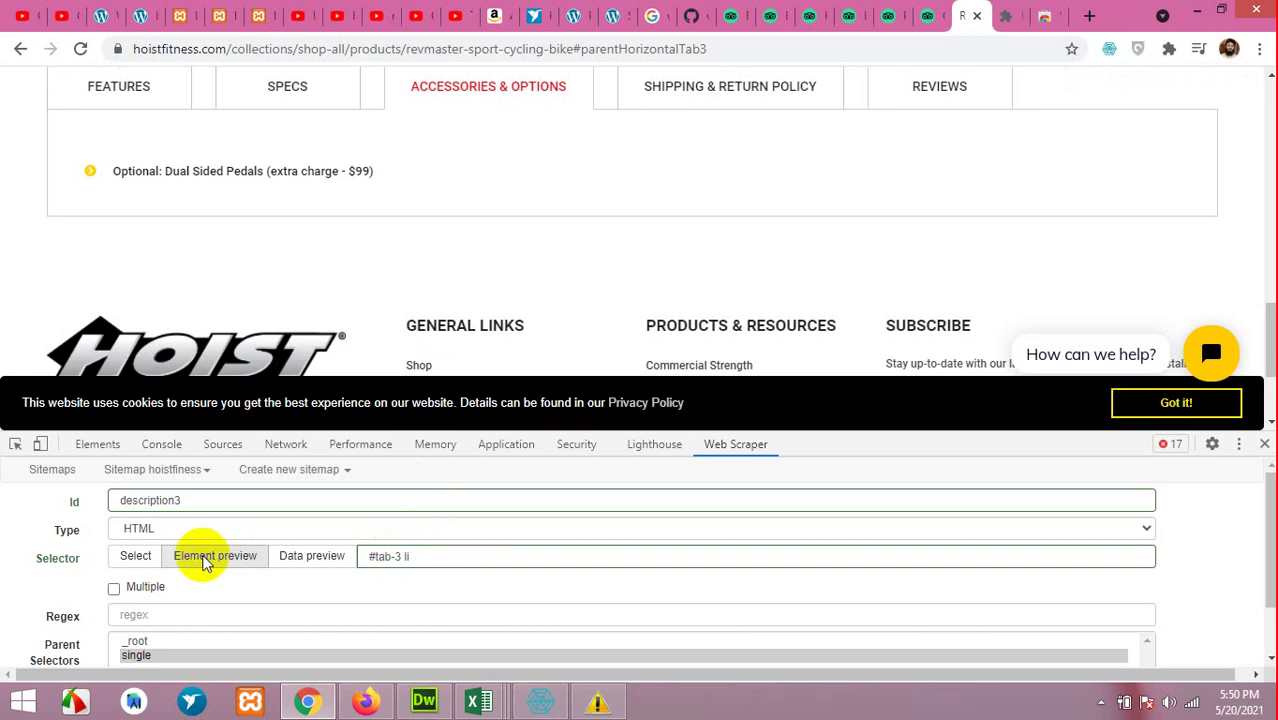
scroll(258, 588, "down", 1)
left_click(234, 644)
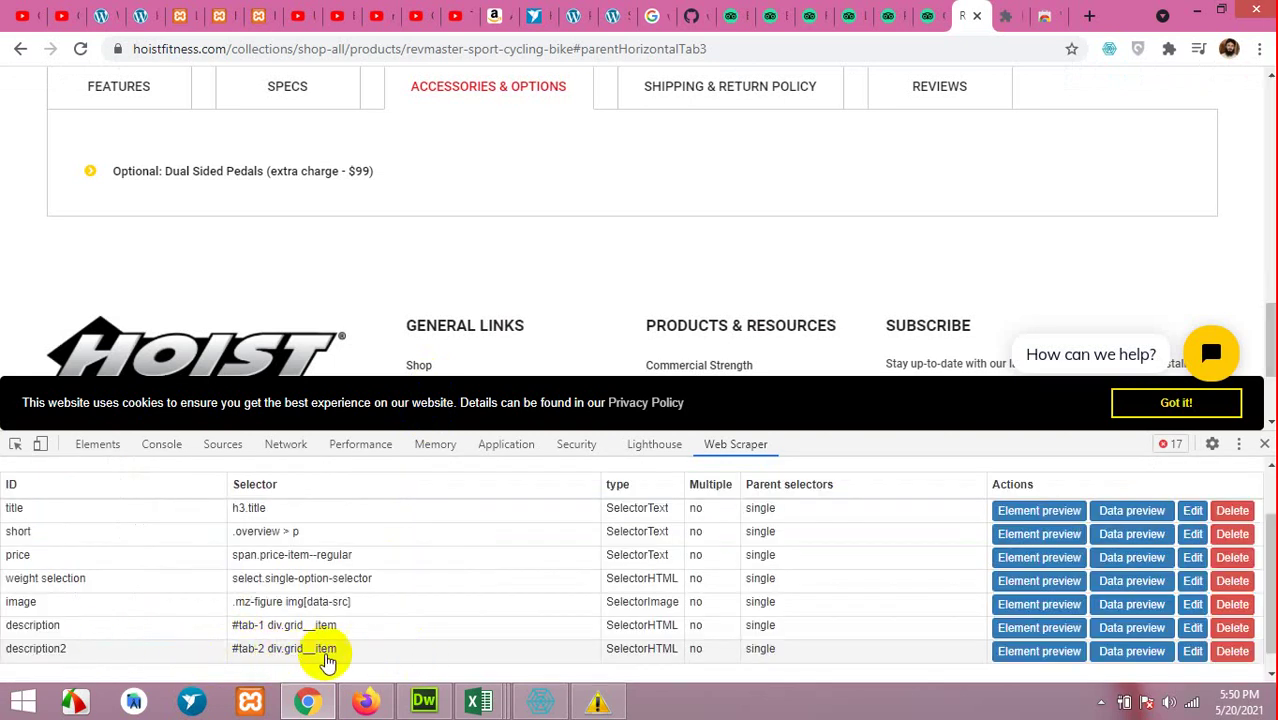
- Copy the CSS selector of "description2" and leave its editing form without saving
left_click(1192, 651)
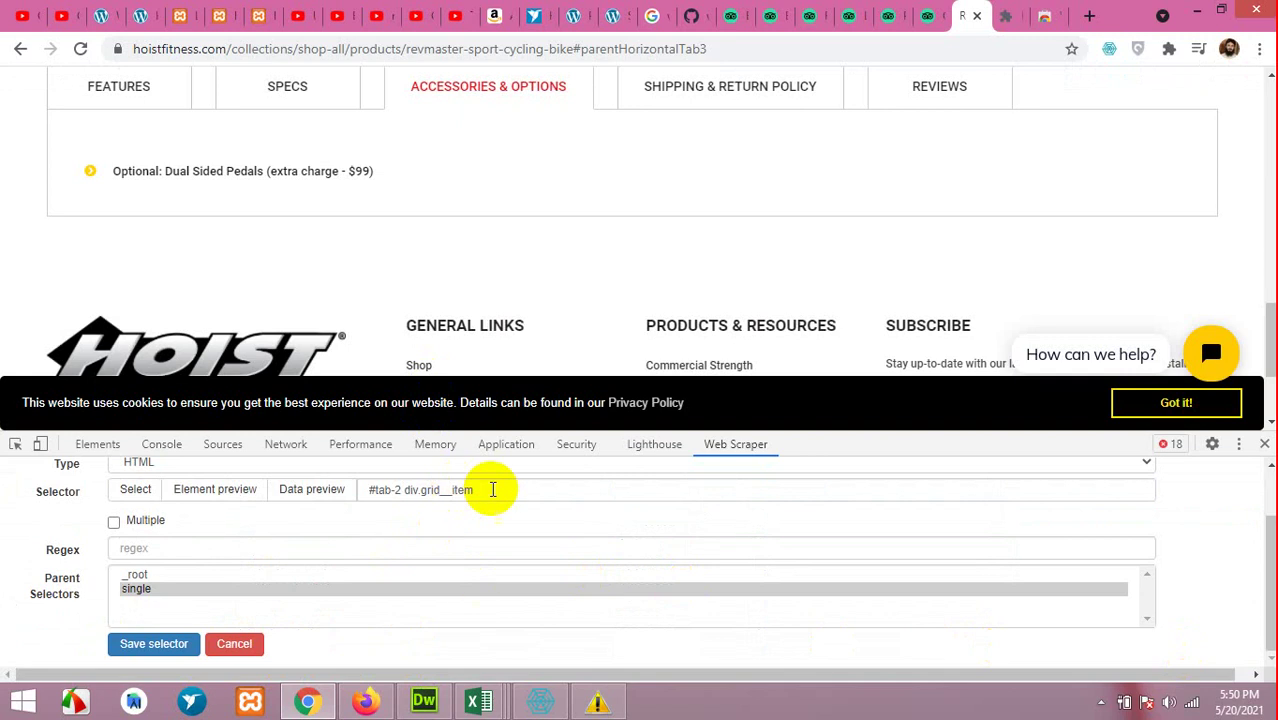
left_click_drag(491, 489, 358, 492)
key("ctrl+c")
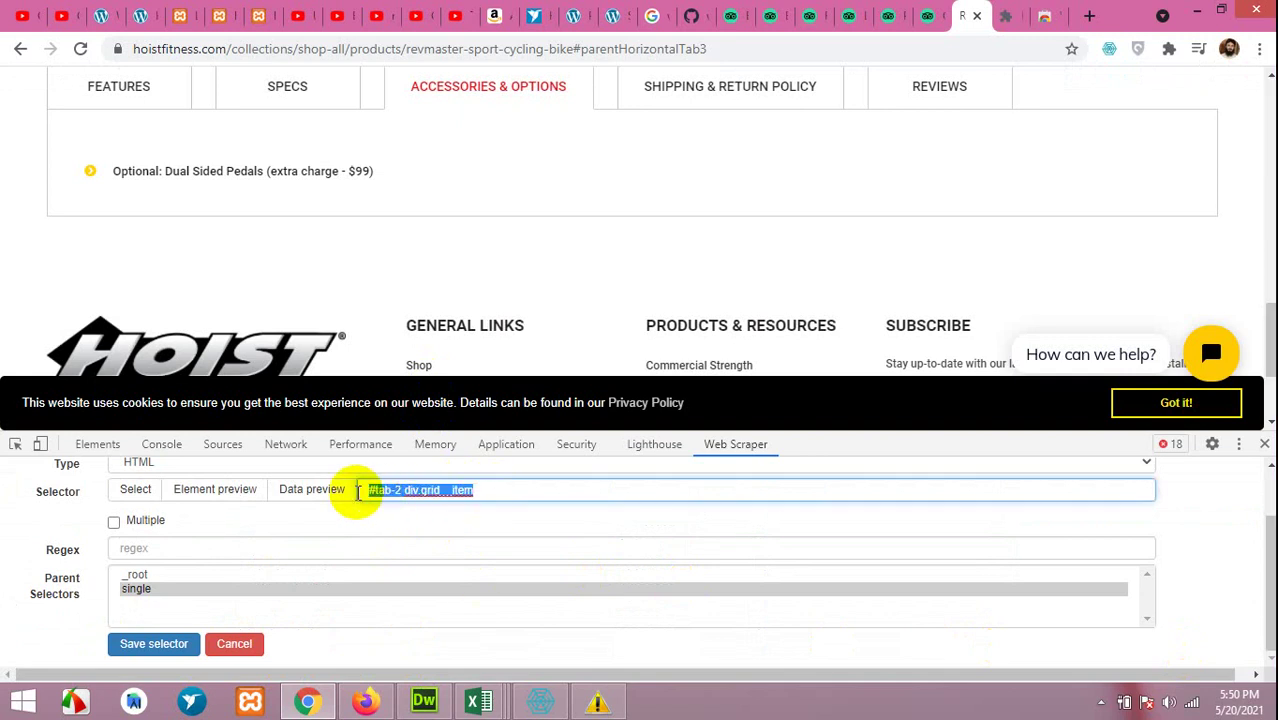
left_click(230, 644)
- Start a new selector under "single" with the id "descripition3" and the type HTML
scroll(55, 665, "down", 1)
left_click(48, 671)
scroll(100, 580, "up", 3)
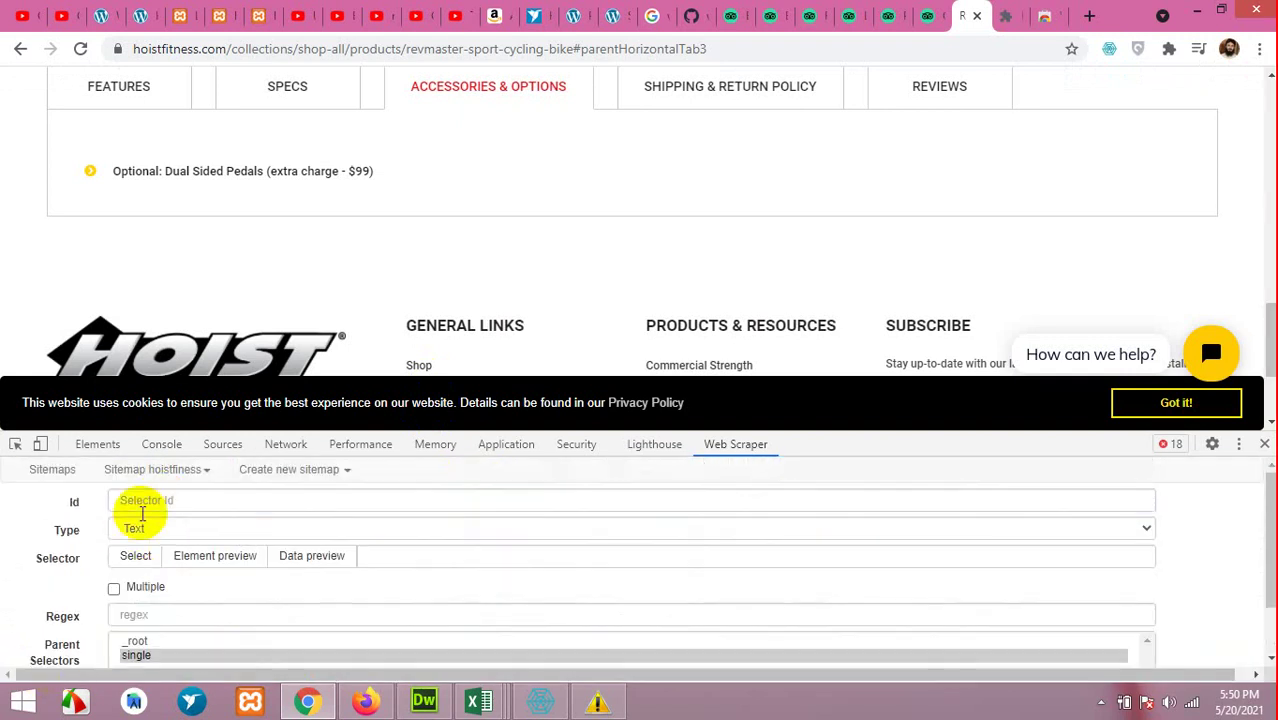
left_click(160, 500)
type("description3")
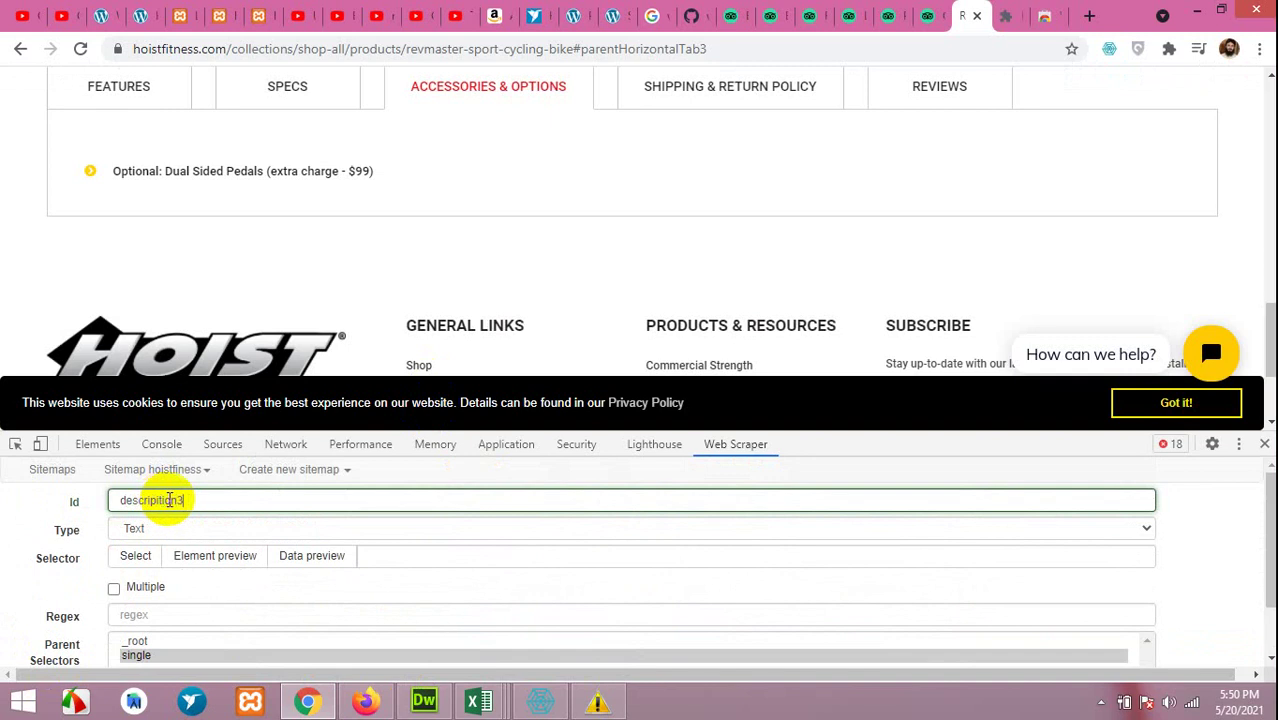
left_click(234, 525)
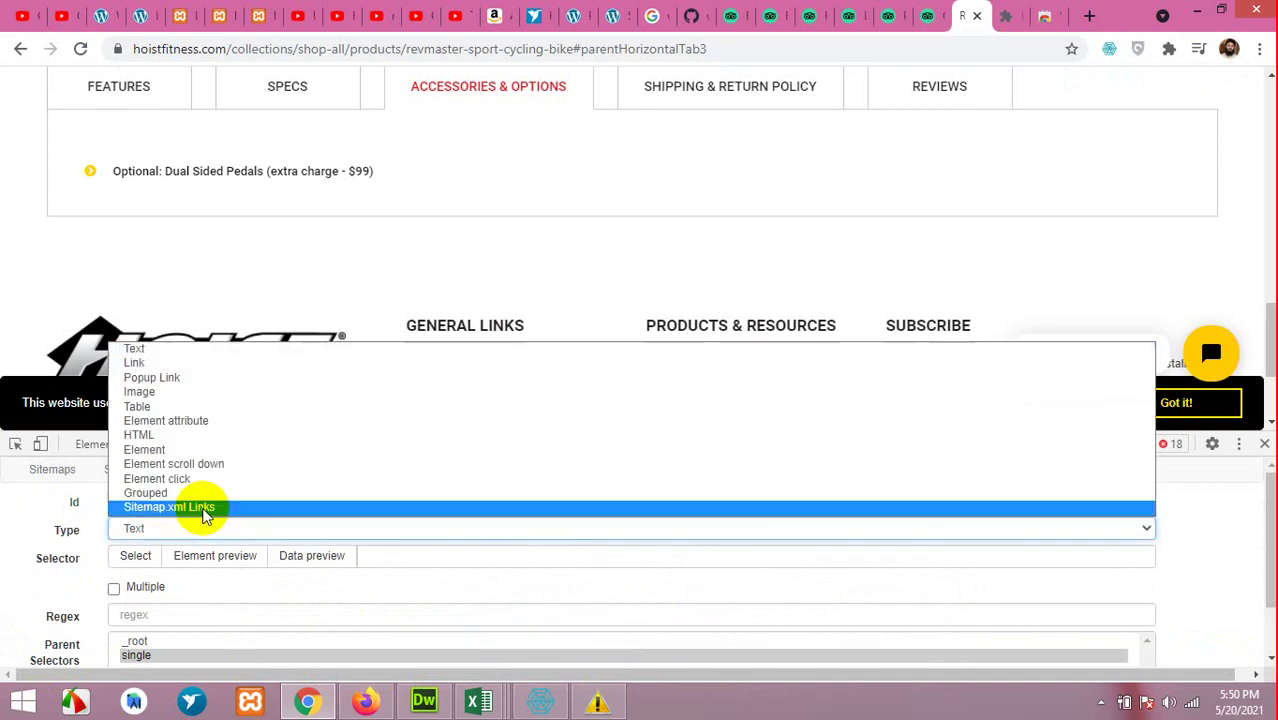
left_click(188, 434)
- Paste the copied CSS selector into "descripition3" and change it to "#tab-3 div.grid__item"
left_click(414, 559)
key("ctrl+v")
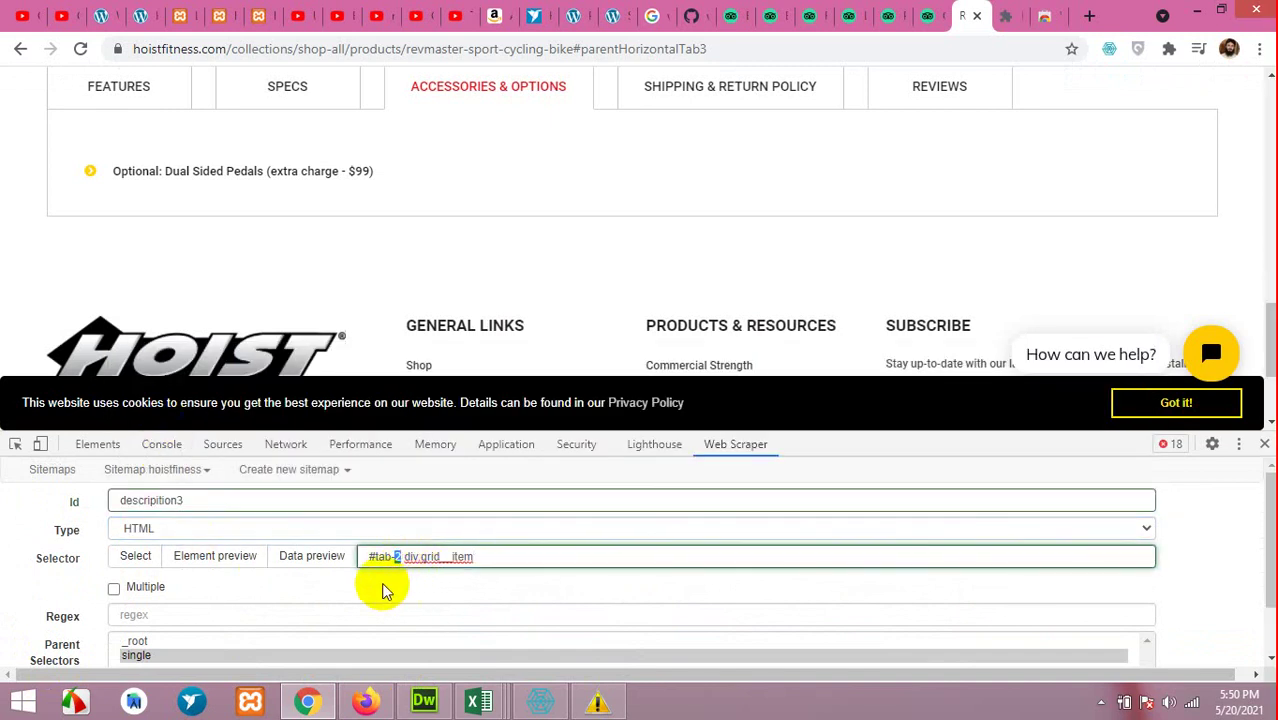
type("3")
- Preview the data of the "descripition3" selector and save the selector
left_click(296, 563)
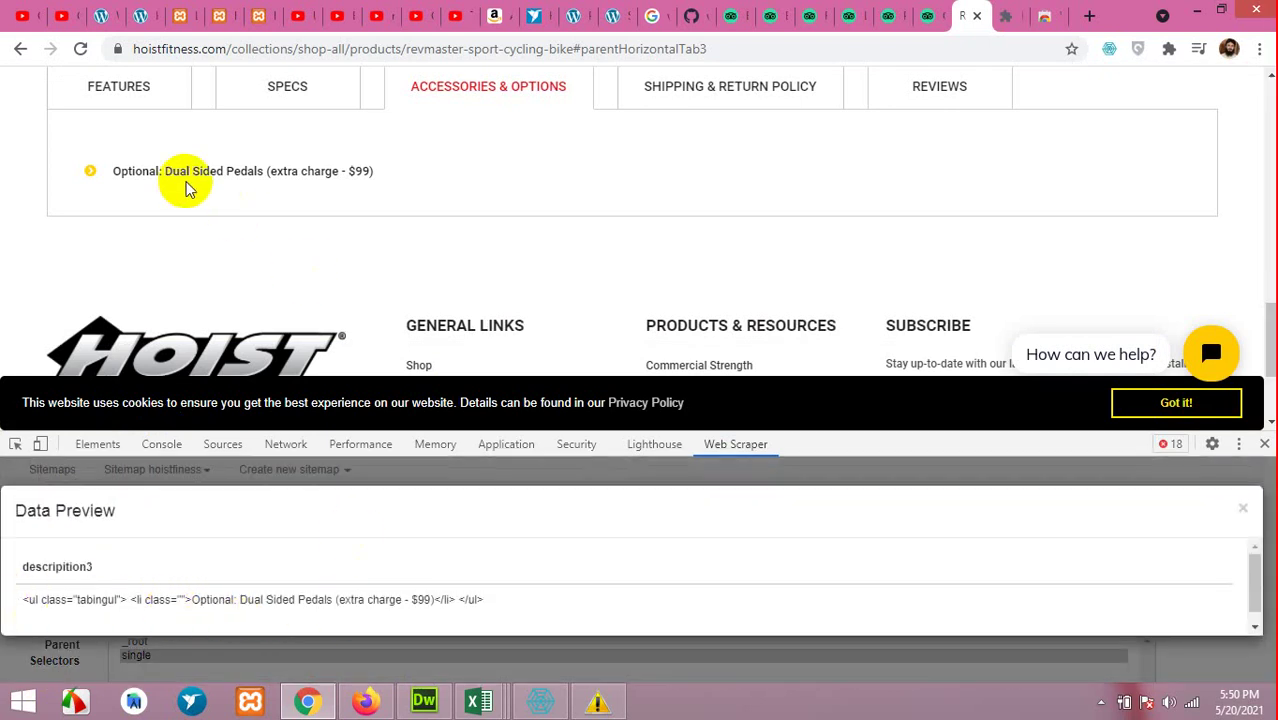
left_click(1243, 508)
scroll(55, 600, "down", 1)
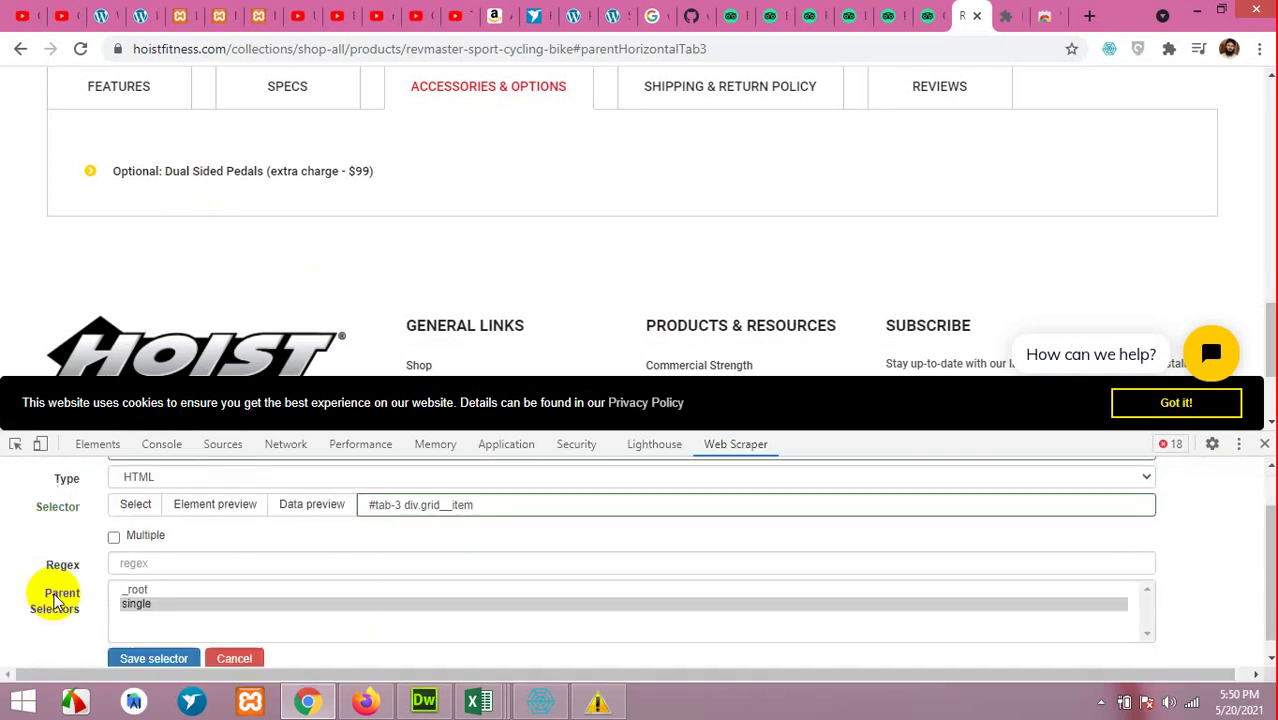
left_click(153, 658)
scroll(624, 298, "up", 6)
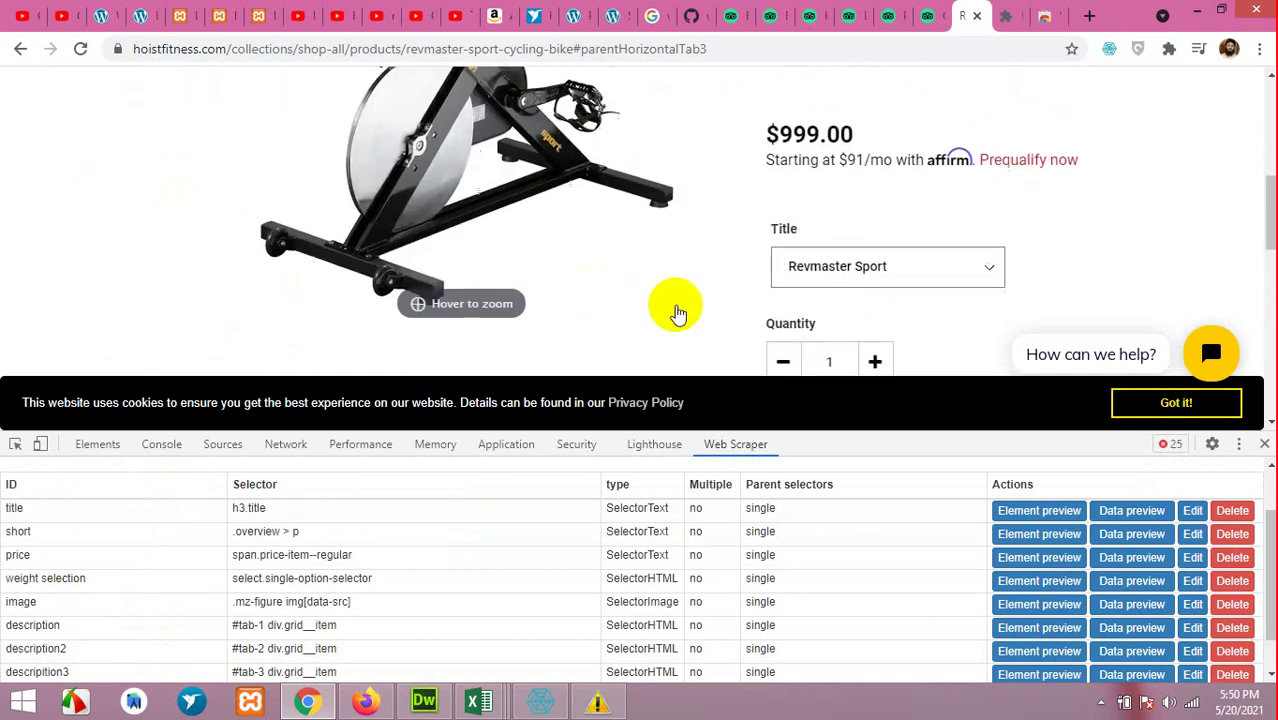
scroll(677, 313, "up", 5)
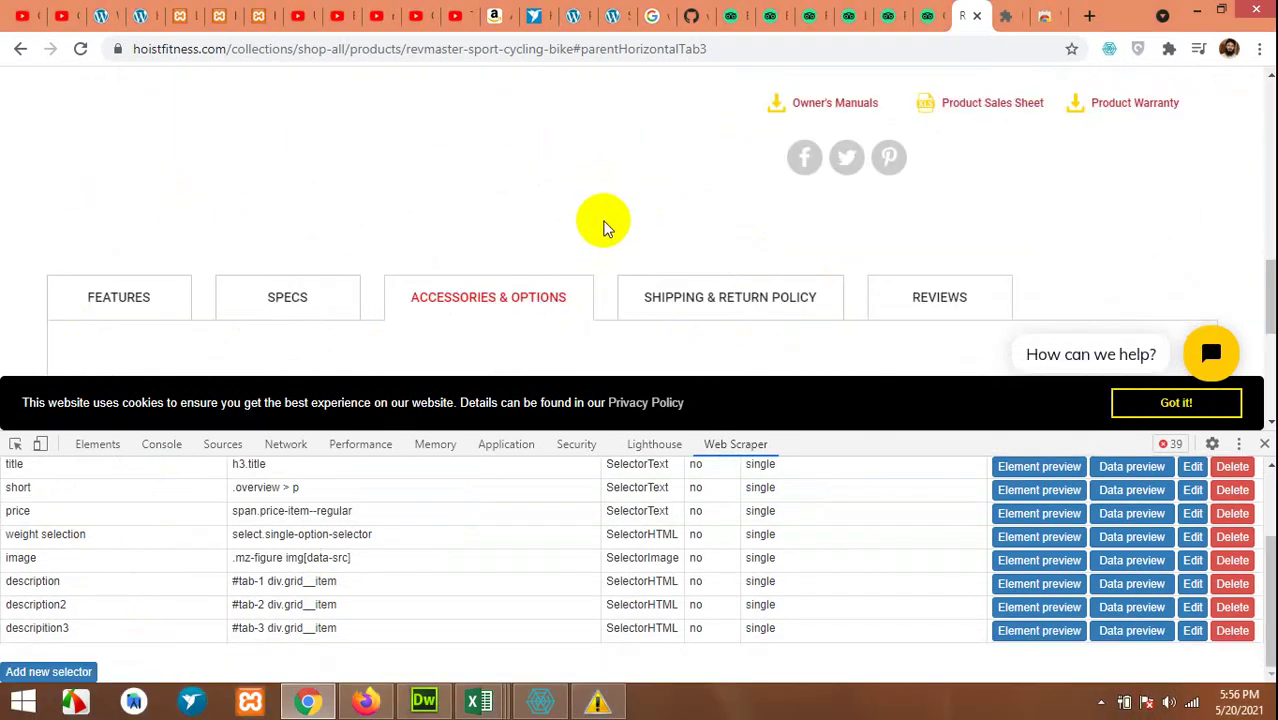
scroll(627, 223, "up", 3)
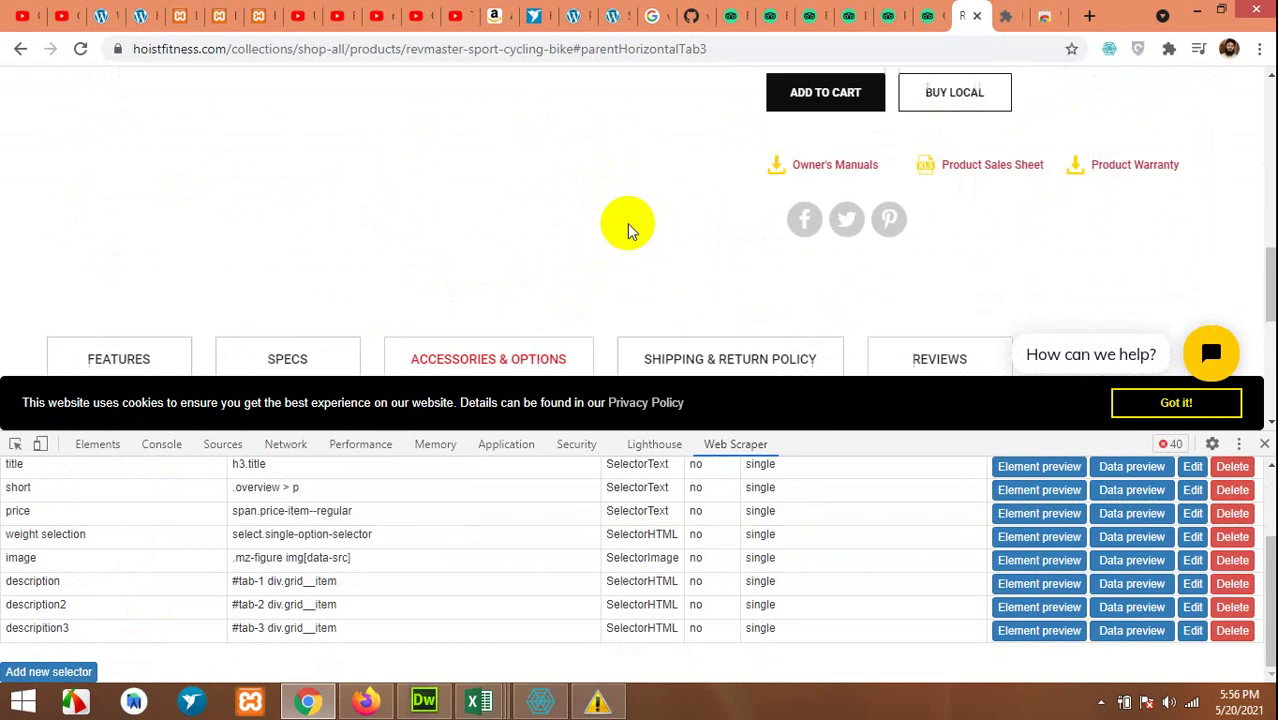
- Switch to Firefox and find the "category" entry in the product page's source code
scroll(609, 240, "up", 4)
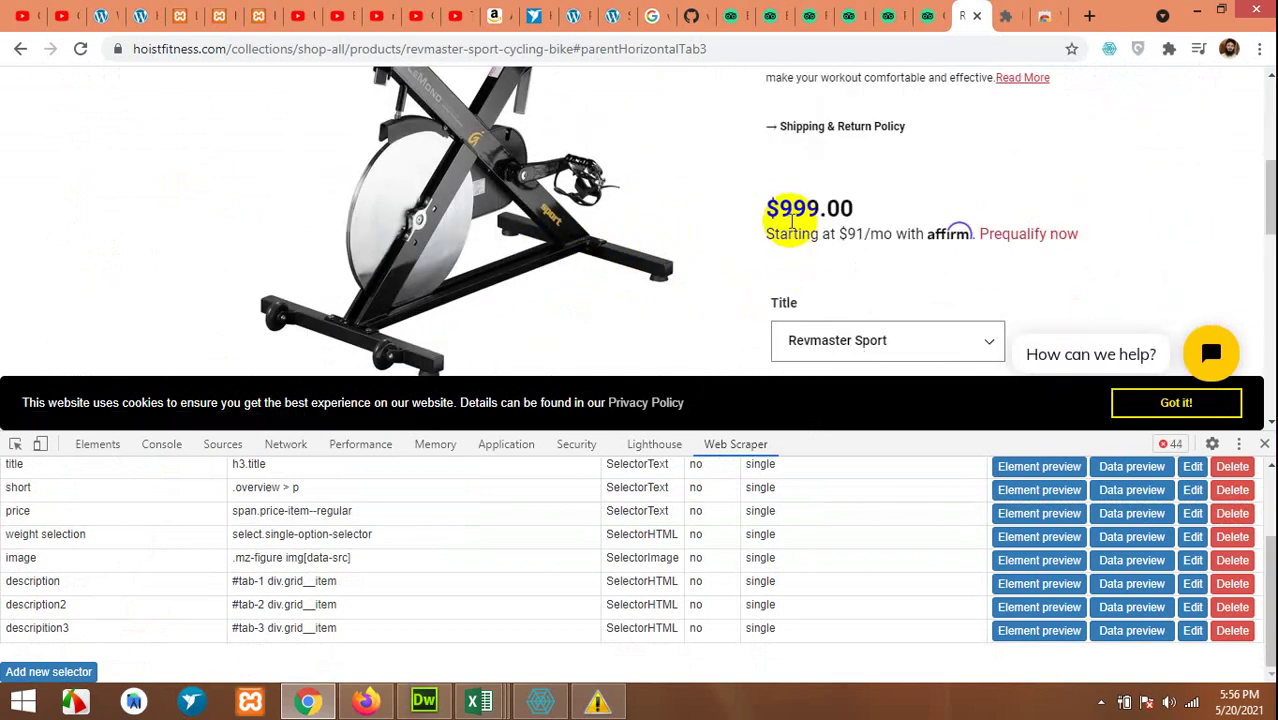
right_click(765, 210)
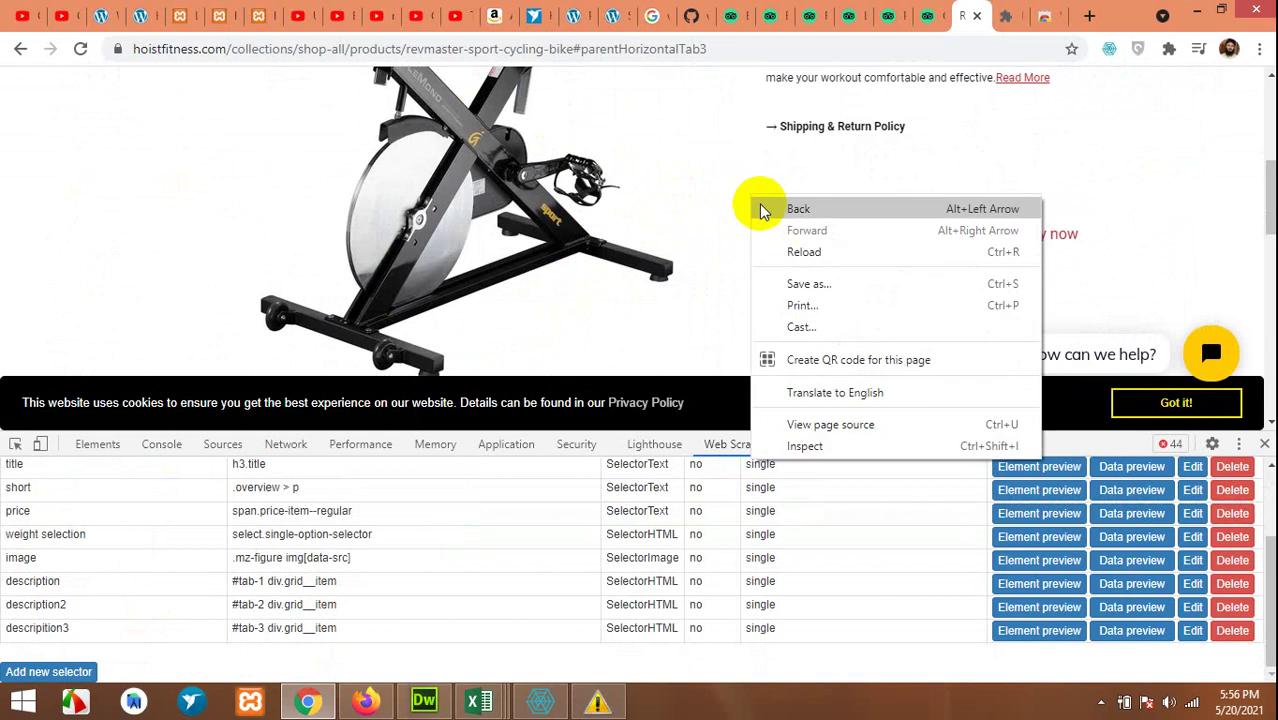
left_click(365, 701)
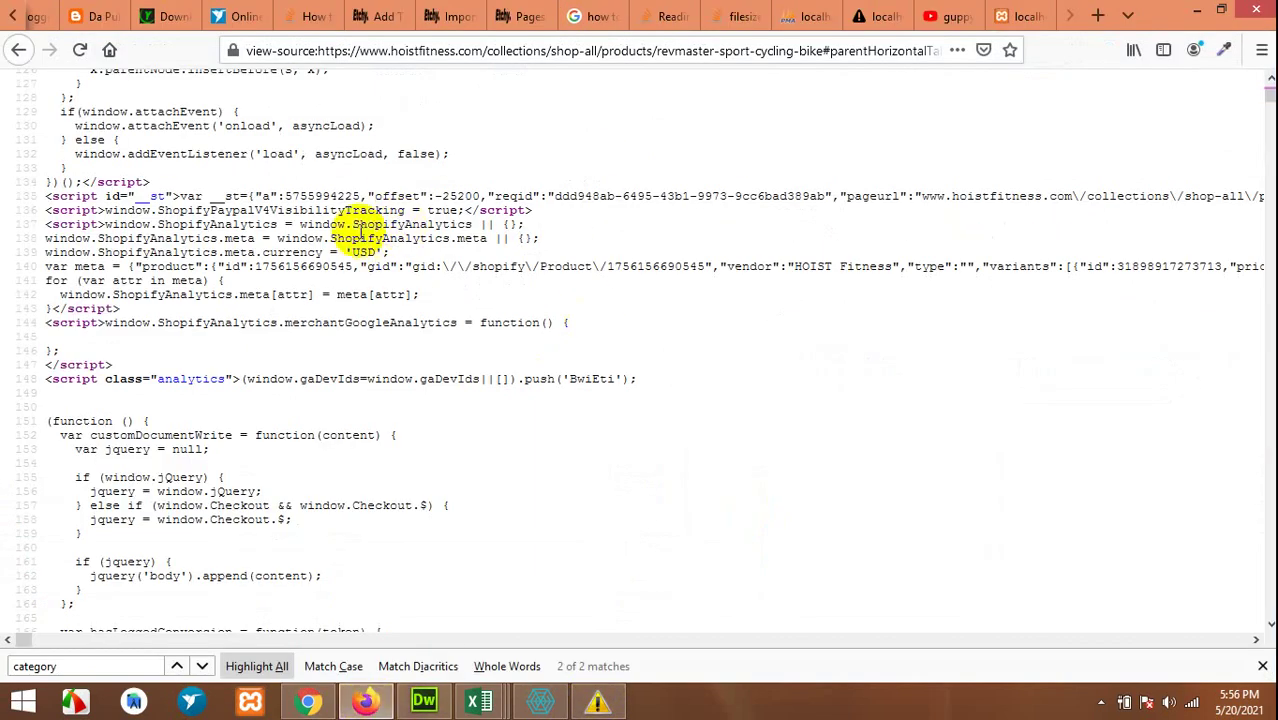
left_click(23, 664)
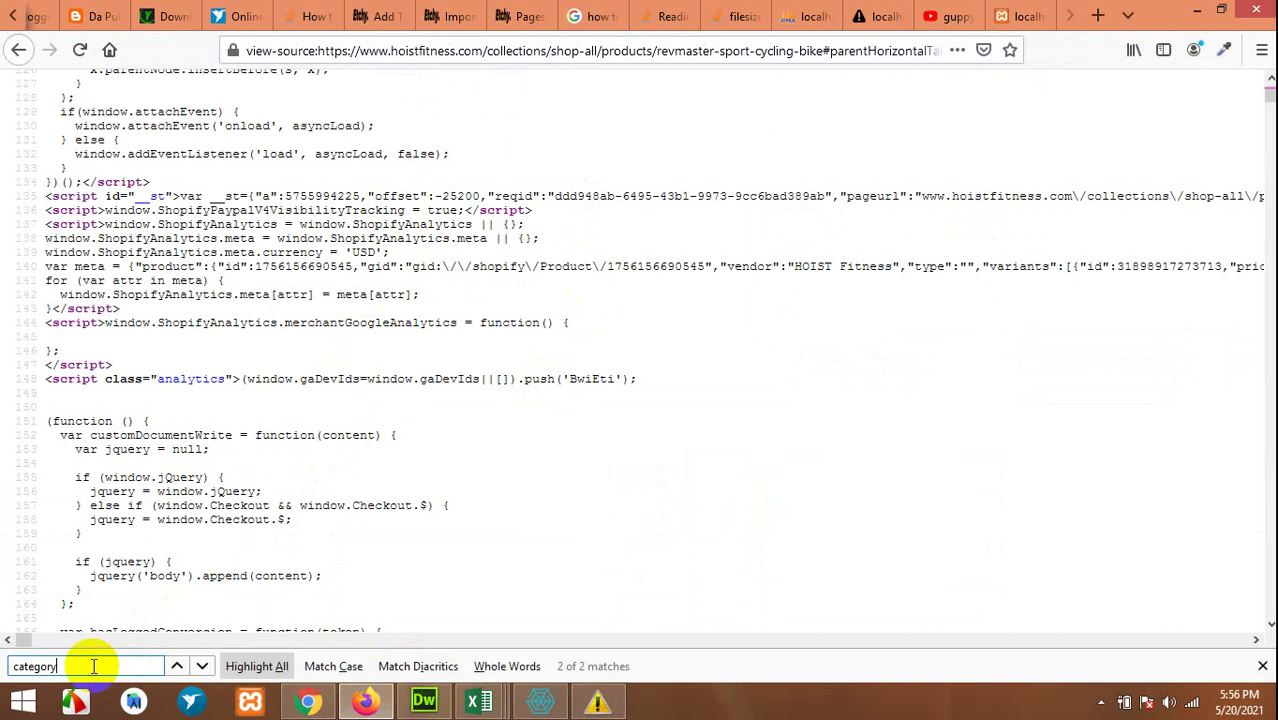
left_click(204, 666)
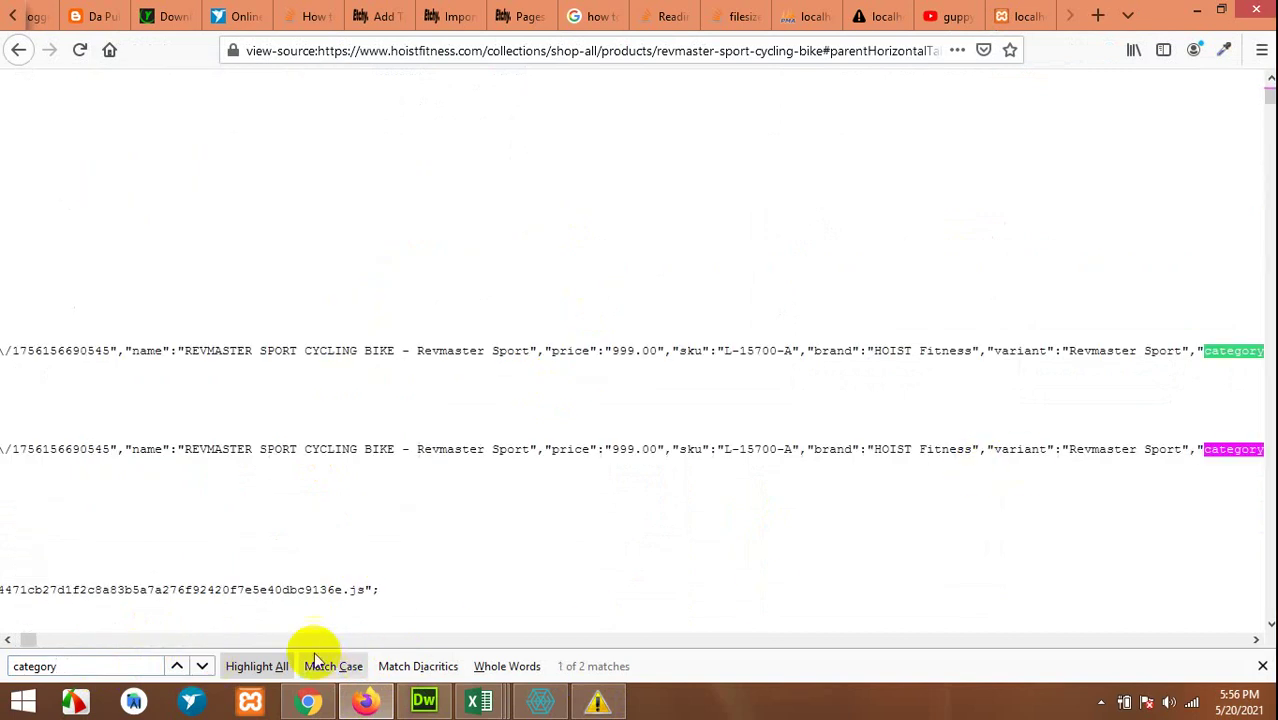
left_click_drag(1262, 640, 1259, 637)
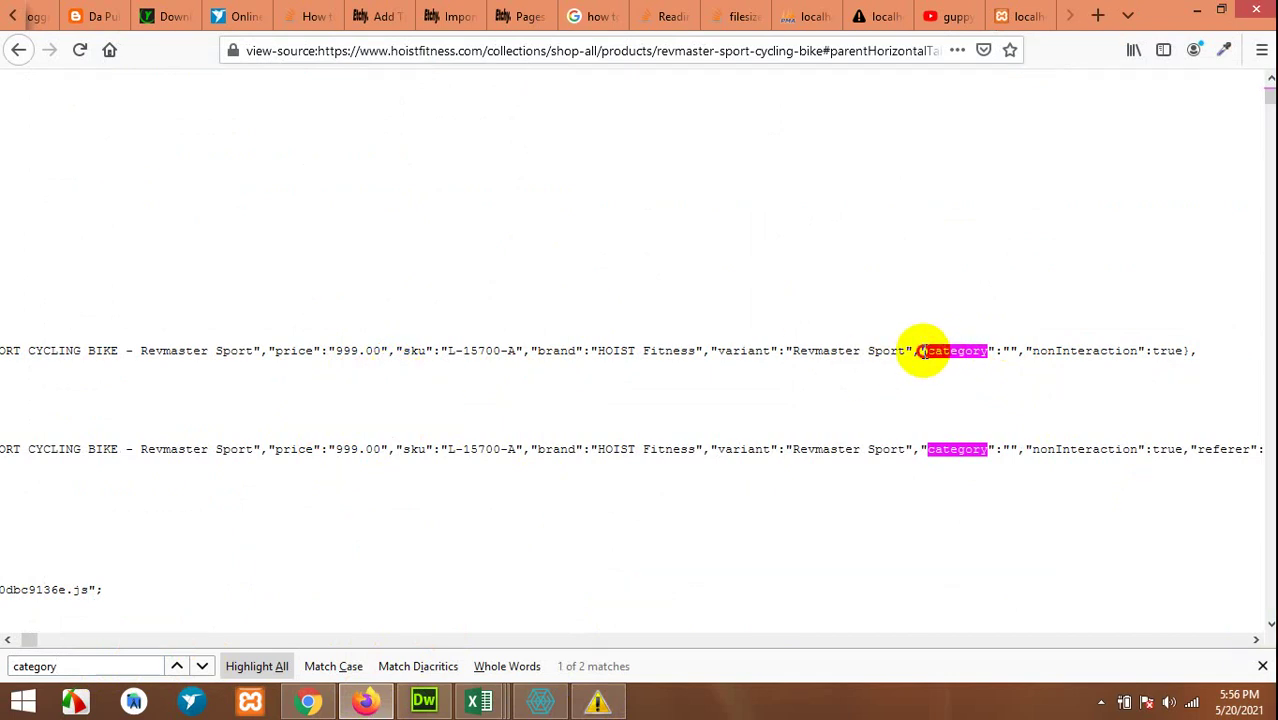
left_click_drag(921, 351, 1145, 351)
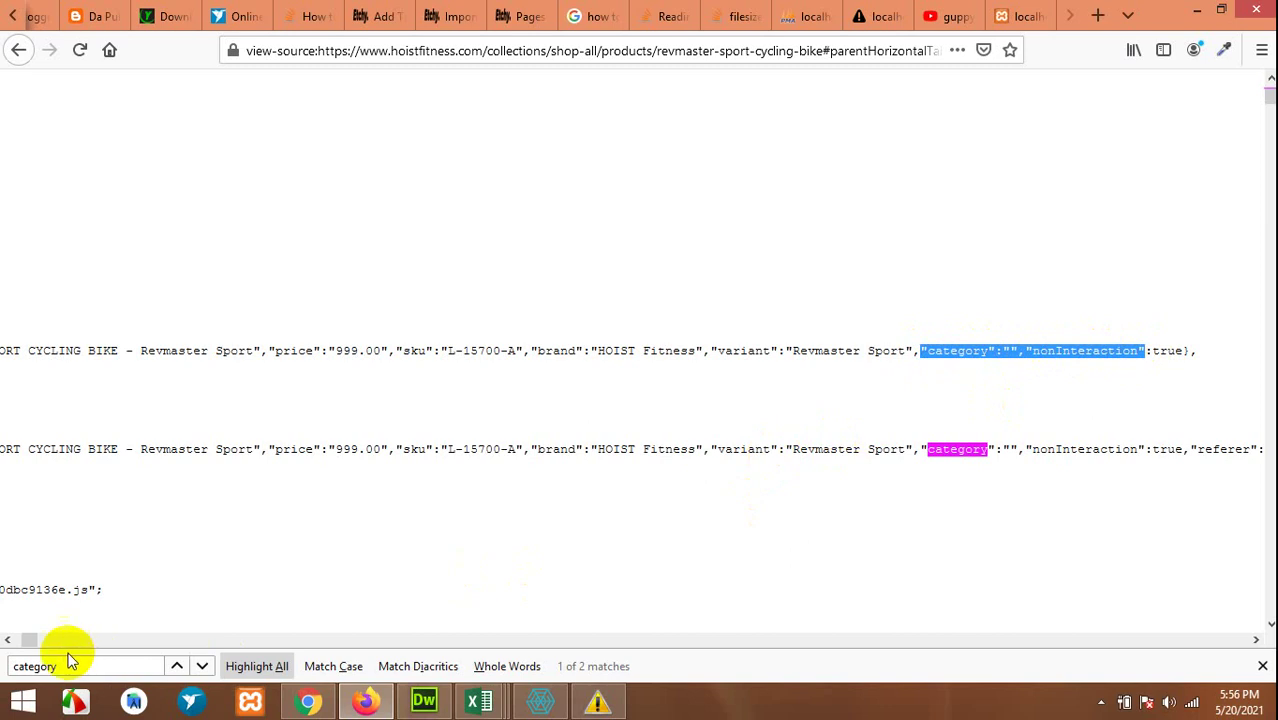
- Copy the class name "analytics" of the script element that encloses the category data in the page source
left_click_drag(35, 645, 14, 640)
scroll(143, 502, "down", 10)
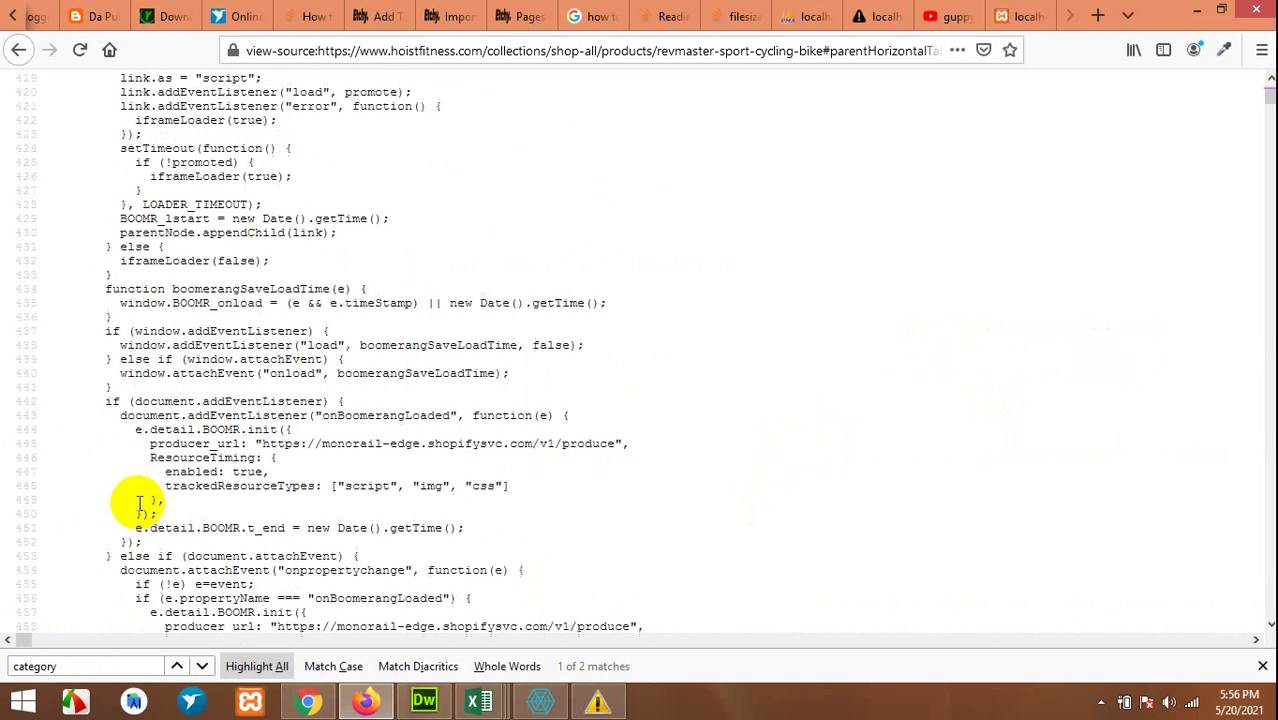
scroll(140, 505, "up", 10)
scroll(140, 505, "up", 20)
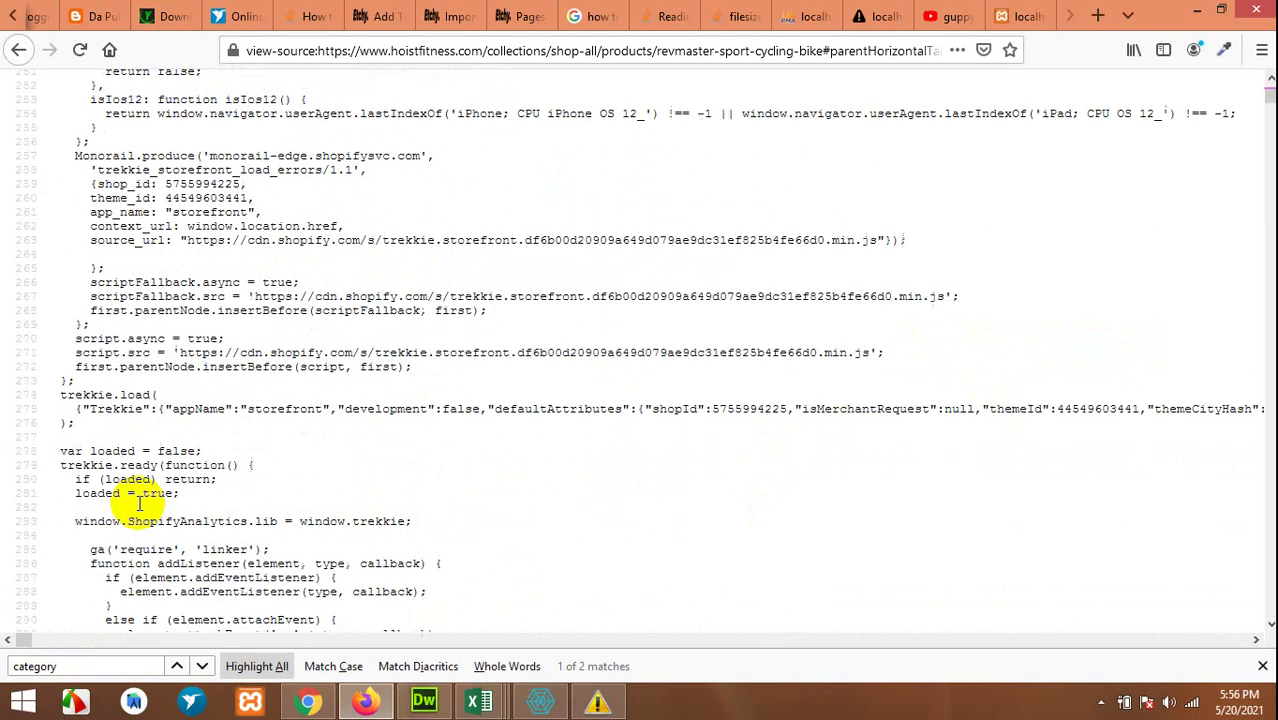
scroll(130, 500, "up", 17)
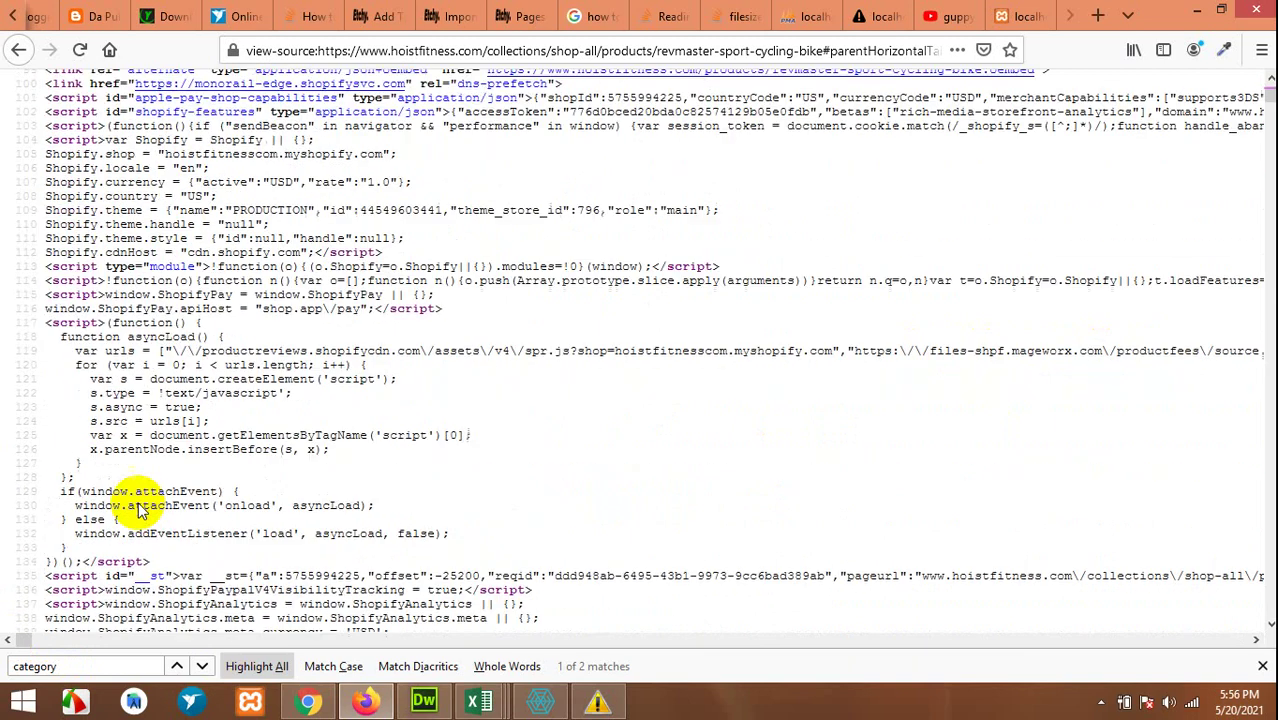
scroll(140, 505, "down", 7)
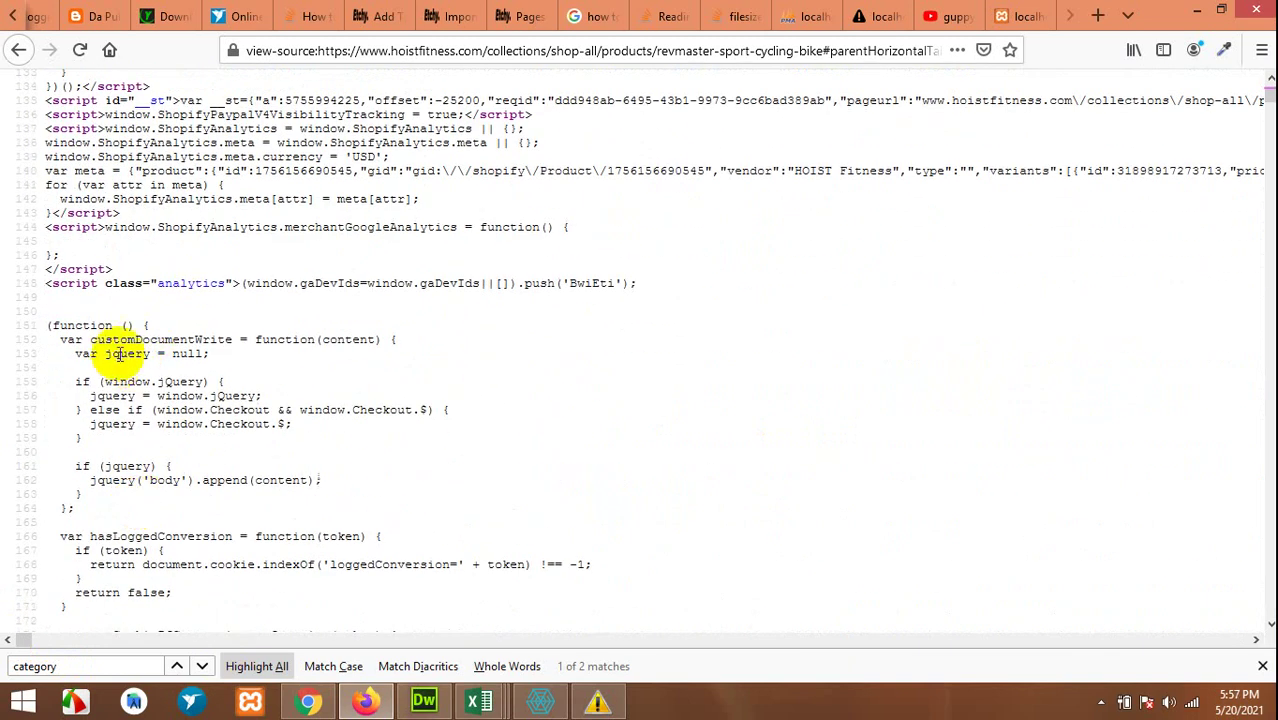
right_click(184, 288)
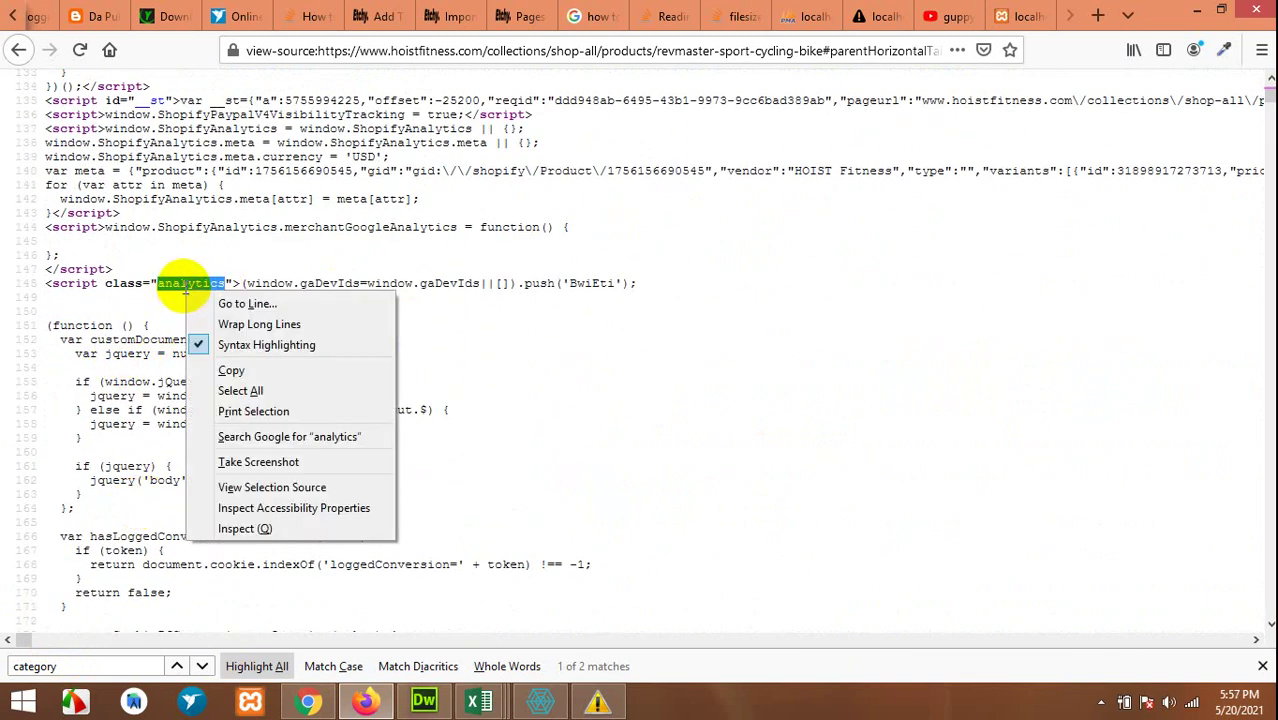
left_click(220, 366)
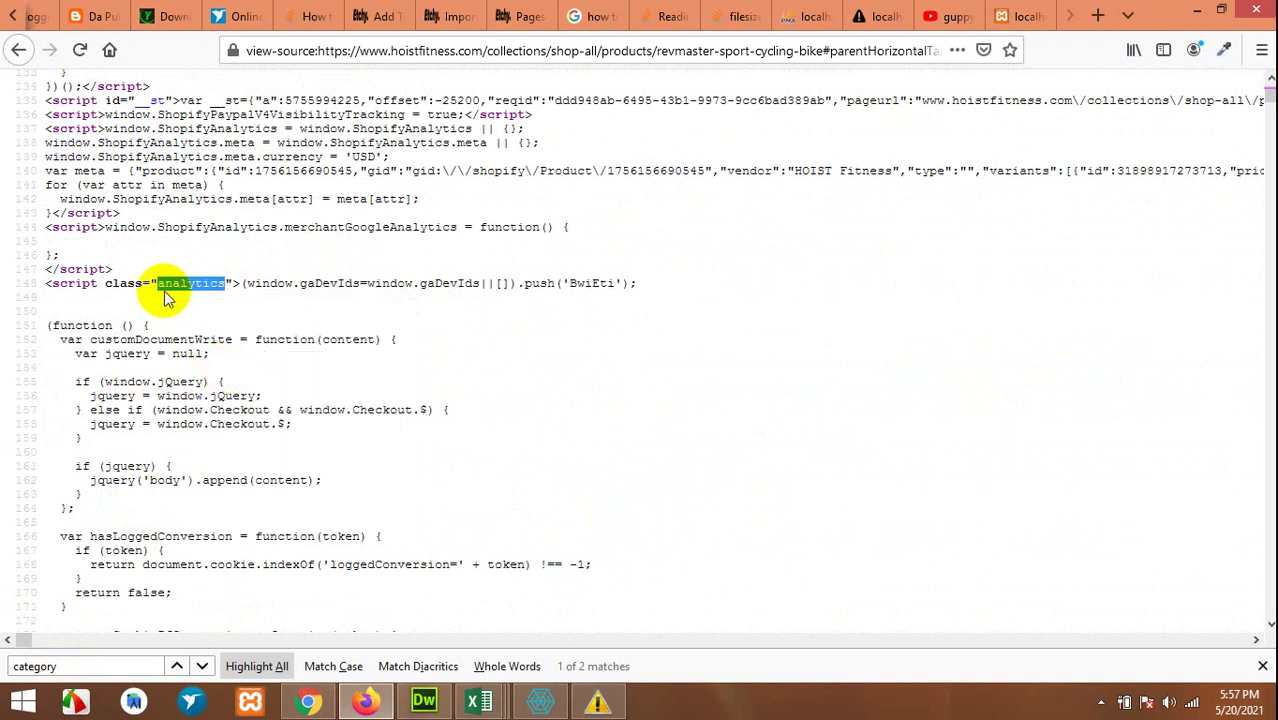
- Switch back to Chrome and start a new selector under "single" with the id "category" and the type HTML
left_click(313, 705)
left_click(60, 670)
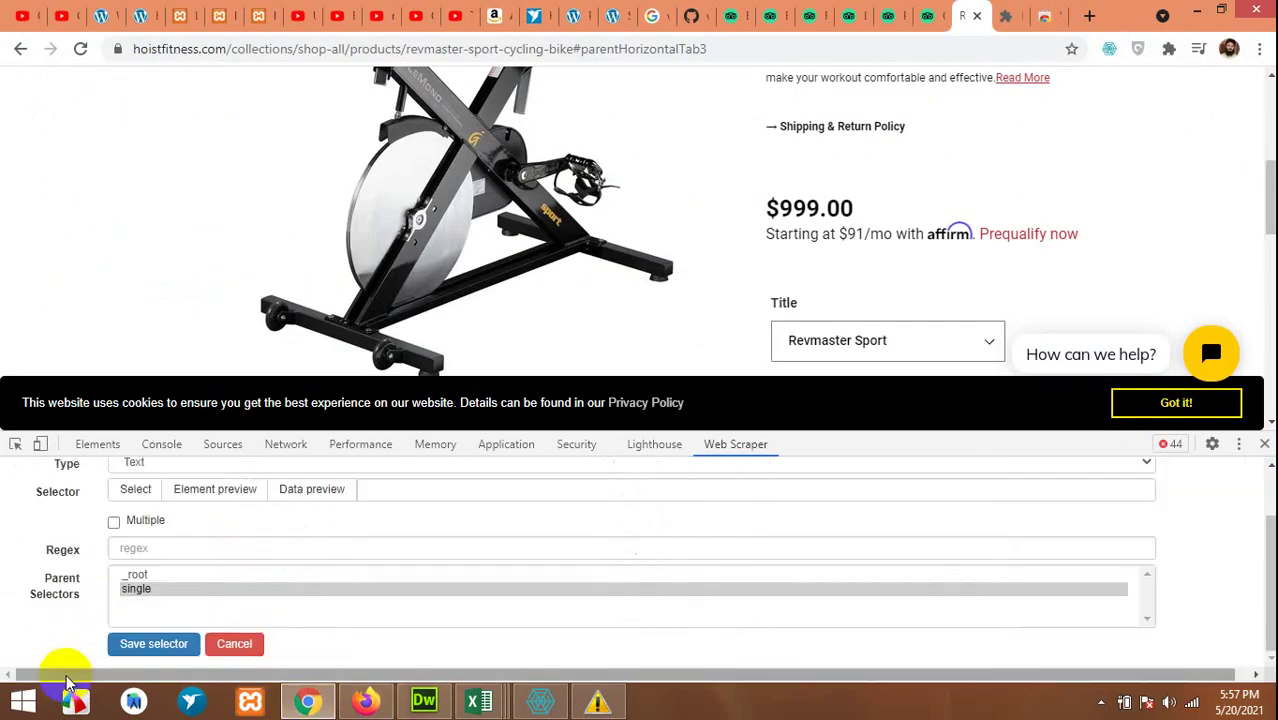
scroll(183, 505, "up", 1)
left_click(181, 502)
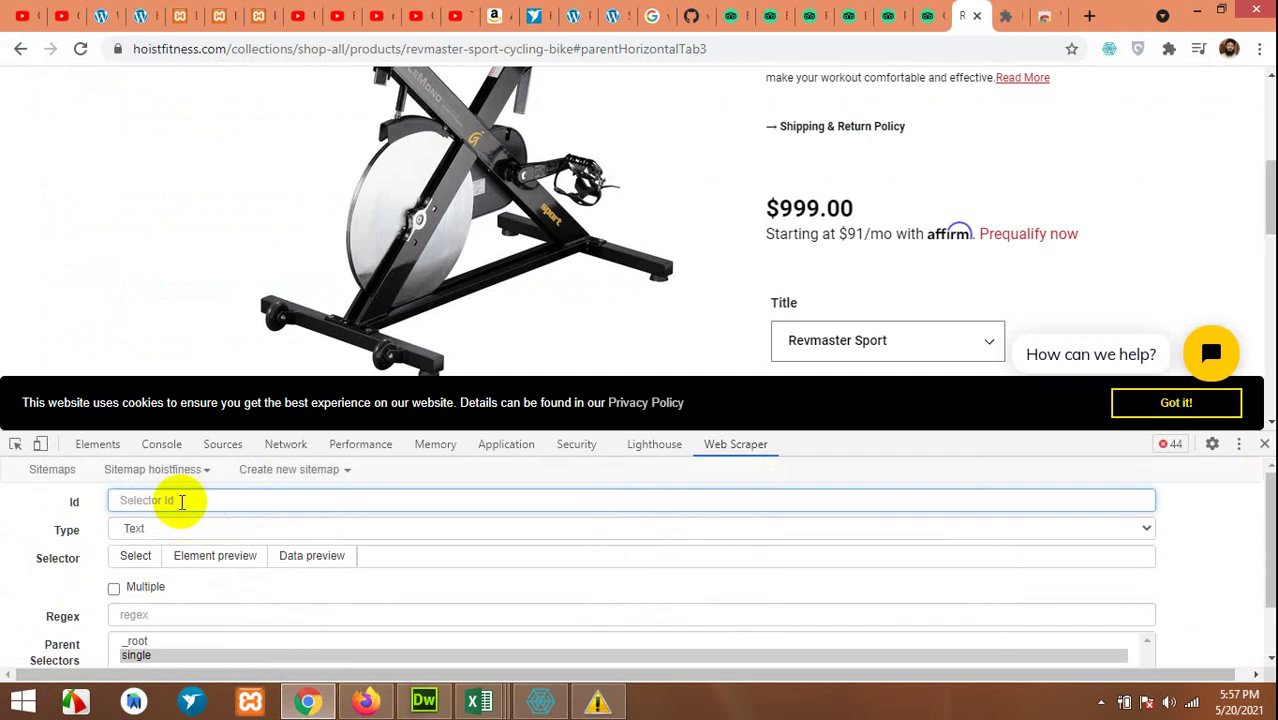
type("category")
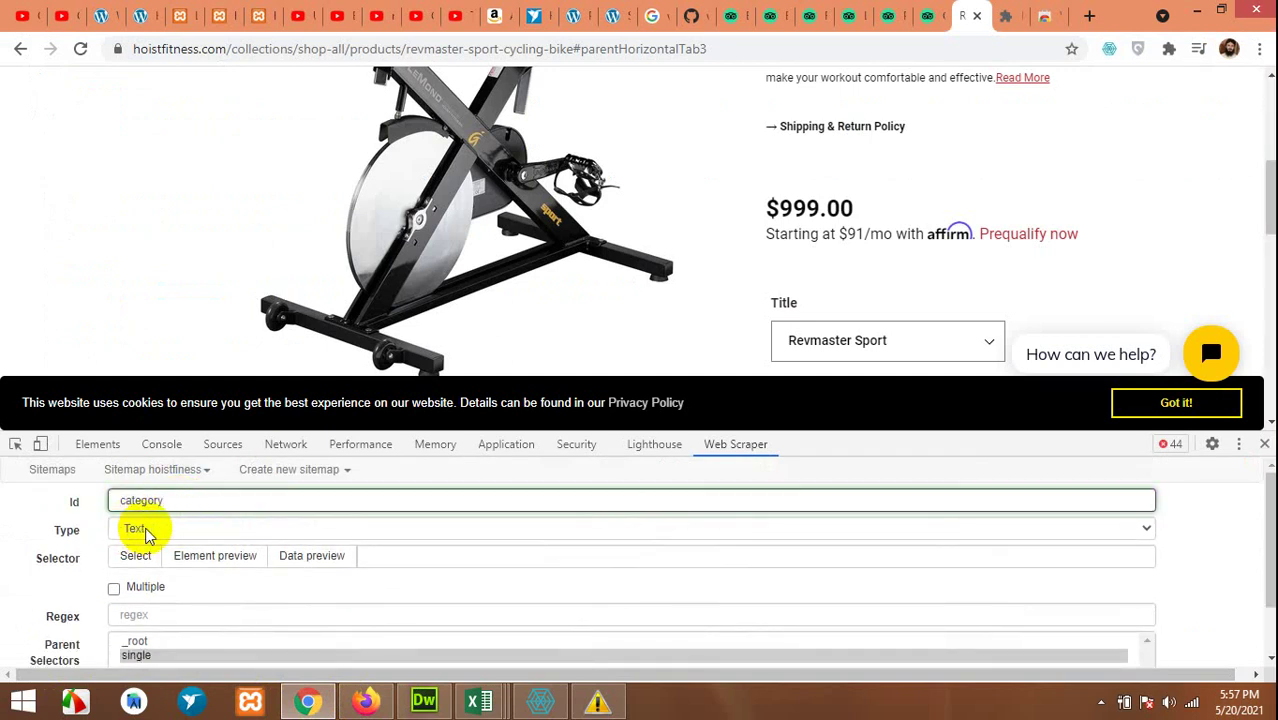
left_click(145, 535)
left_click(143, 431)
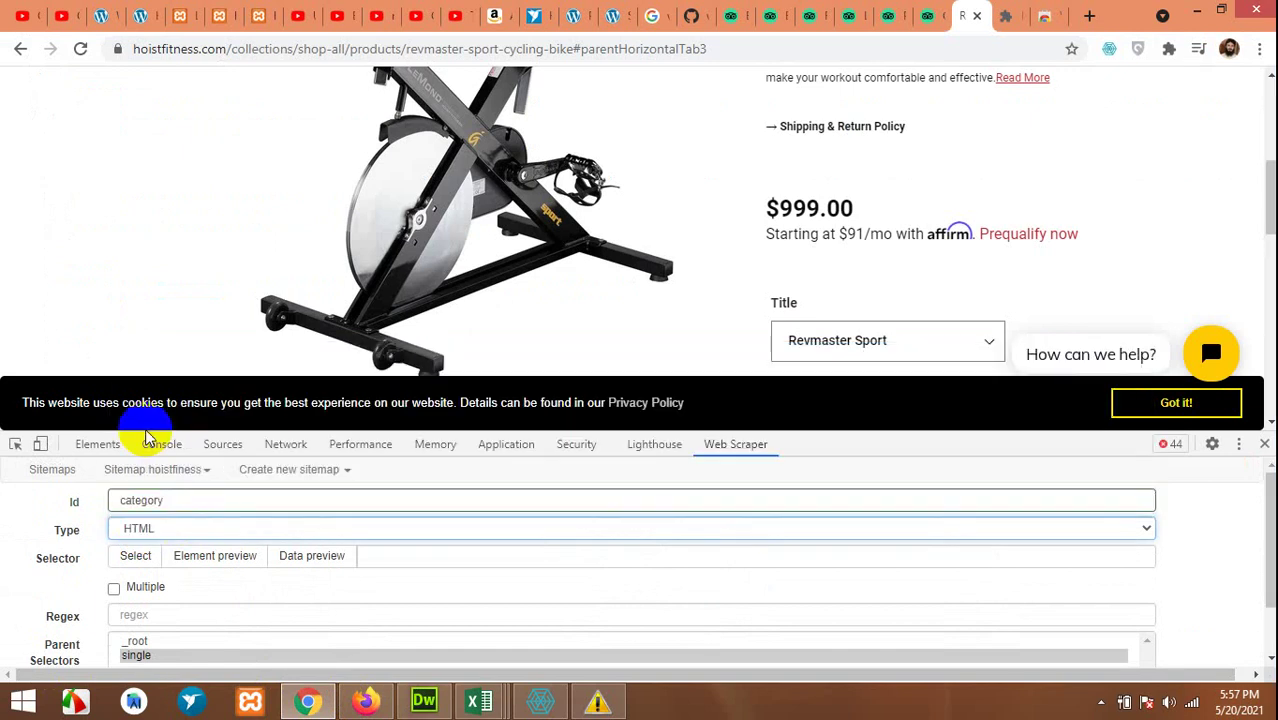
- Set the CSS selector of "category" to ".analytics" and preview its data
left_click(380, 558)
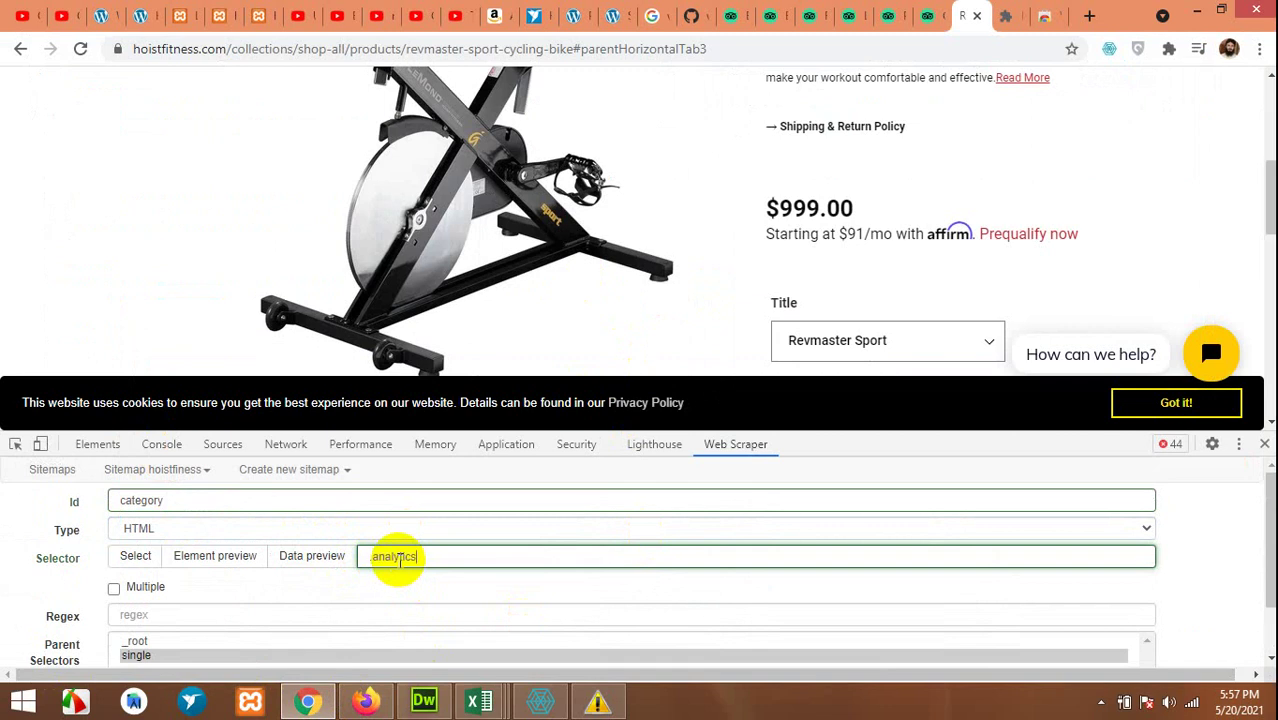
left_click(313, 562)
scroll(407, 580, "down", 2)
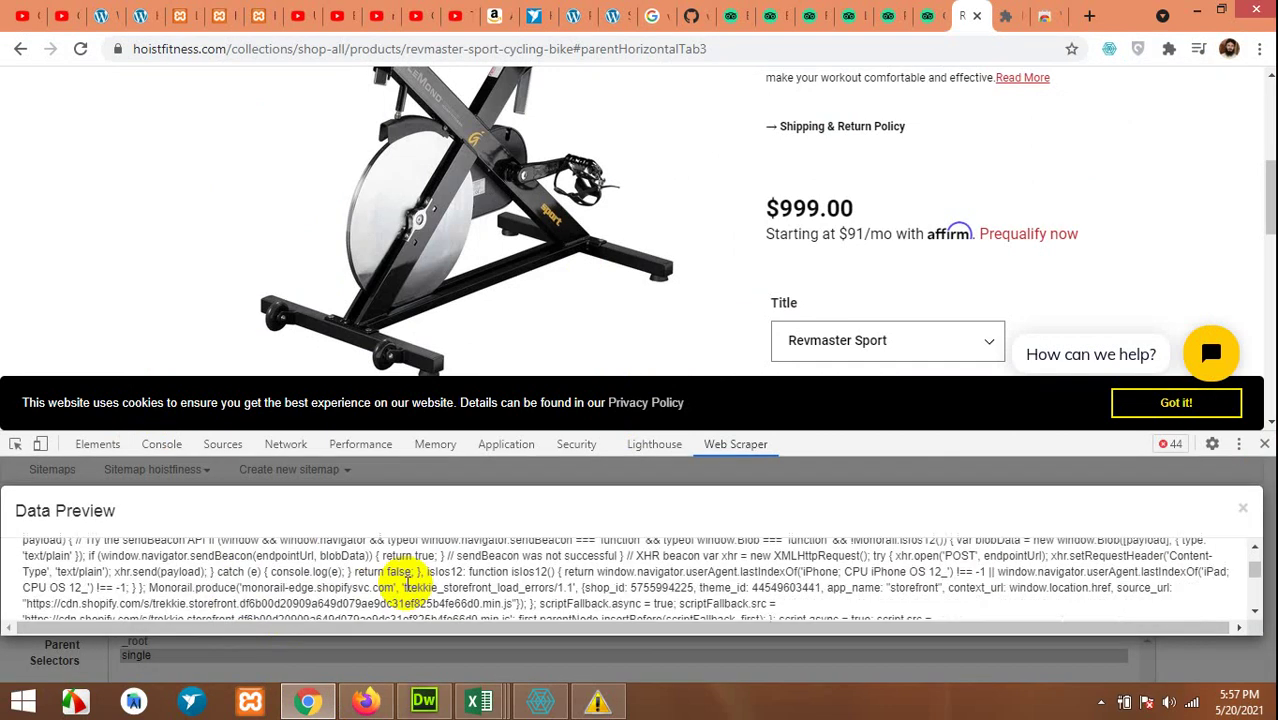
scroll(560, 585, "down", 5)
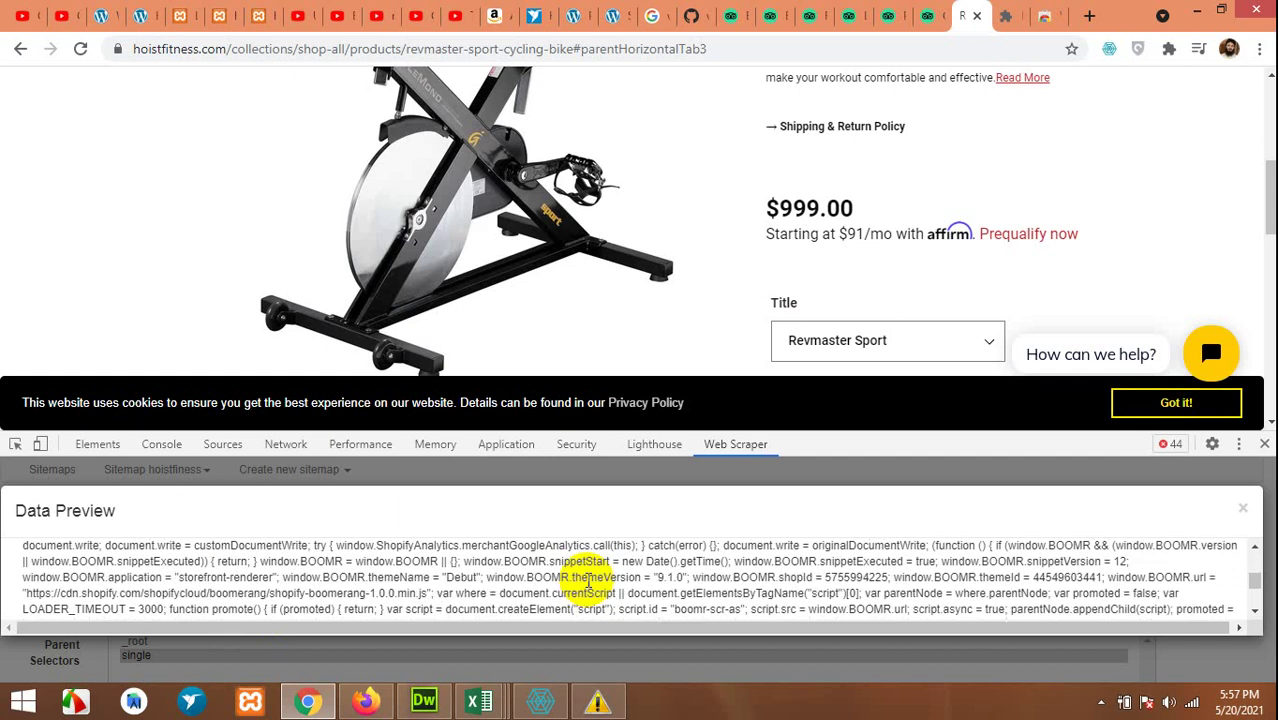
scroll(589, 580, "down", 3)
left_click(1244, 511)
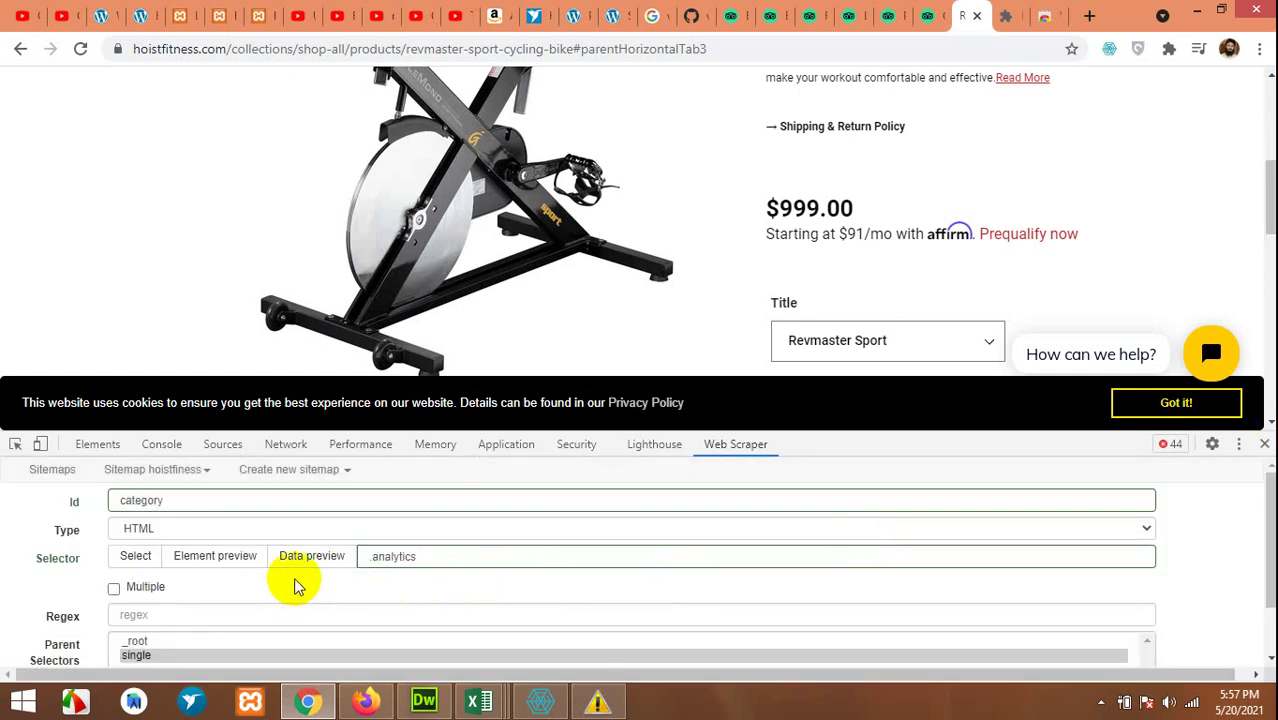
- Switch to Firefox, find the first "category" match in the page source and copy the text "category":""," from it
scroll(295, 586, "down", 1)
left_click(157, 550)
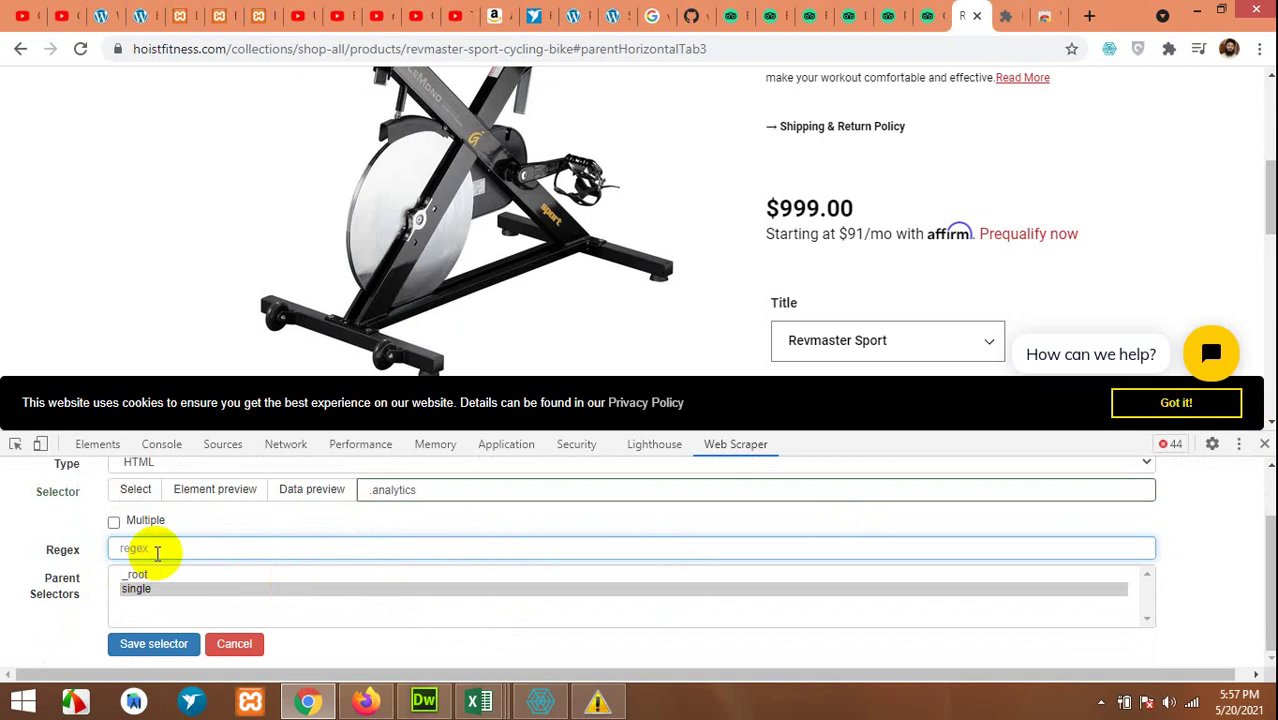
left_click(365, 701)
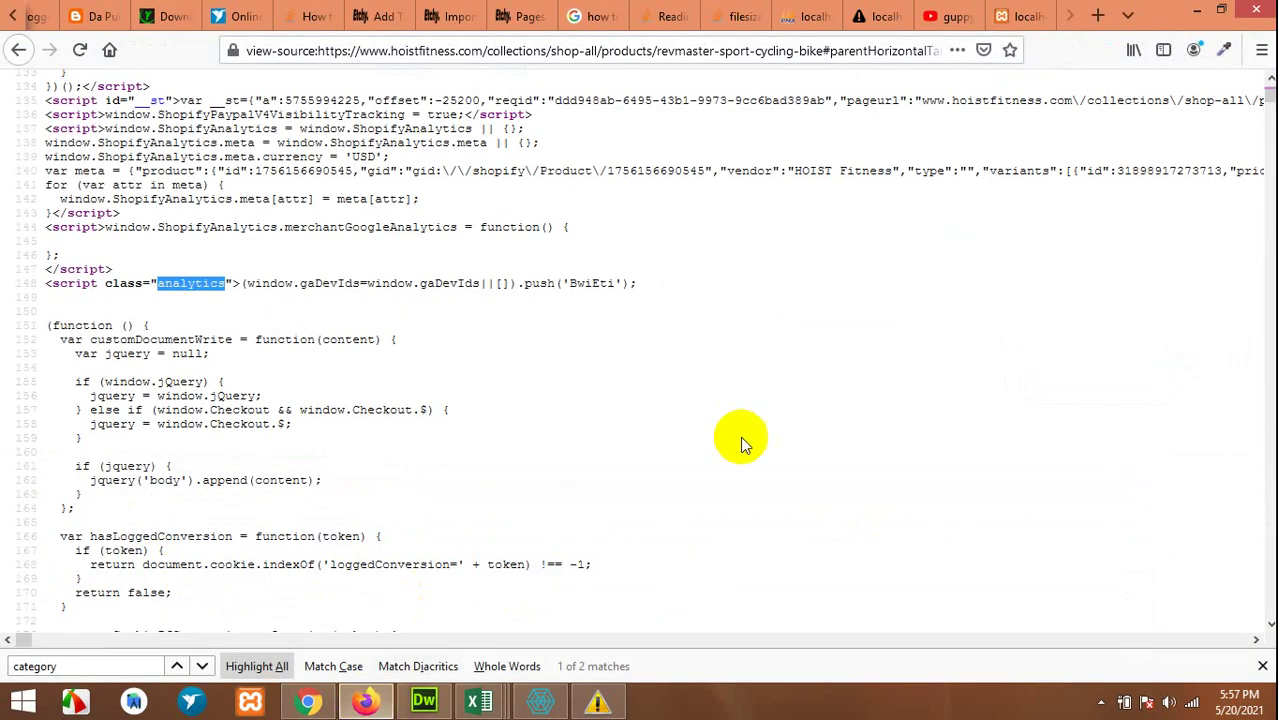
left_click(202, 666)
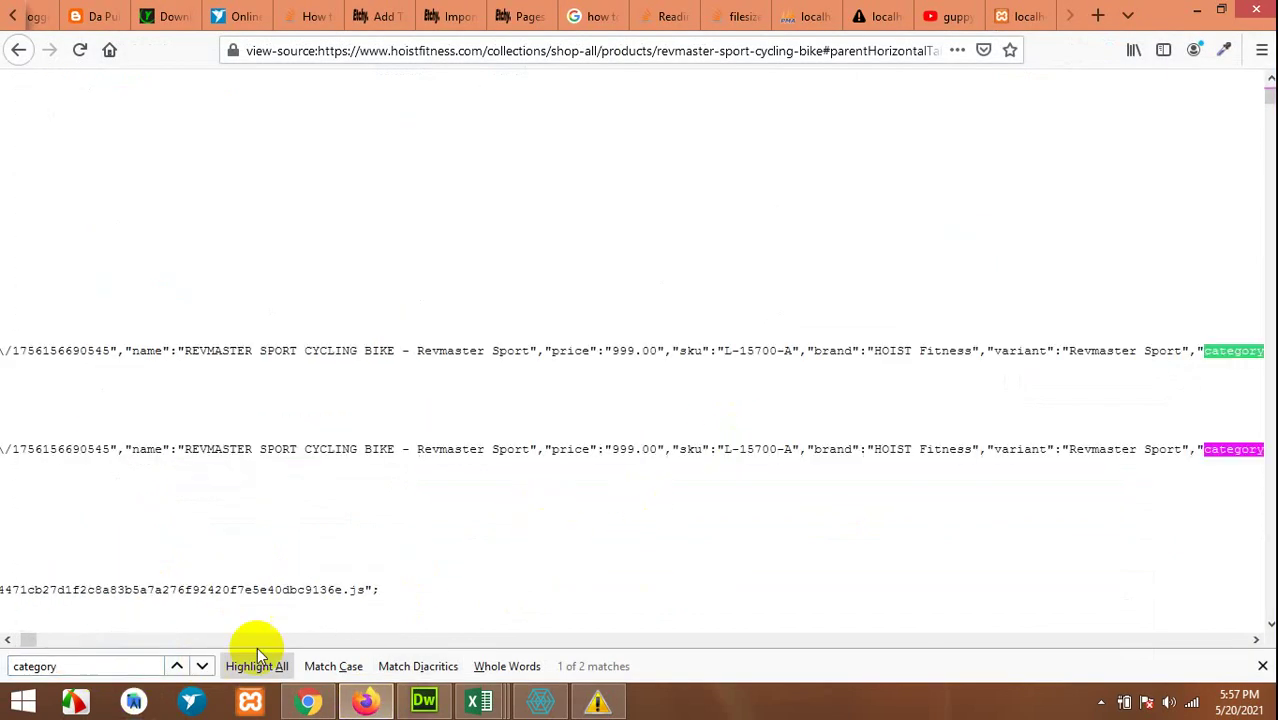
left_click(1256, 640)
left_click(1256, 640)
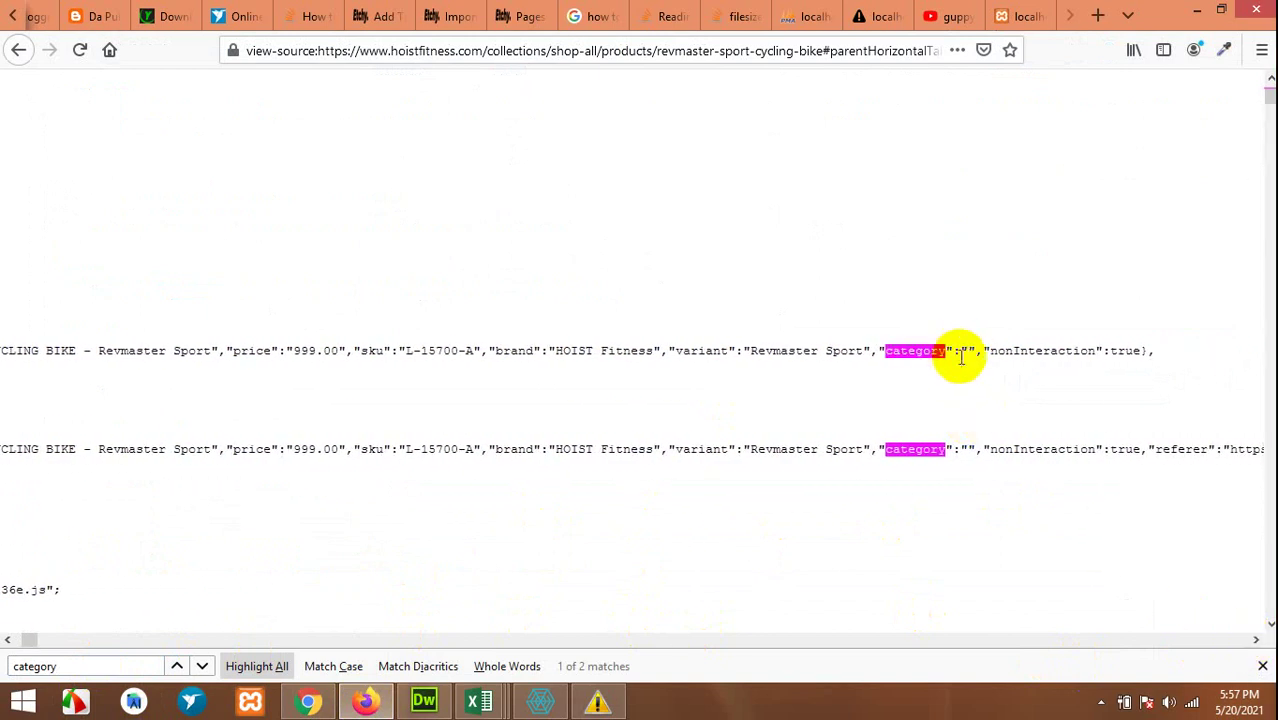
left_click_drag(968, 353, 877, 352)
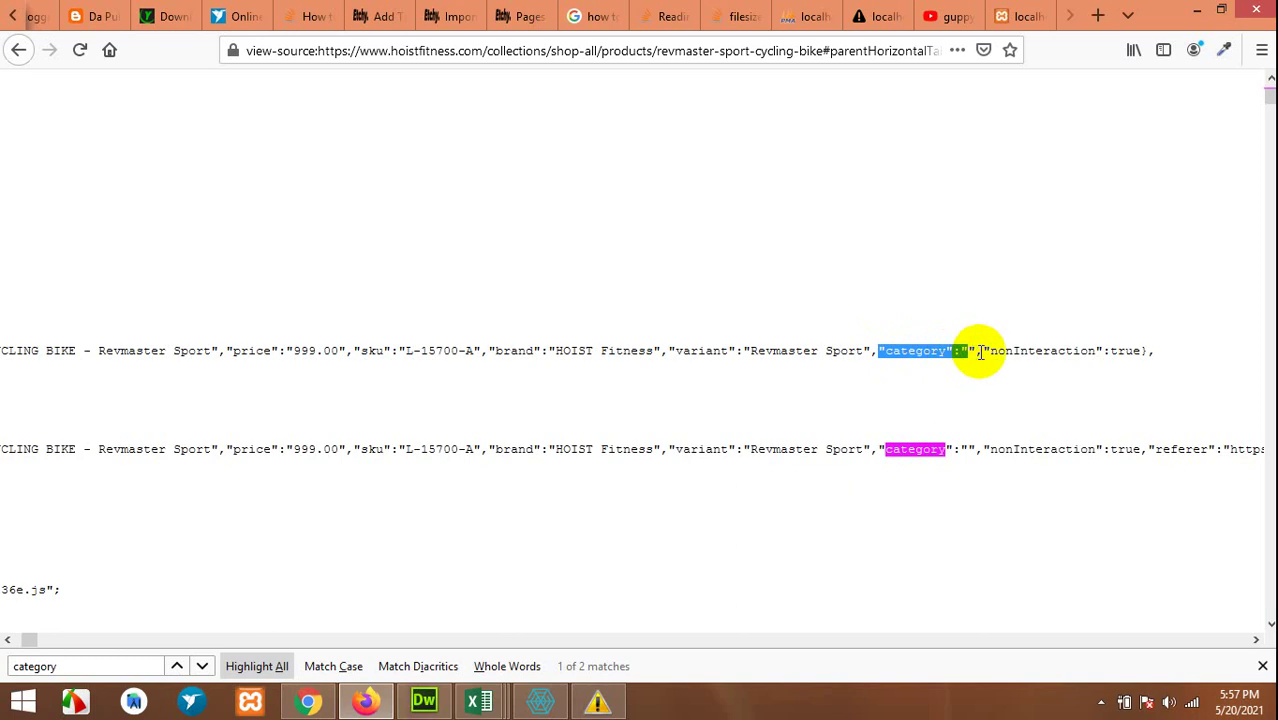
left_click_drag(993, 352, 892, 352)
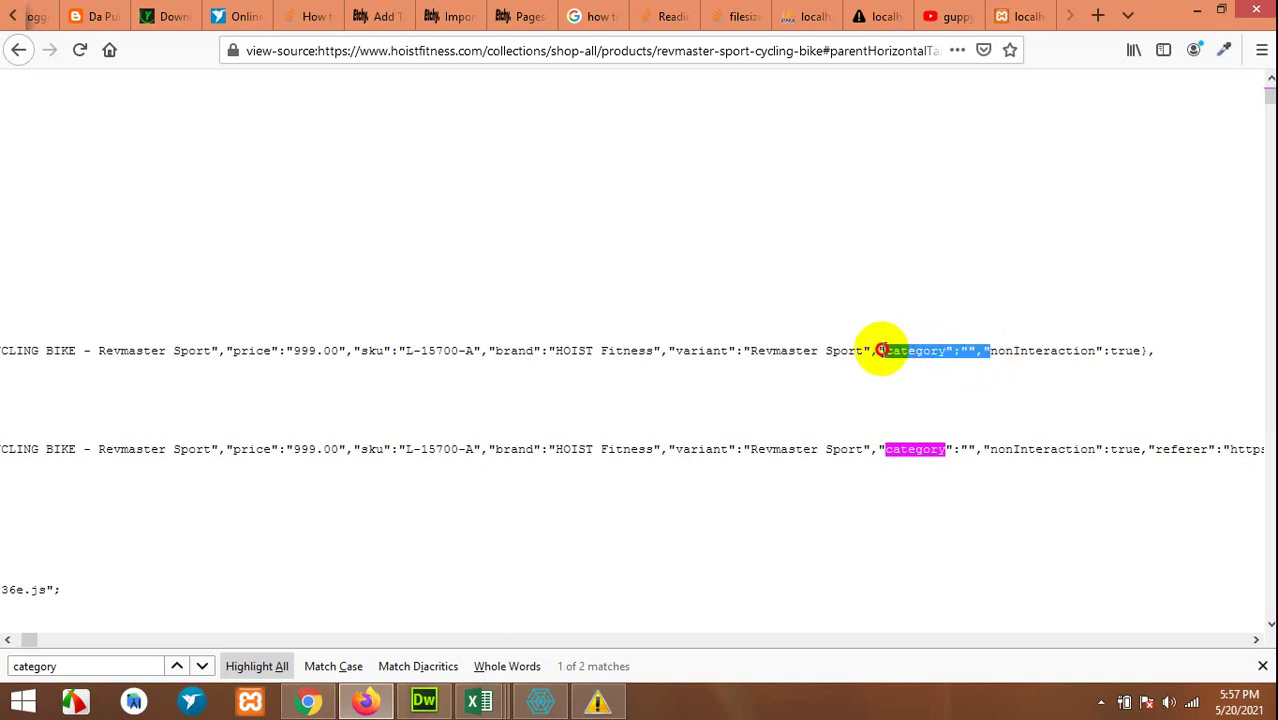
right_click(888, 347)
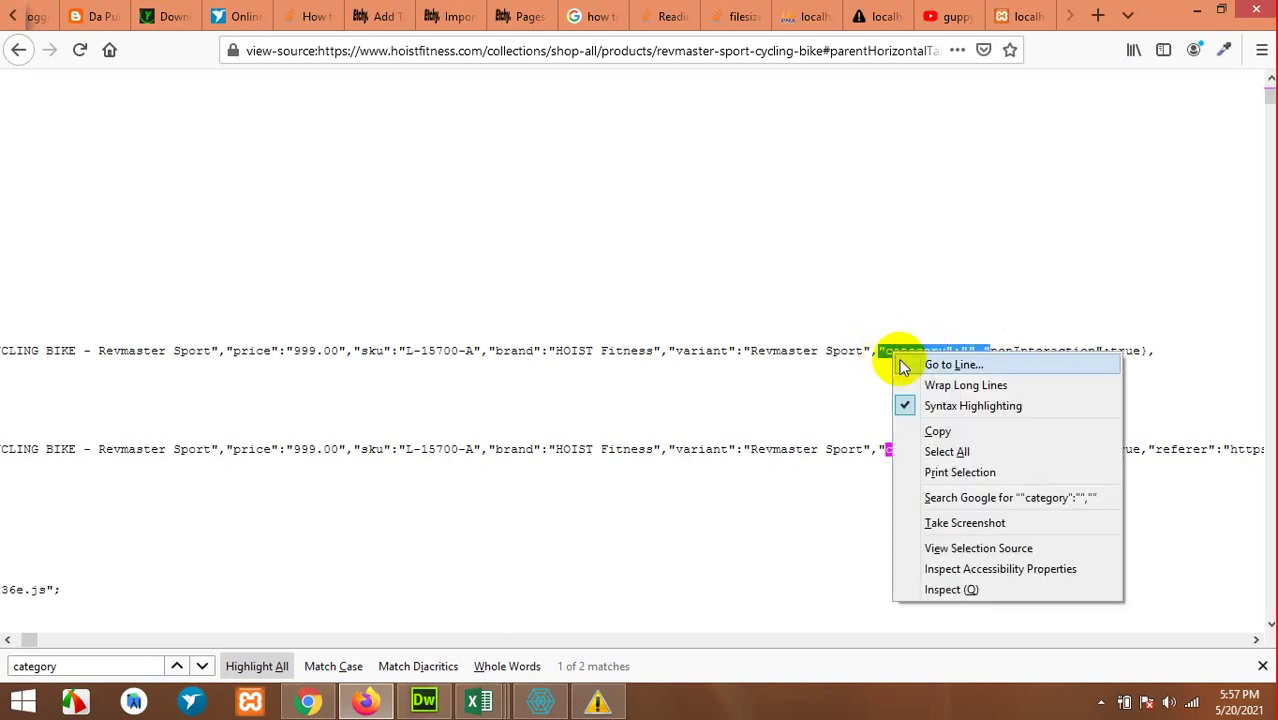
left_click(940, 430)
- Back in Chrome, paste the copied text as the regex of the "category" selector and extend it to "category":"","(.*)"
left_click(308, 701)
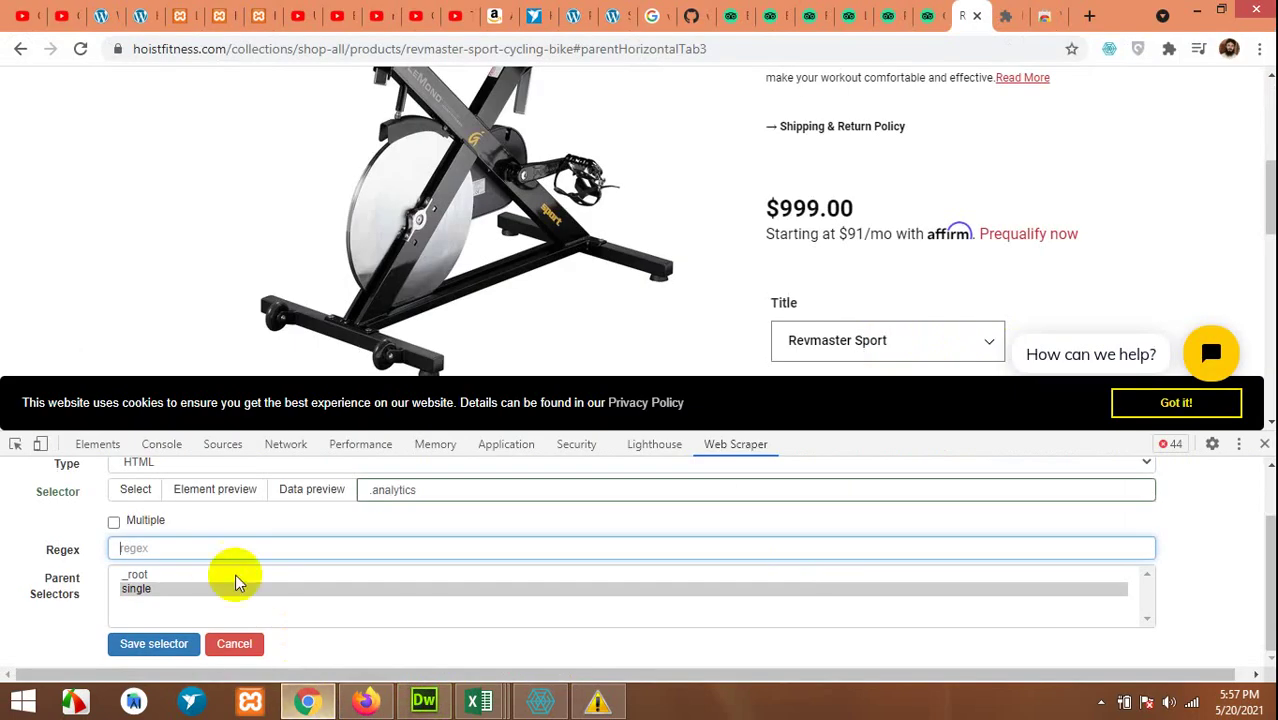
right_click(209, 548)
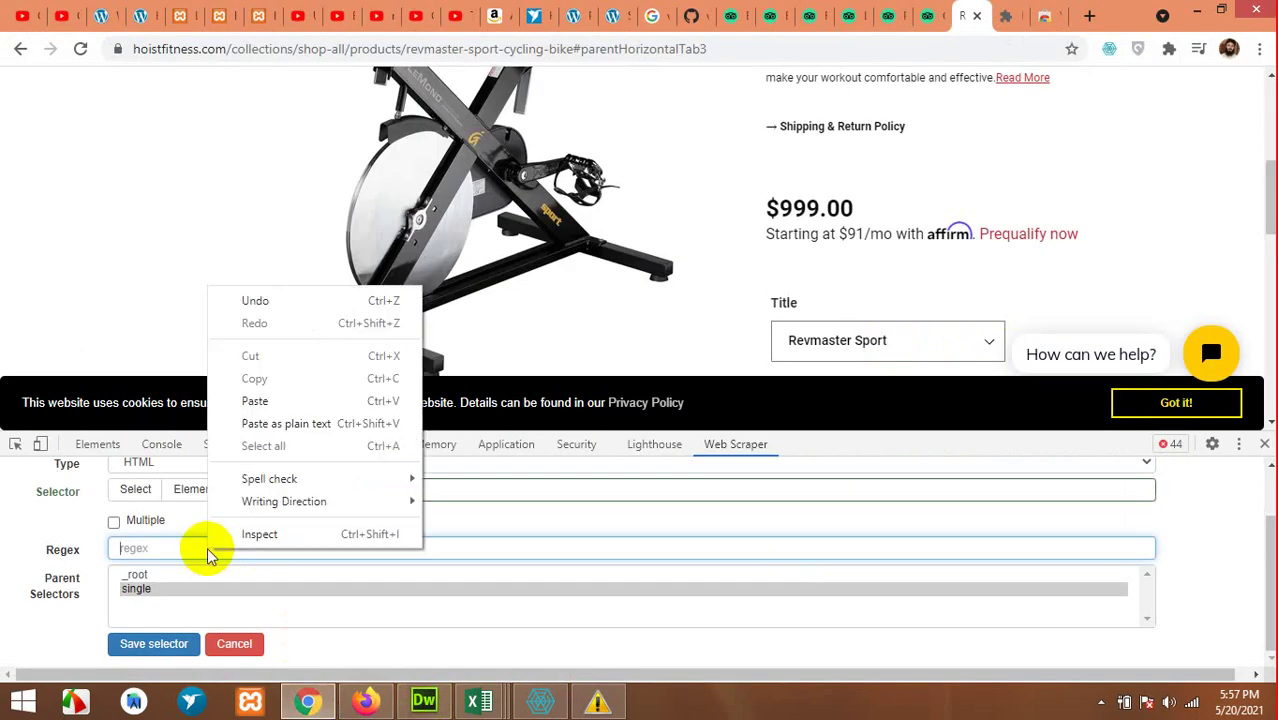
left_click(271, 399)
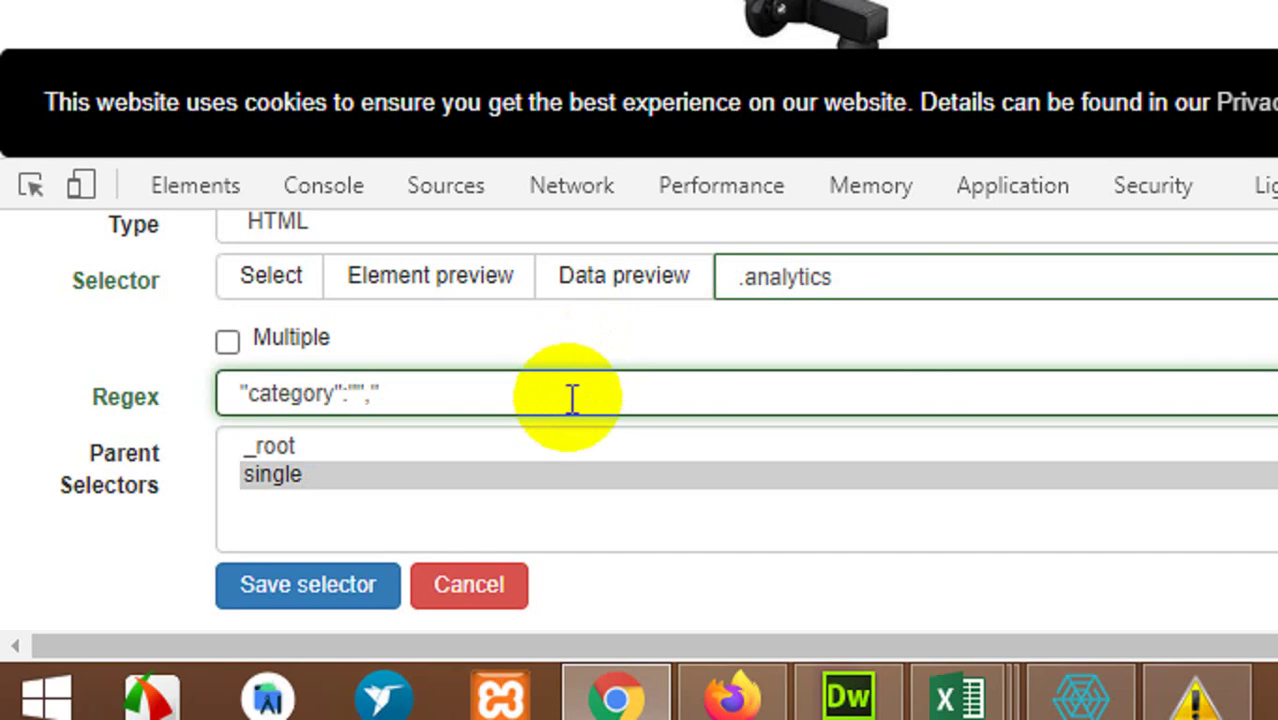
type("(.*")
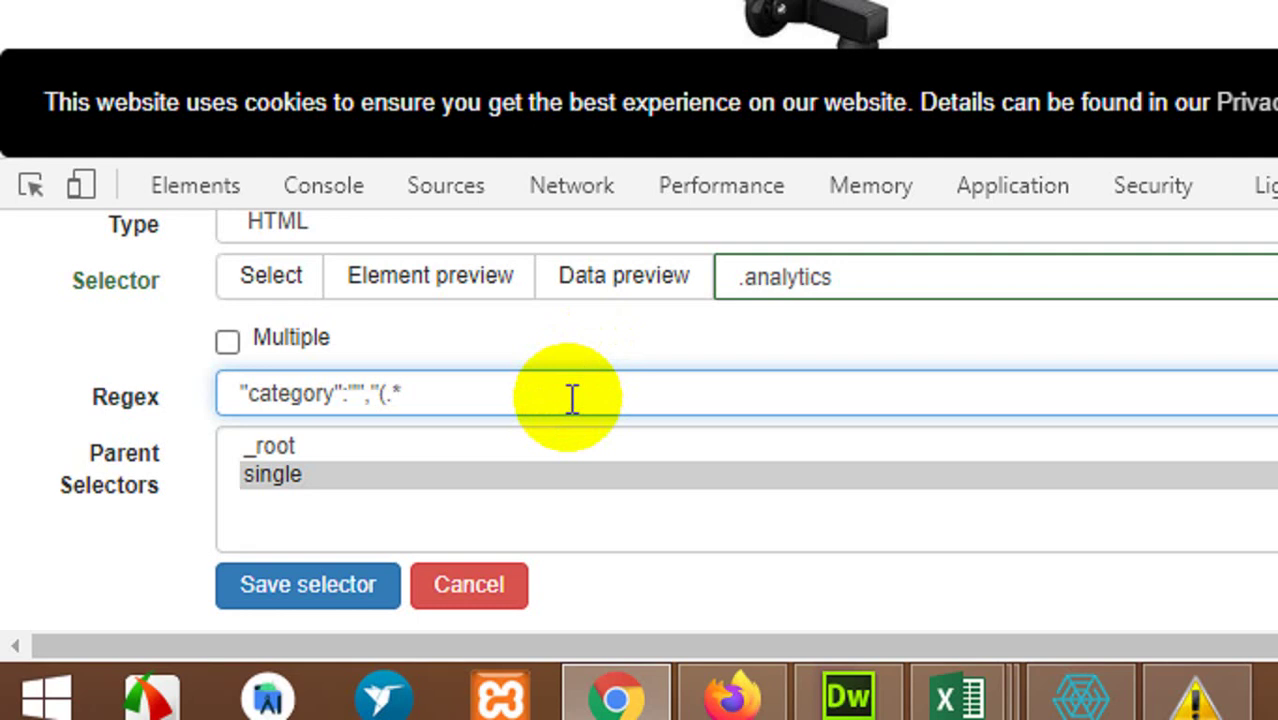
type(")")
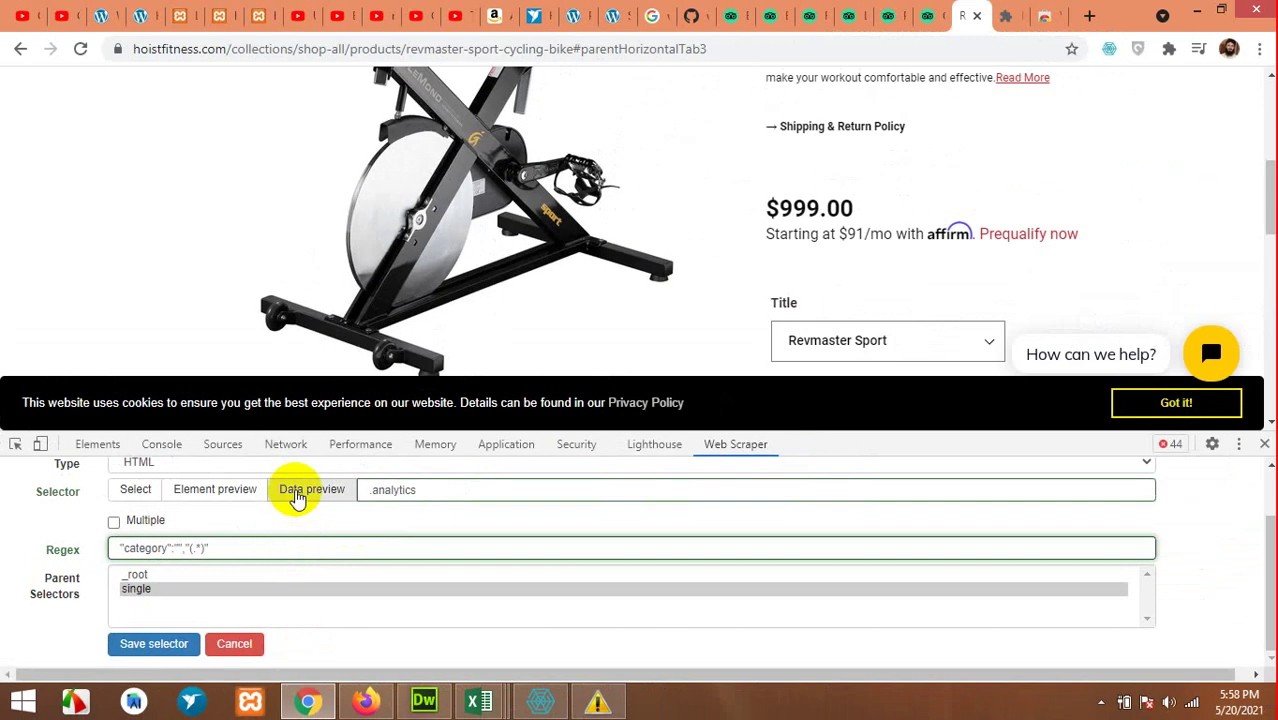
- Preview the data that the "category" selector extracts with the regex
left_click(624, 276)
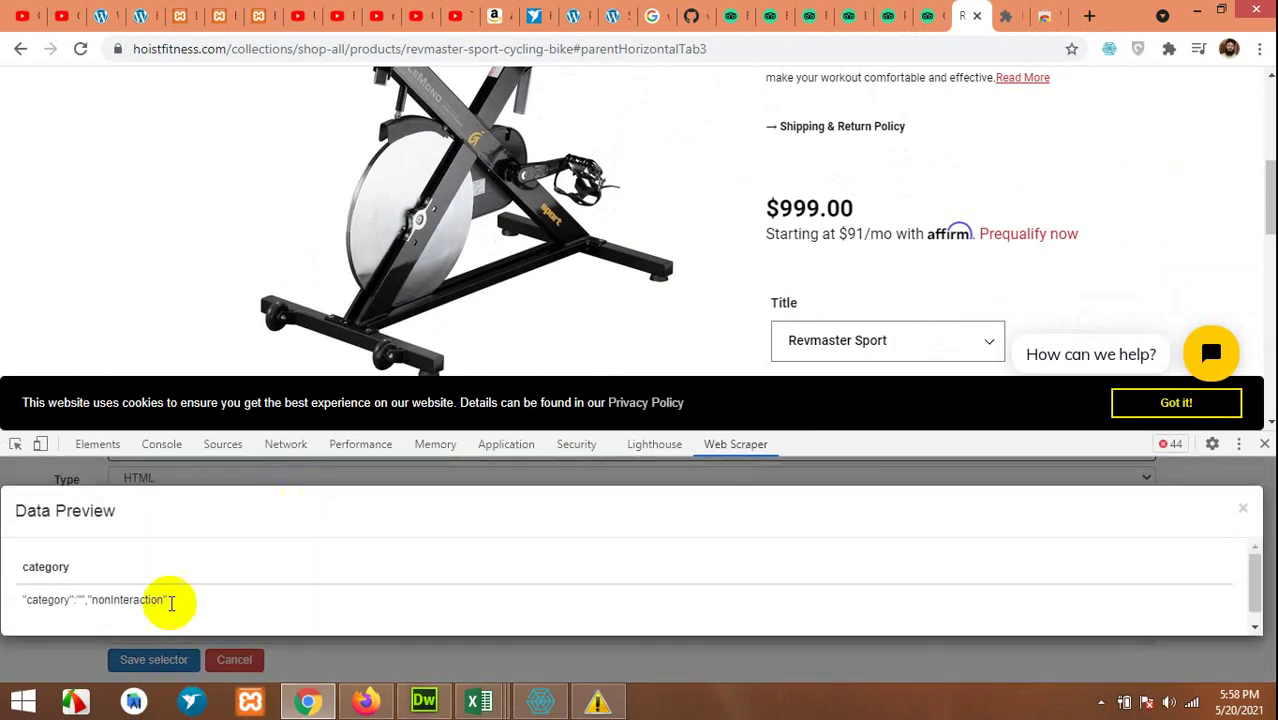
left_click_drag(22, 605, 177, 607)
left_click(79, 604)
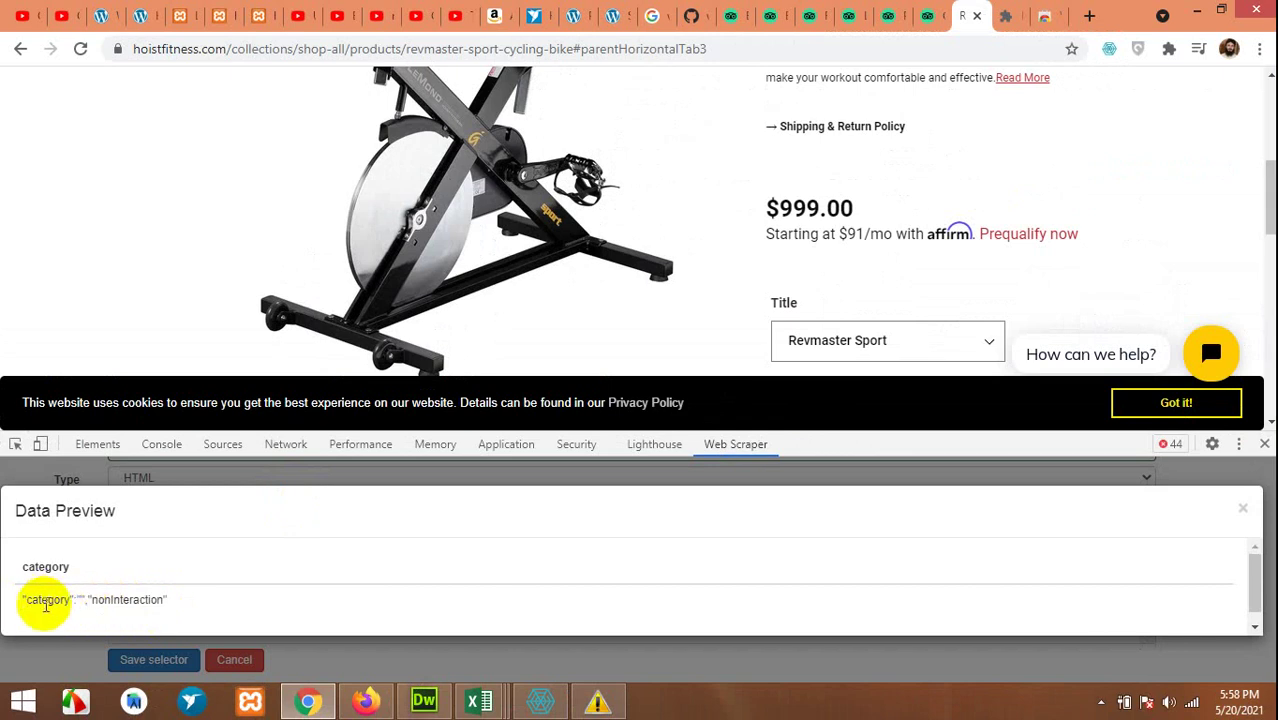
- Close the data preview and save the "category" selector
left_click(1240, 516)
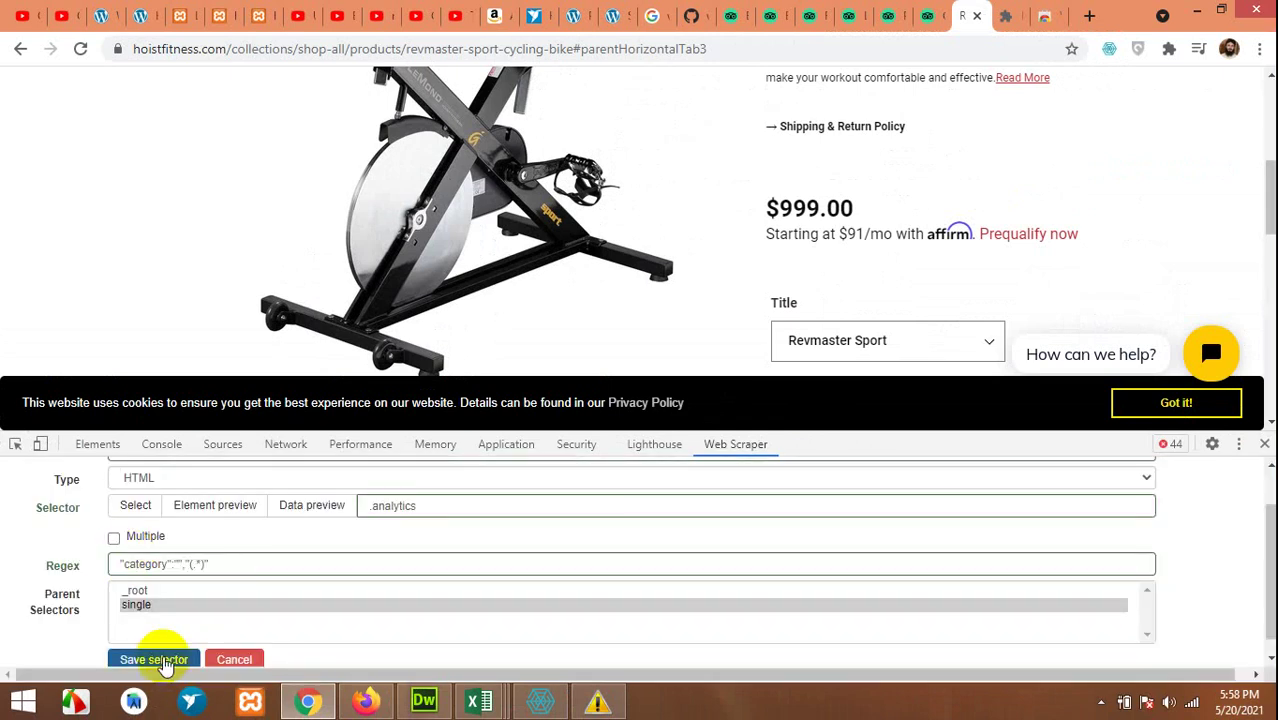
left_click(153, 660)
scroll(243, 580, "down", 1)
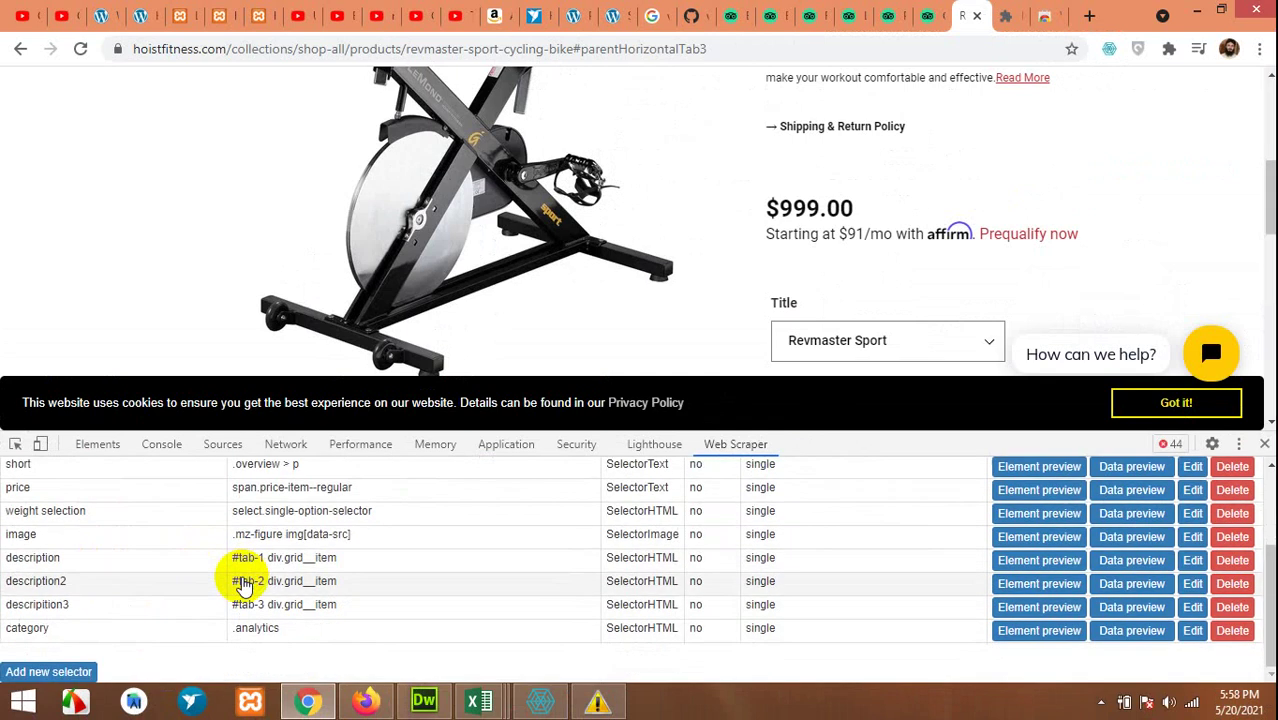
scroll(238, 585, "up", 2)
- Start scraping the hoistfiness sitemap
left_click(157, 476)
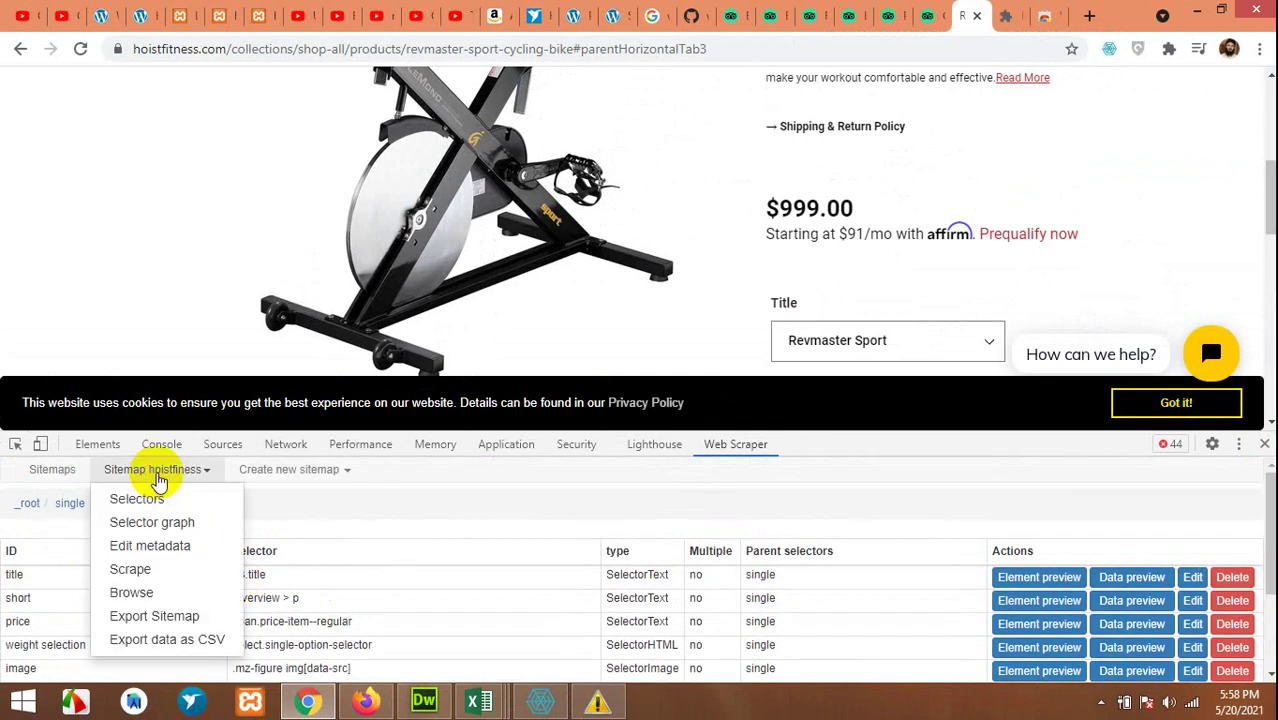
left_click(133, 570)
left_click(140, 587)
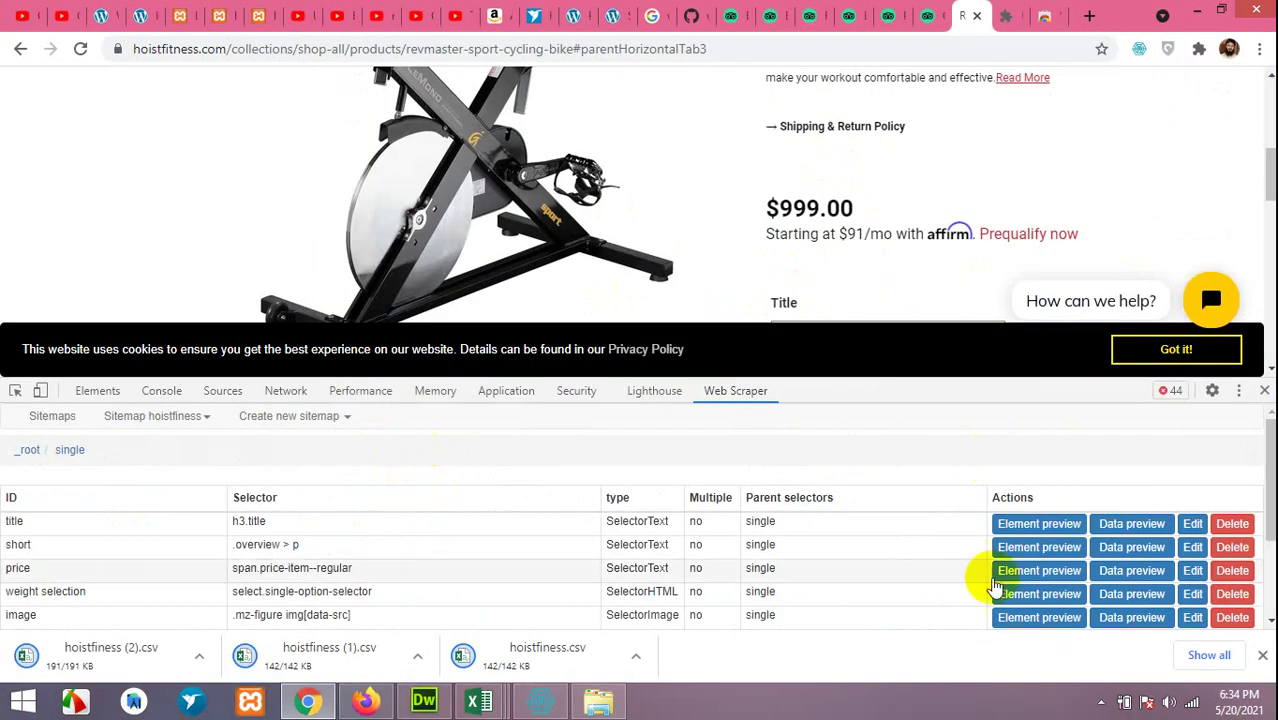
- Export the scraped hoistfiness data as CSV and download the generated file
left_click(1262, 655)
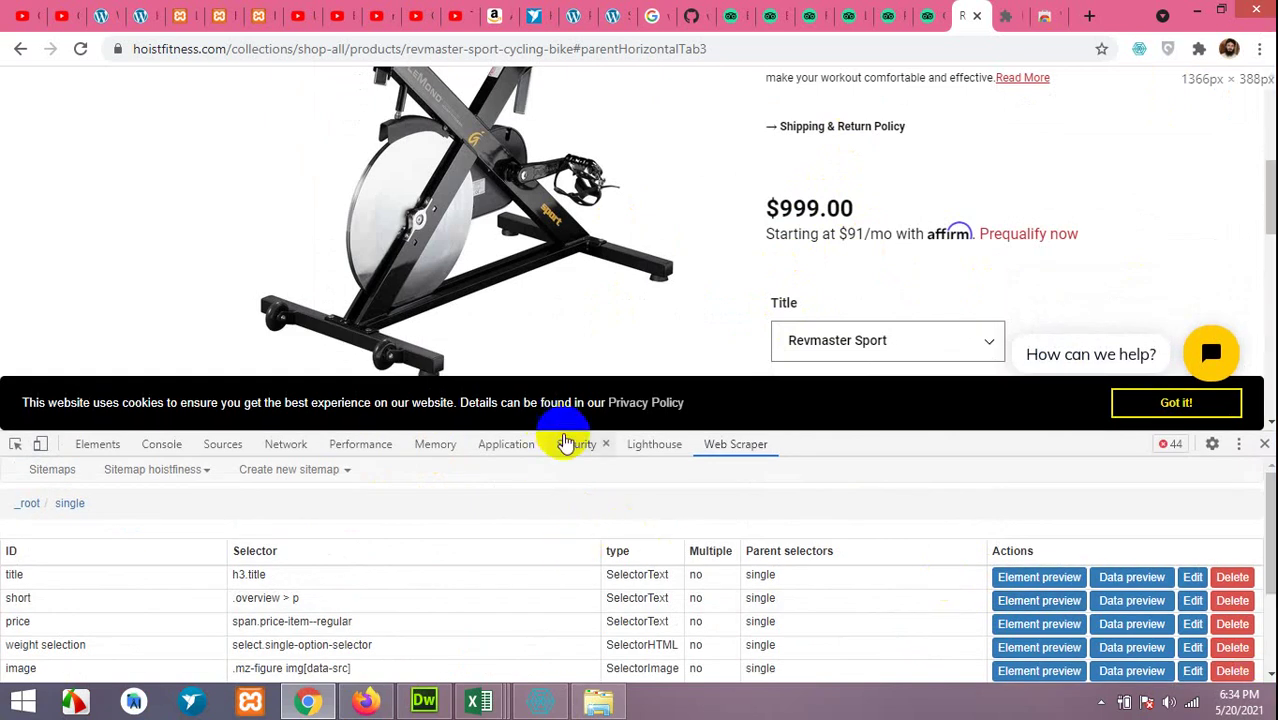
left_click(145, 471)
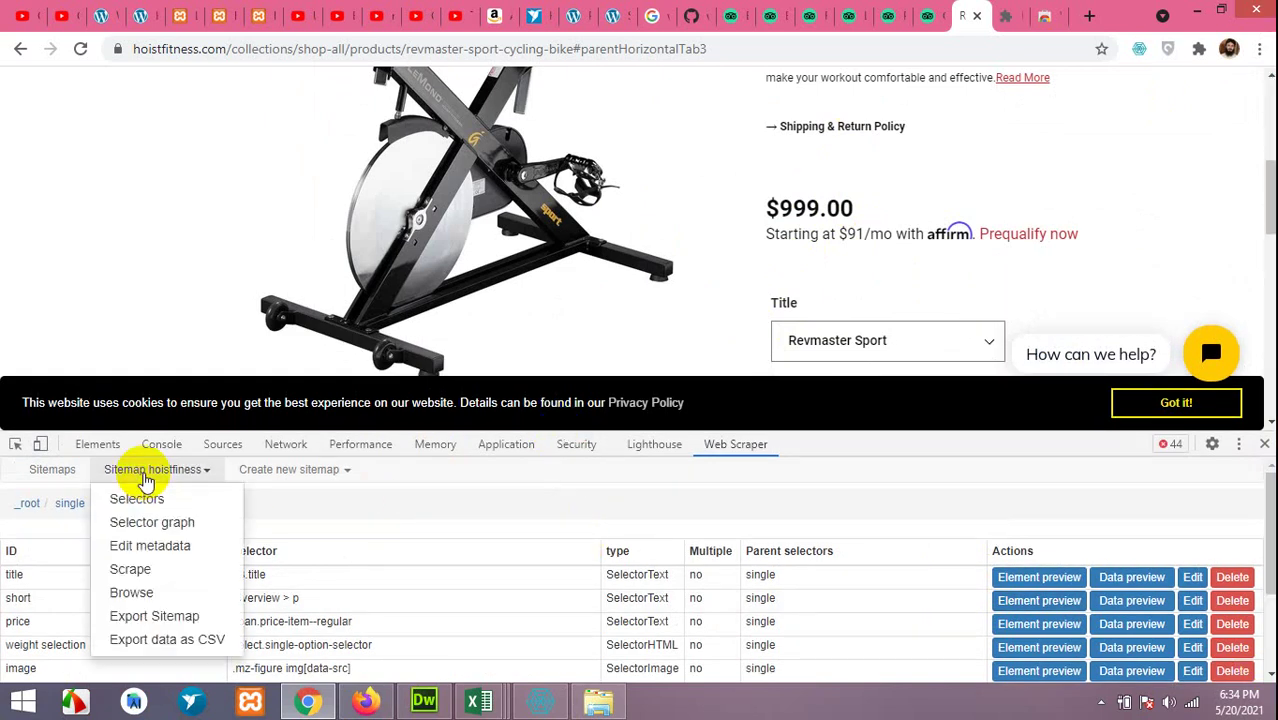
left_click(146, 640)
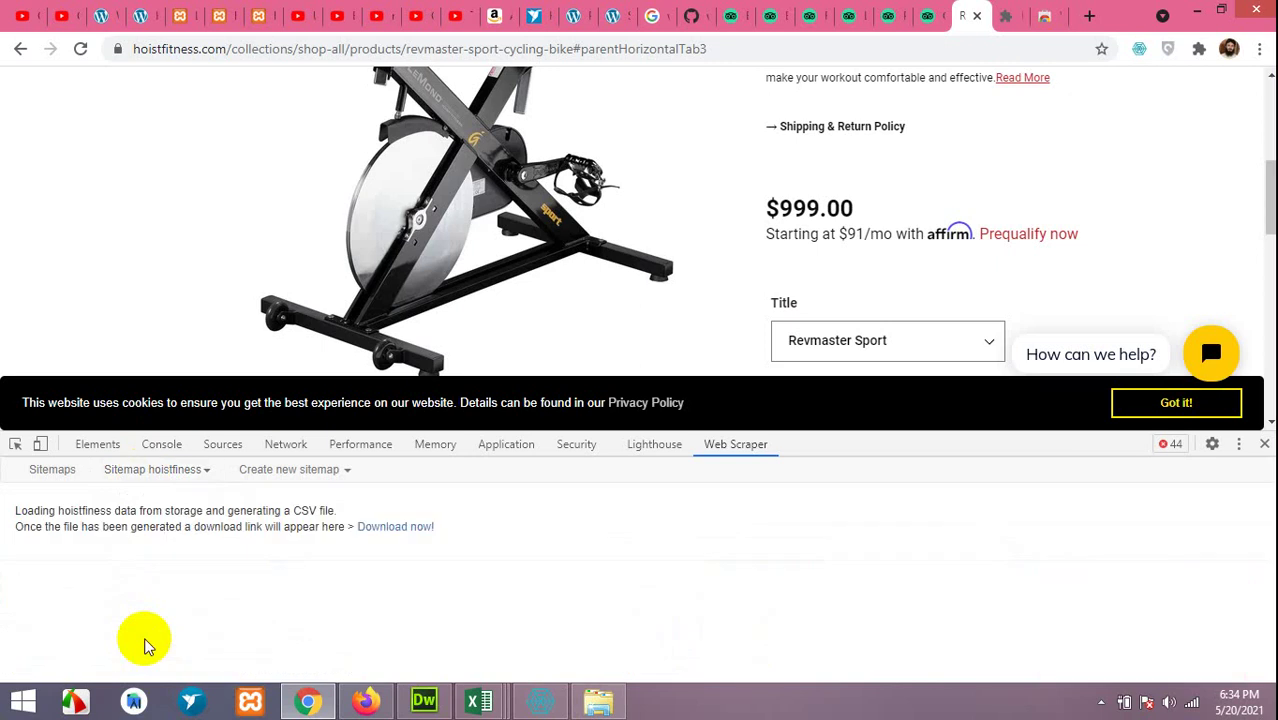
left_click(391, 528)
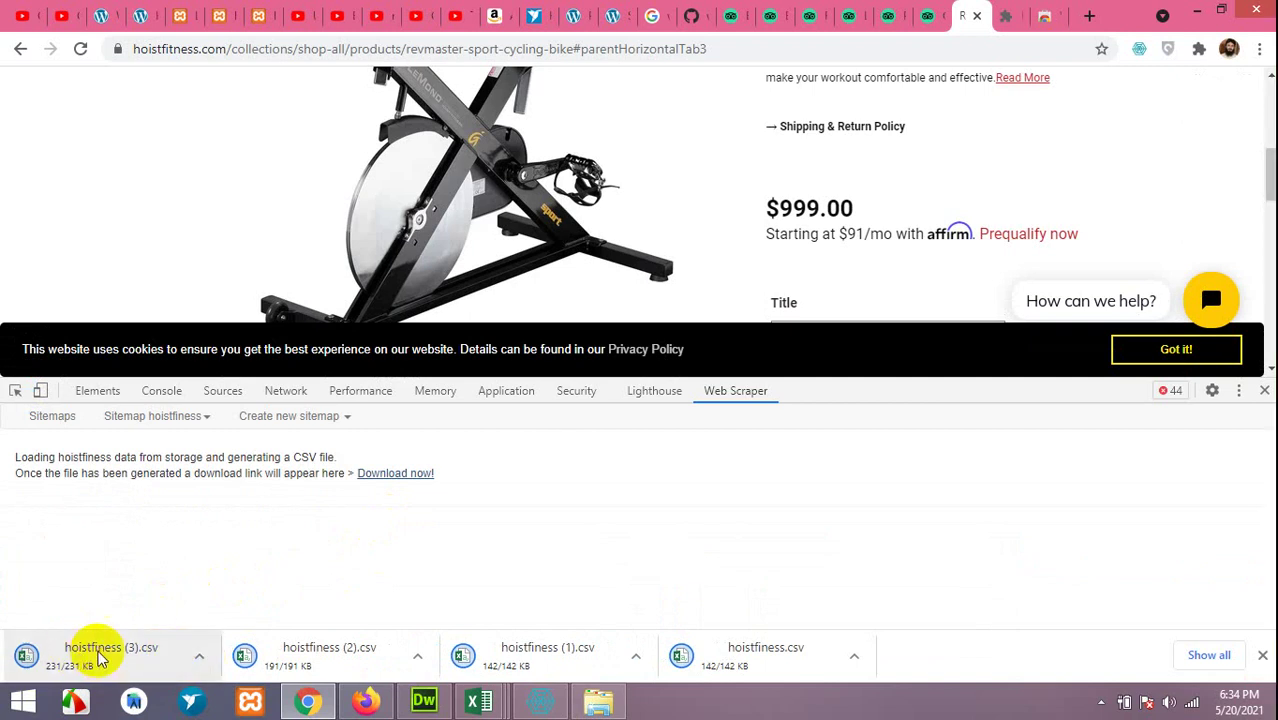
left_click(597, 703)
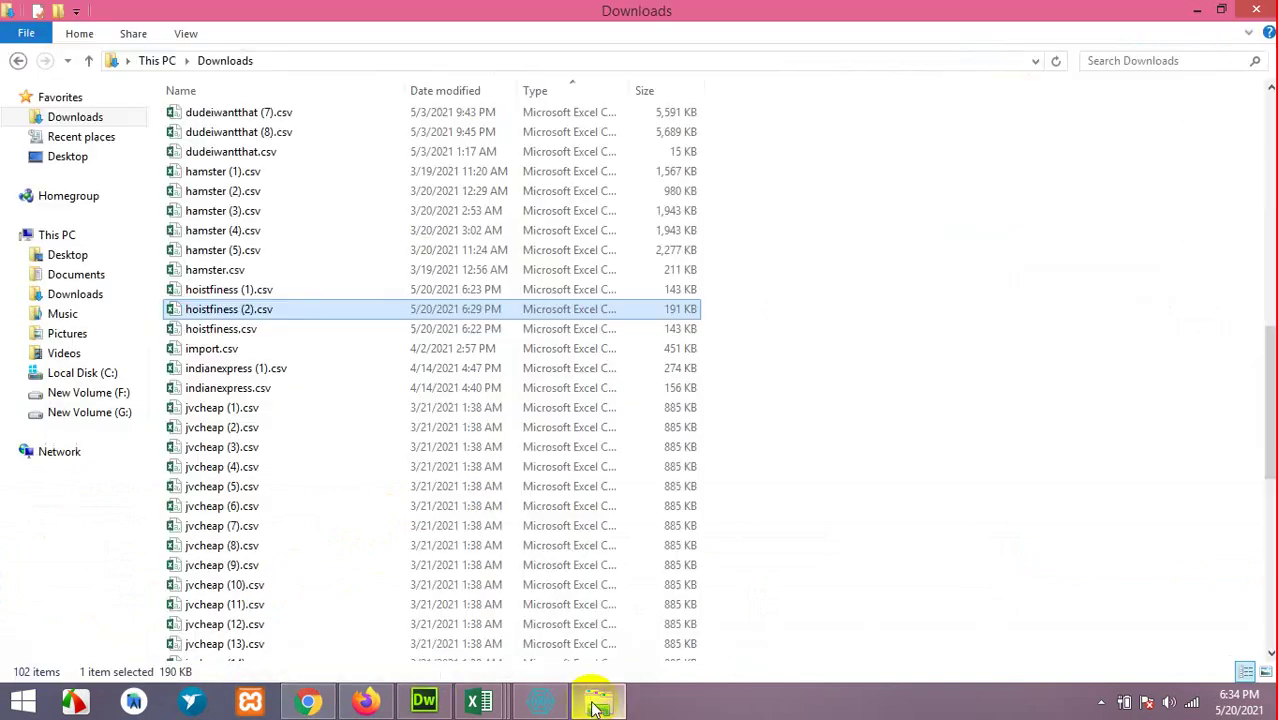
right_click(214, 311)
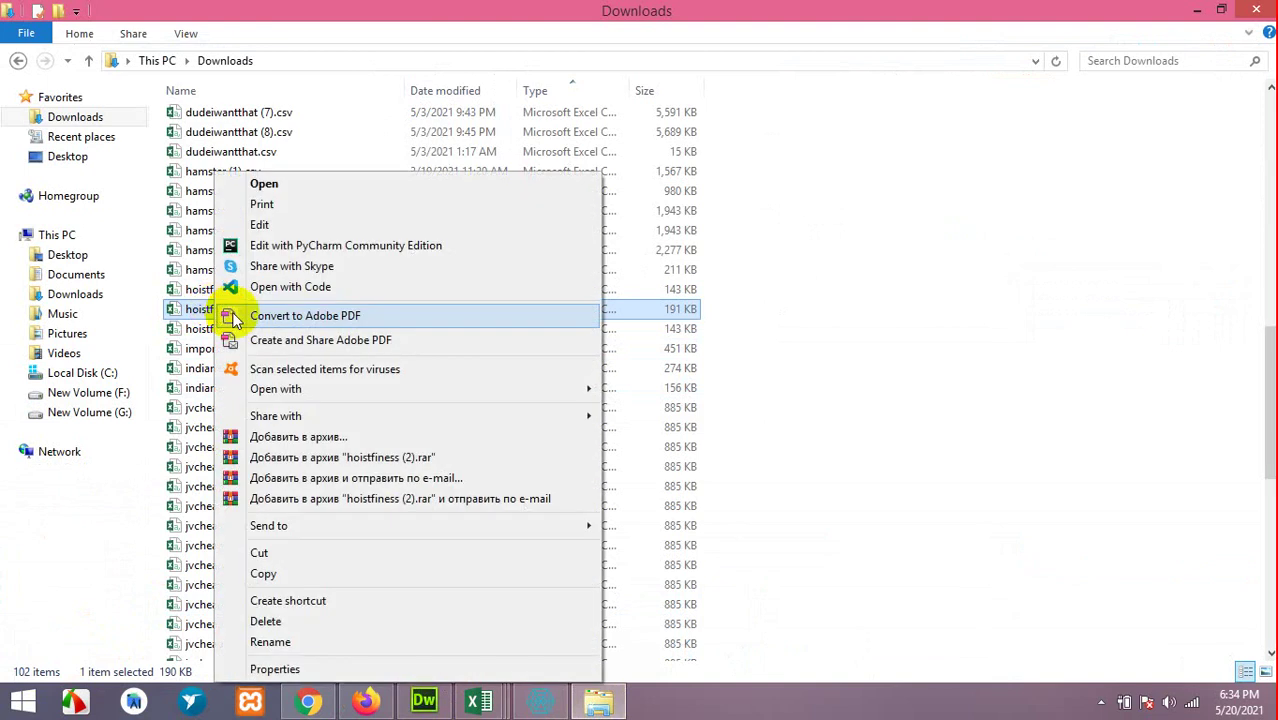
left_click(291, 192)
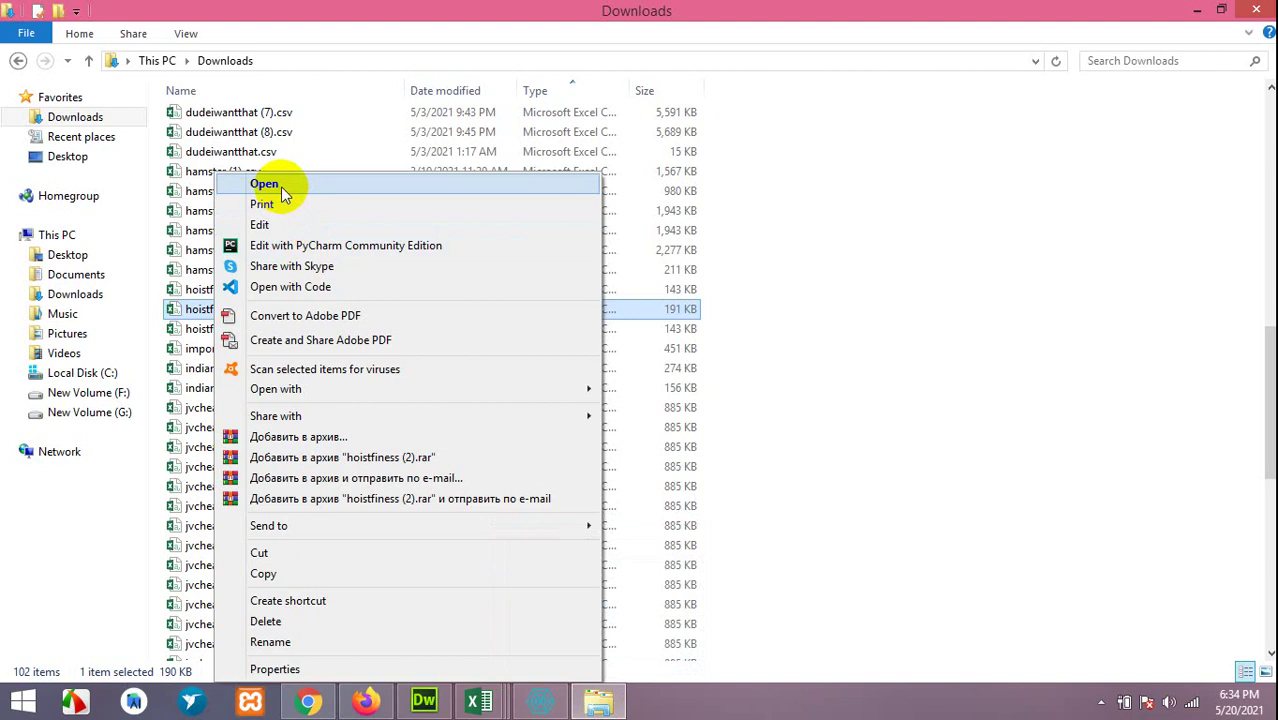
left_click(200, 290)
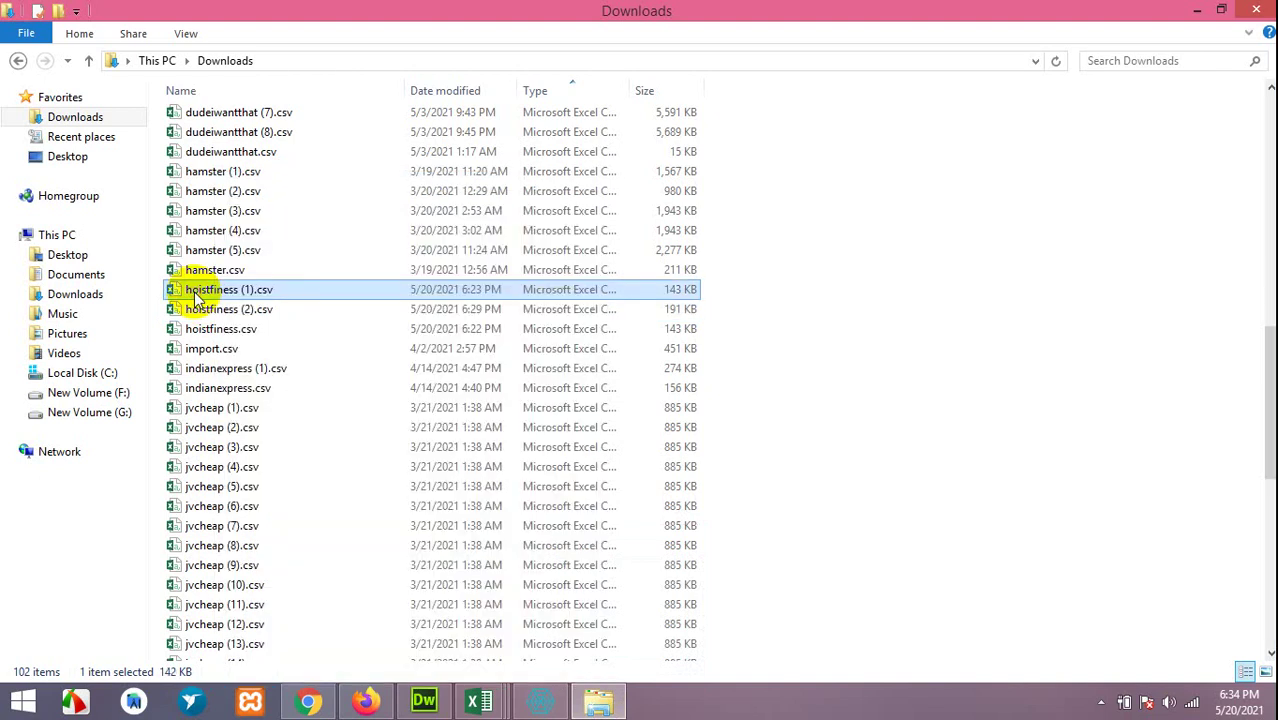
left_click(260, 314)
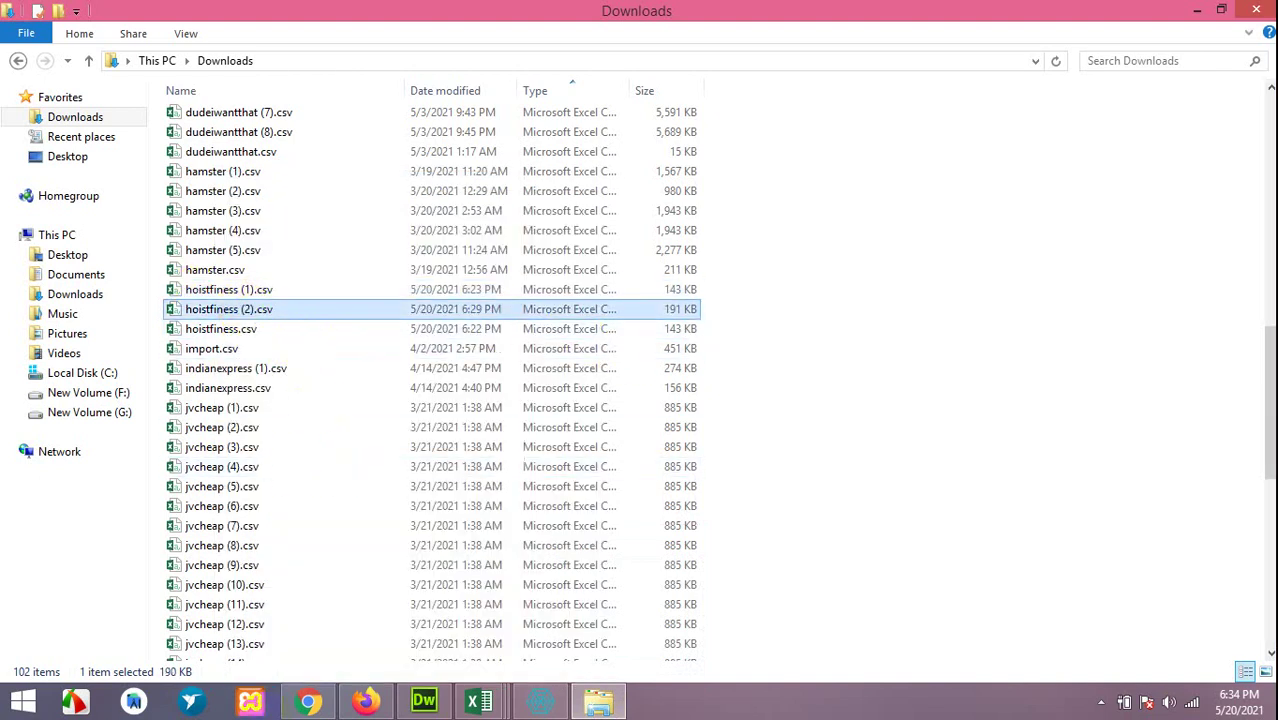
- Switch to File Explorer and open "hoistfiness (3).csv" from the Downloads folder in Excel
left_click(313, 703)
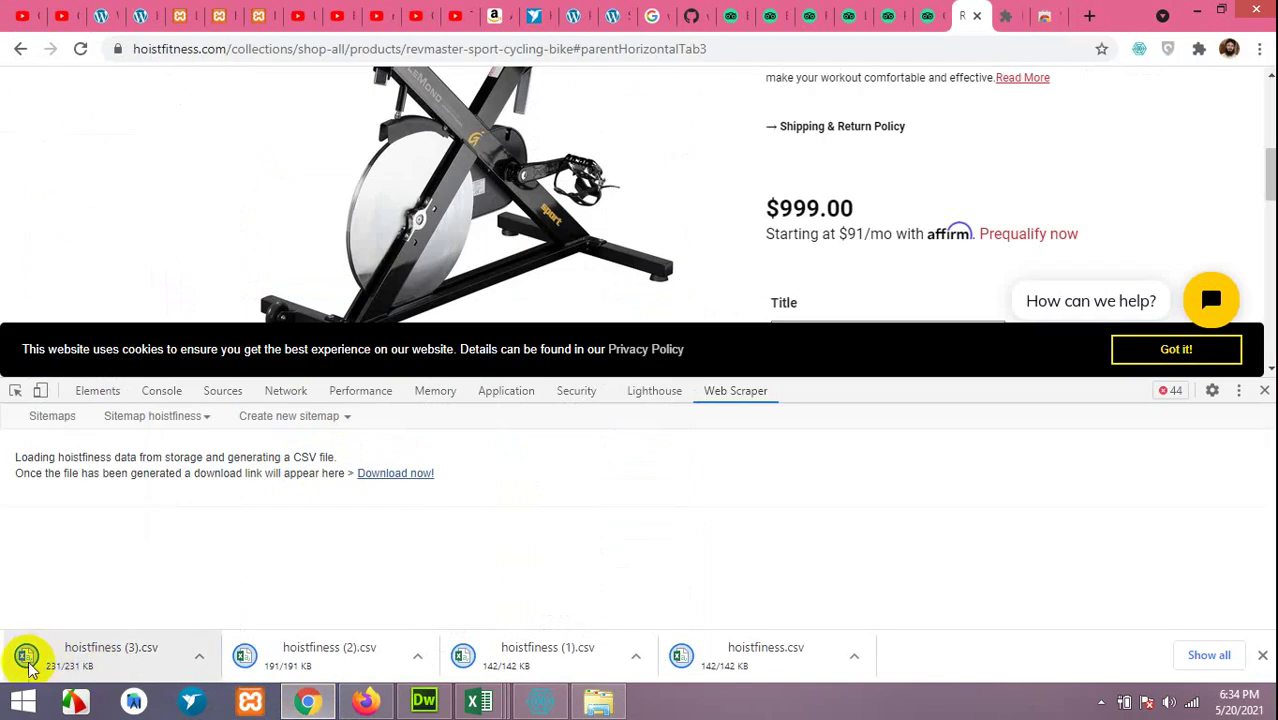
key("alt+Tab")
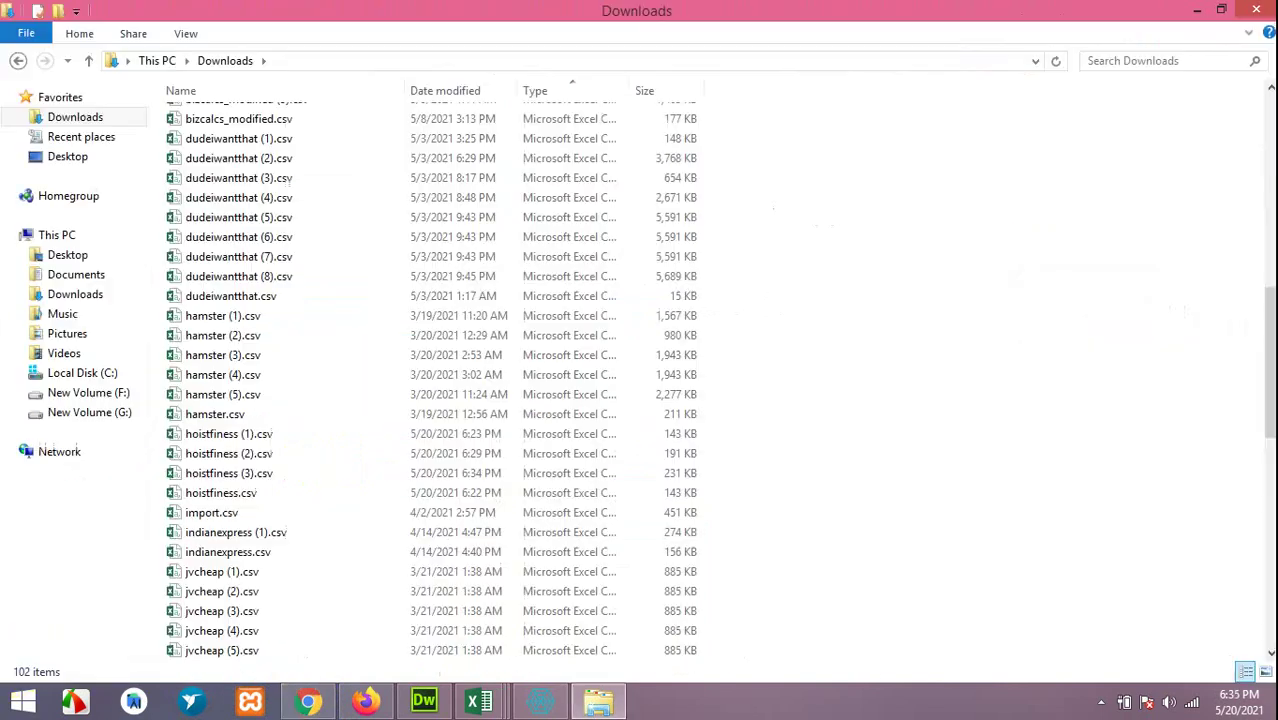
left_click(237, 476)
left_click(218, 479)
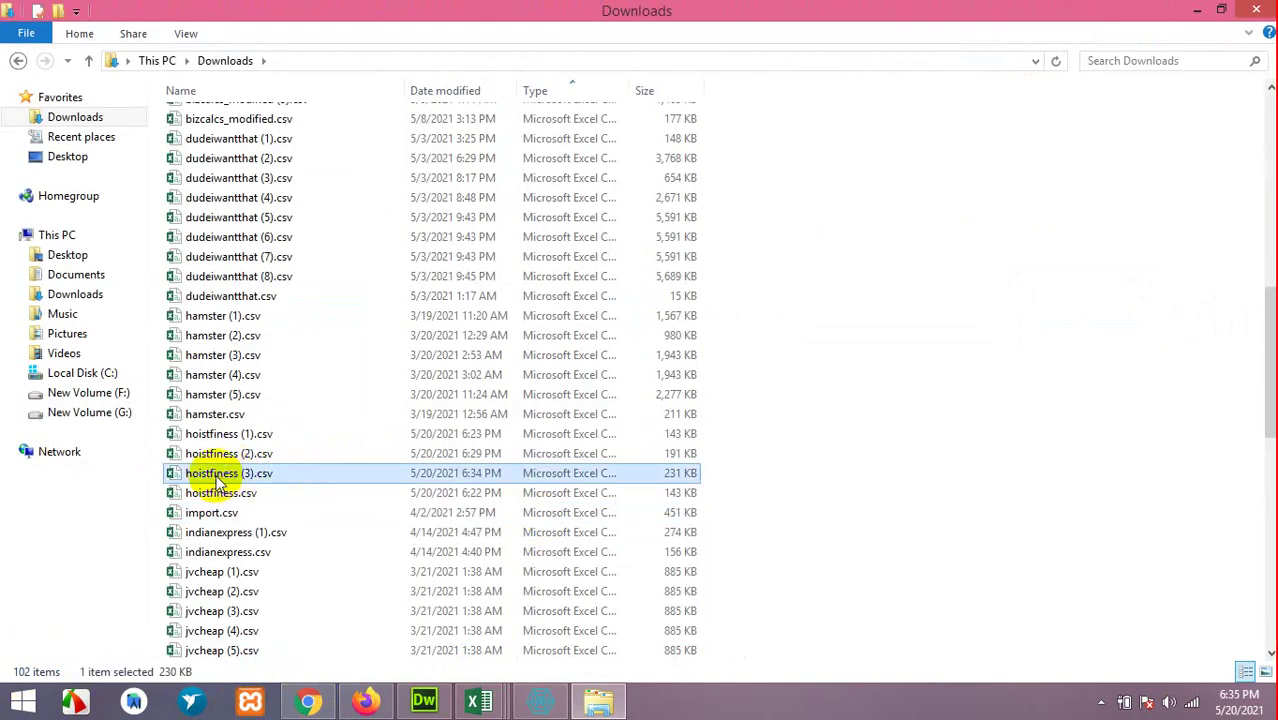
double_click(190, 477)
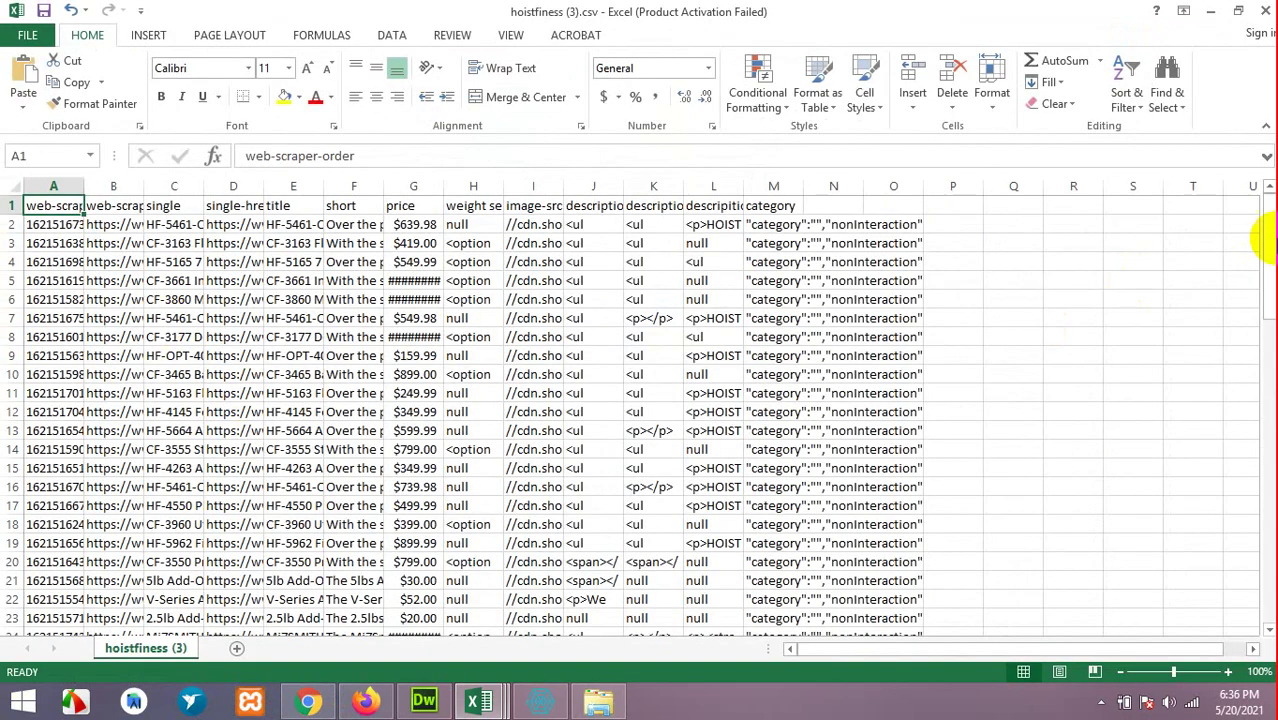
- Review the exported product rows down to the last record and return to the first row
left_click_drag(1266, 255, 1258, 586)
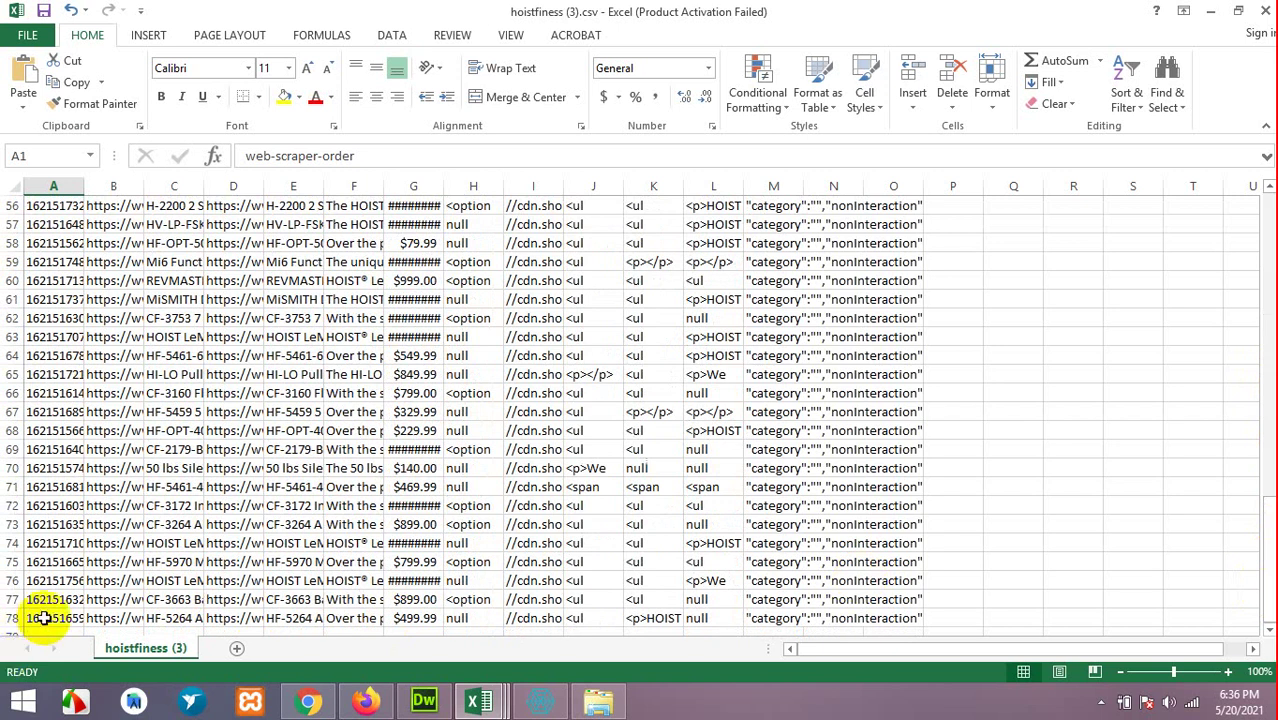
left_click(10, 618)
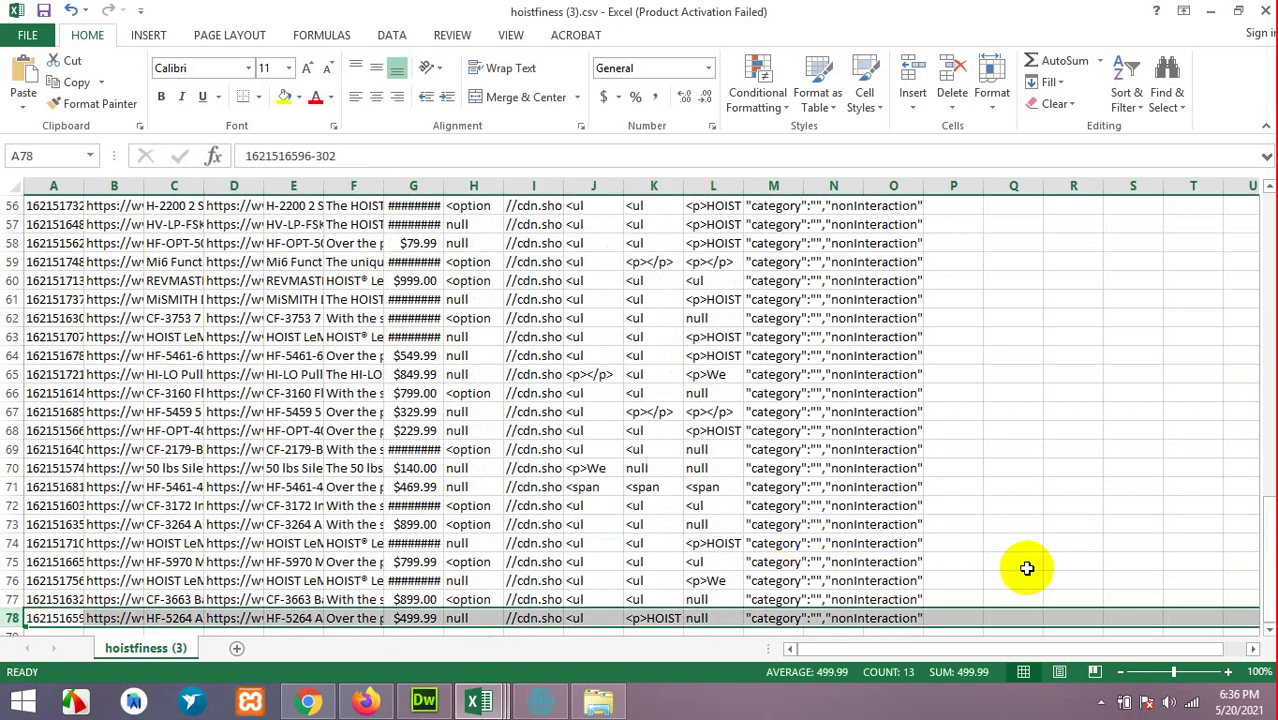
left_click_drag(1266, 591, 1232, 234)
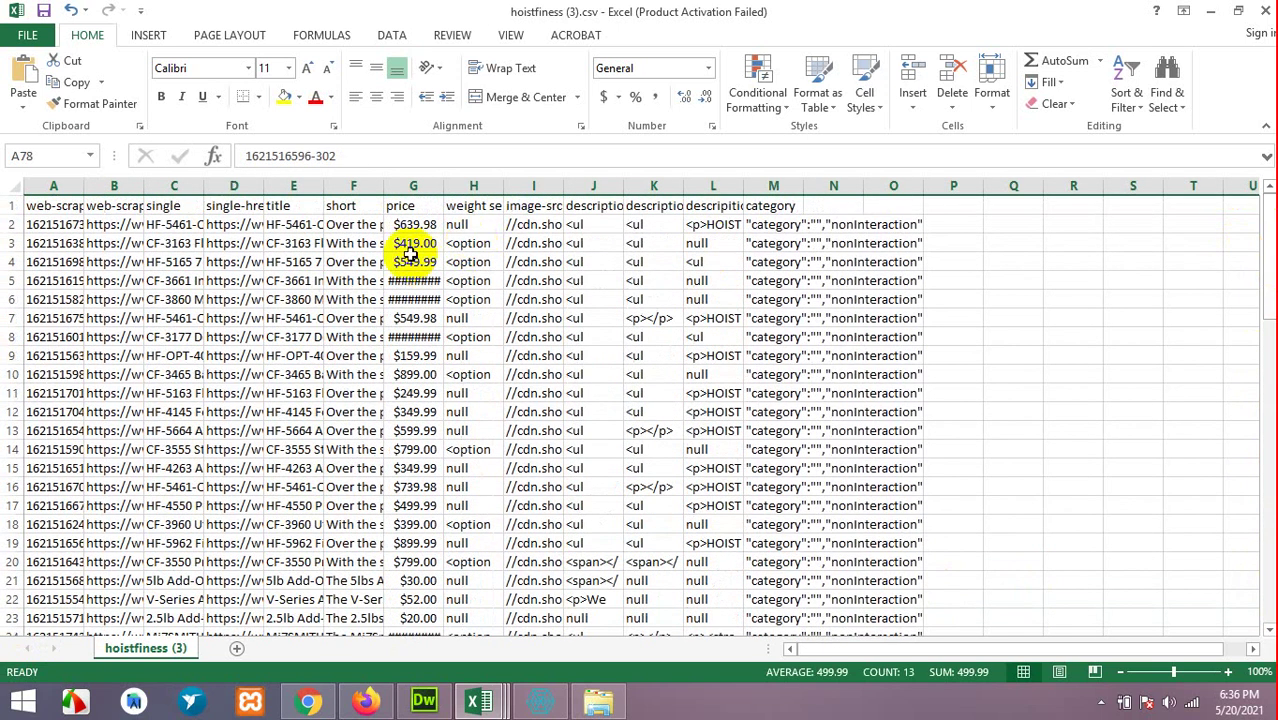
- Widen the "weight selection" column H so that its option tags fit on single lines
left_click(463, 245)
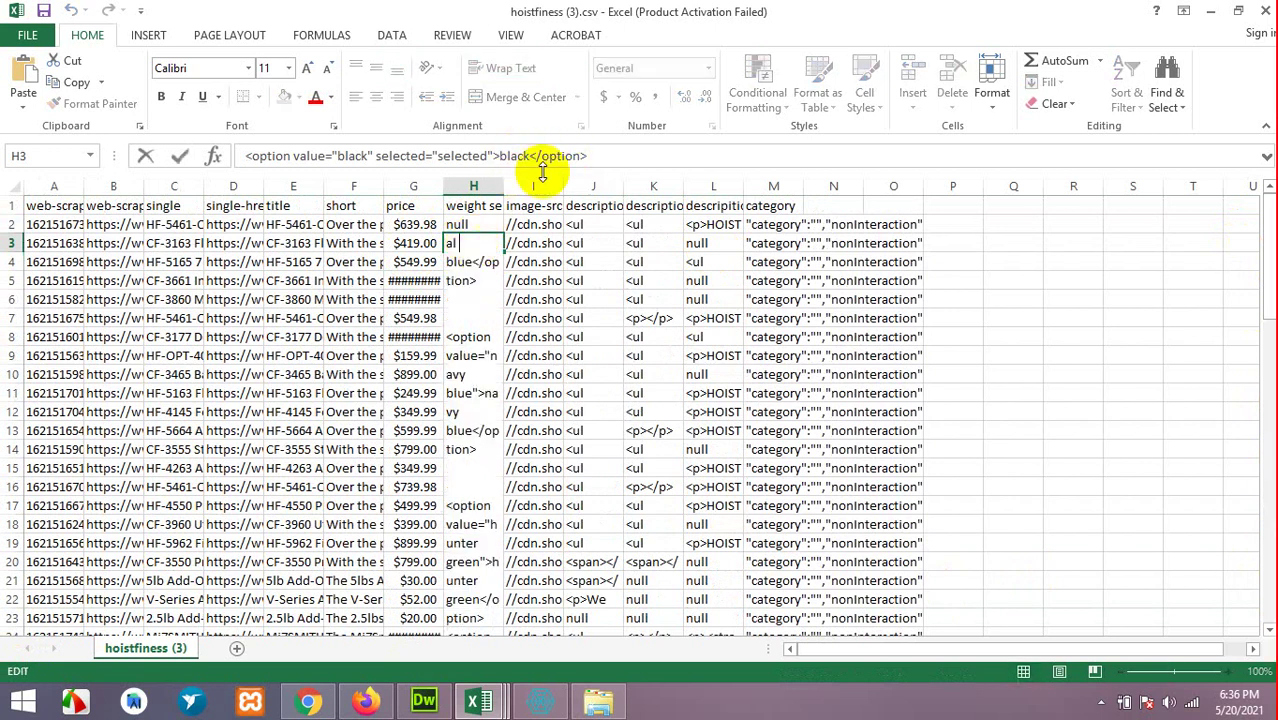
left_click(531, 187)
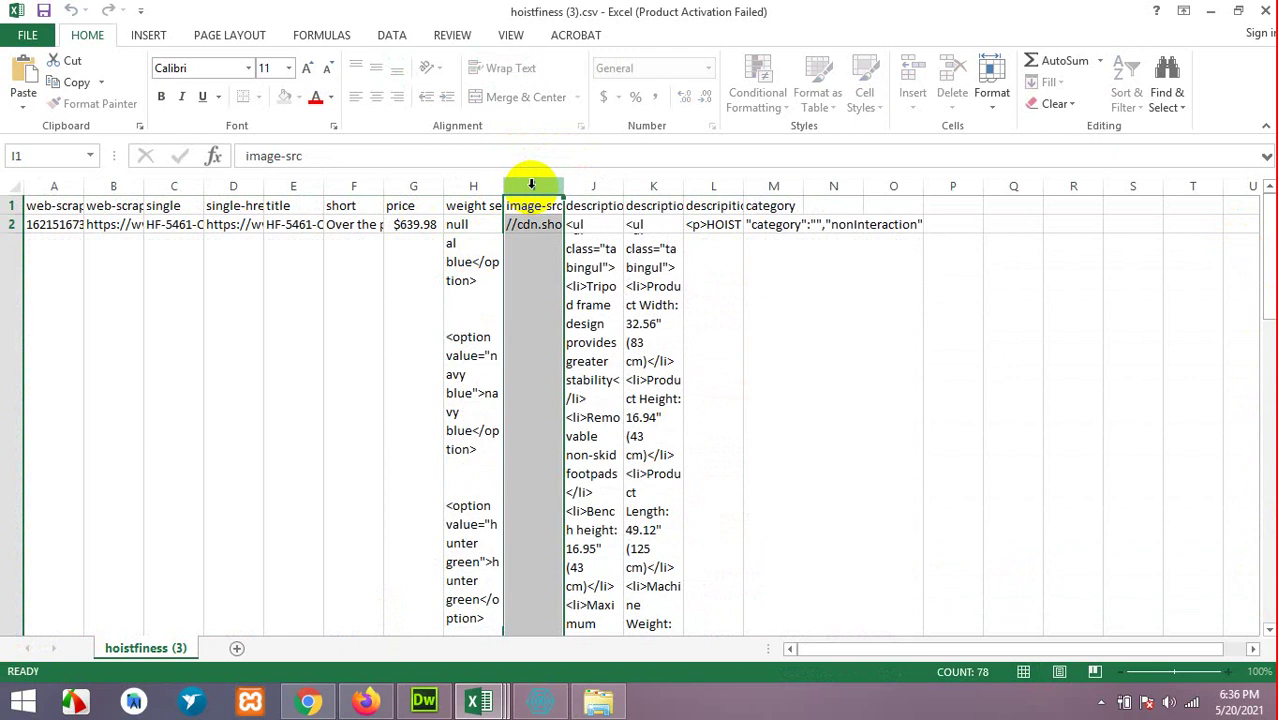
left_click_drag(502, 186, 889, 191)
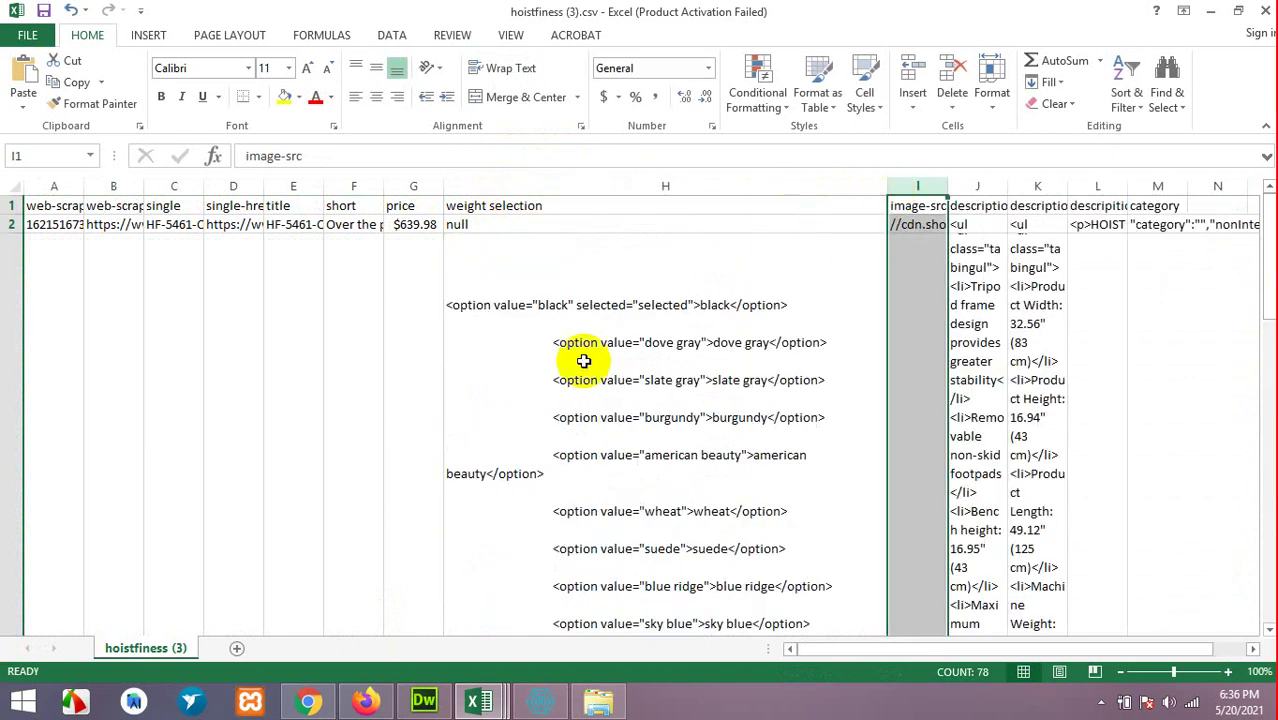
- Examine the HTML option tags in cell H3, comparing the opening tags with the option names they enclose
double_click(724, 312)
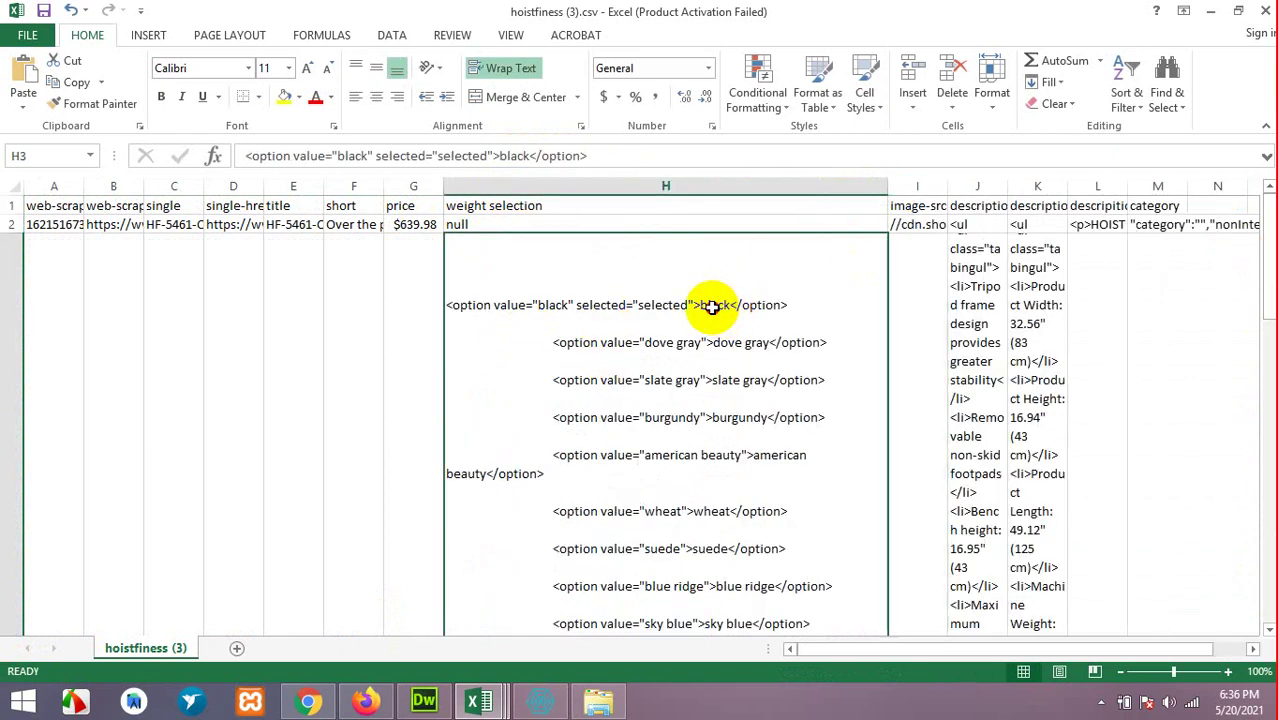
left_click_drag(712, 271, 713, 308)
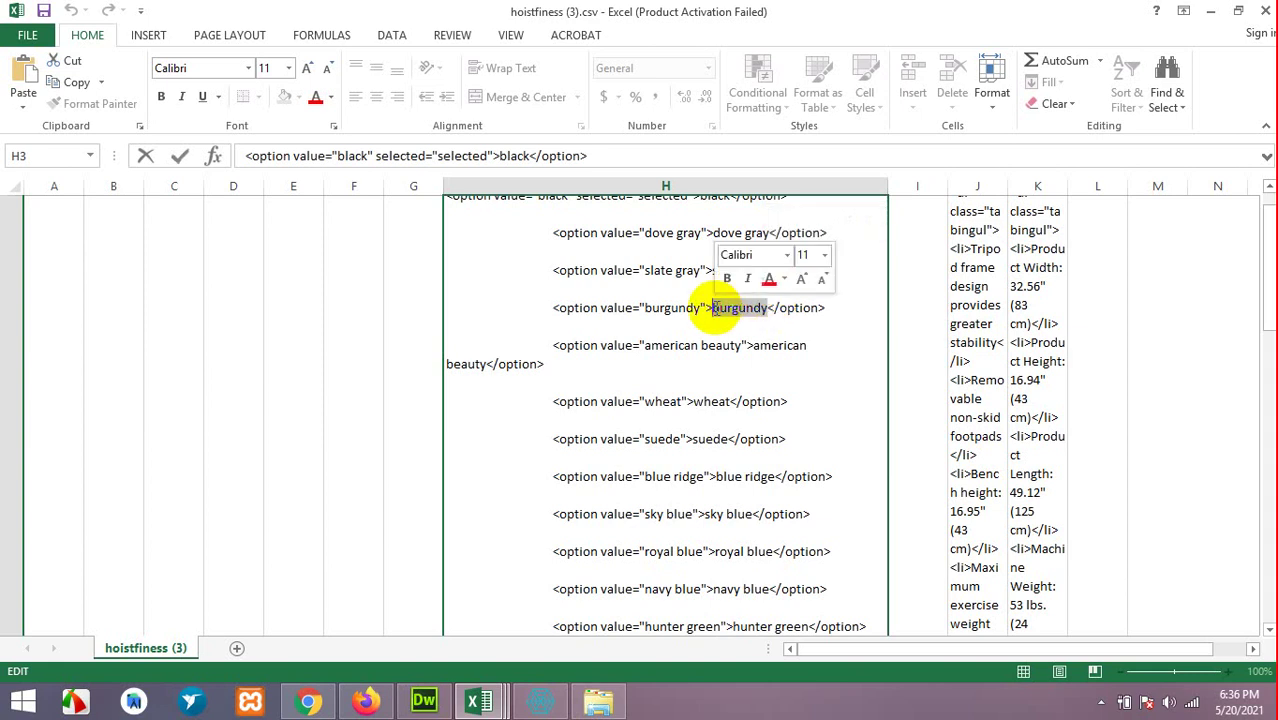
left_click_drag(753, 345, 465, 362)
scroll(650, 360, "up", 1)
left_click(617, 273)
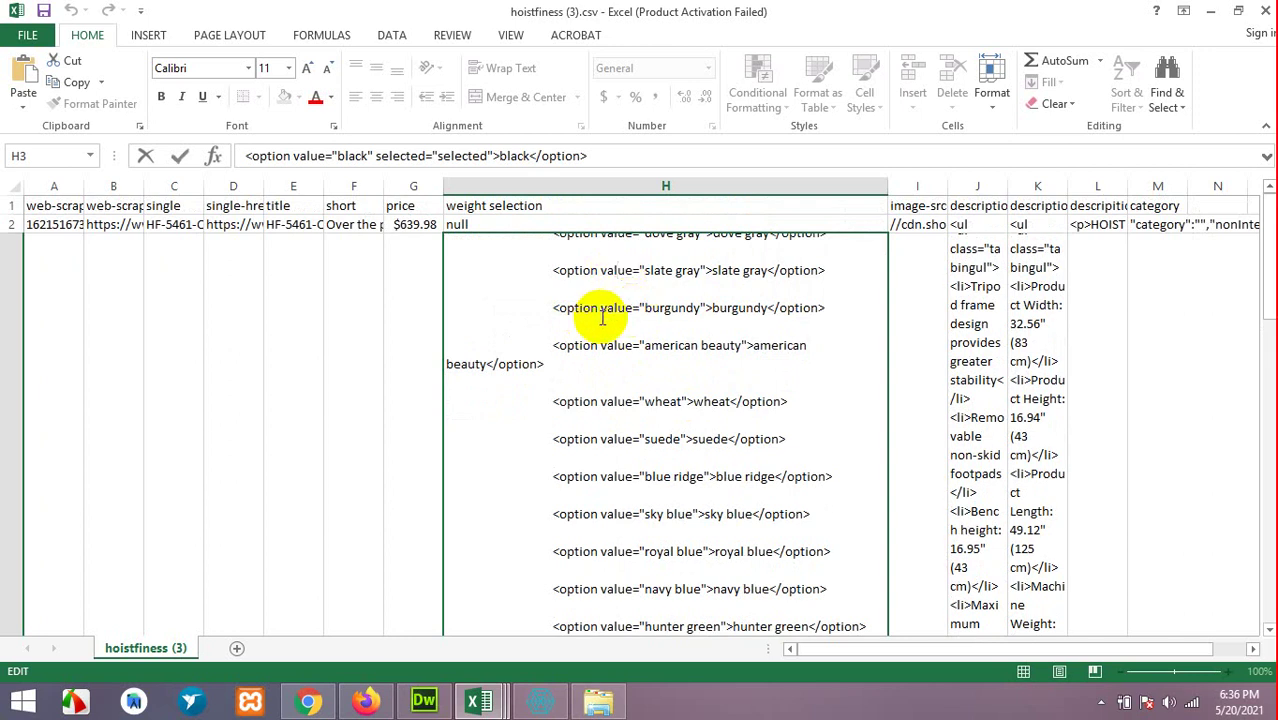
key("Up")
key("Up")
key("Up")
key("Up")
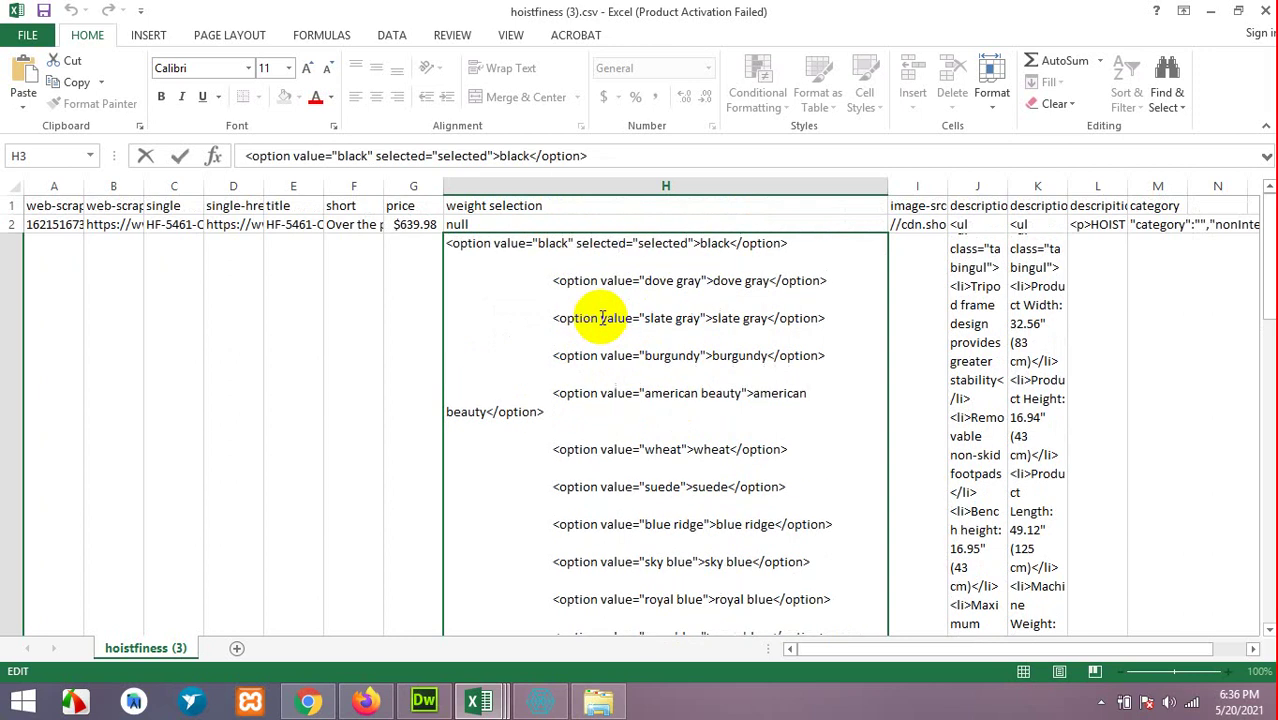
left_click_drag(697, 245, 455, 249)
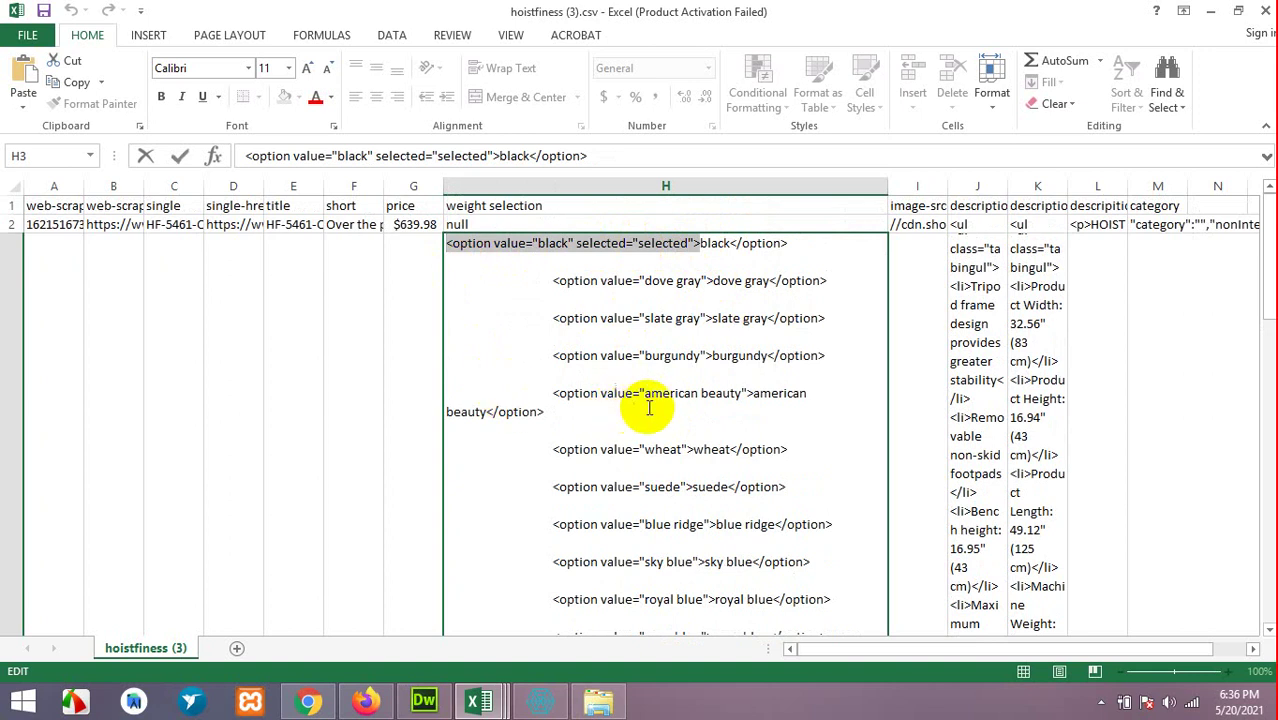
left_click(758, 396)
left_click_drag(758, 396, 613, 392)
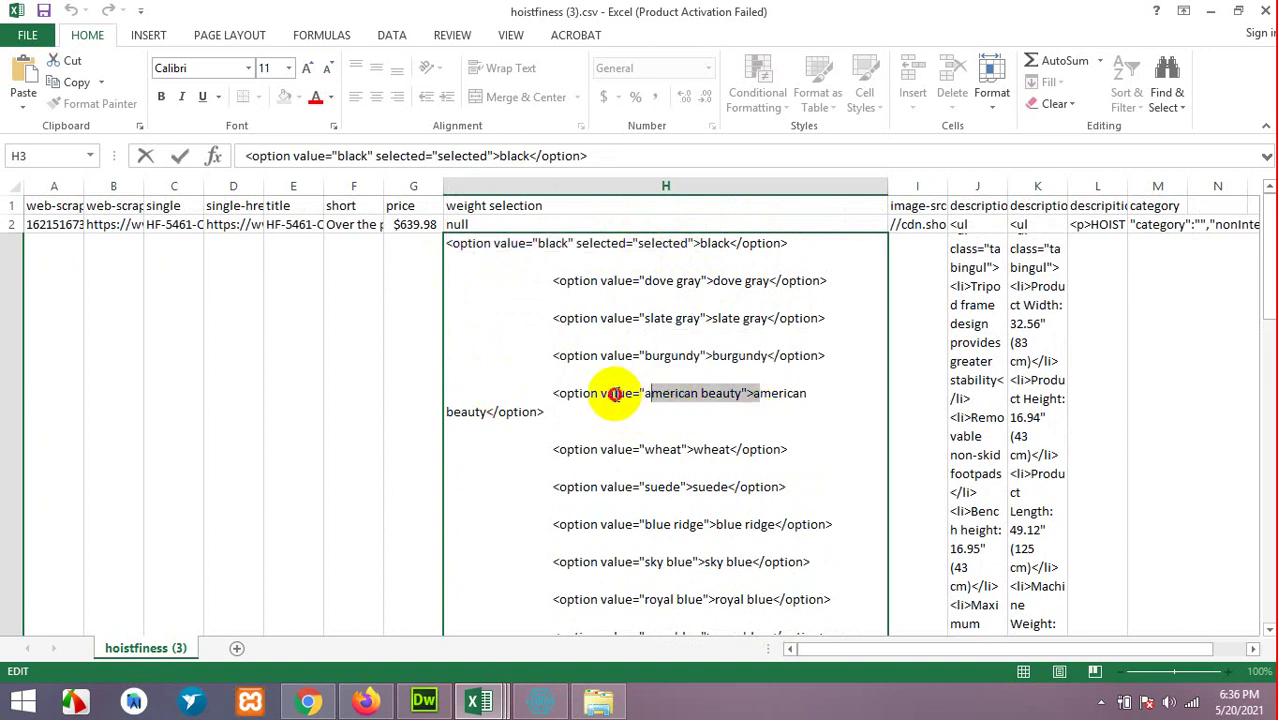
left_click(600, 394)
- Copy <option value="black" selected="selected"> from cell H3 into the find text and replace its attributes with * to form <option *>
left_click_drag(700, 245, 444, 246)
key("ctrl+c")
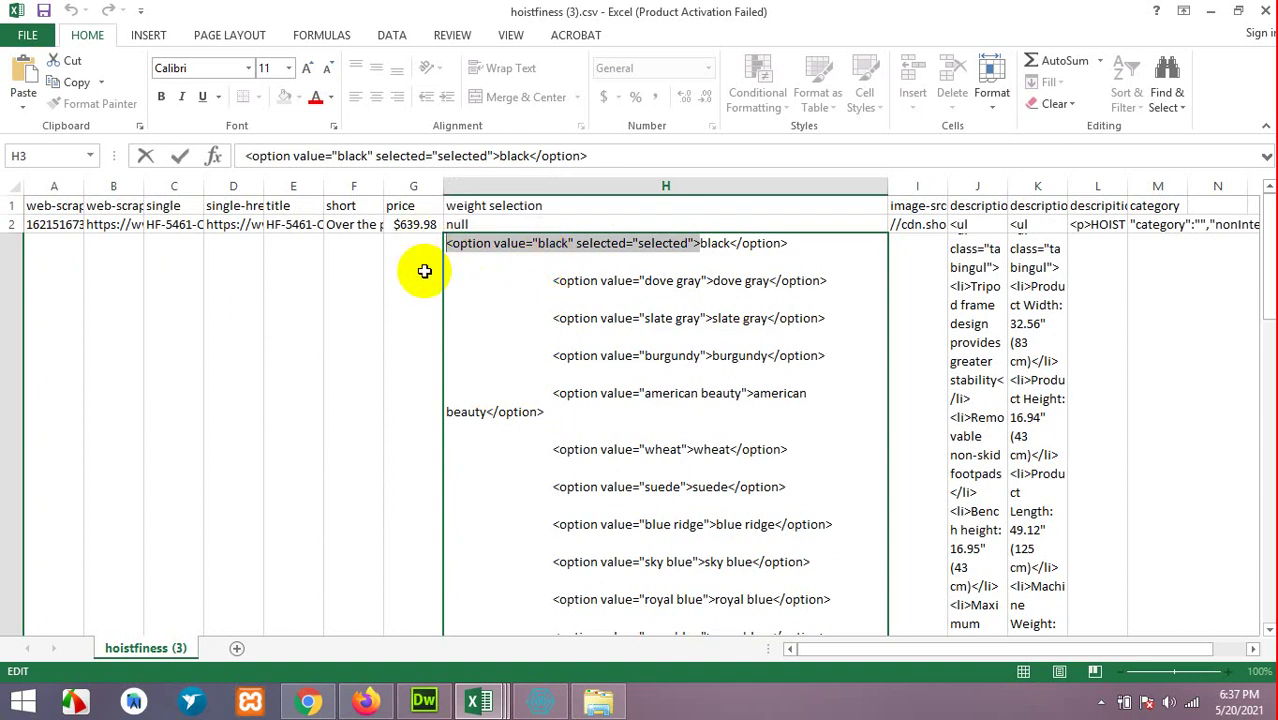
key("ctrl+f")
left_click(171, 382)
left_click(122, 383)
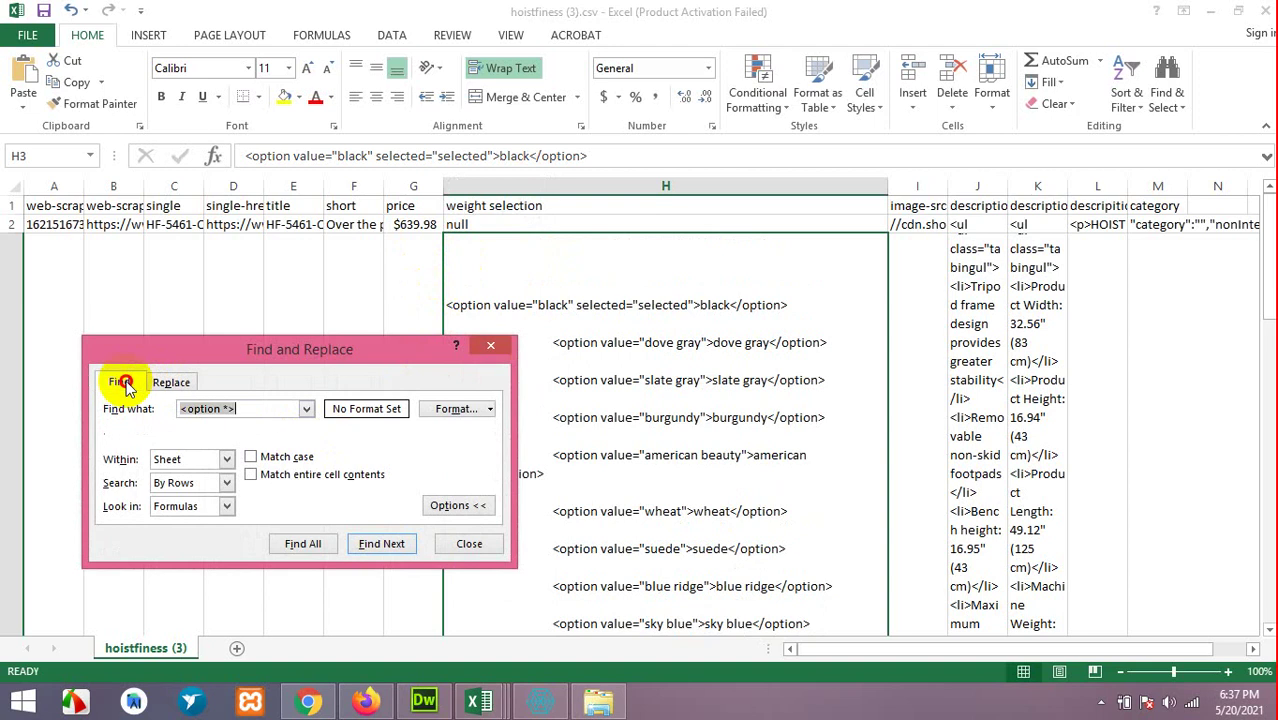
left_click(458, 505)
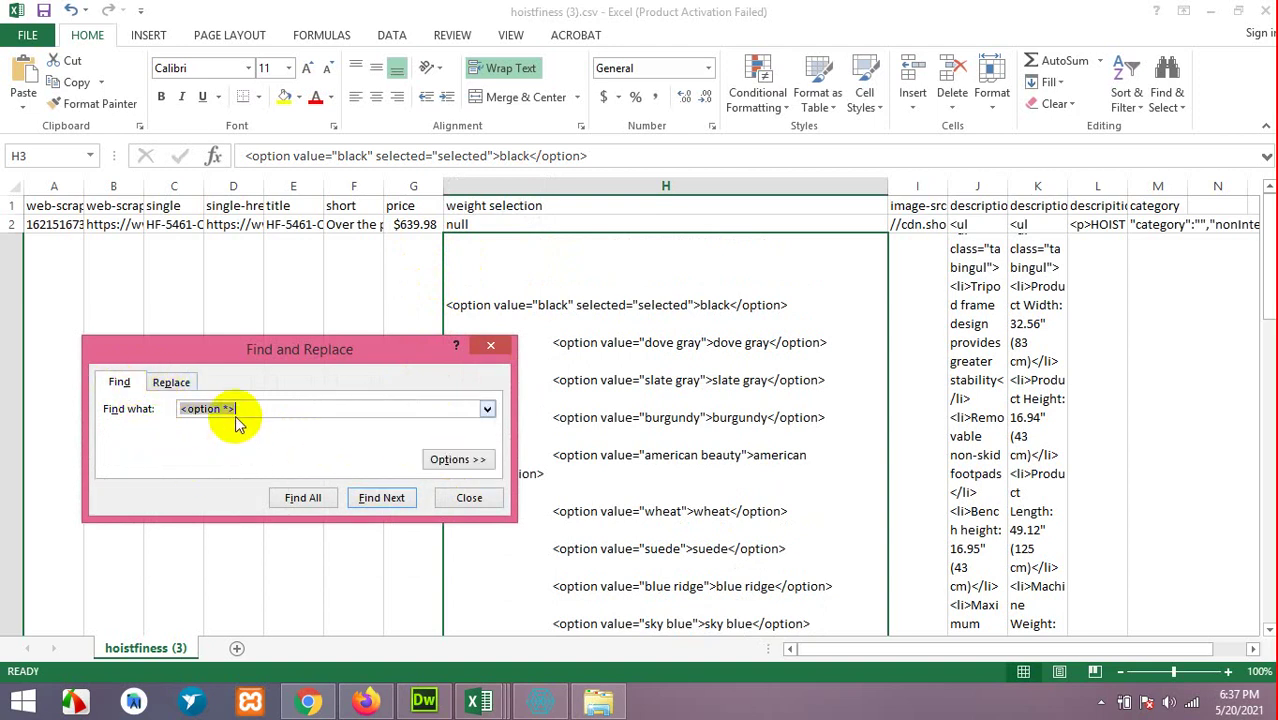
left_click(168, 408)
key("ctrl+v")
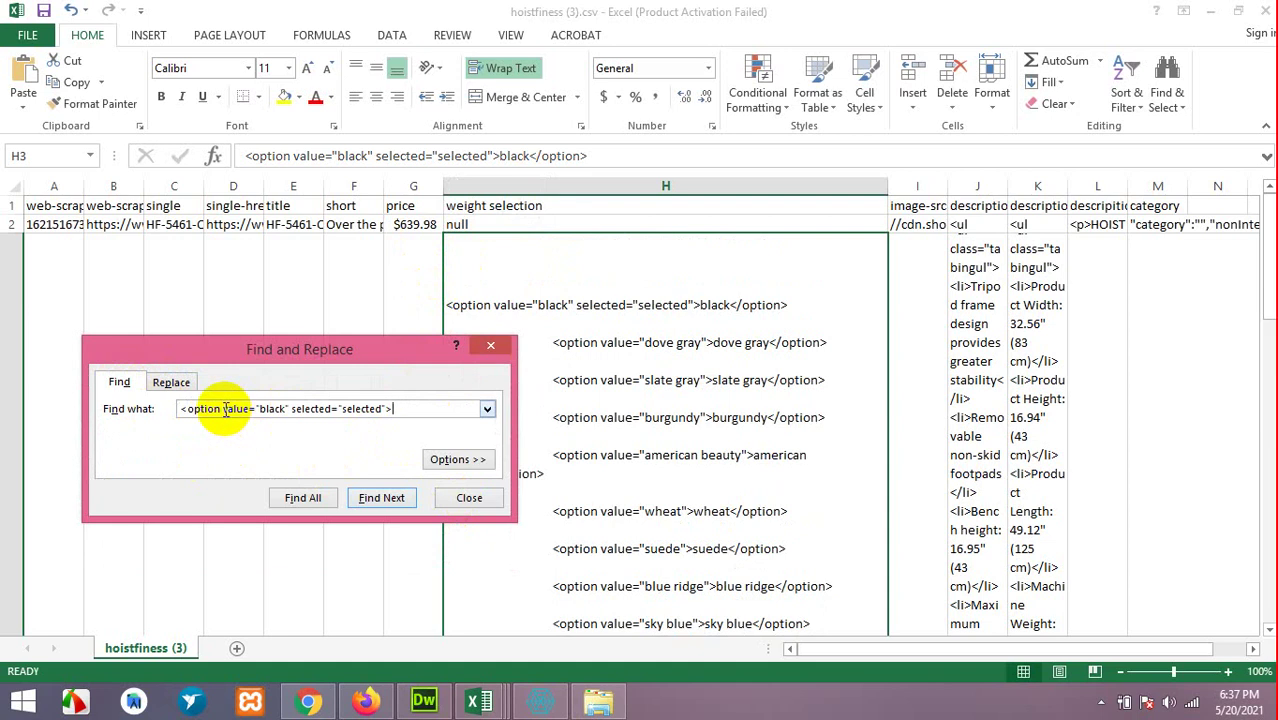
left_click_drag(226, 410, 381, 409)
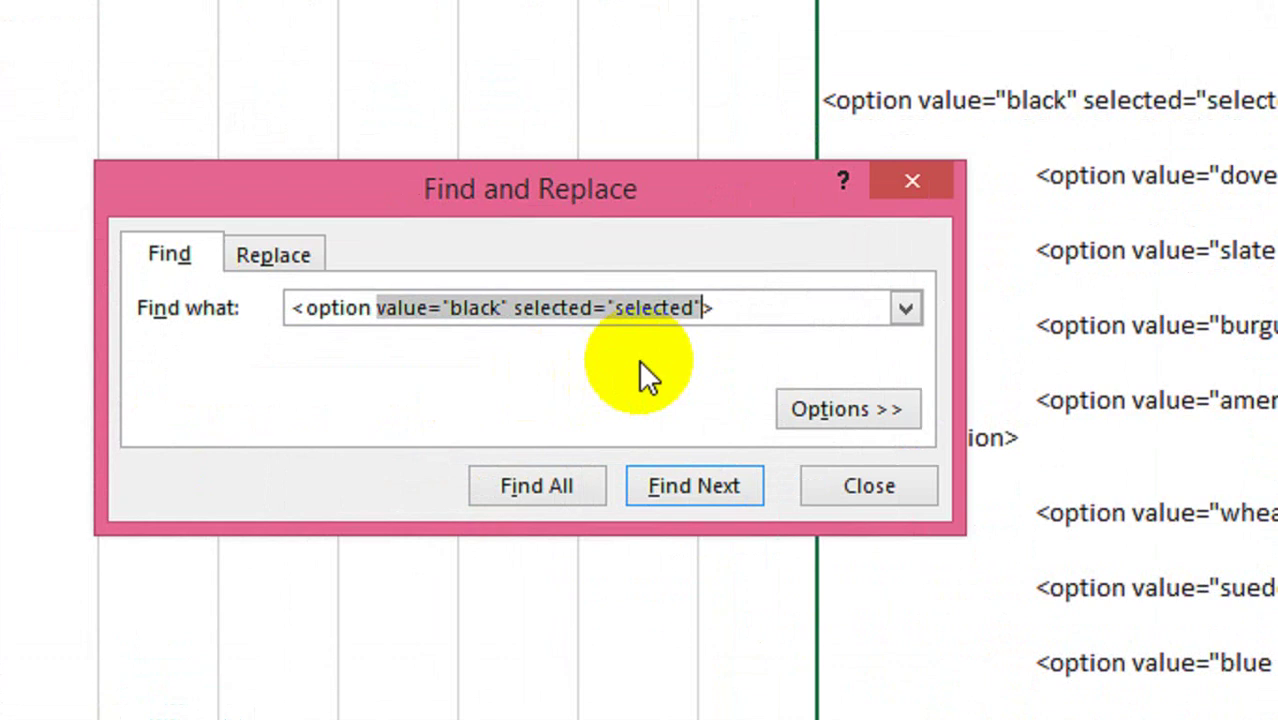
type("*")
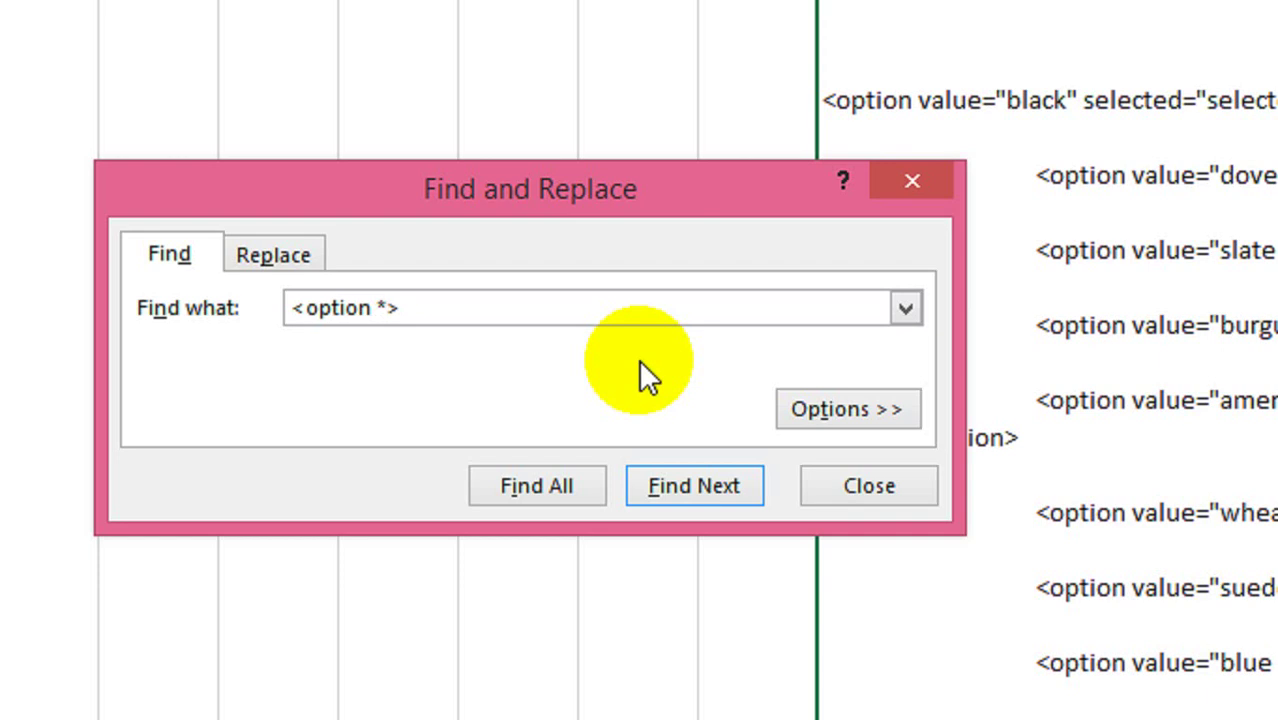
- Replace every <option *> opening tag in the "weight selection" column H with empty text
key("shift+F10")
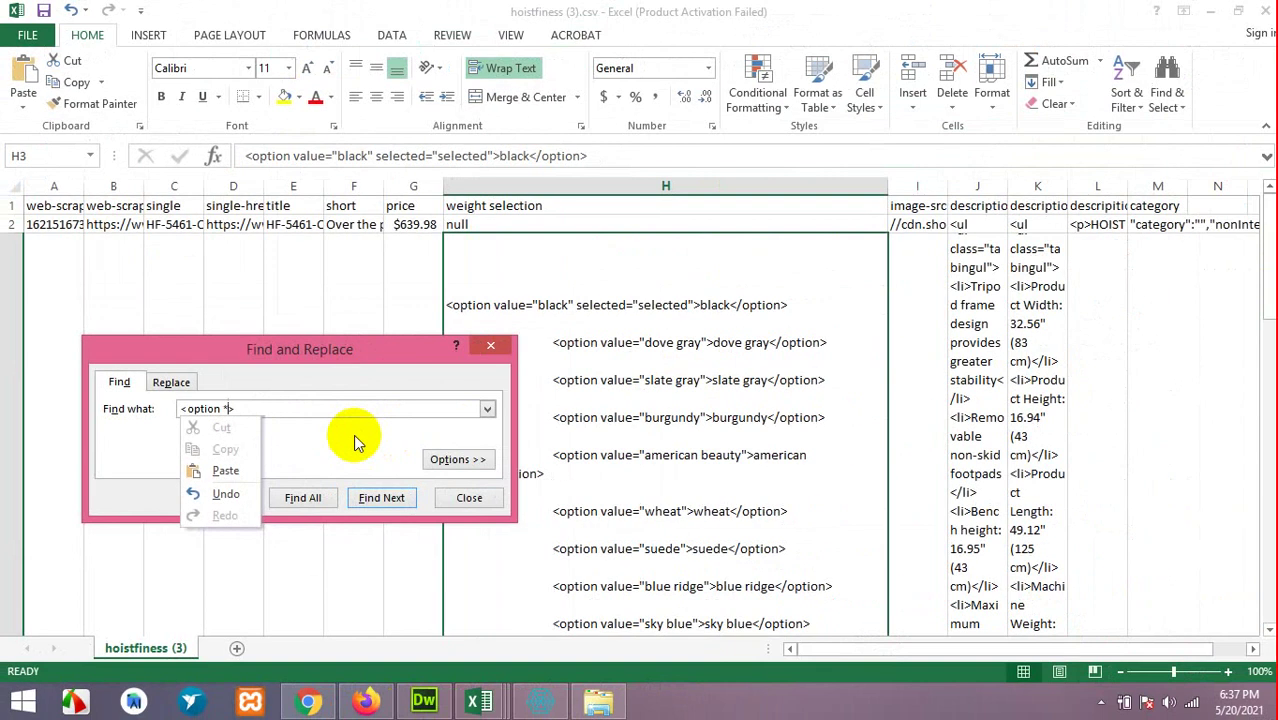
key("Escape")
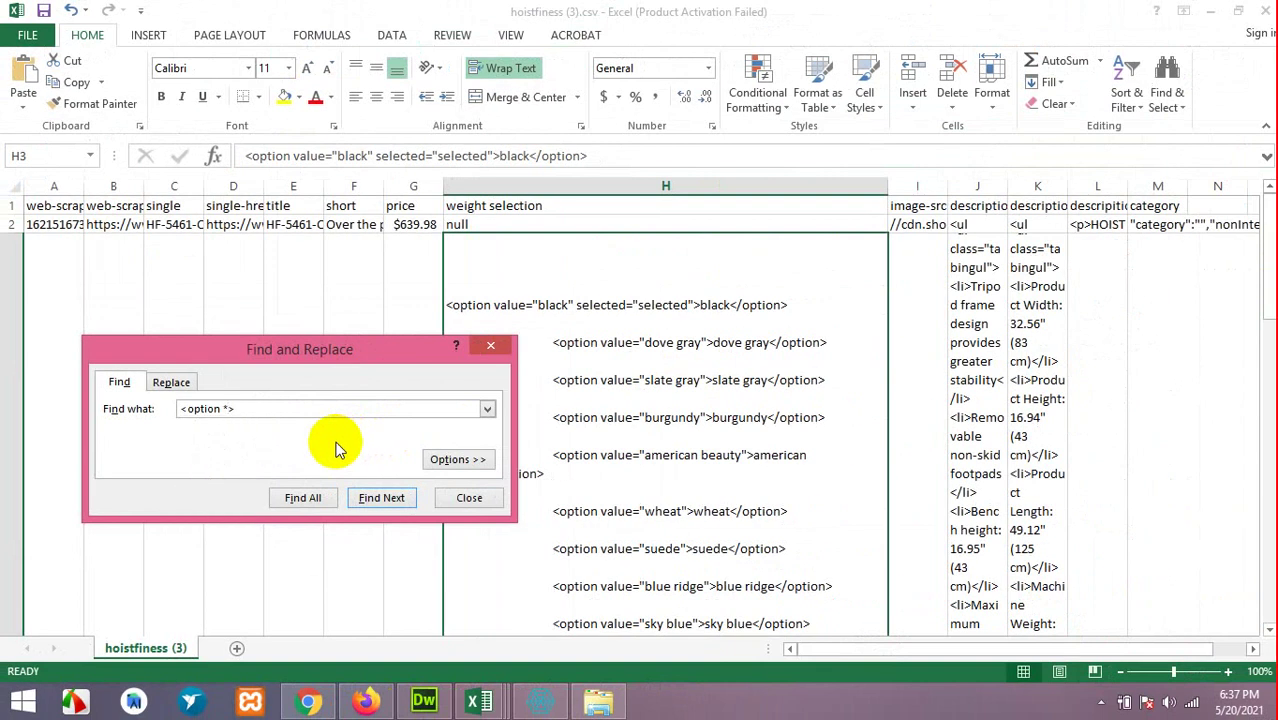
left_click(176, 383)
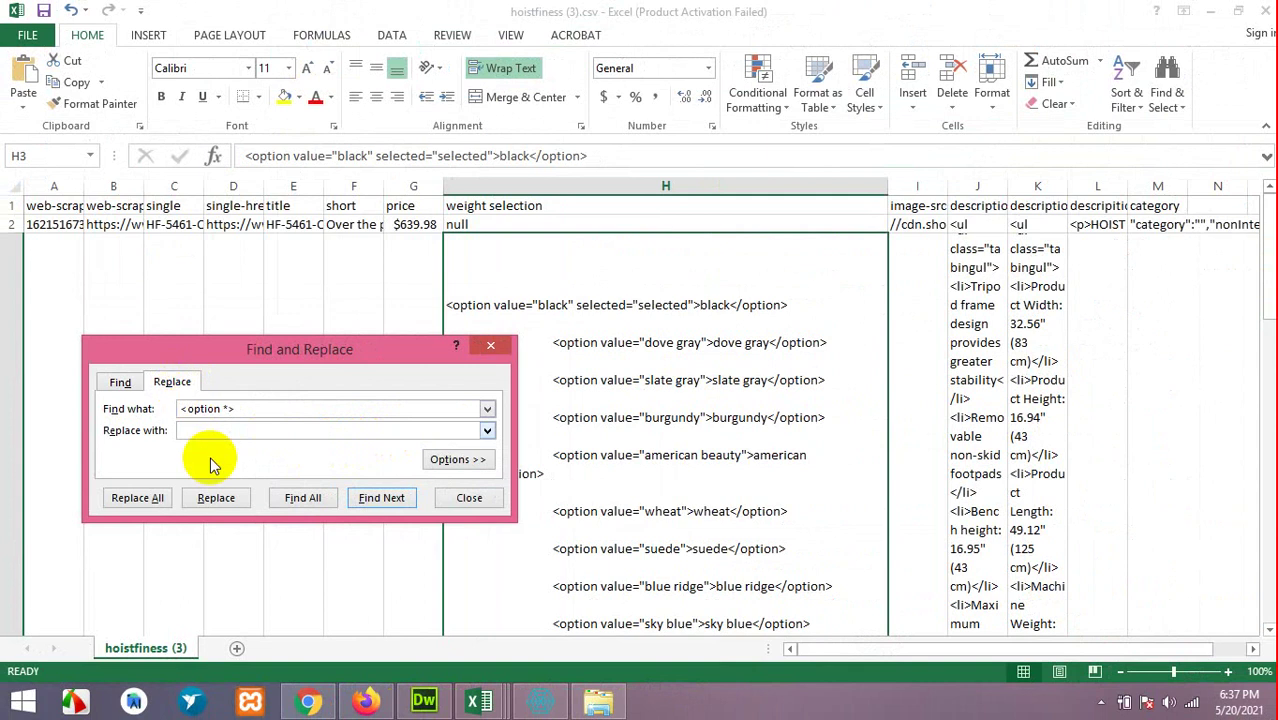
left_click(368, 500)
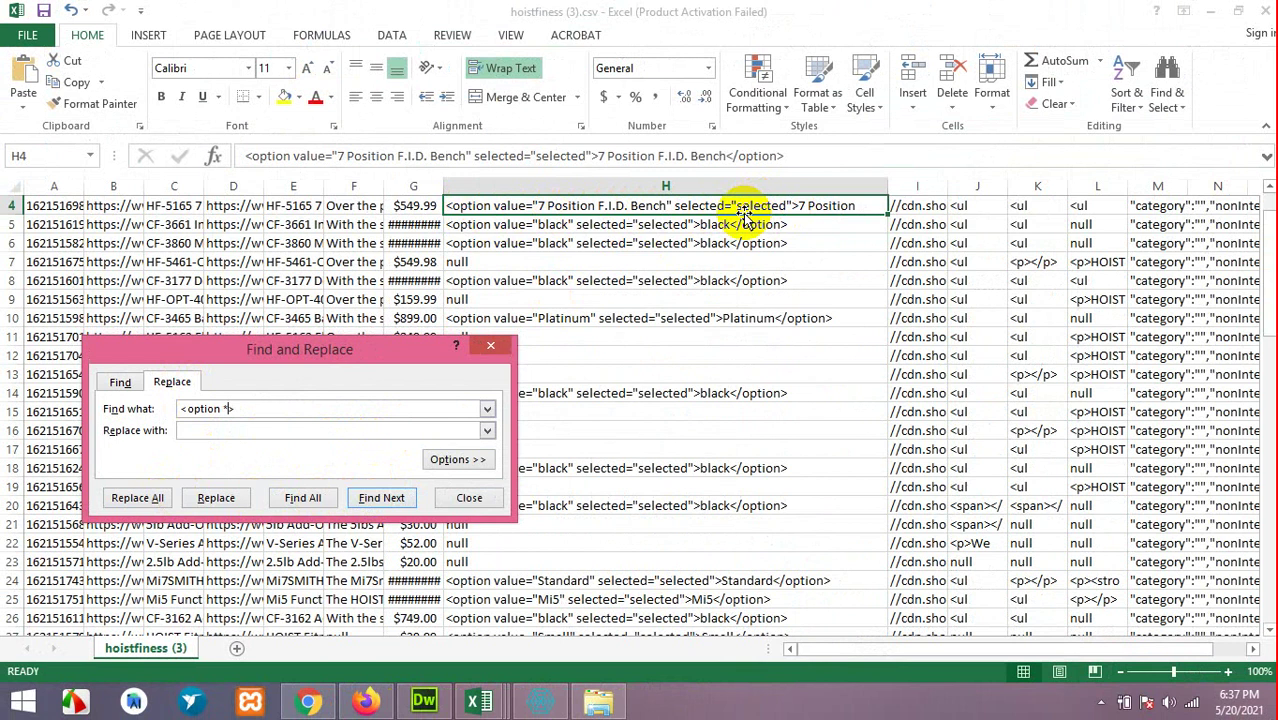
left_click(645, 228)
scroll(650, 226, "up", 1)
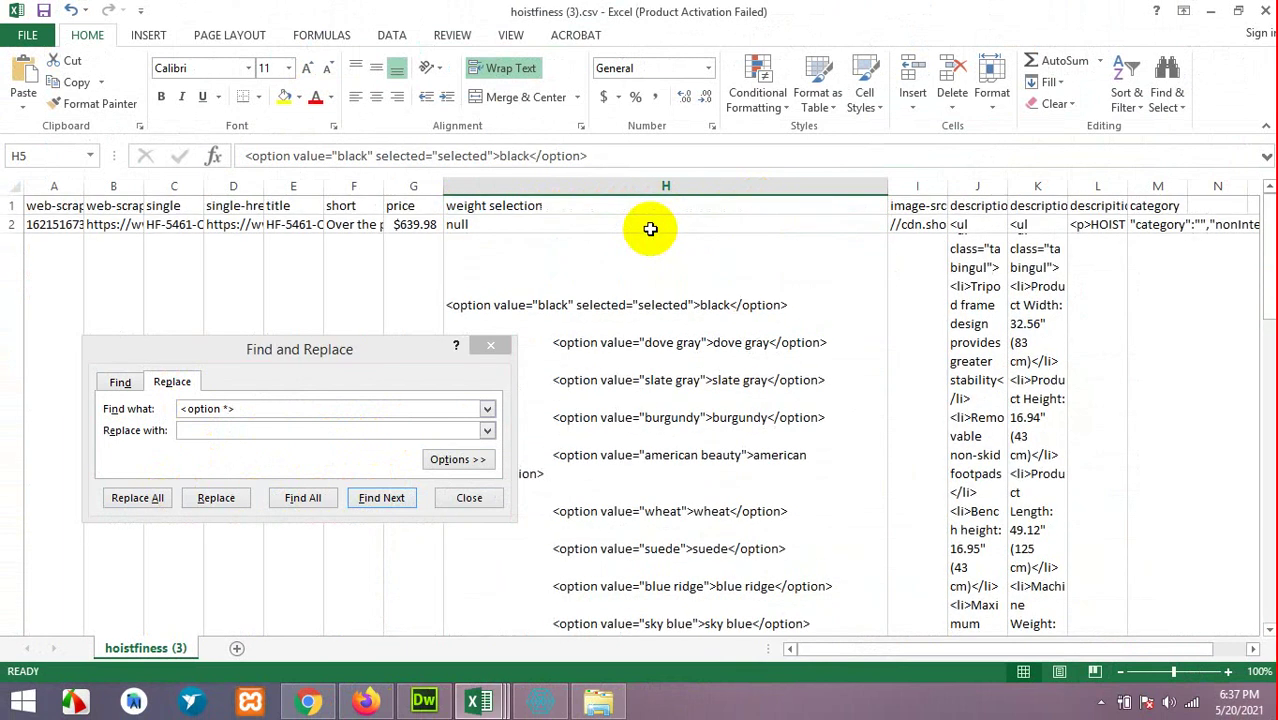
left_click(603, 186)
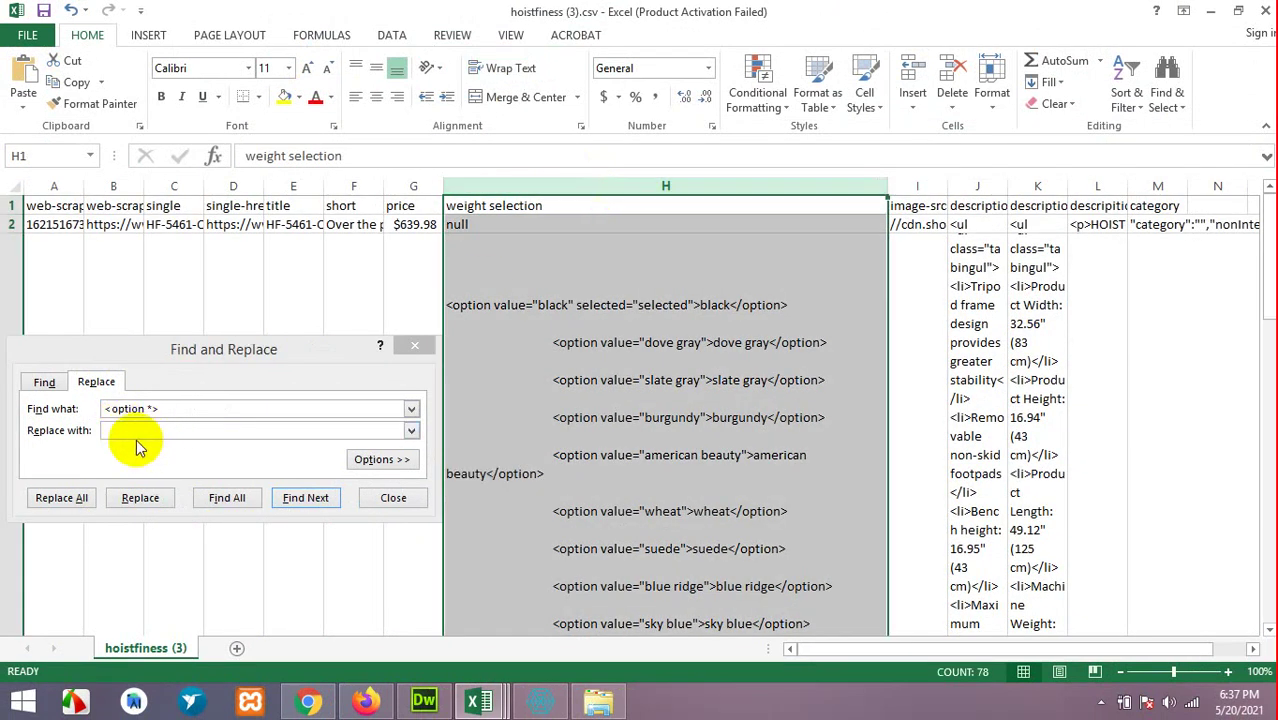
left_click(136, 436)
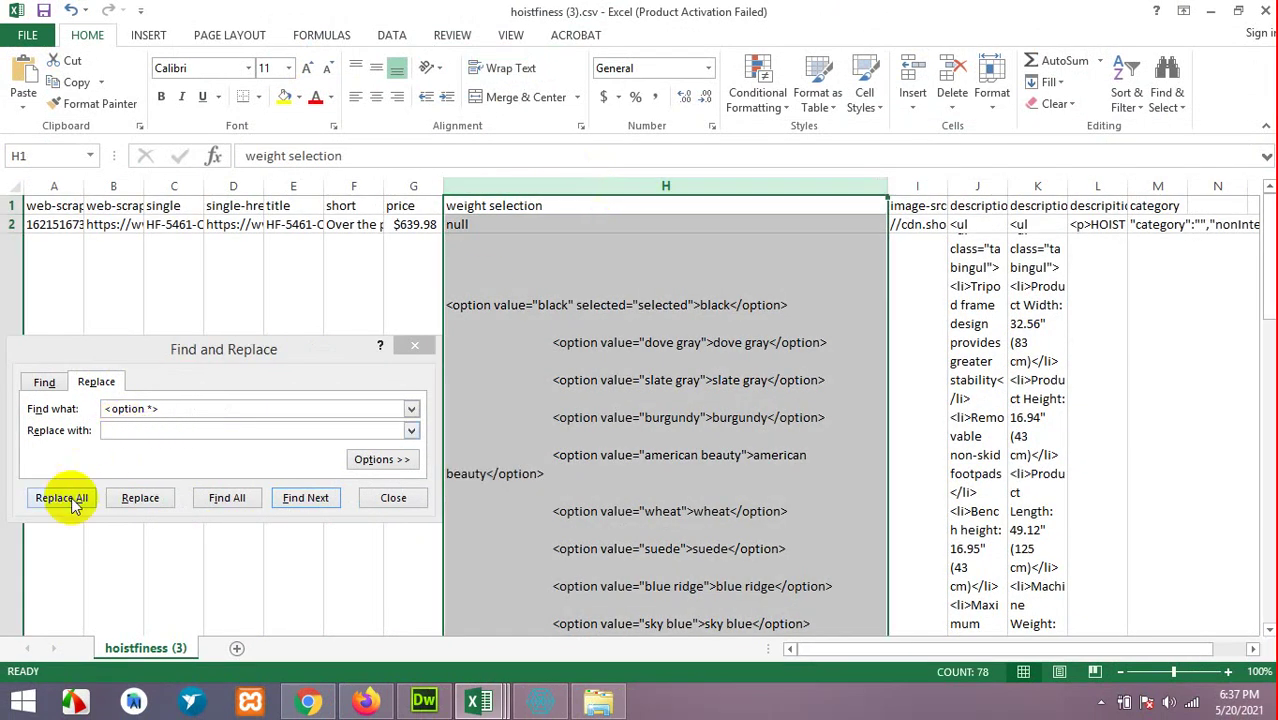
left_click(63, 497)
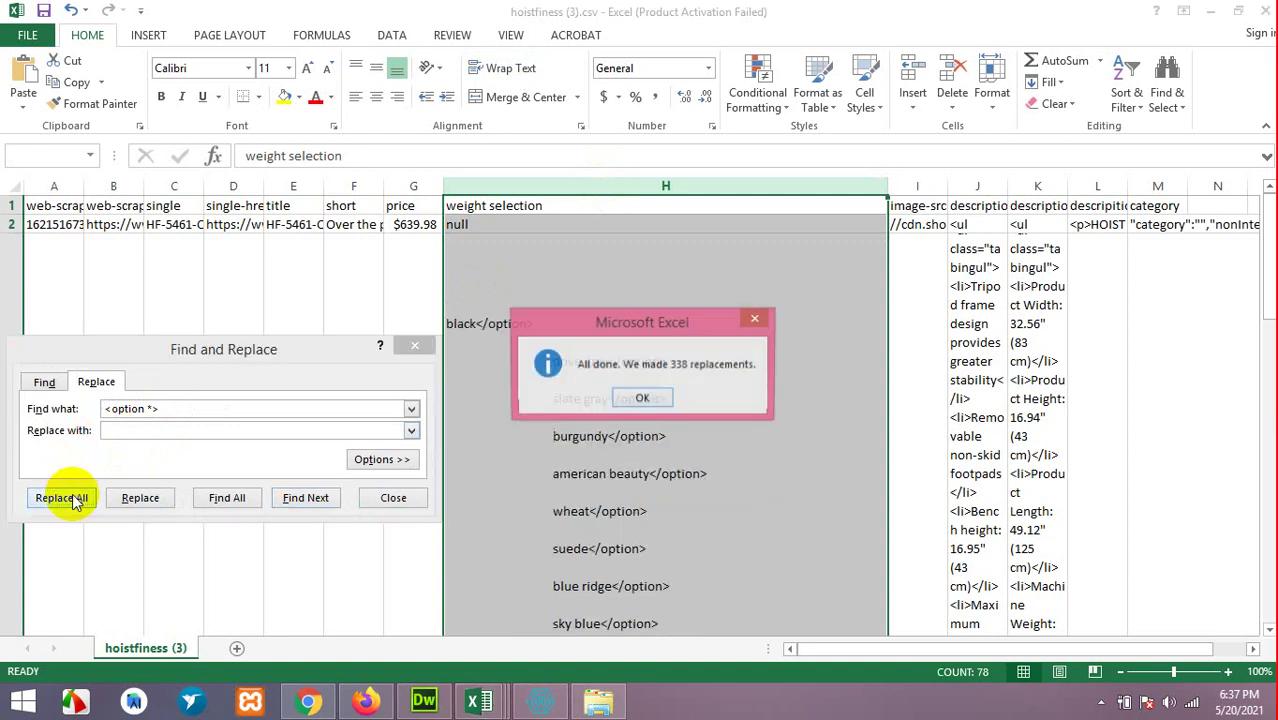
left_click(636, 399)
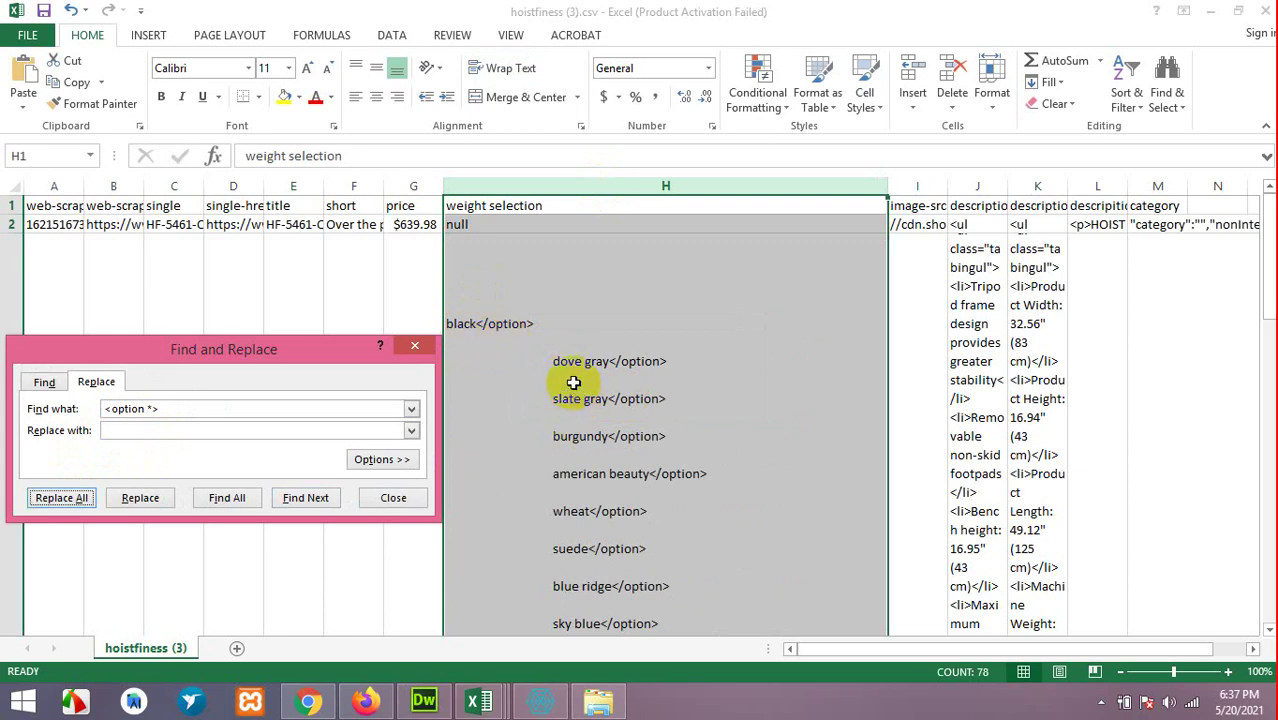
- Replace every null value in the sheet with empty text
left_click(461, 226)
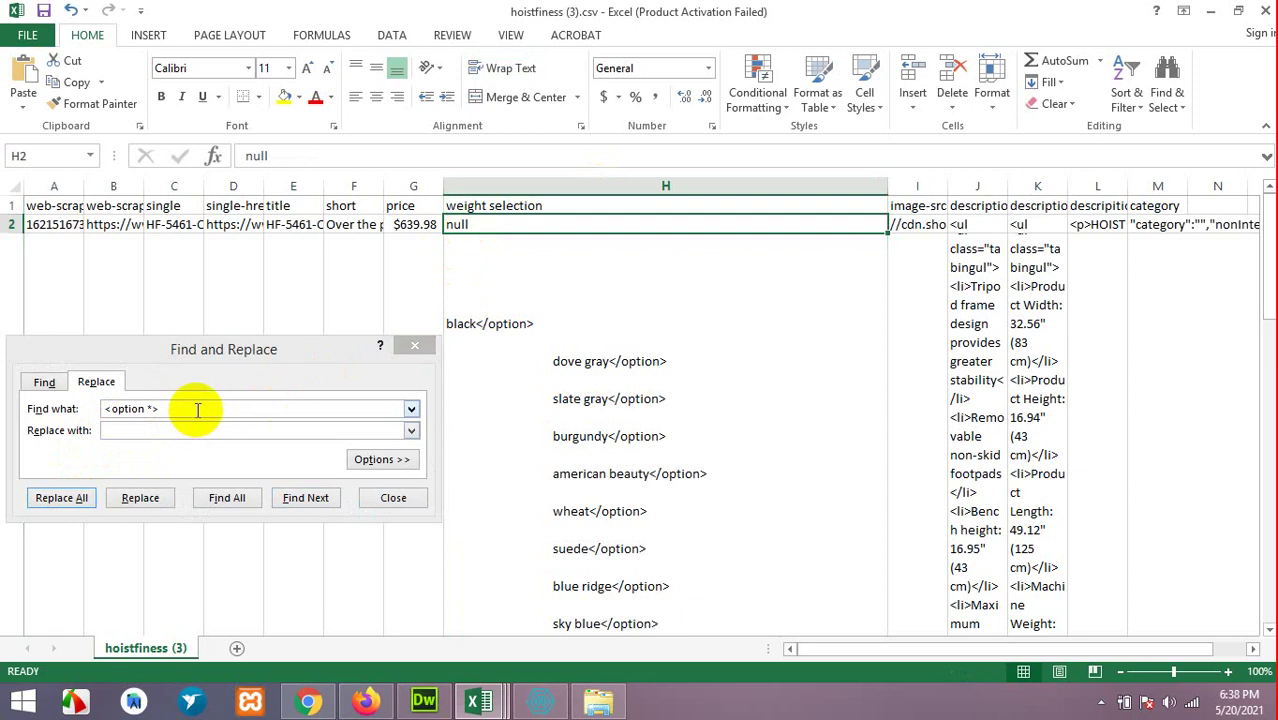
left_click_drag(194, 408, 10, 410)
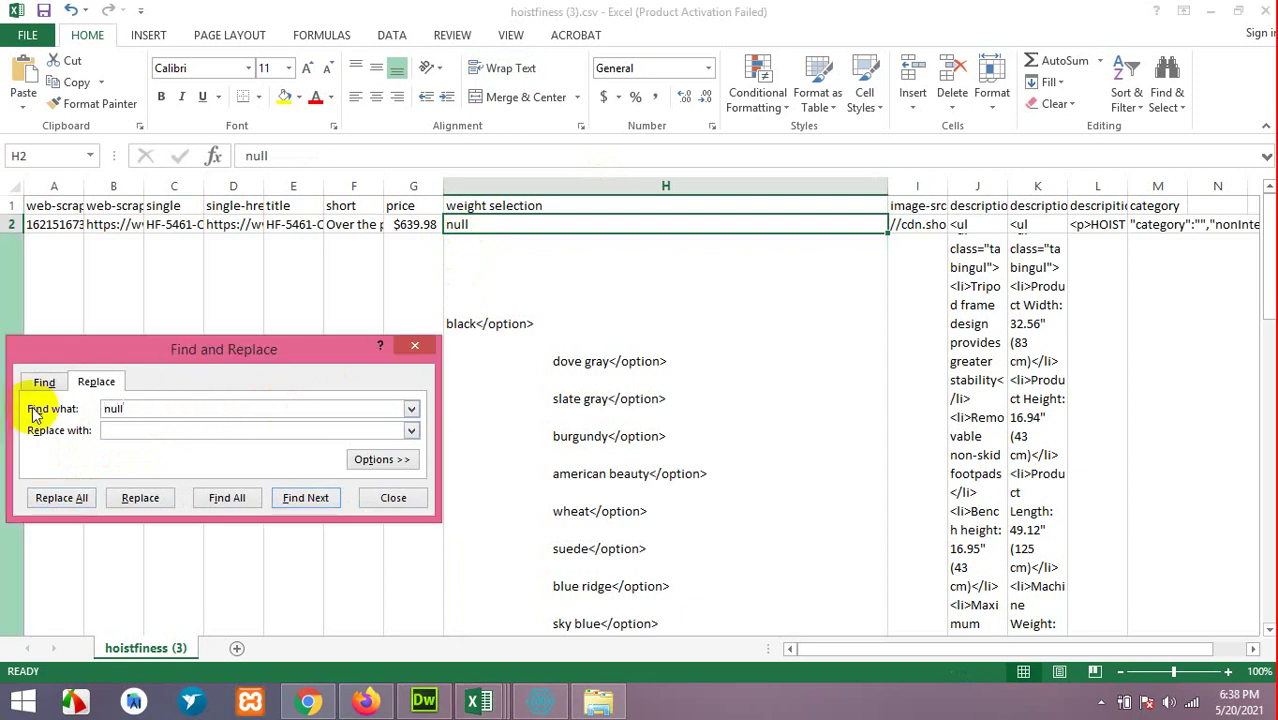
left_click(62, 497)
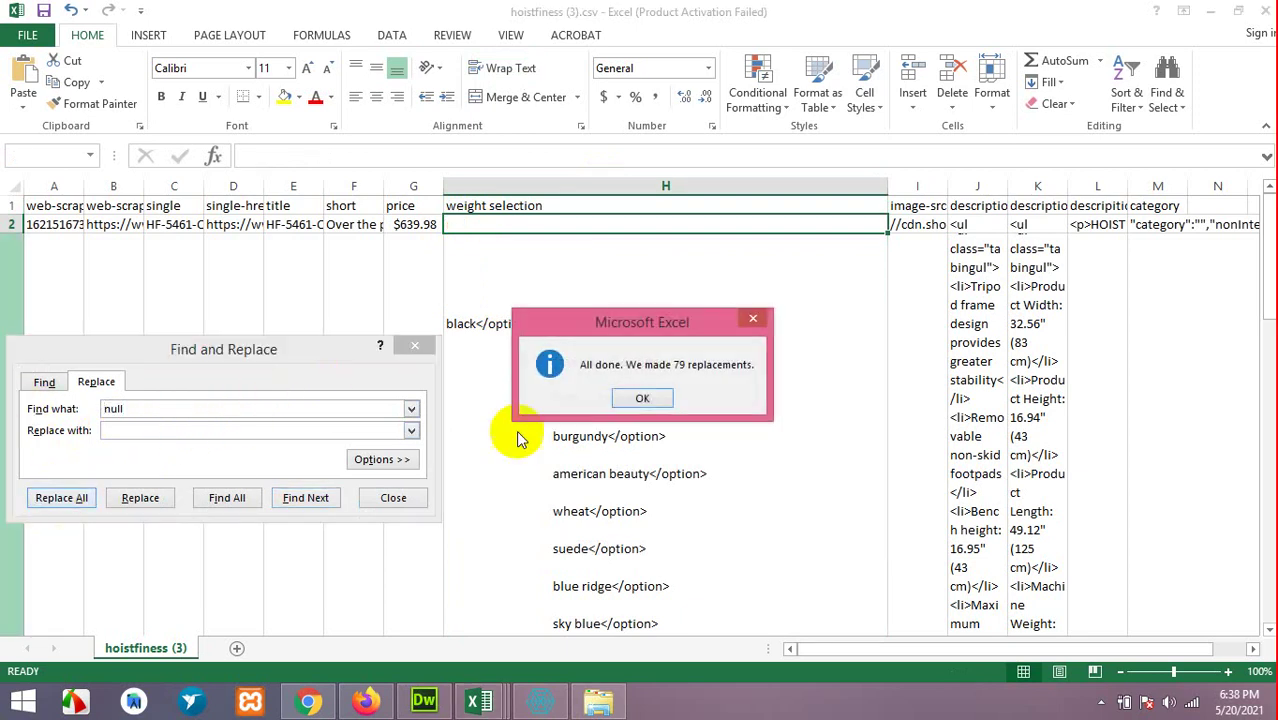
left_click(599, 397)
- Copy the closing tag </option> from cell H3 into the find text
left_click(501, 304)
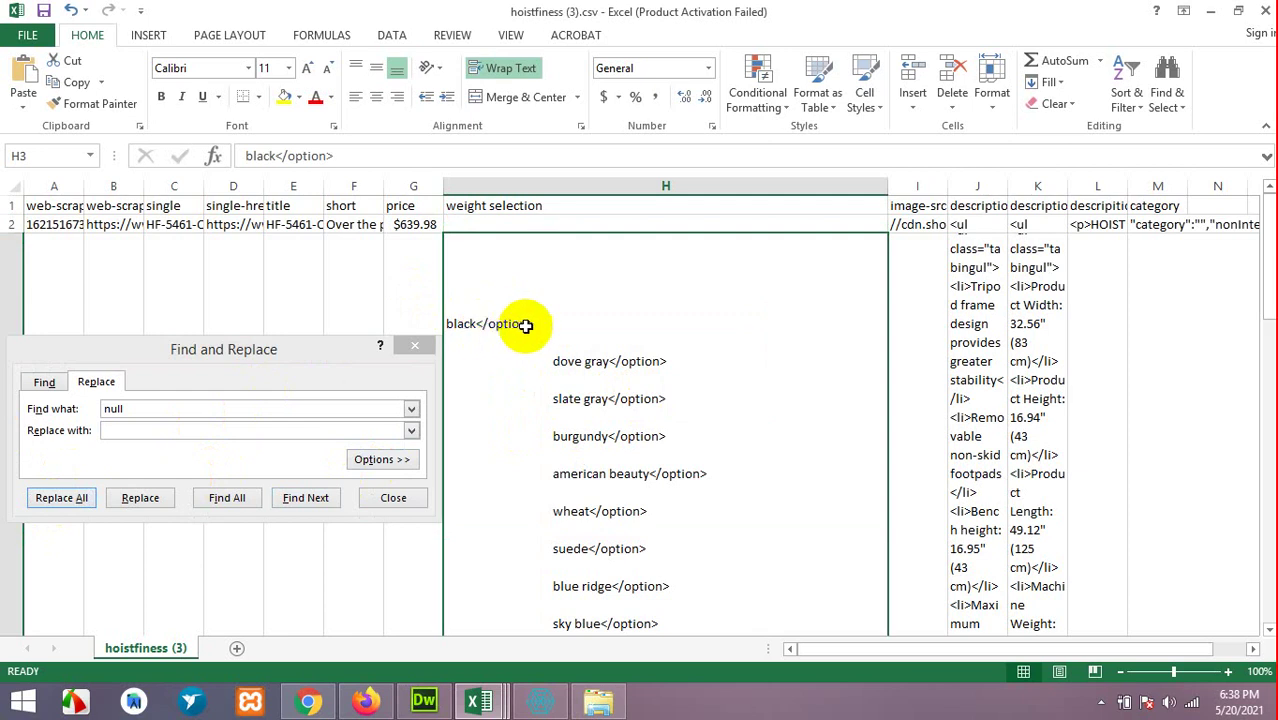
double_click(514, 326)
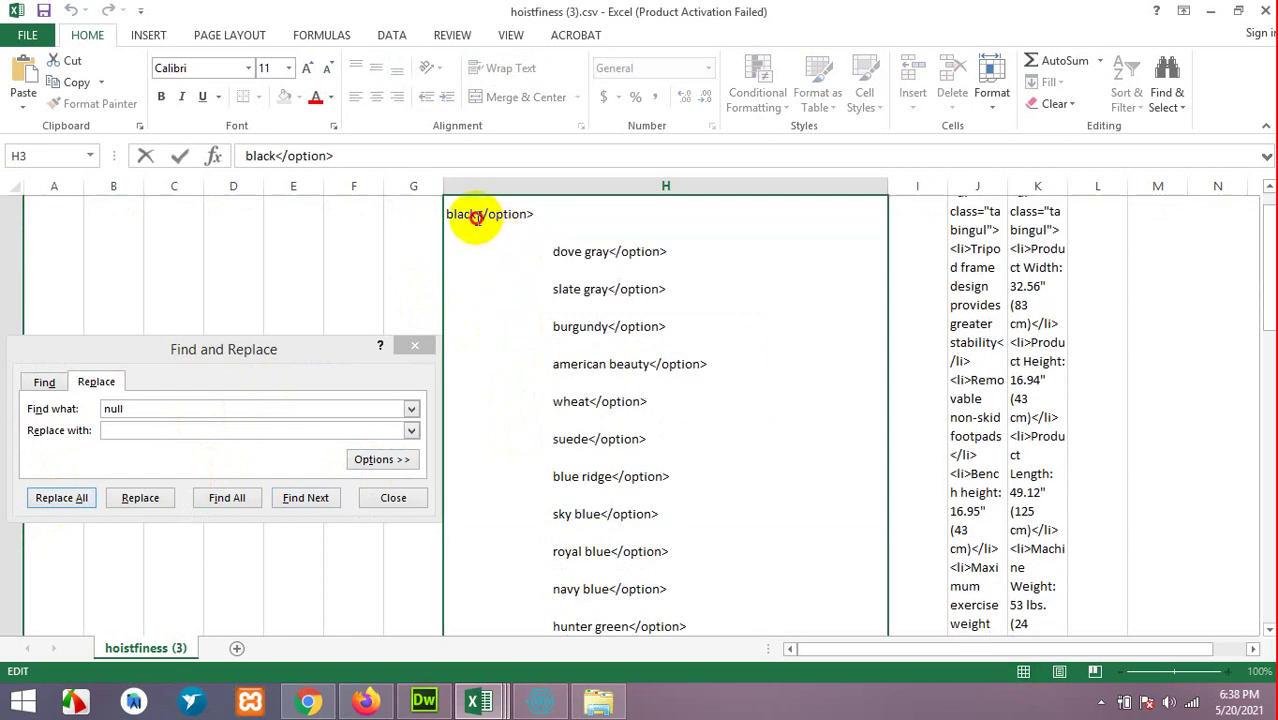
left_click_drag(476, 218, 533, 214)
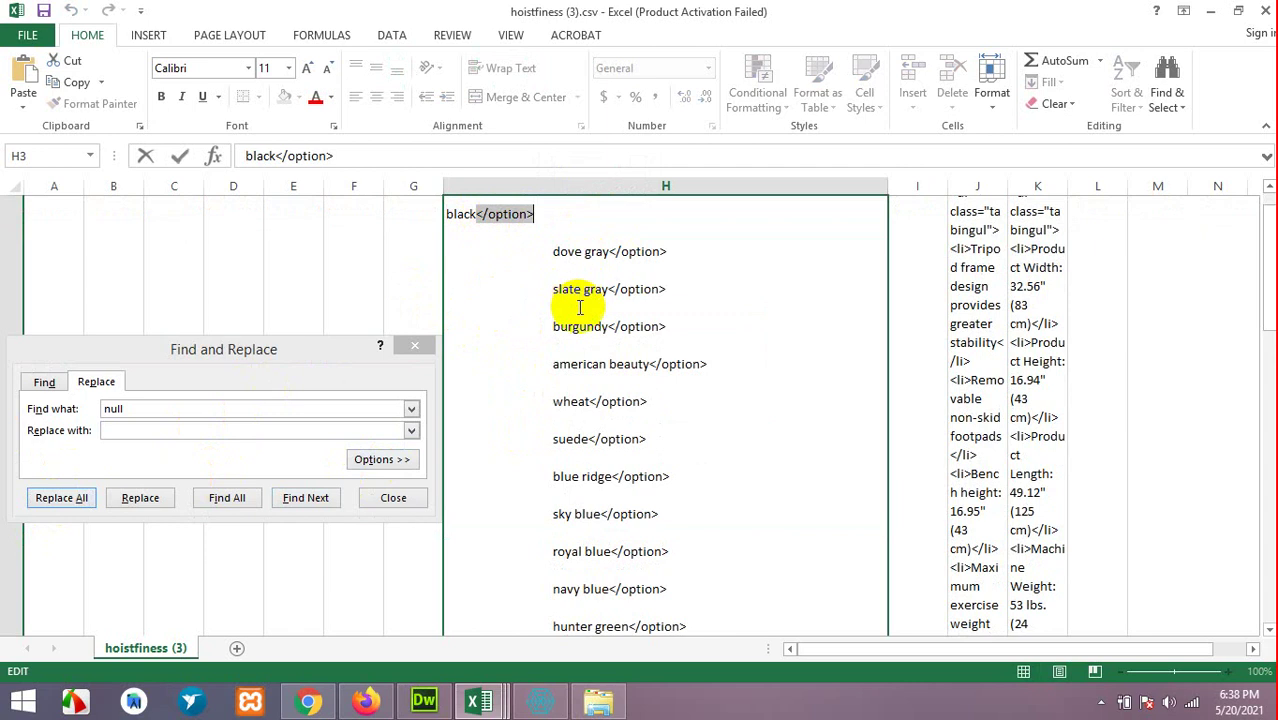
right_click(498, 214)
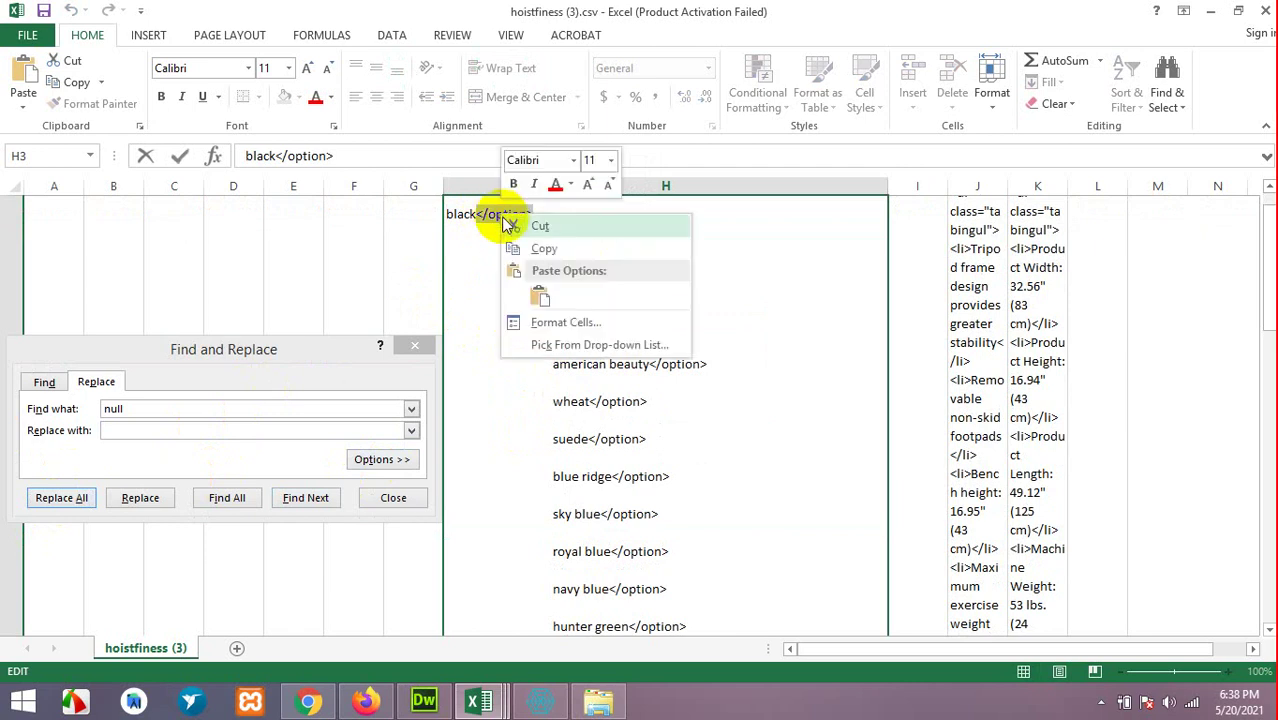
left_click(522, 246)
left_click(157, 408)
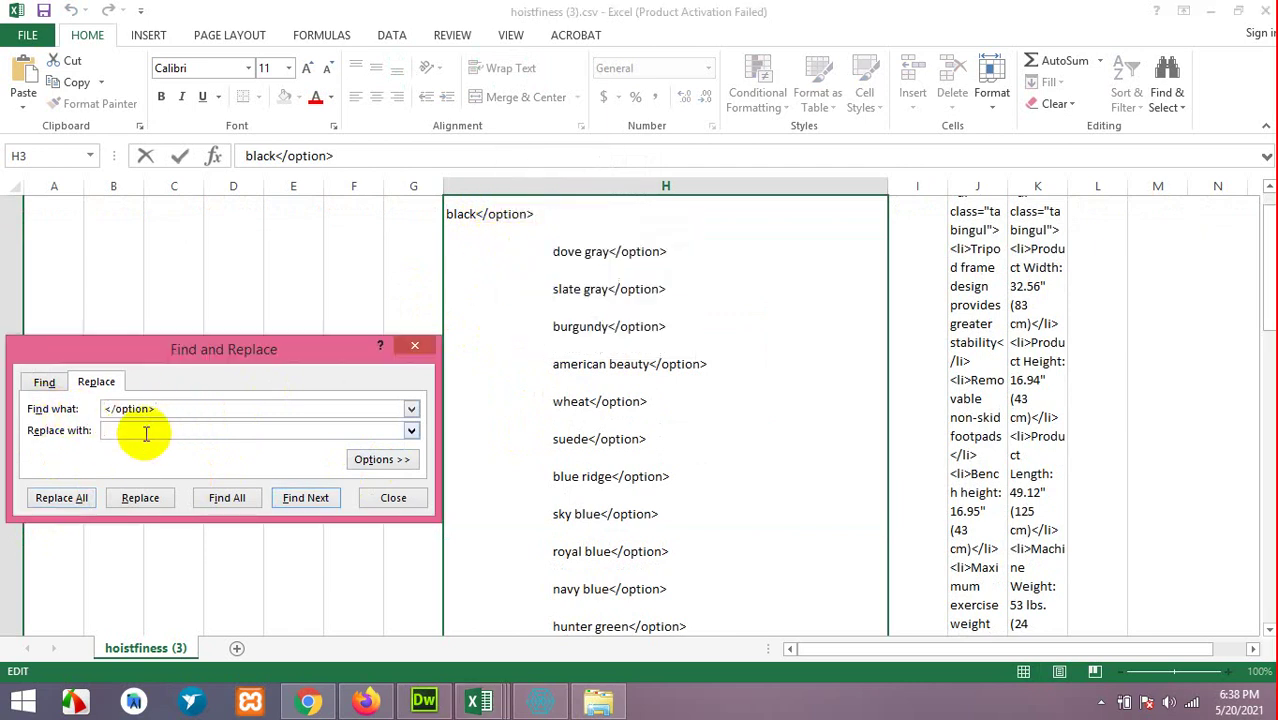
- Replace every </option> closing tag in the "weight selection" column H with a comma
left_click(62, 498)
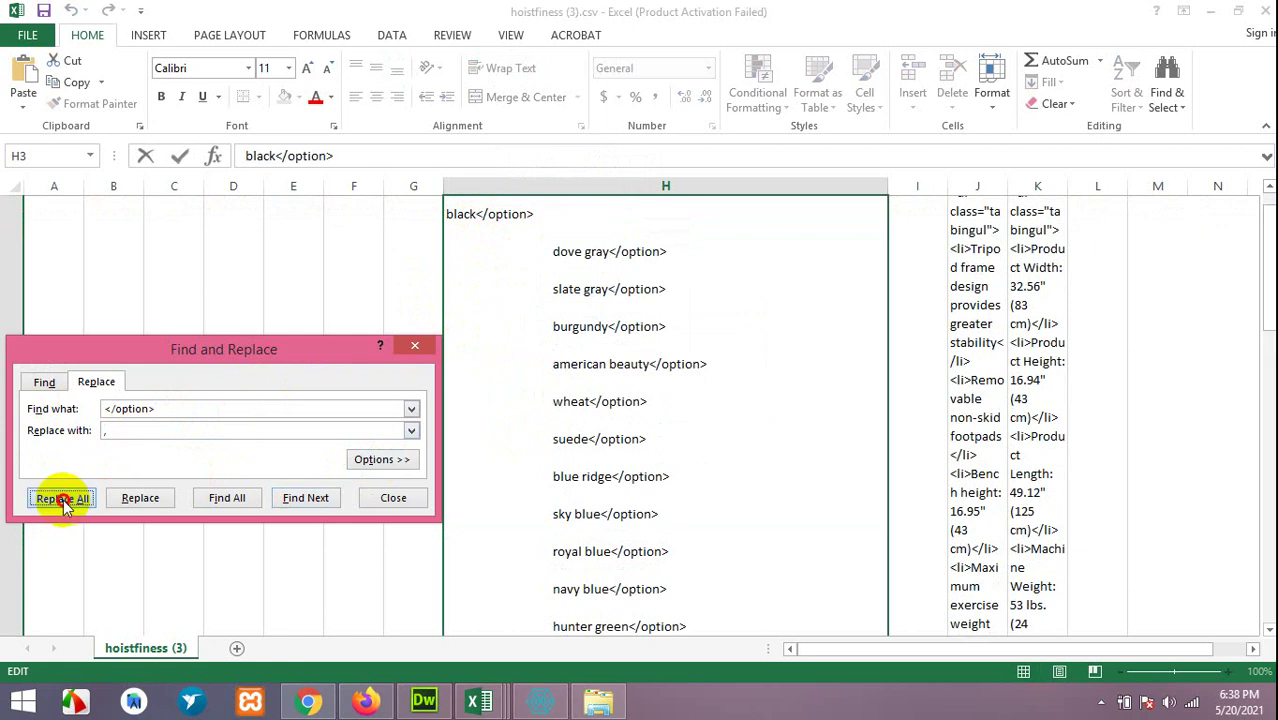
left_click(562, 185)
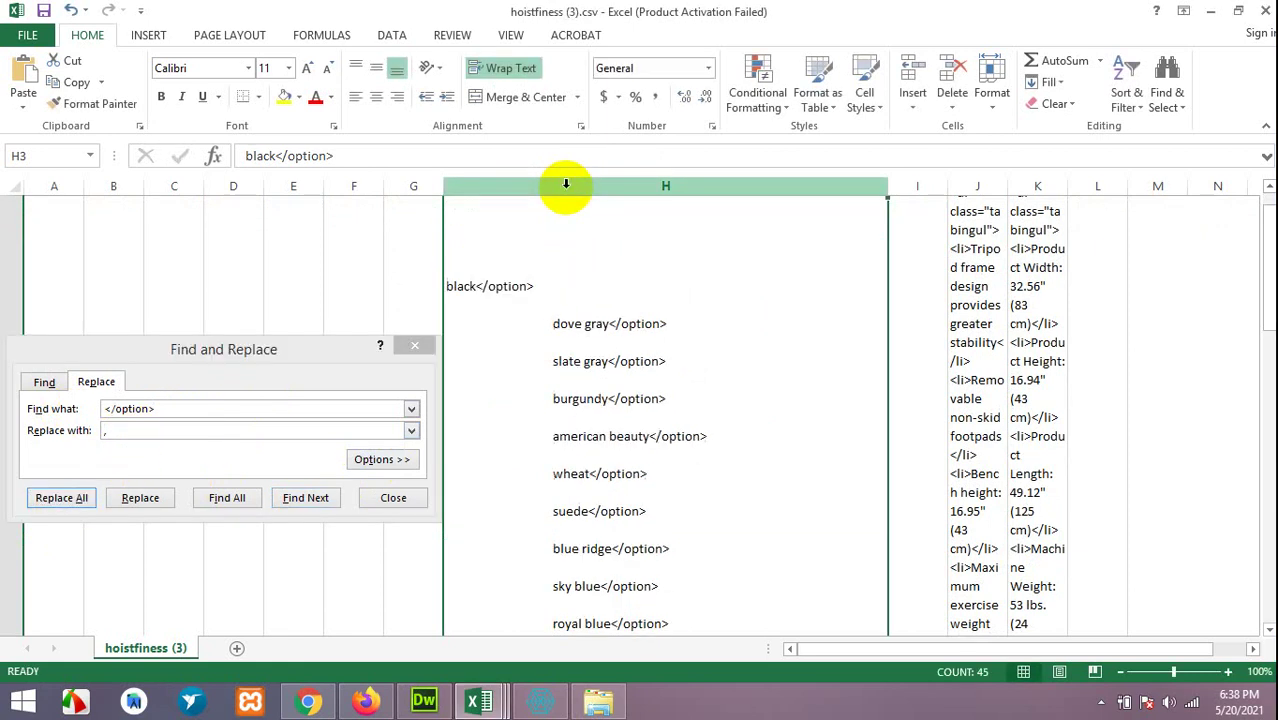
left_click(82, 505)
left_click(648, 392)
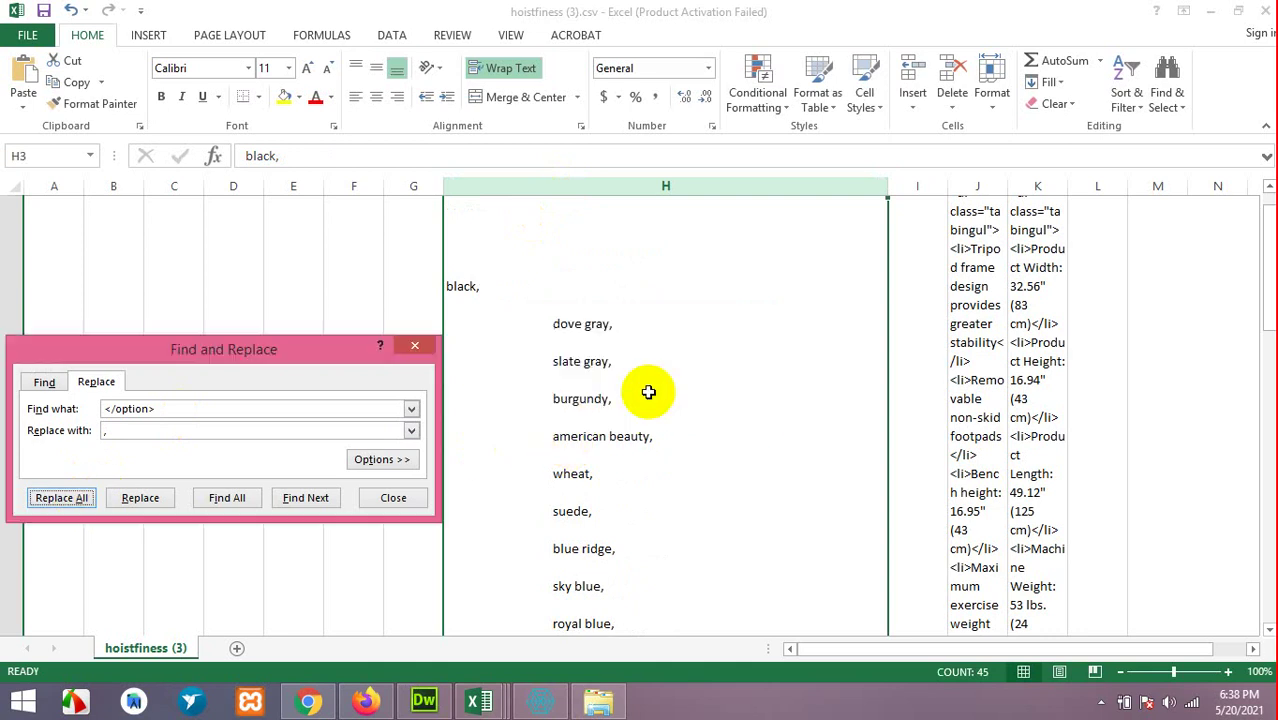
- Check the comma-separated option names in cells H3 and H4 without changing their contents
left_click(575, 398)
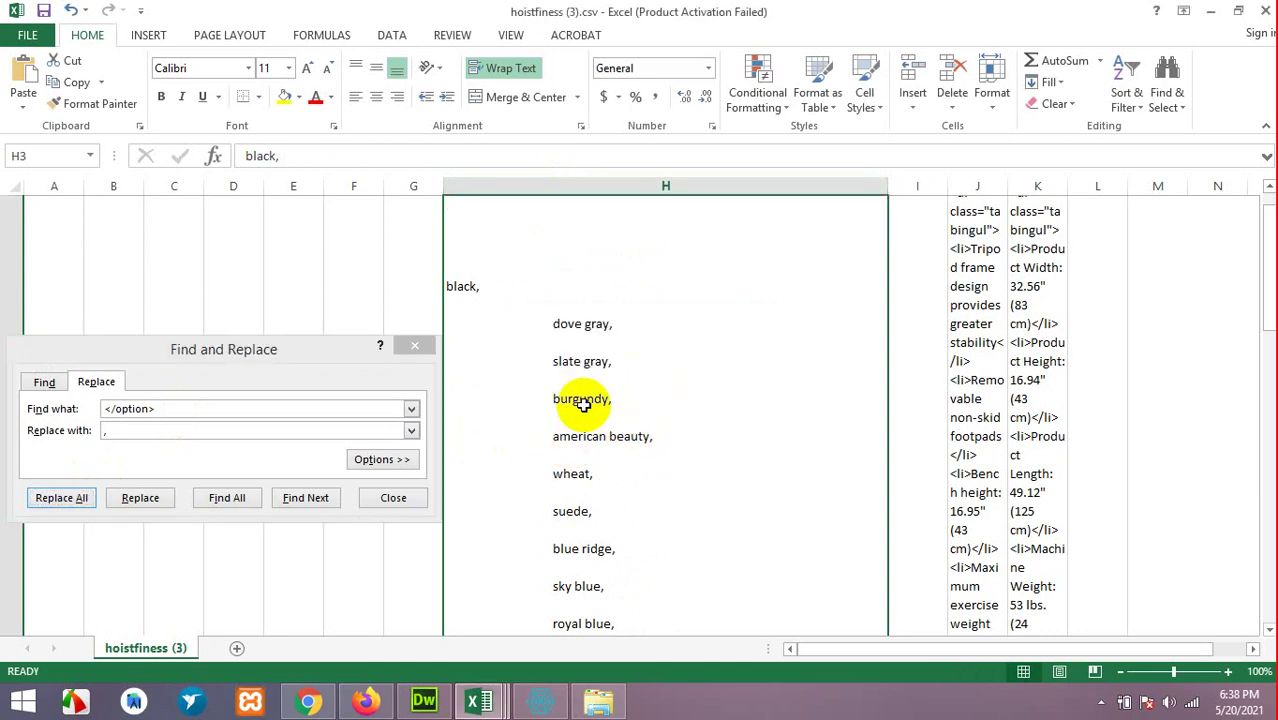
key("Down")
left_click(407, 155)
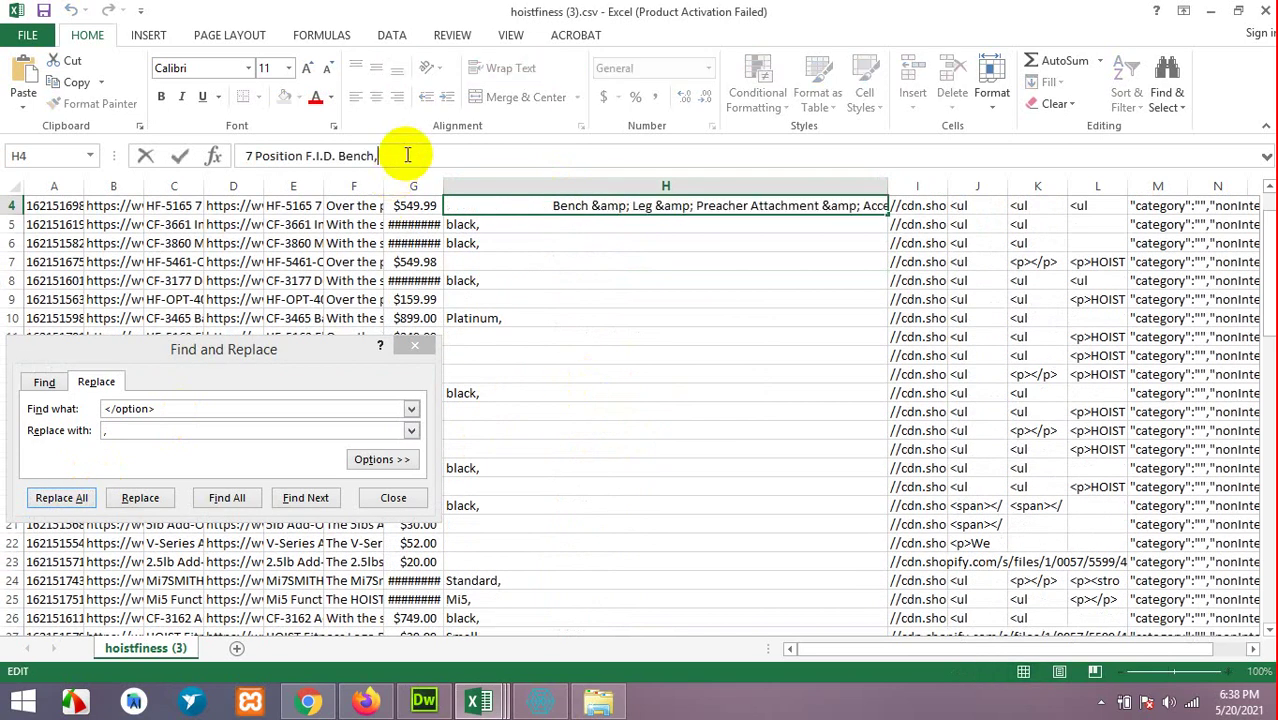
key("ctrl+a")
key("BackSpace")
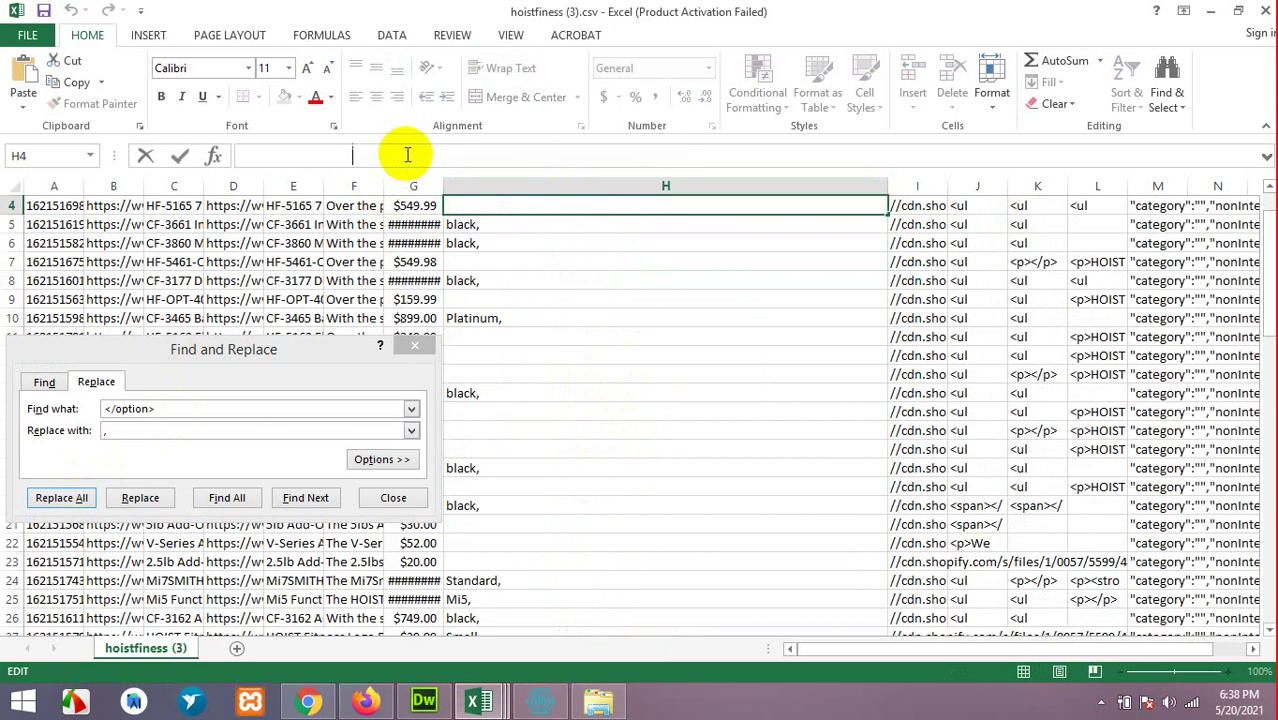
key("ctrl+v")
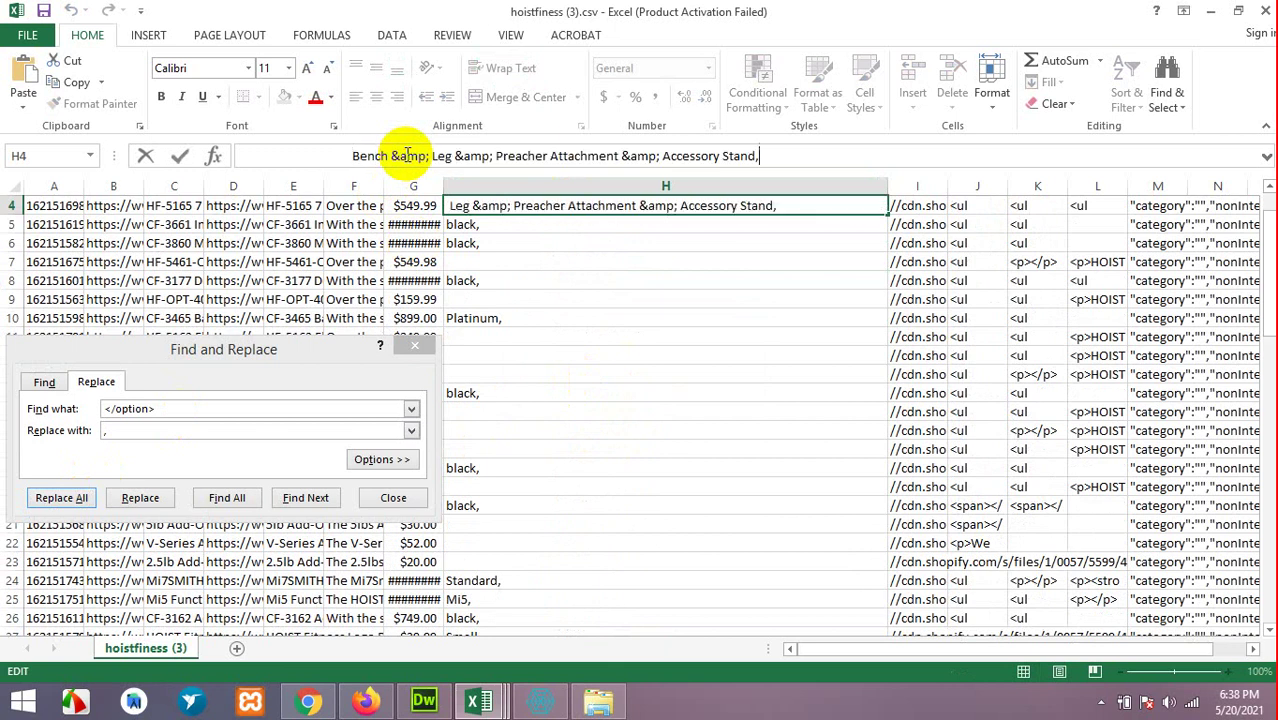
key("Escape")
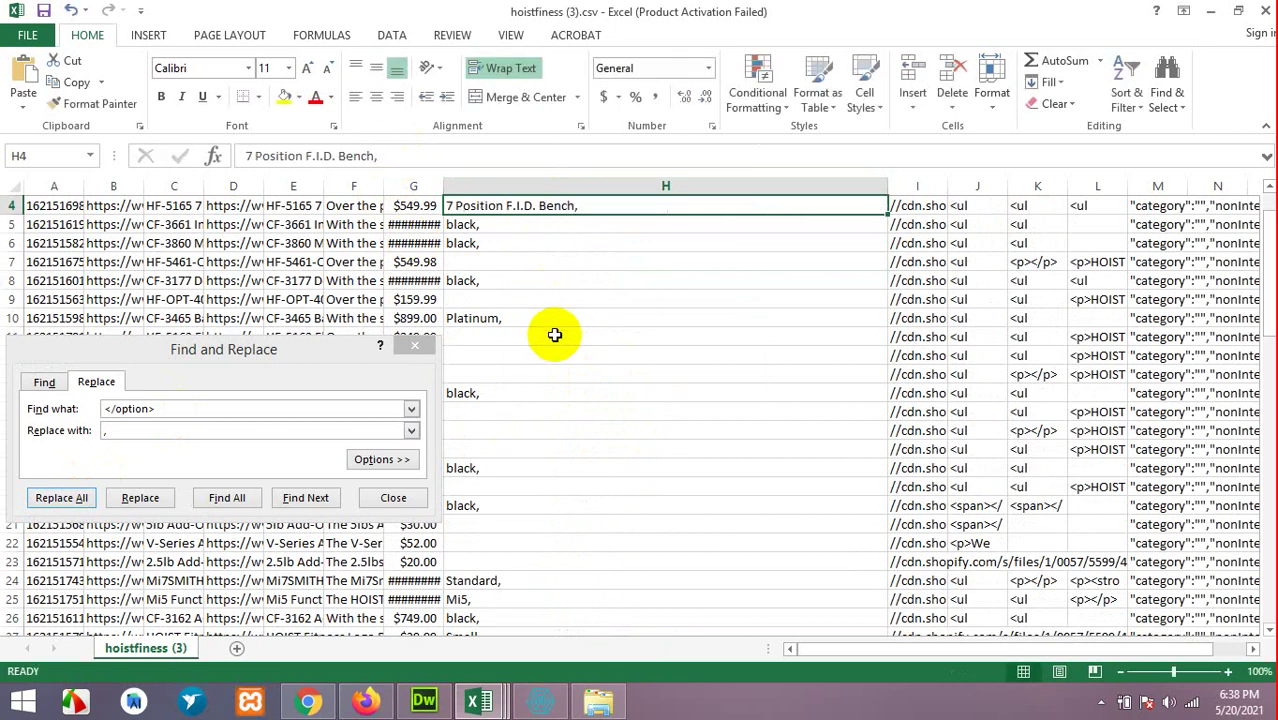
scroll(541, 322, "up", 1)
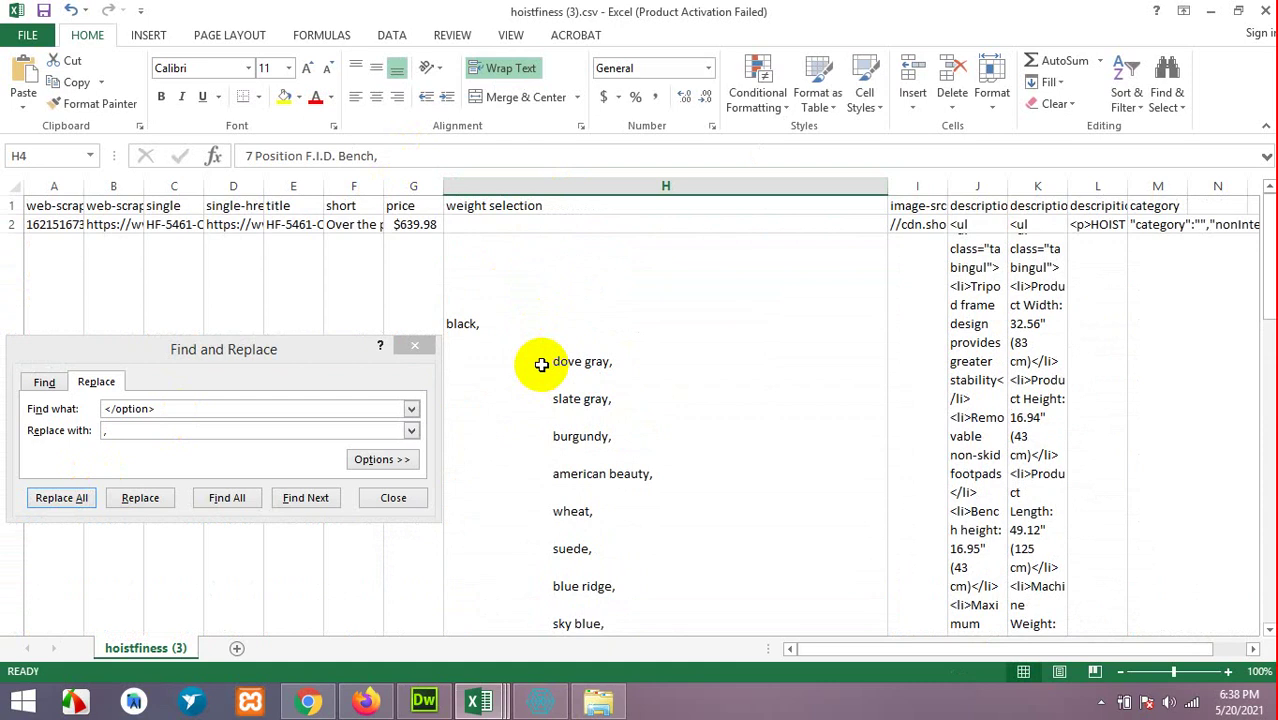
key("ctrl+h")
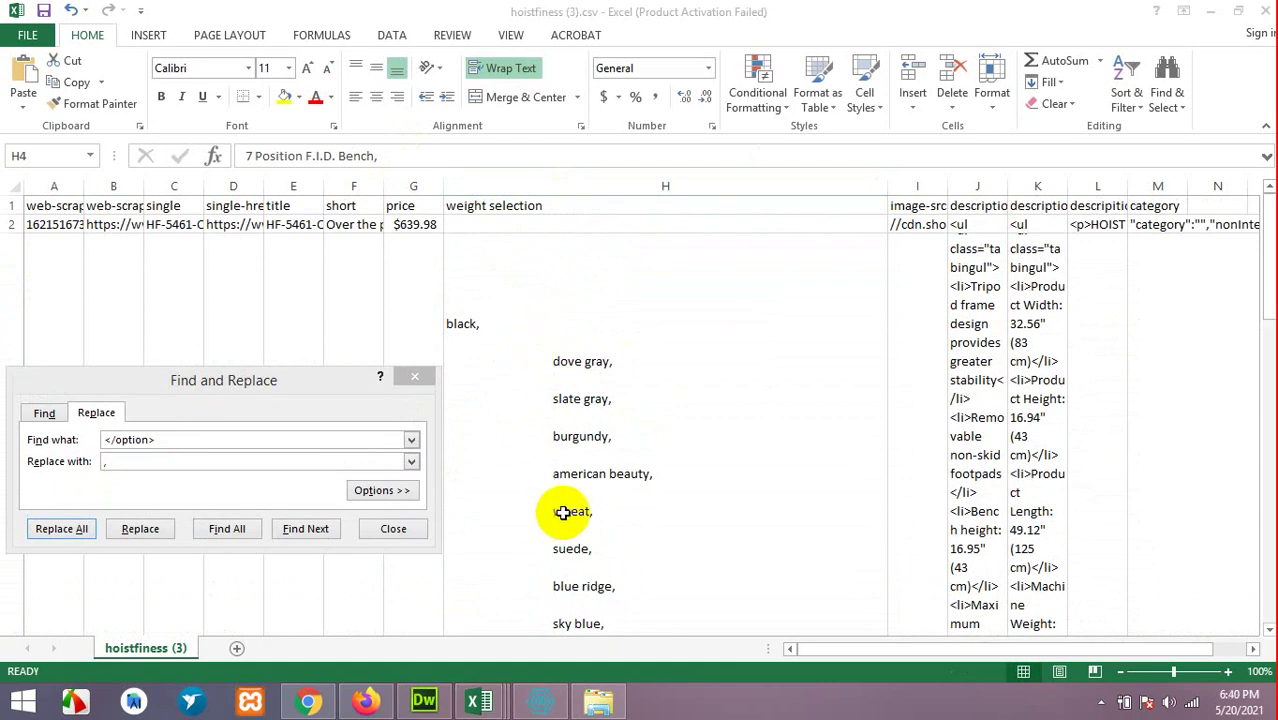
- Close Find and Replace and start saving a copy of the workbook with the file type CSV (Comma delimited)
left_click(28, 40)
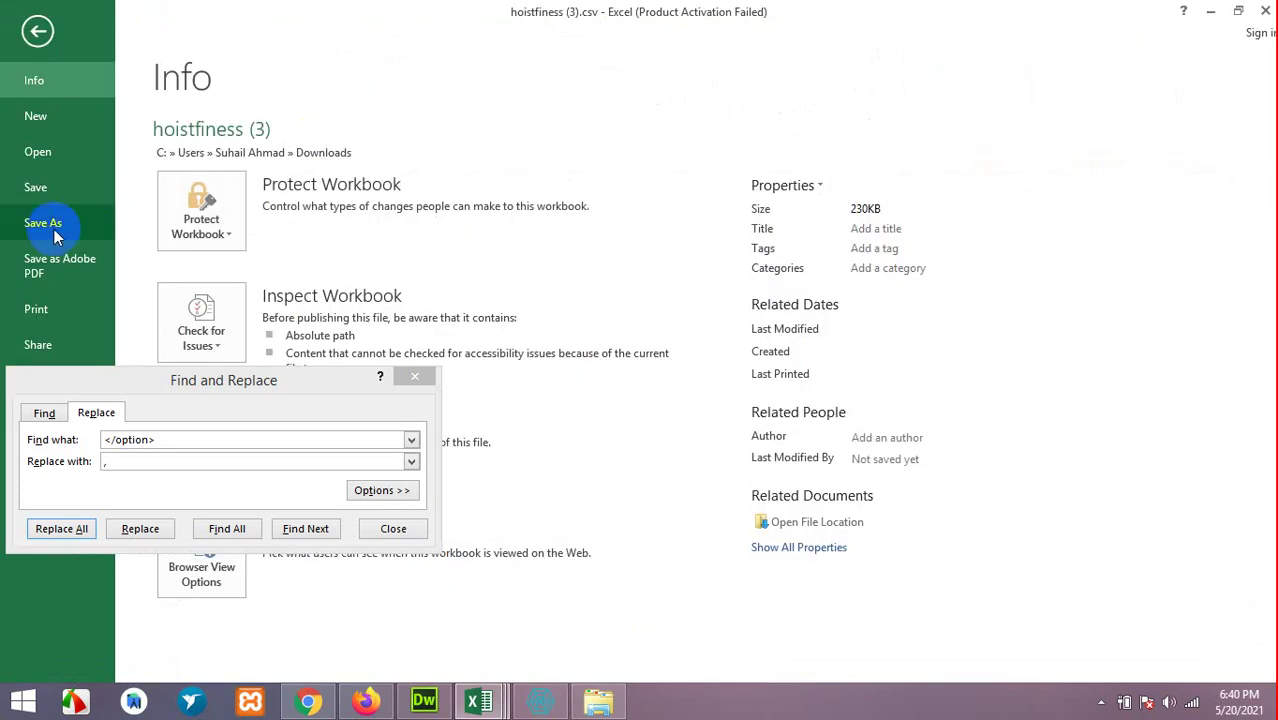
left_click(55, 232)
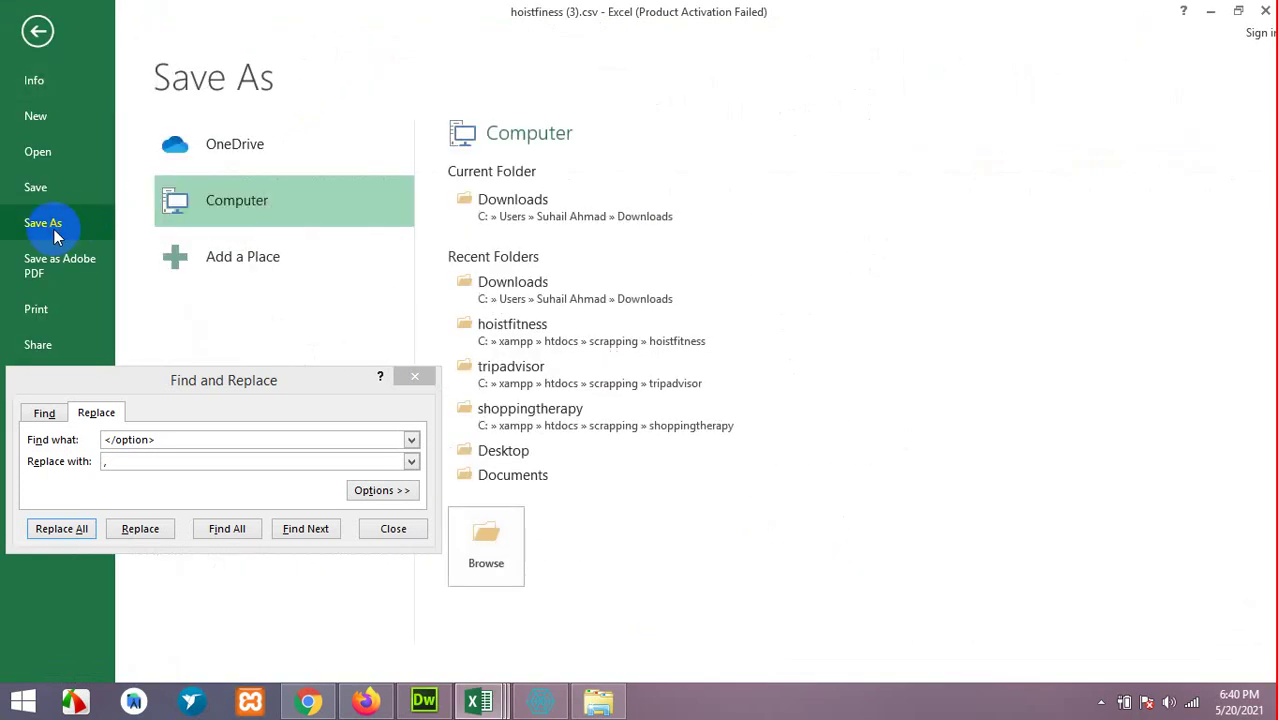
left_click(414, 375)
left_click(497, 551)
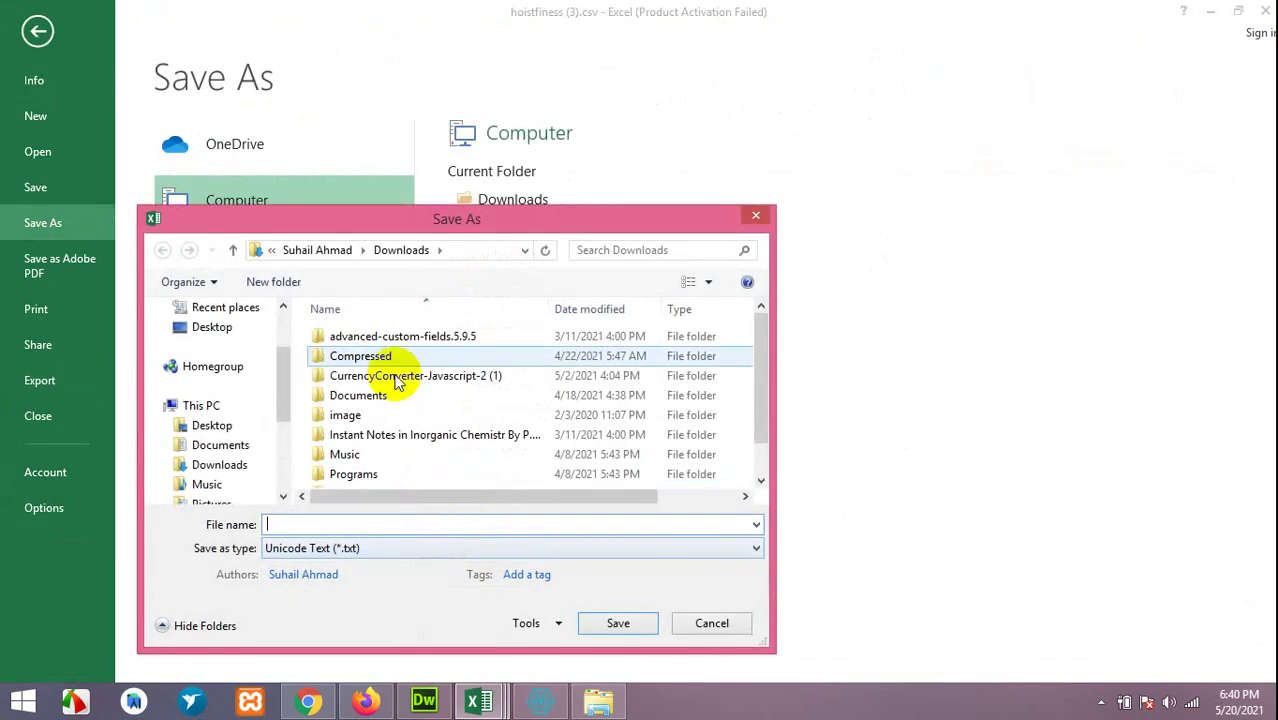
left_click(340, 548)
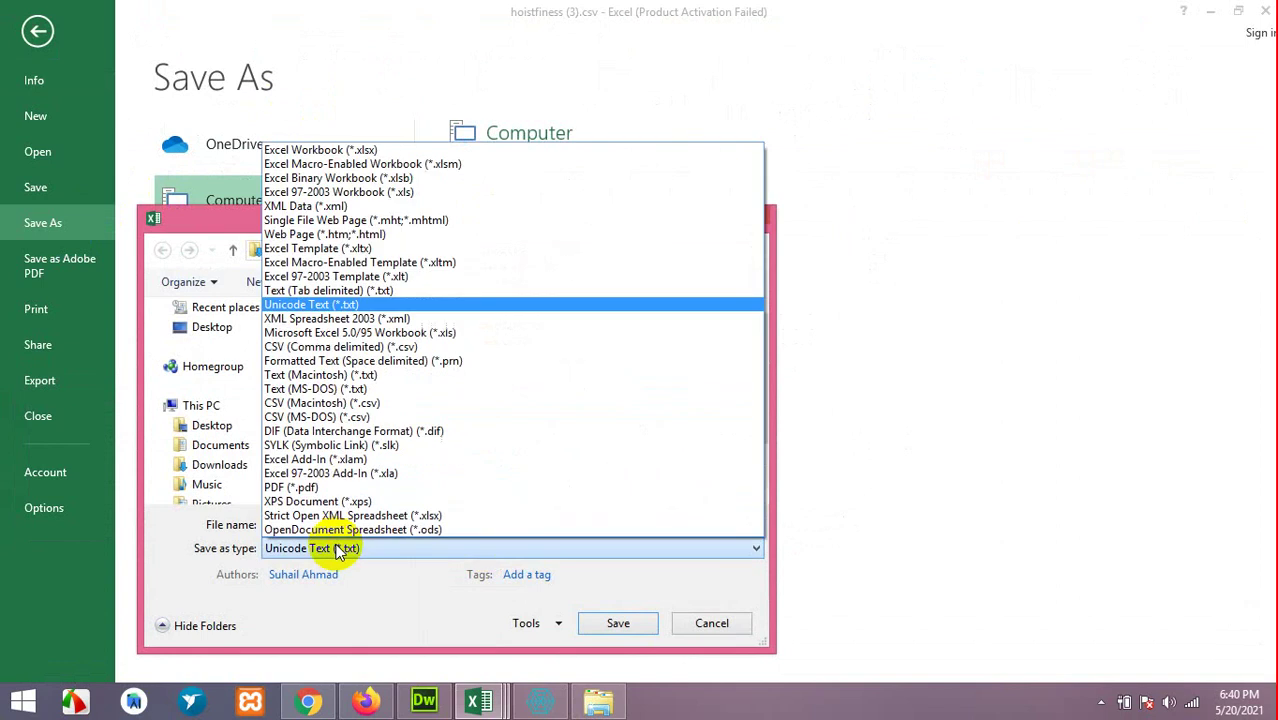
left_click(298, 346)
- Set the CSV (Comma delimited) copy's save location to the C:\xampp\htdocs\scrapping folder
left_click_drag(277, 367, 285, 413)
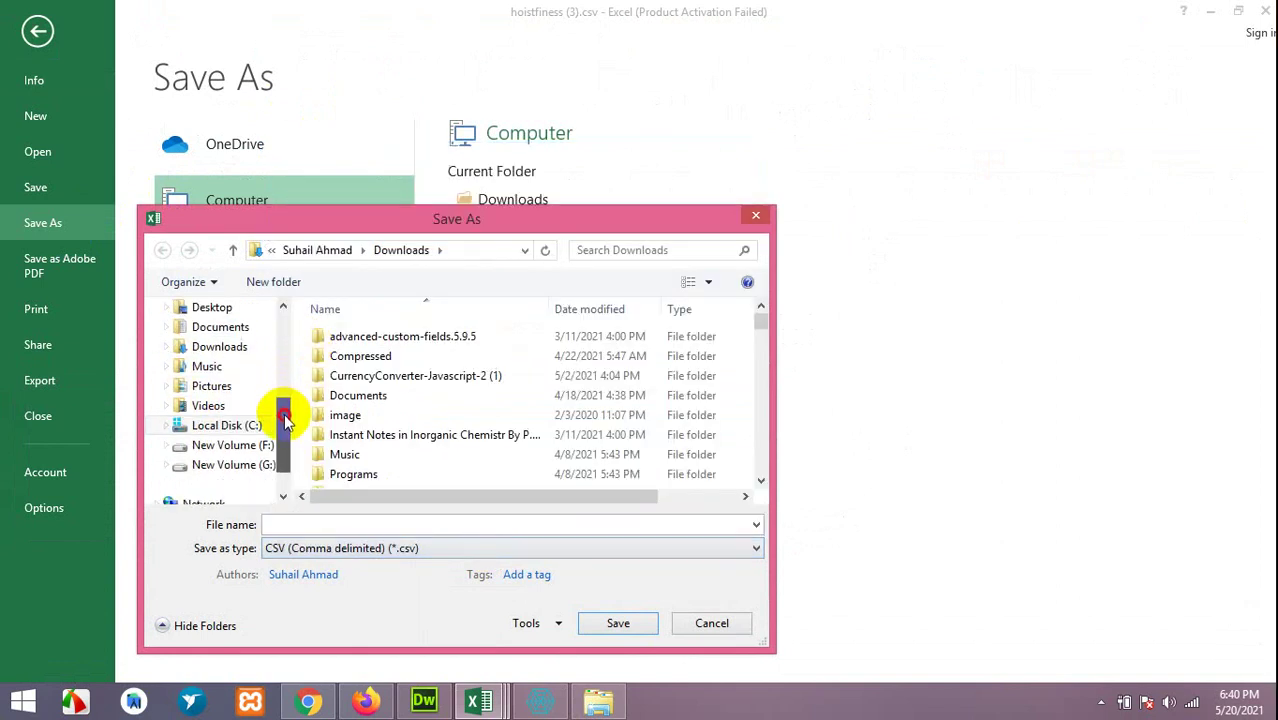
left_click(240, 425)
scroll(382, 438, "down", 1)
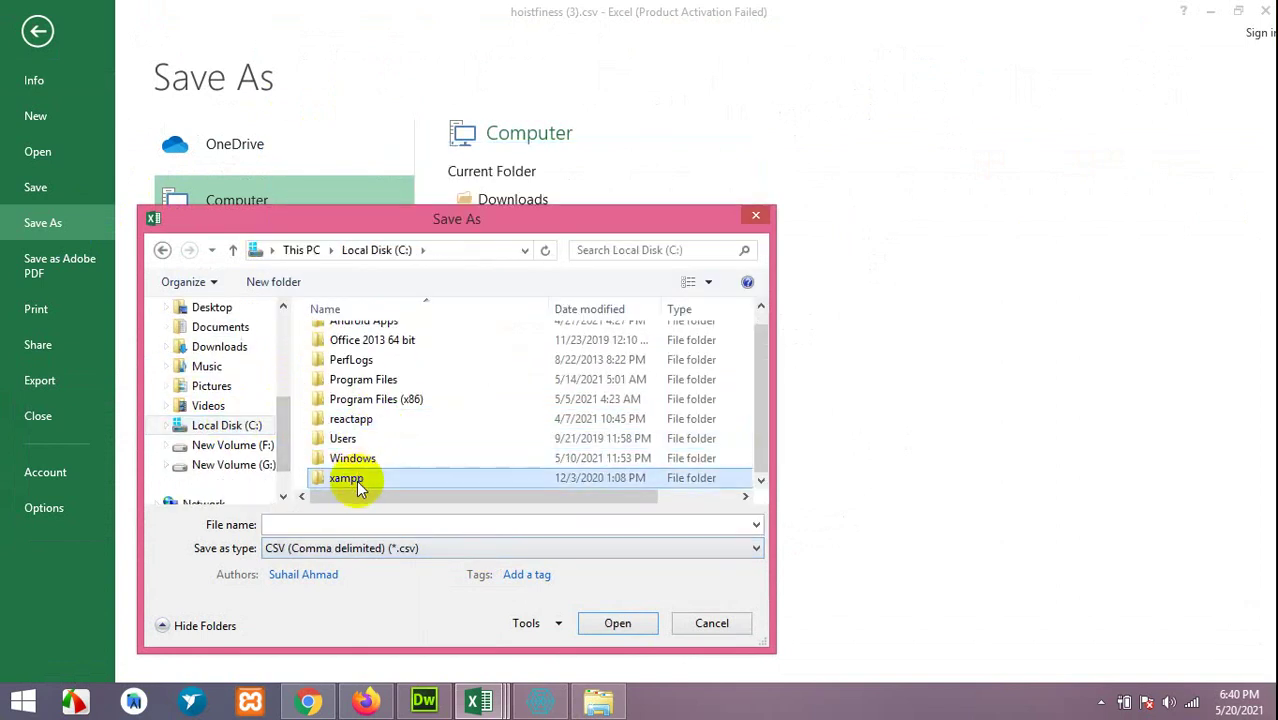
double_click(357, 479)
left_click(360, 415)
double_click(352, 412)
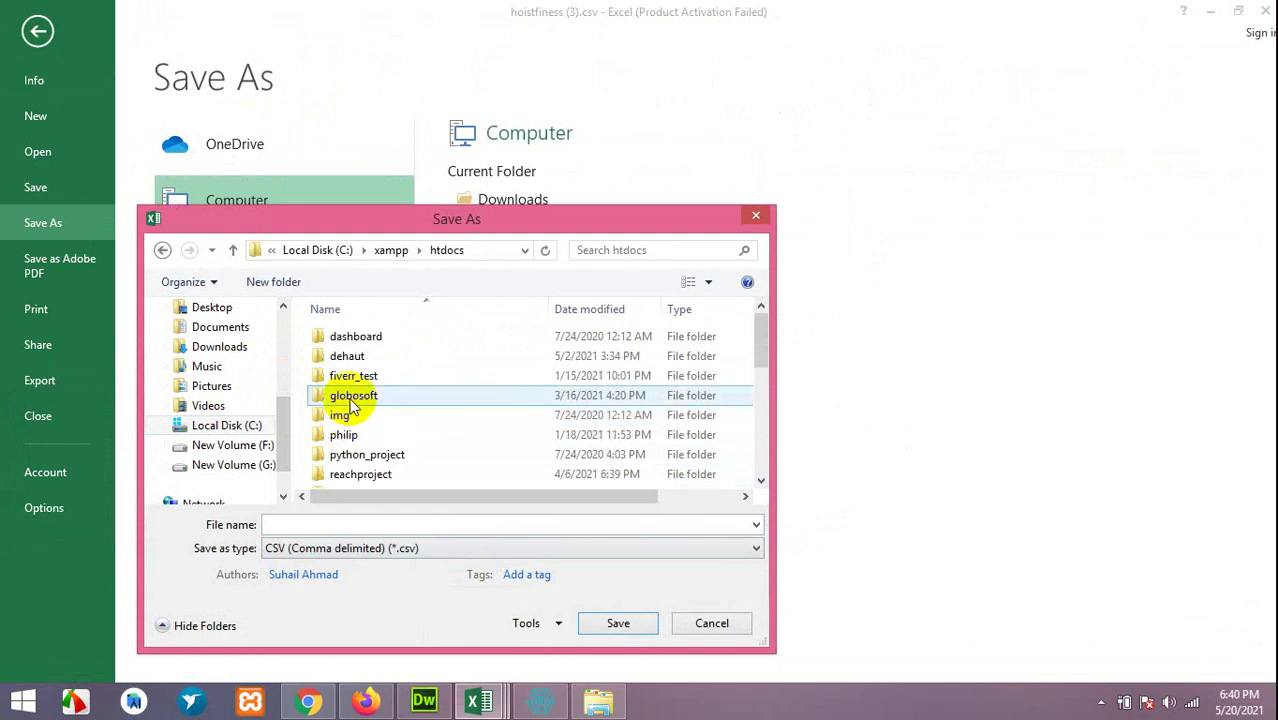
scroll(352, 400, "down", 5)
double_click(350, 333)
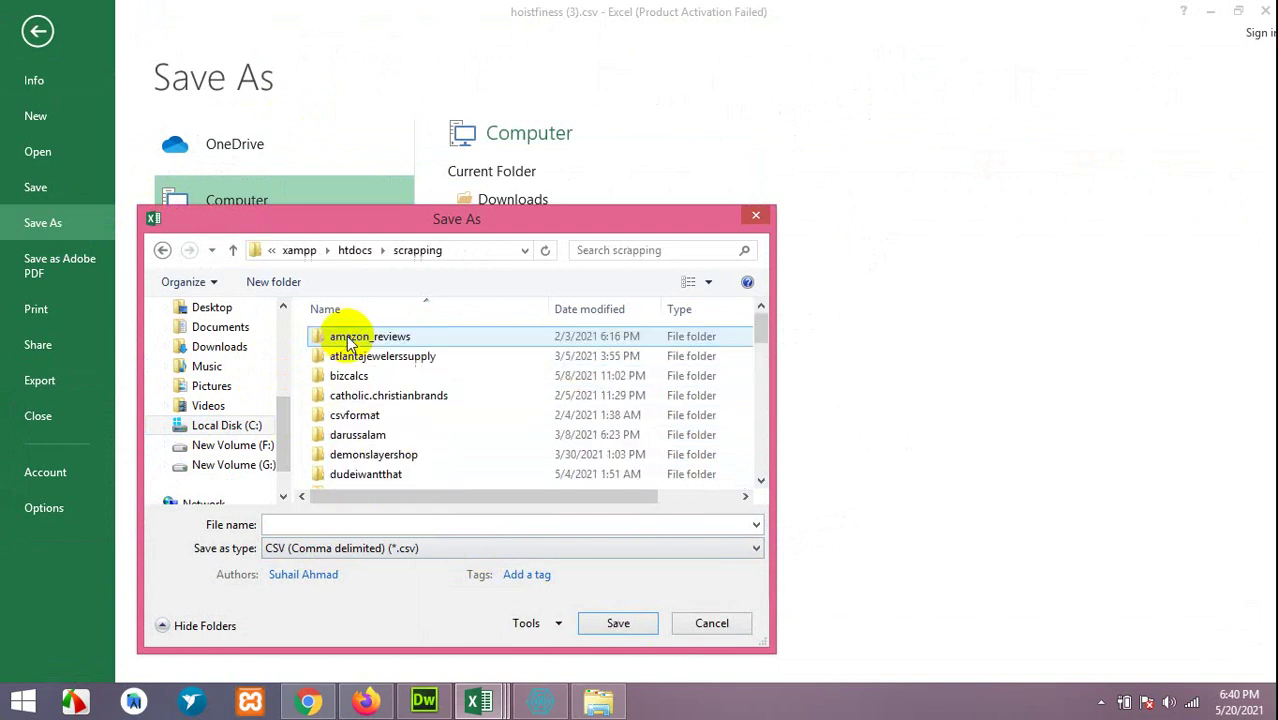
- Save the workbook as data.csv in the hoistfitness folder, replacing the existing file and keeping the CSV format
left_click(375, 379)
scroll(375, 379, "down", 4)
left_click(375, 375)
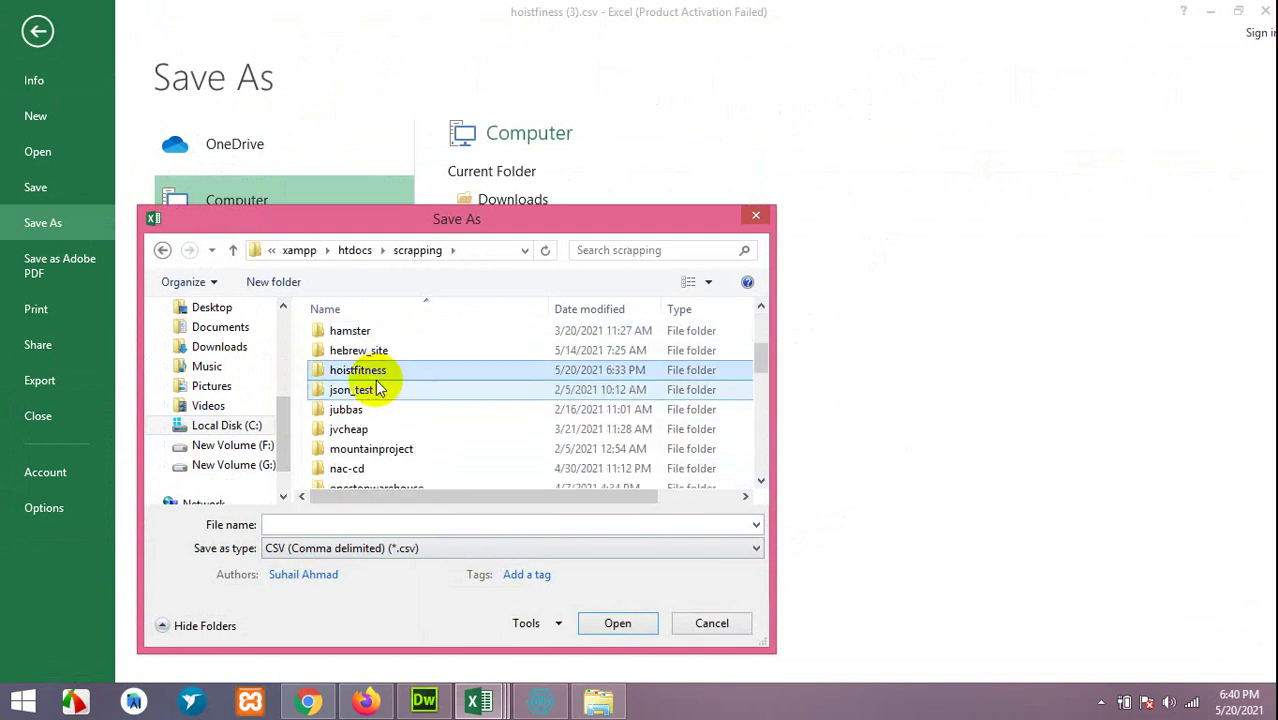
double_click(375, 372)
double_click(337, 336)
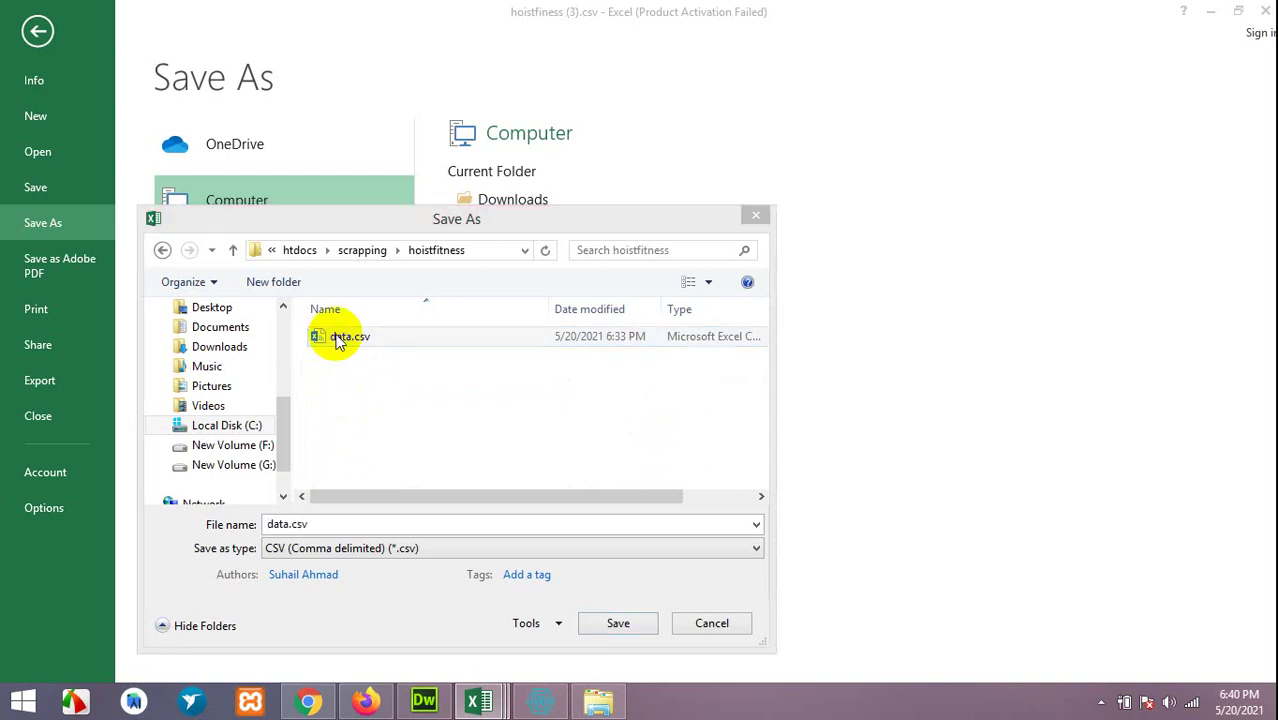
left_click(665, 357)
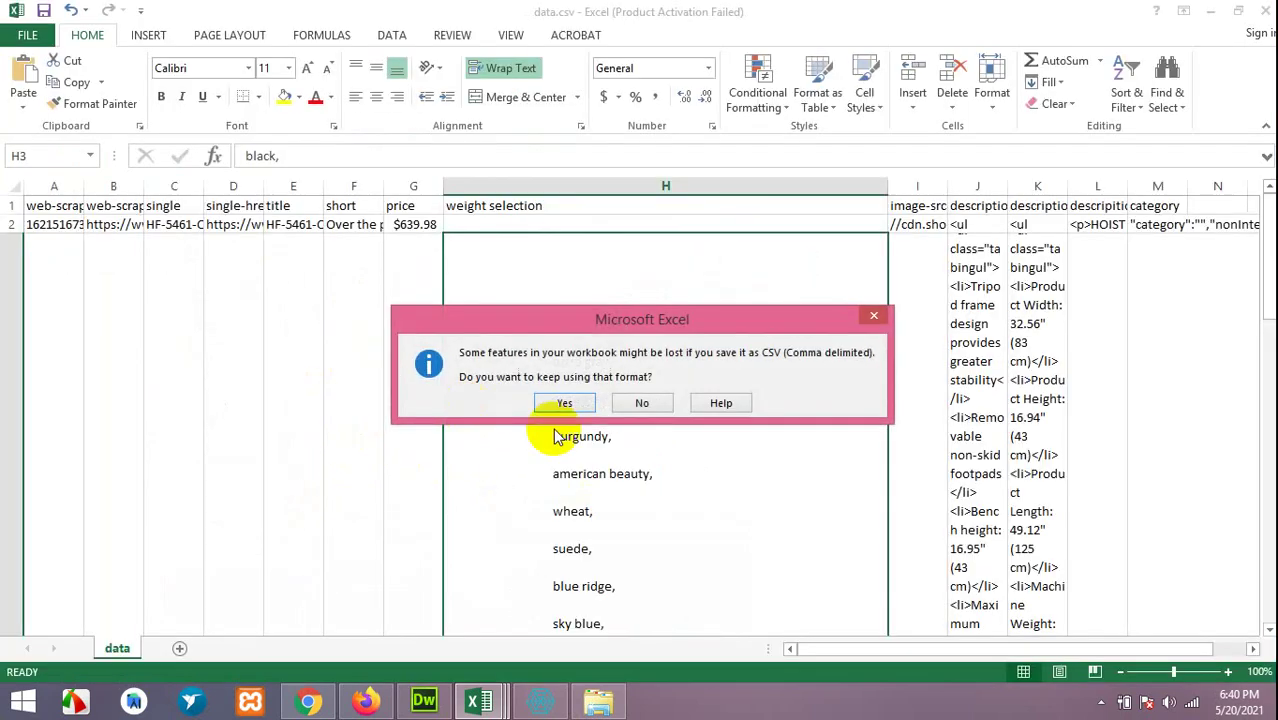
left_click(565, 402)
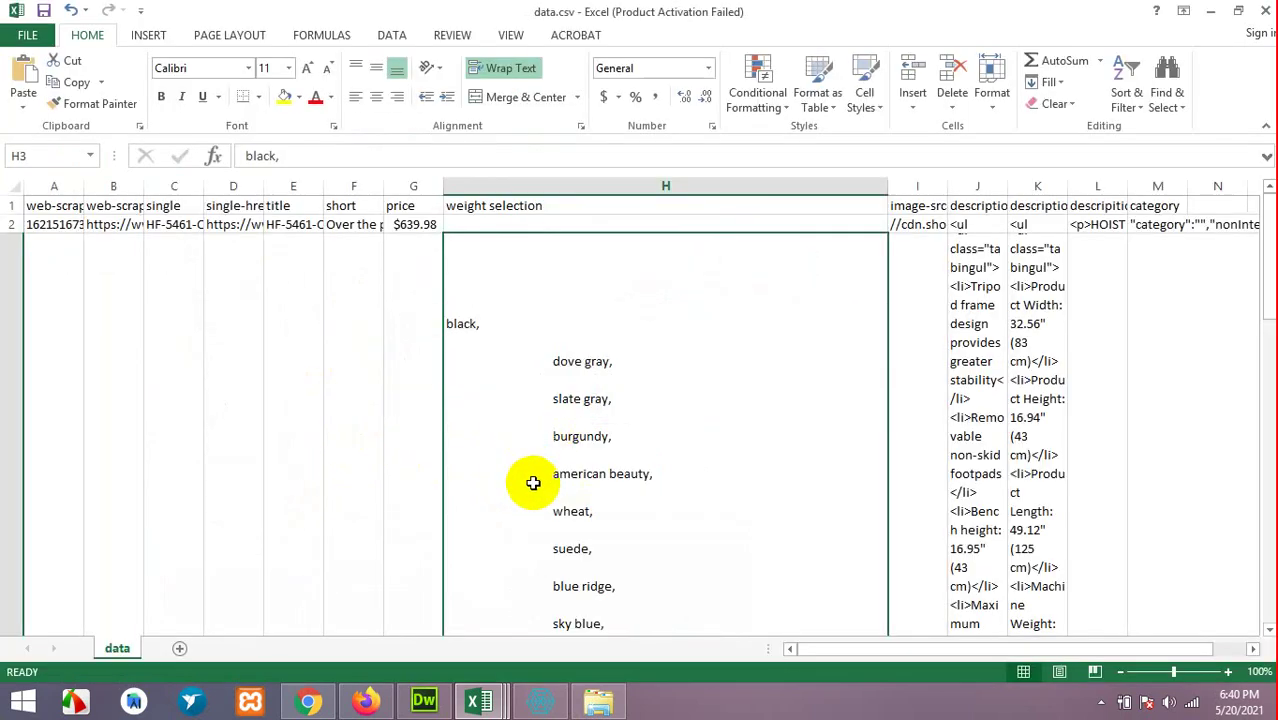
- Close the workbook and browse to the C:\xampp\htdocs\scrapping folder in File Explorer
left_click(1265, 10)
left_click(650, 369)
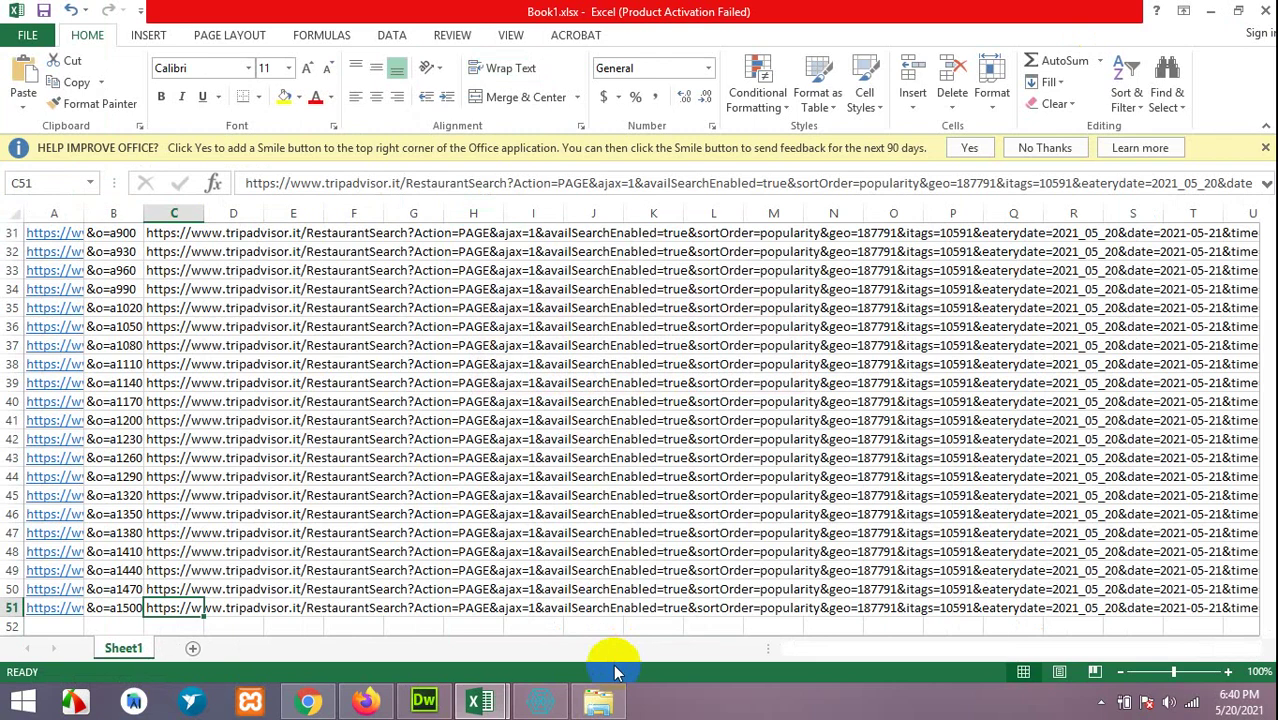
left_click(602, 703)
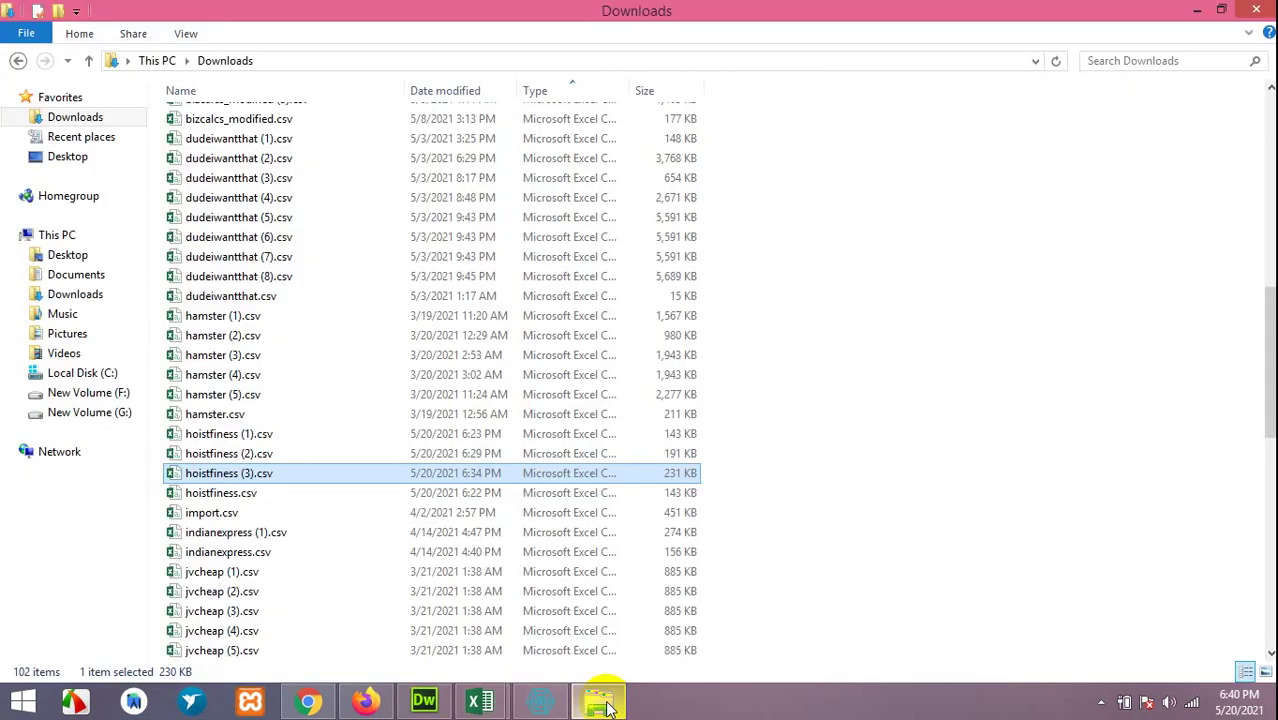
left_click(62, 376)
double_click(205, 276)
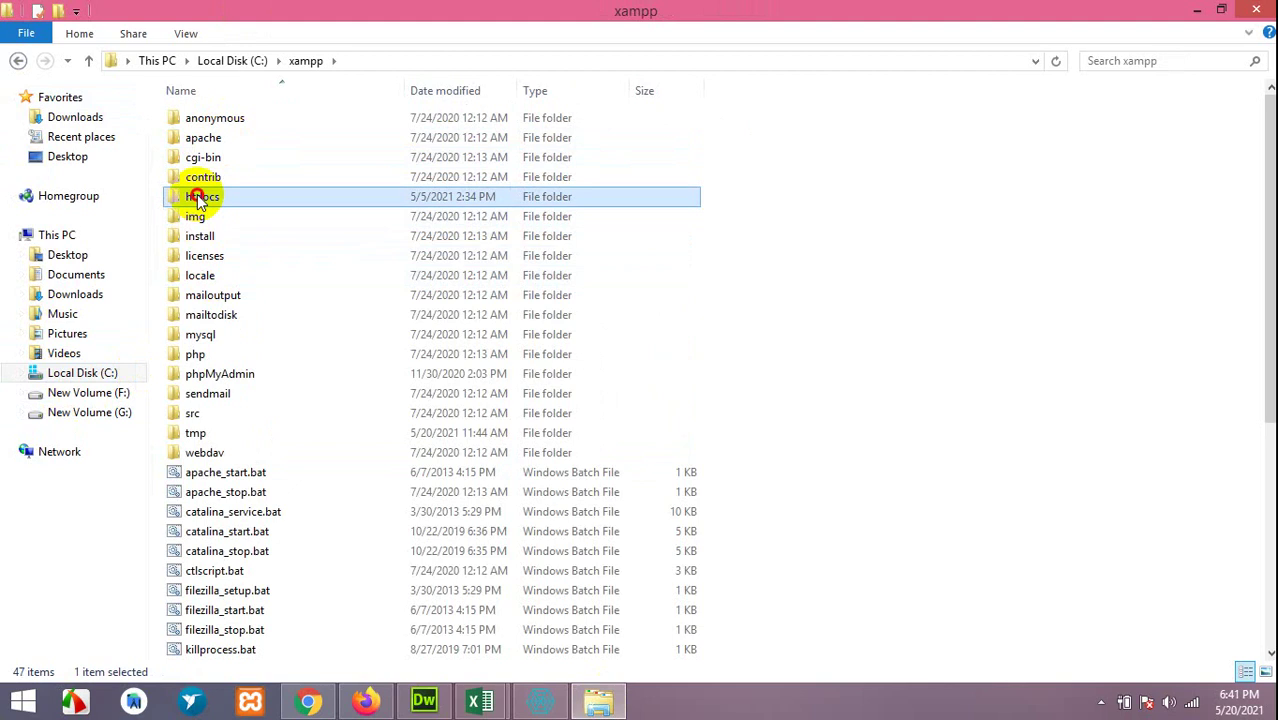
double_click(197, 197)
double_click(210, 275)
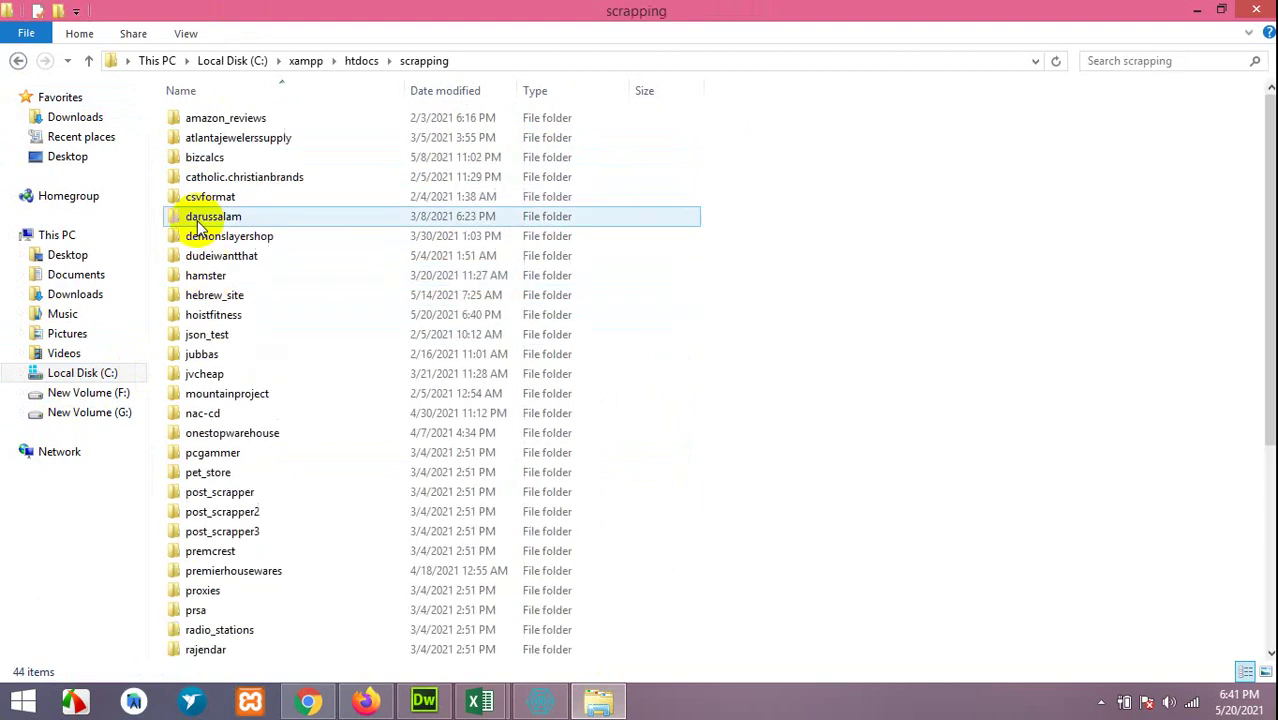
- Open data.csv from the hoistfitness folder
left_click(203, 234)
key("h")
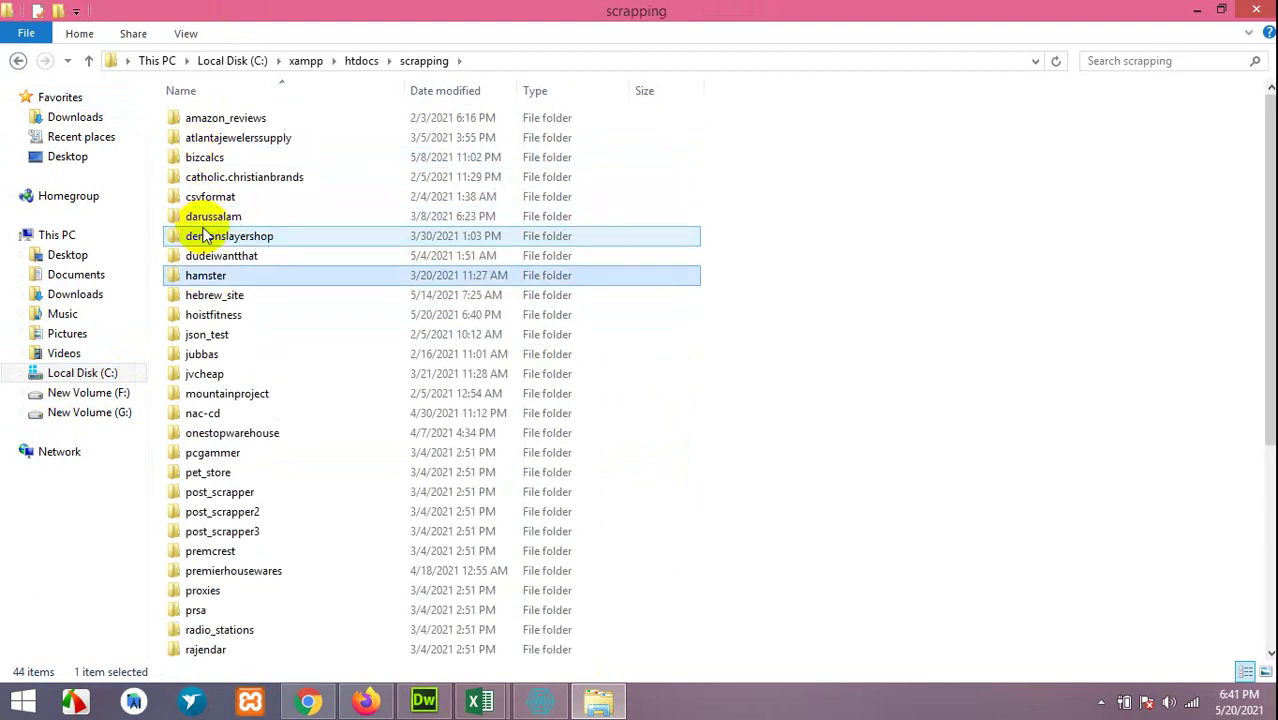
double_click(233, 316)
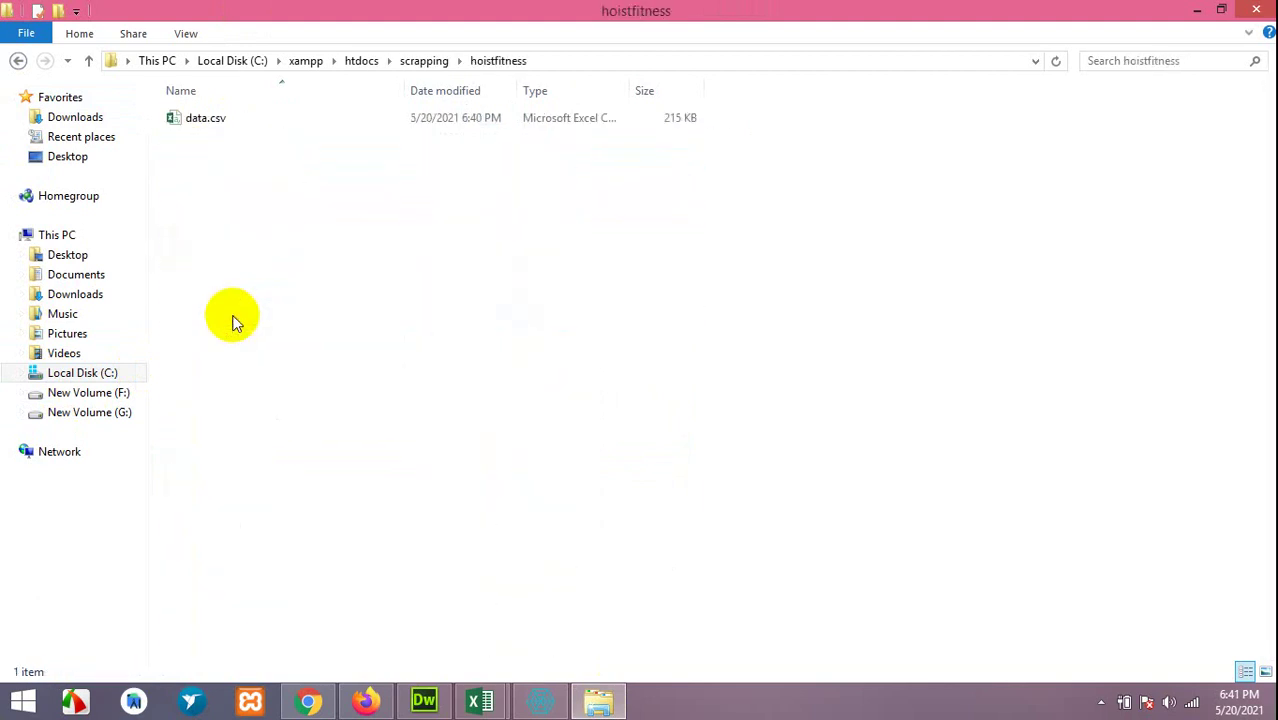
double_click(211, 125)
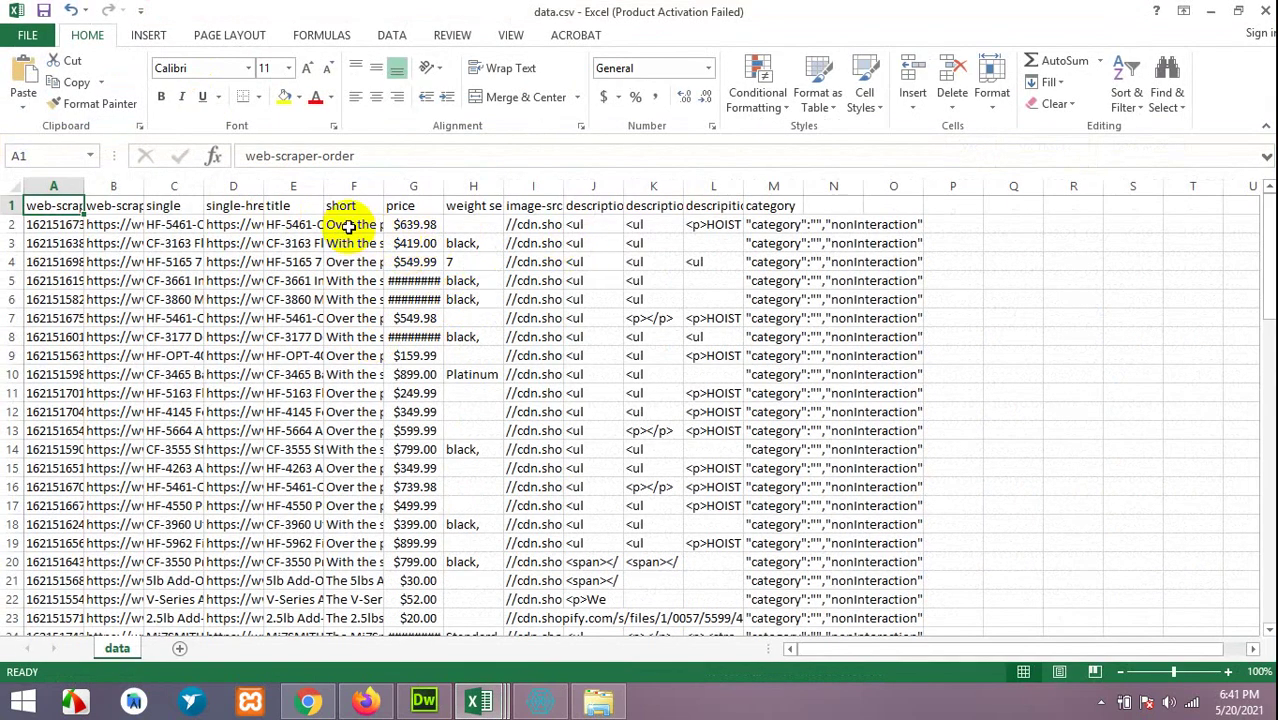
- Open Find and Replace and inspect the "weight selection" text in cell H3 without changing it
left_click(472, 224)
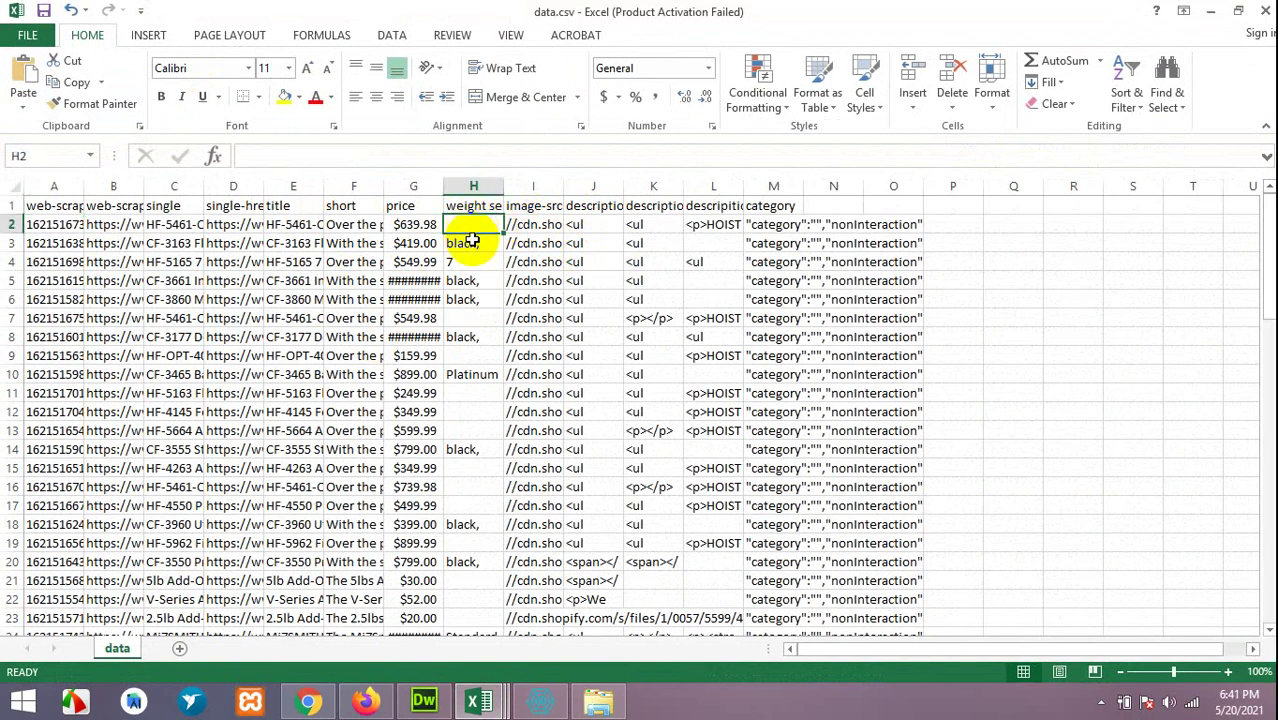
left_click(476, 243)
left_click(579, 243)
key("ctrl+h")
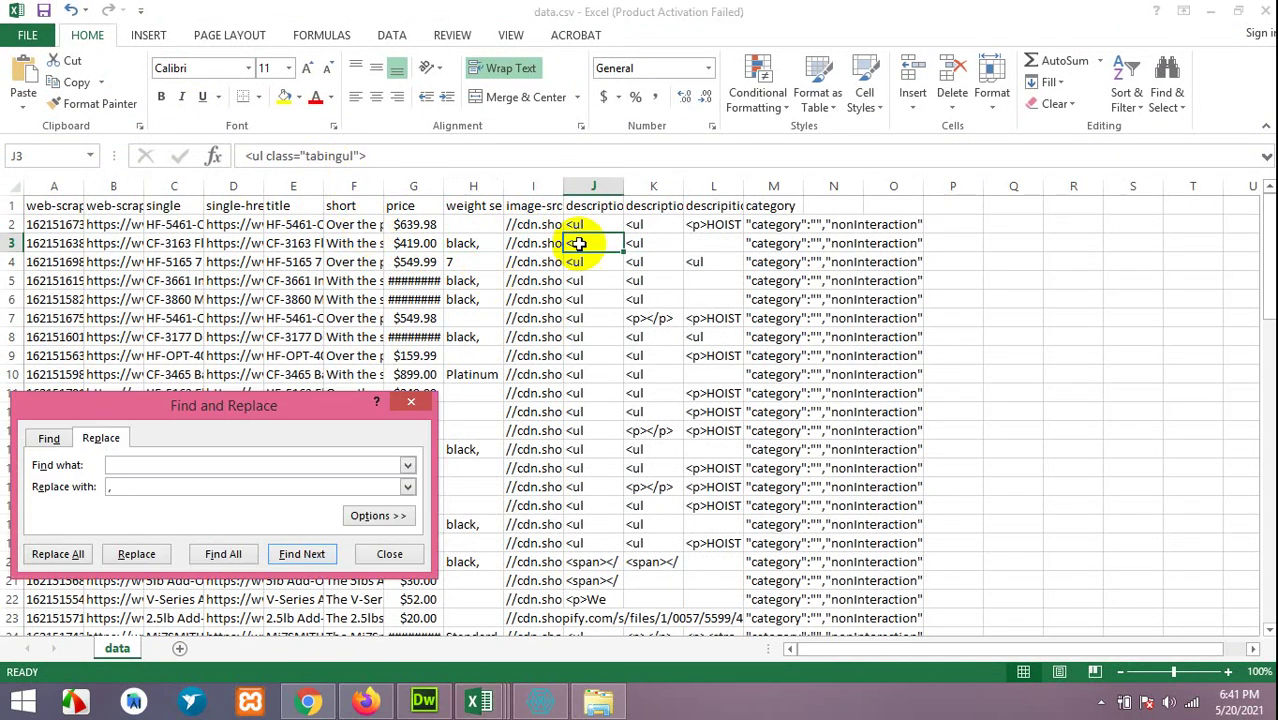
left_click(470, 243)
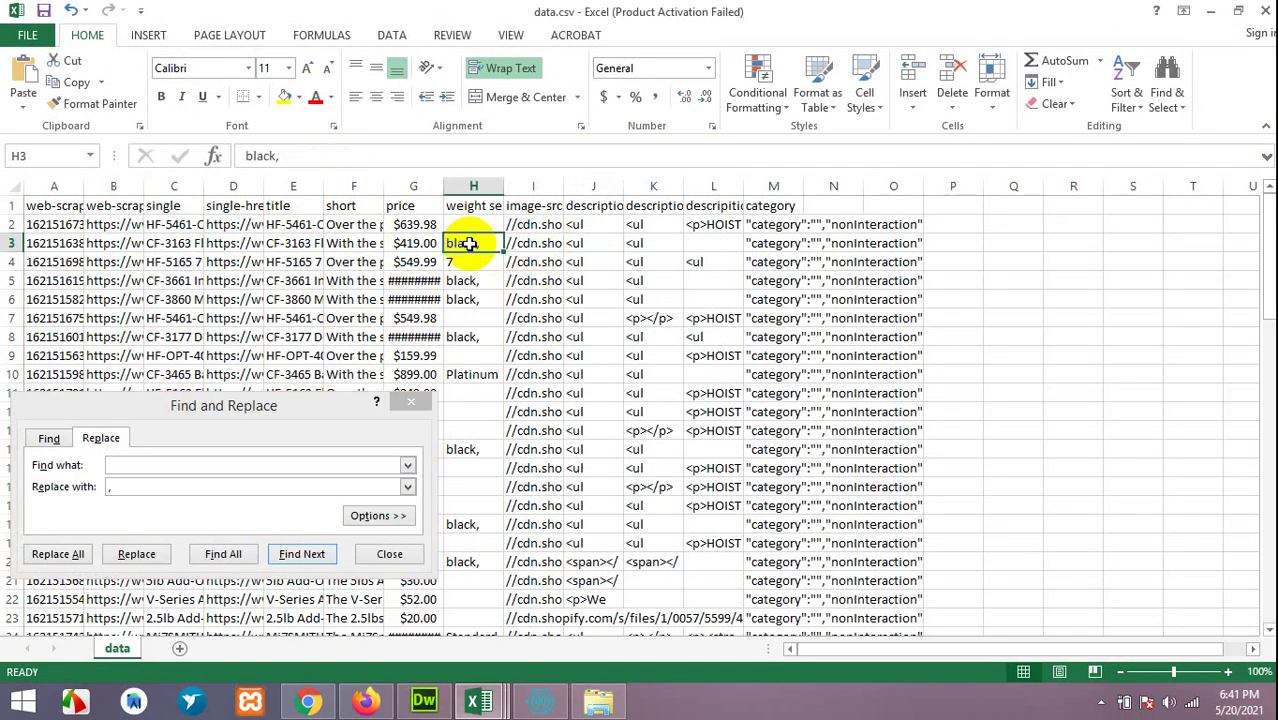
left_click(328, 155)
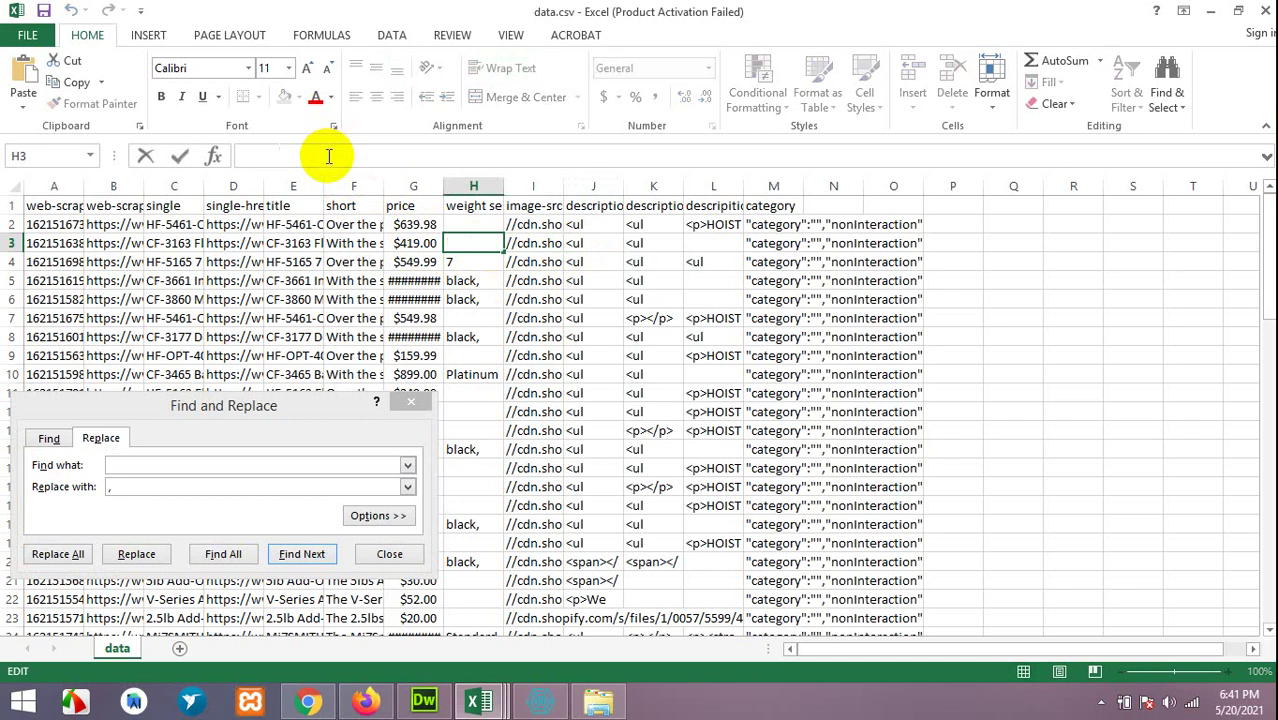
key("Escape")
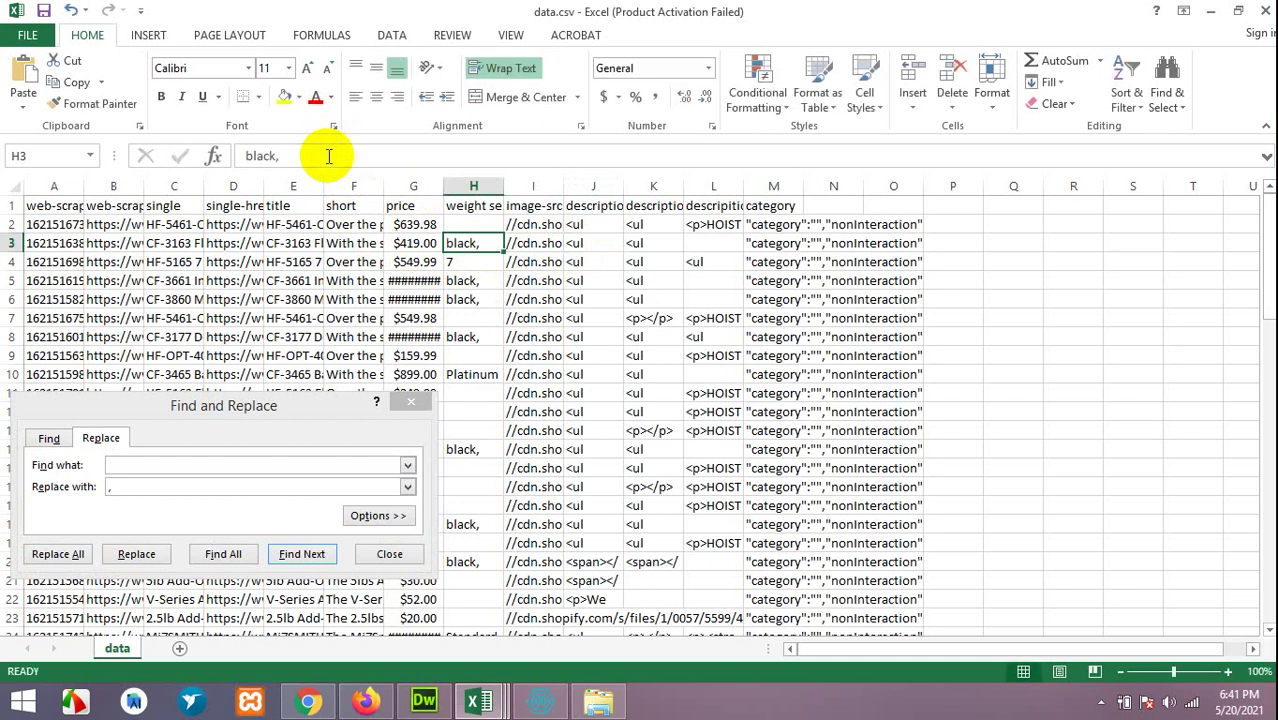
- Remove all line breaks from the "weight selection" column H by replacing them with nothing
left_click(473, 185)
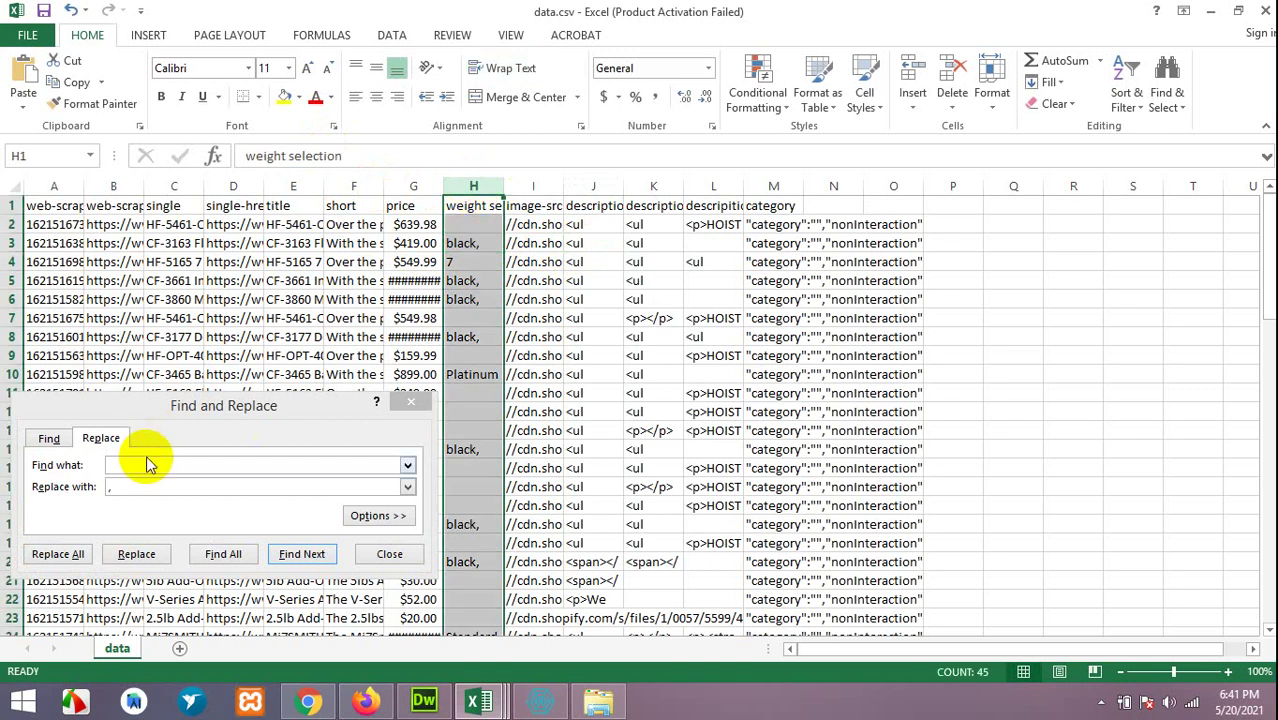
left_click(147, 464)
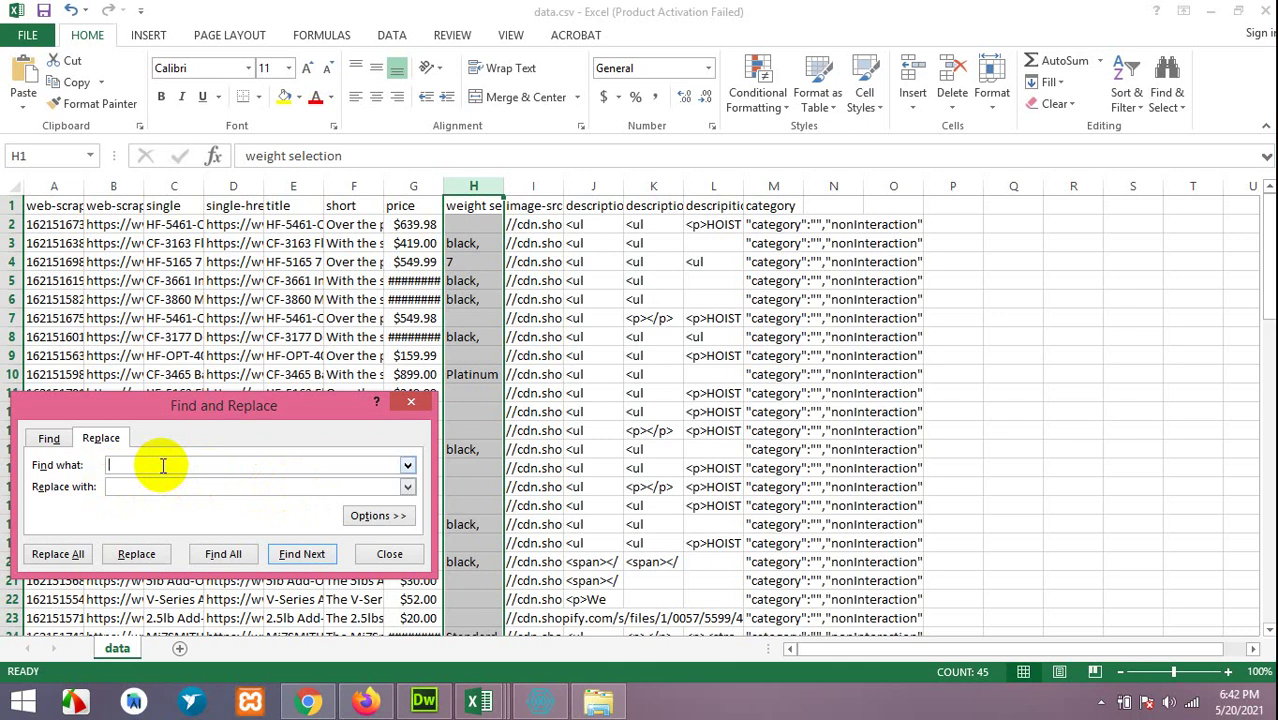
key("Return")
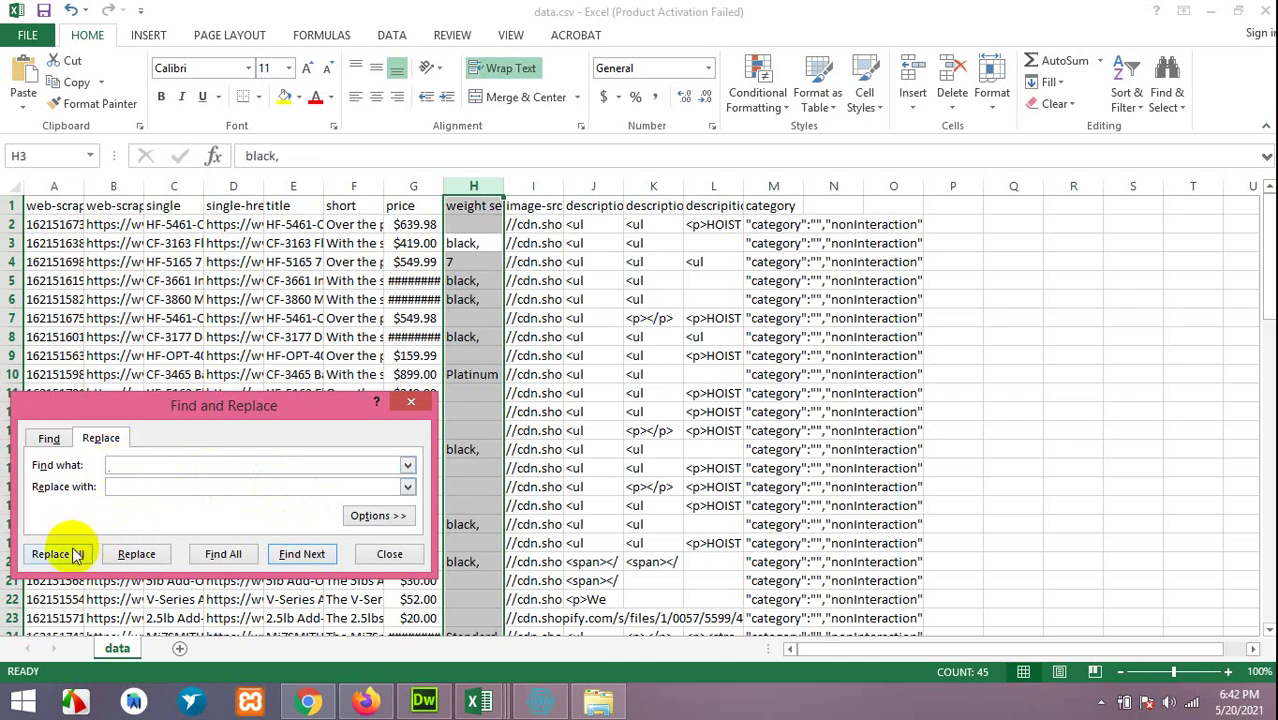
left_click(298, 557)
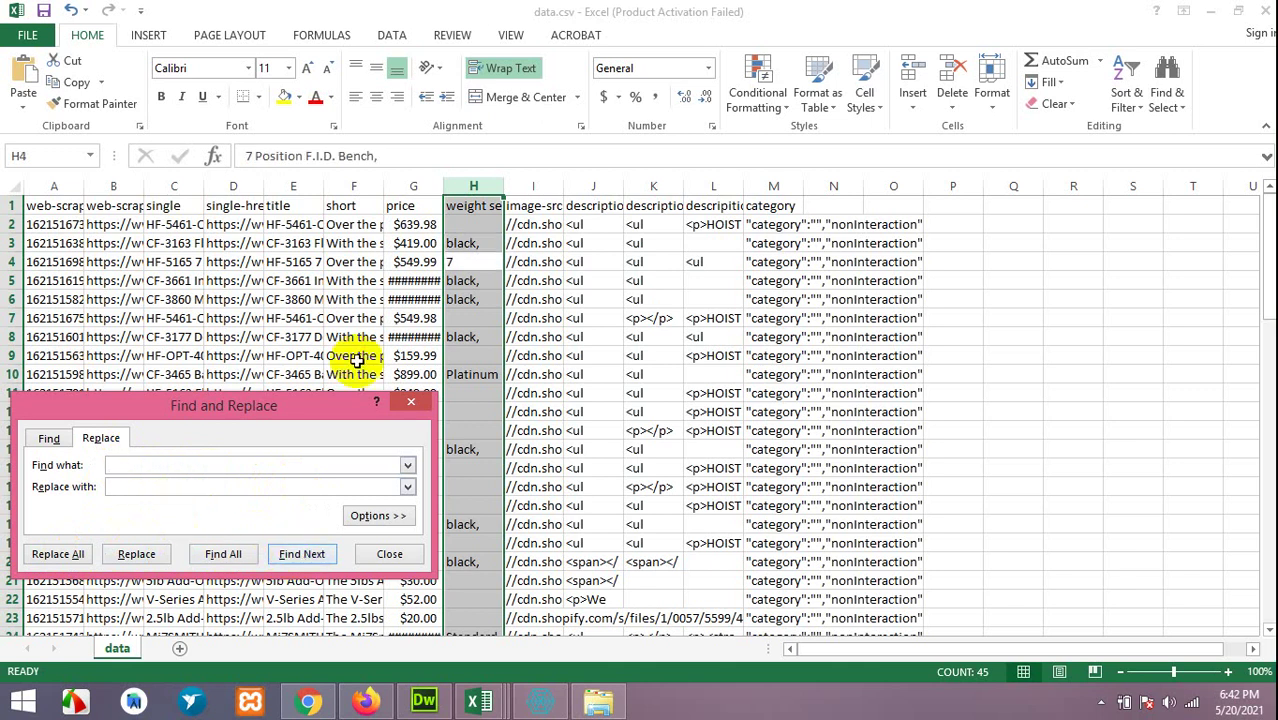
left_click(62, 560)
left_click(621, 393)
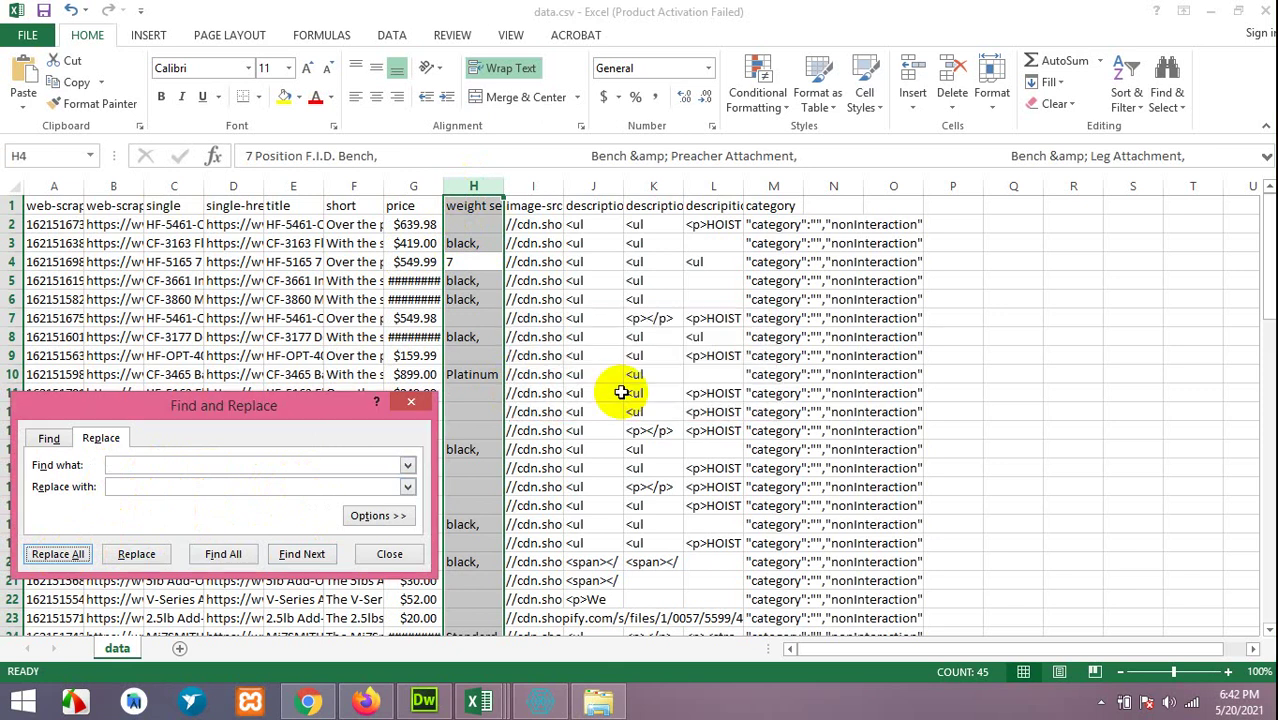
- Remove the long runs of spaces between option names throughout column H with an empty replacement, and check cell H3
left_click(478, 242)
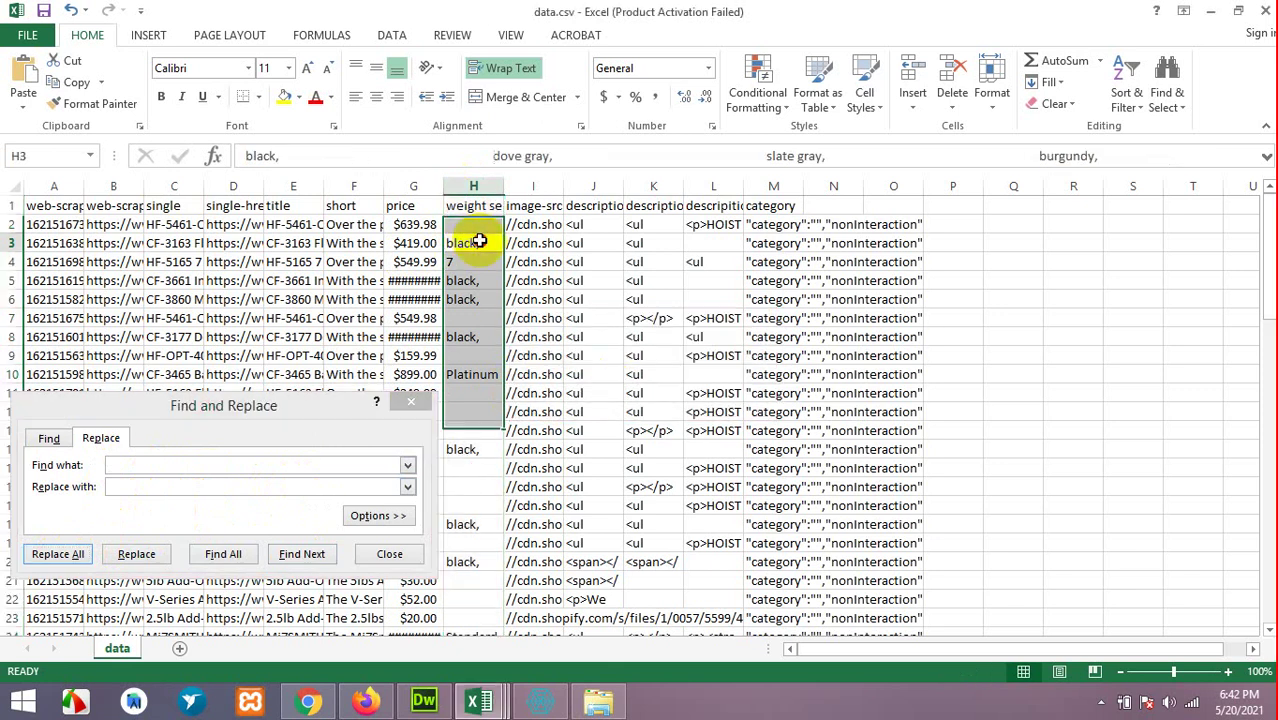
left_click(343, 156)
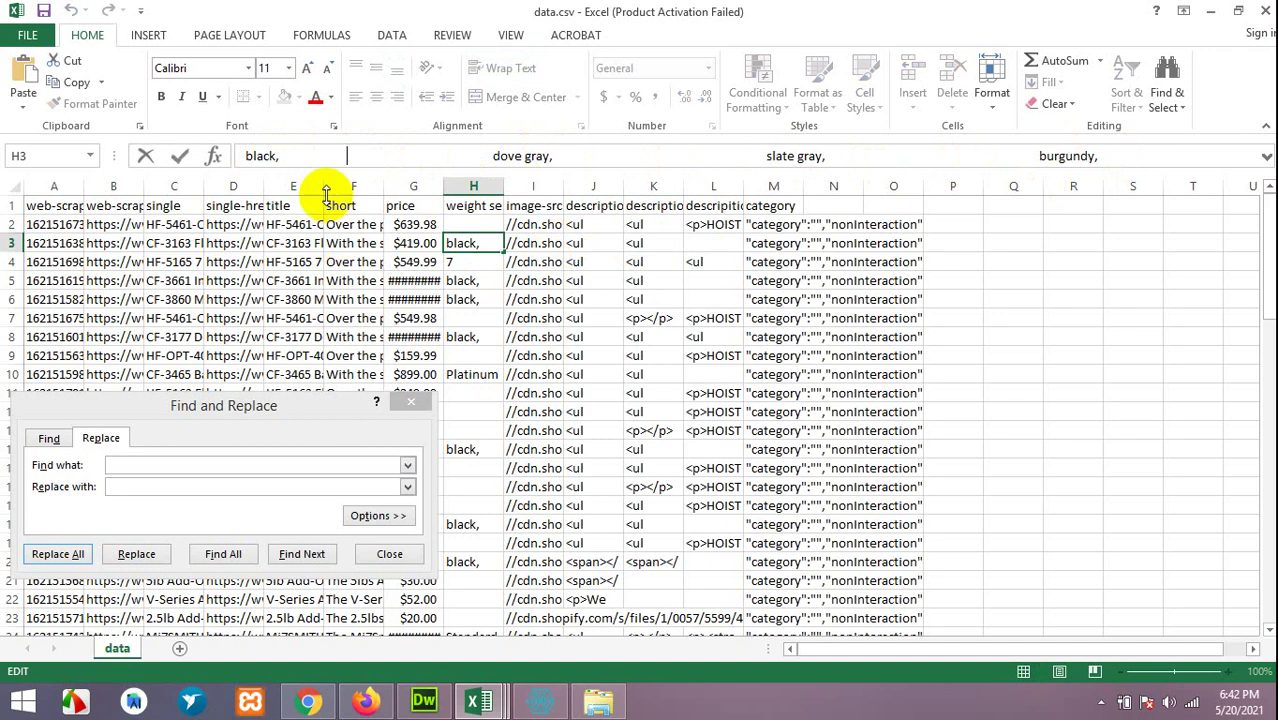
left_click(188, 467)
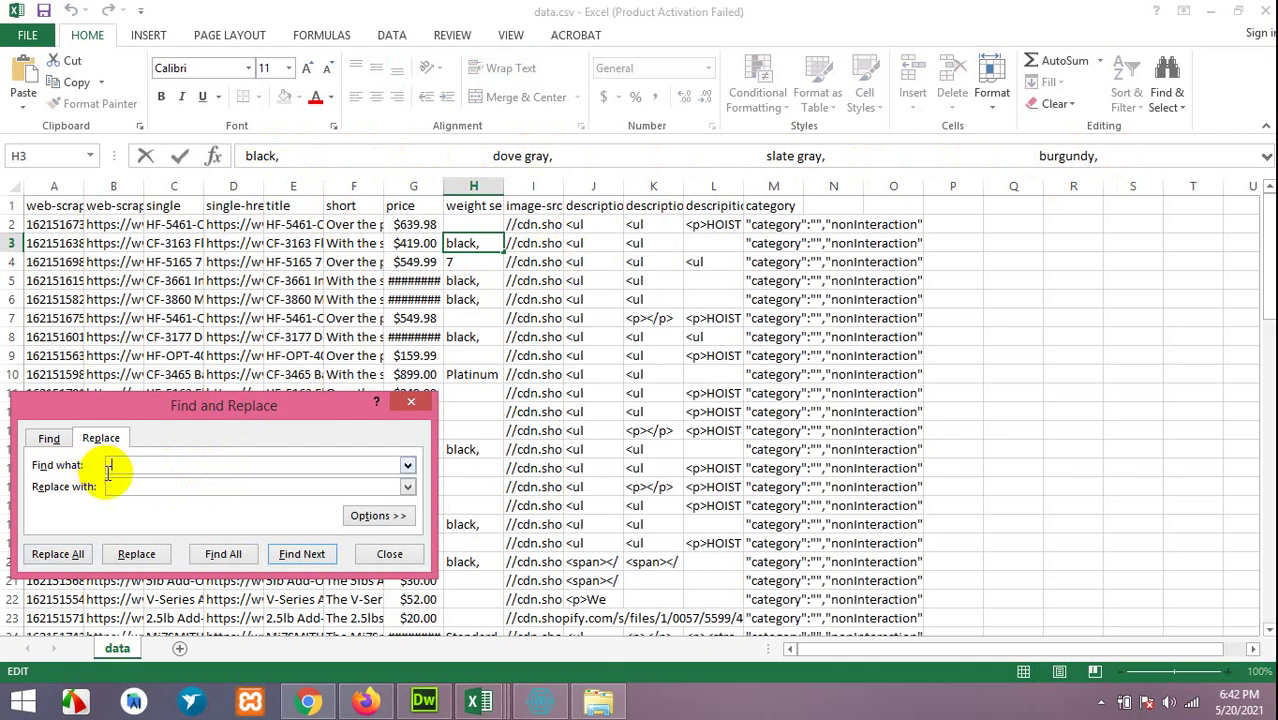
left_click(478, 186)
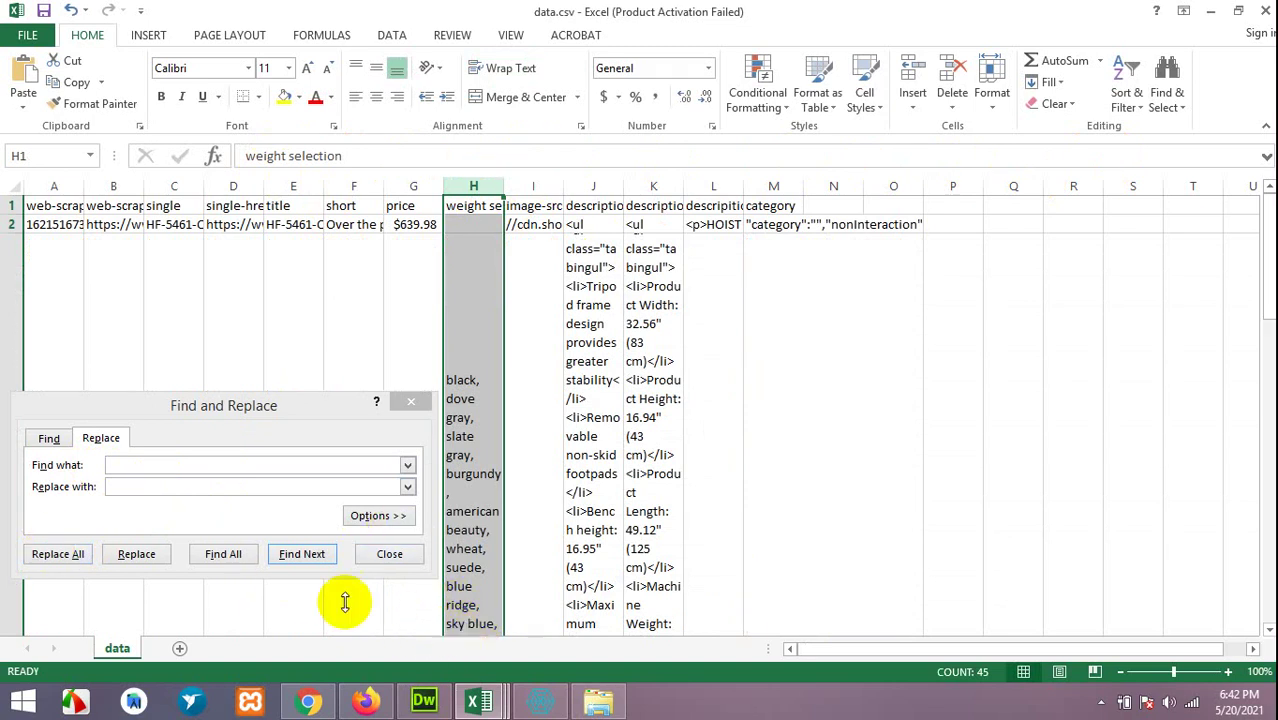
left_click(134, 465)
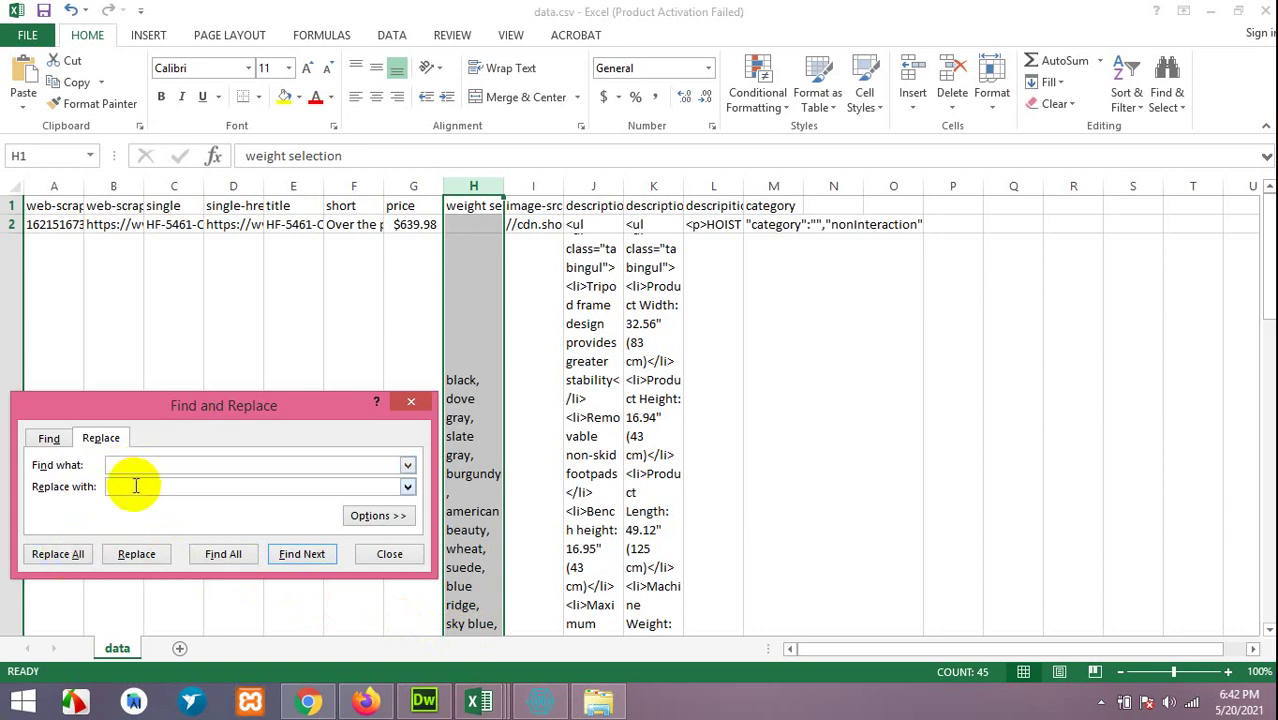
left_click(60, 554)
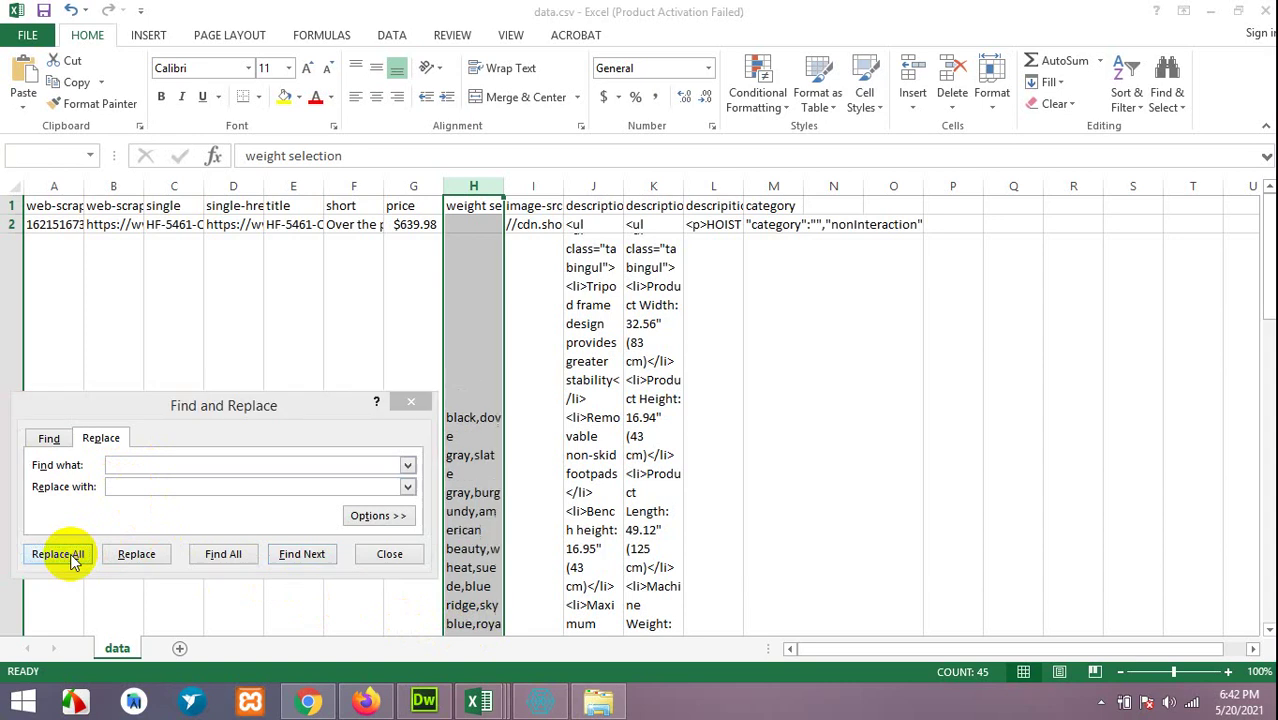
left_click(640, 398)
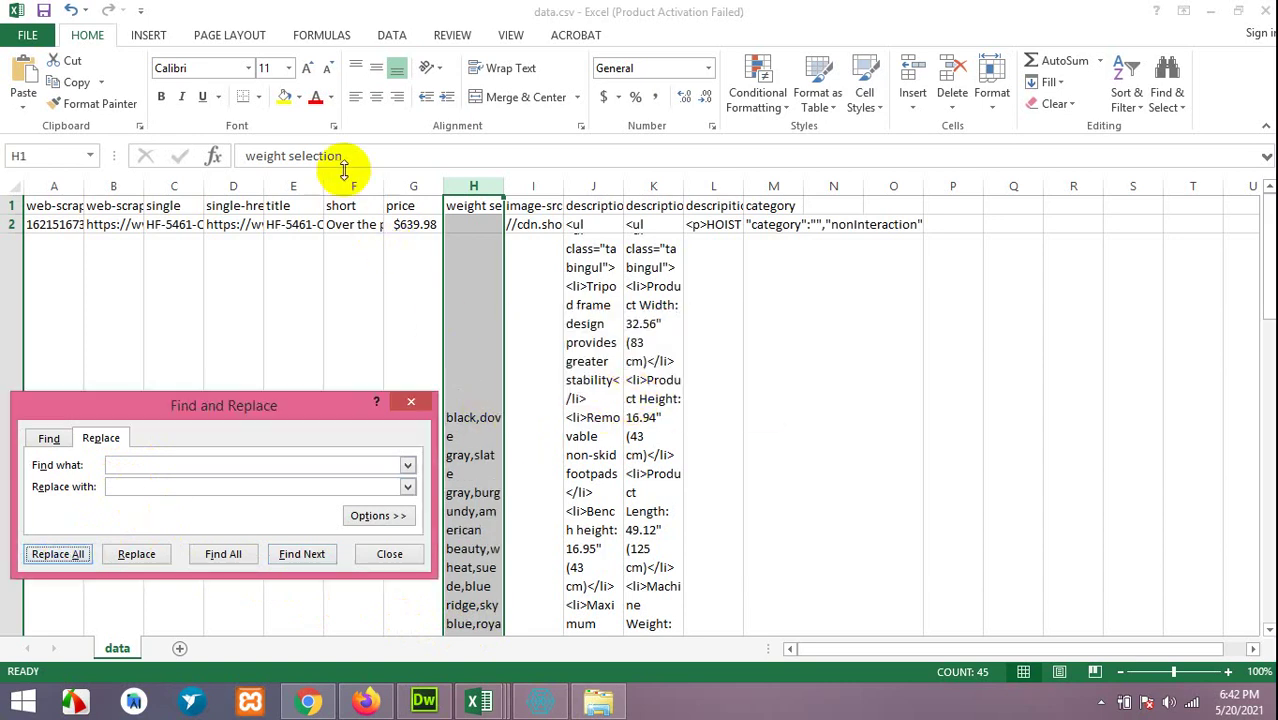
left_click(378, 153)
left_click(473, 308)
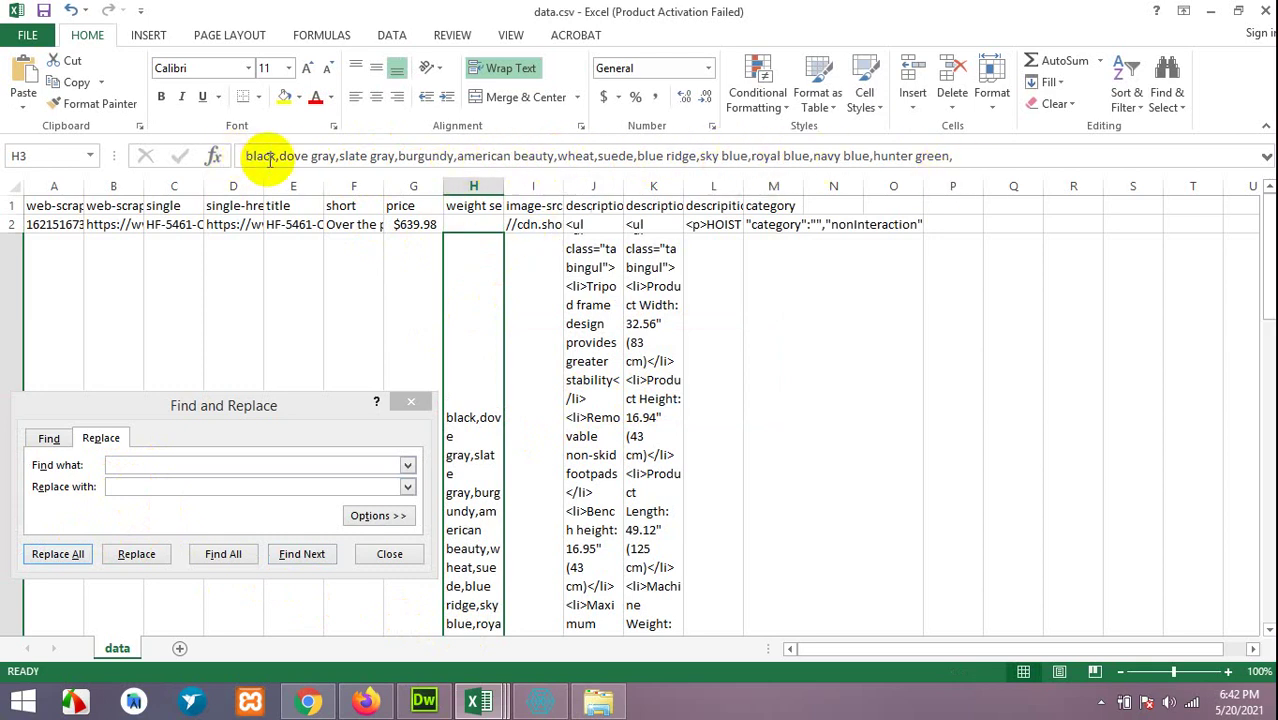
left_click(526, 315)
- Remove the text "category":""," from the whole category column M by replacing it with nothing
left_click(787, 224)
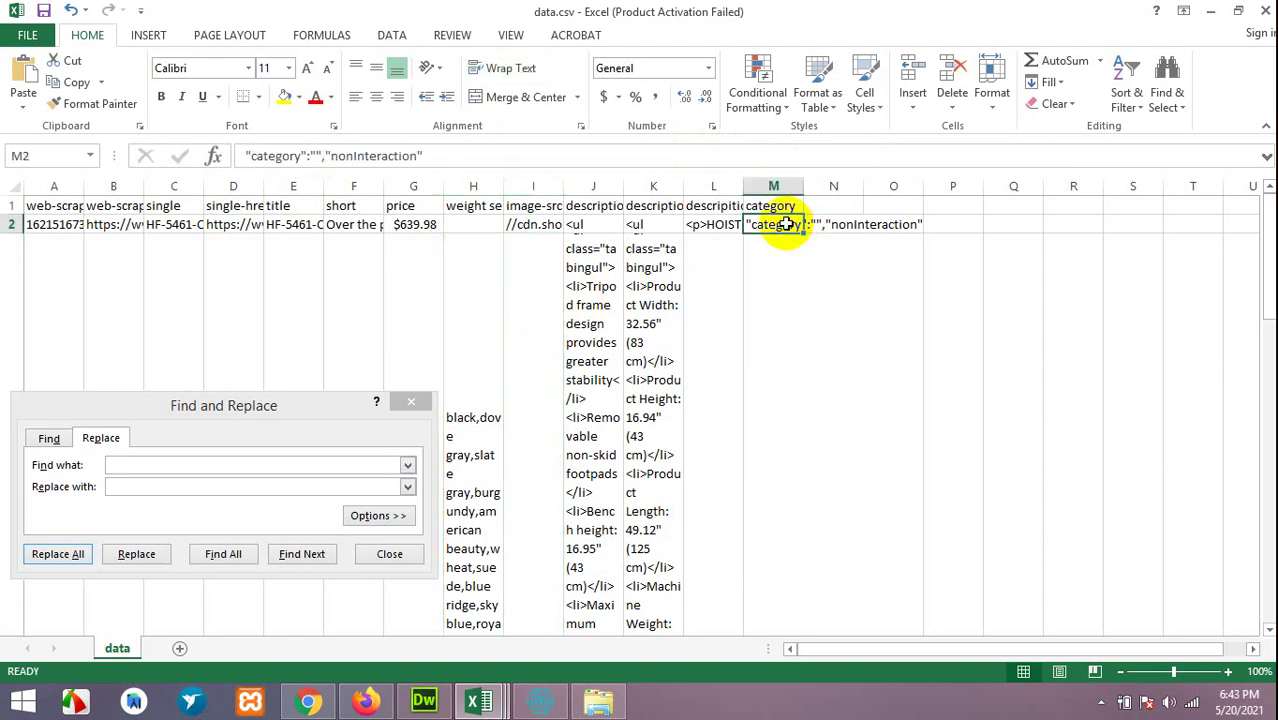
left_click_drag(329, 156, 248, 157)
key("ctrl+c")
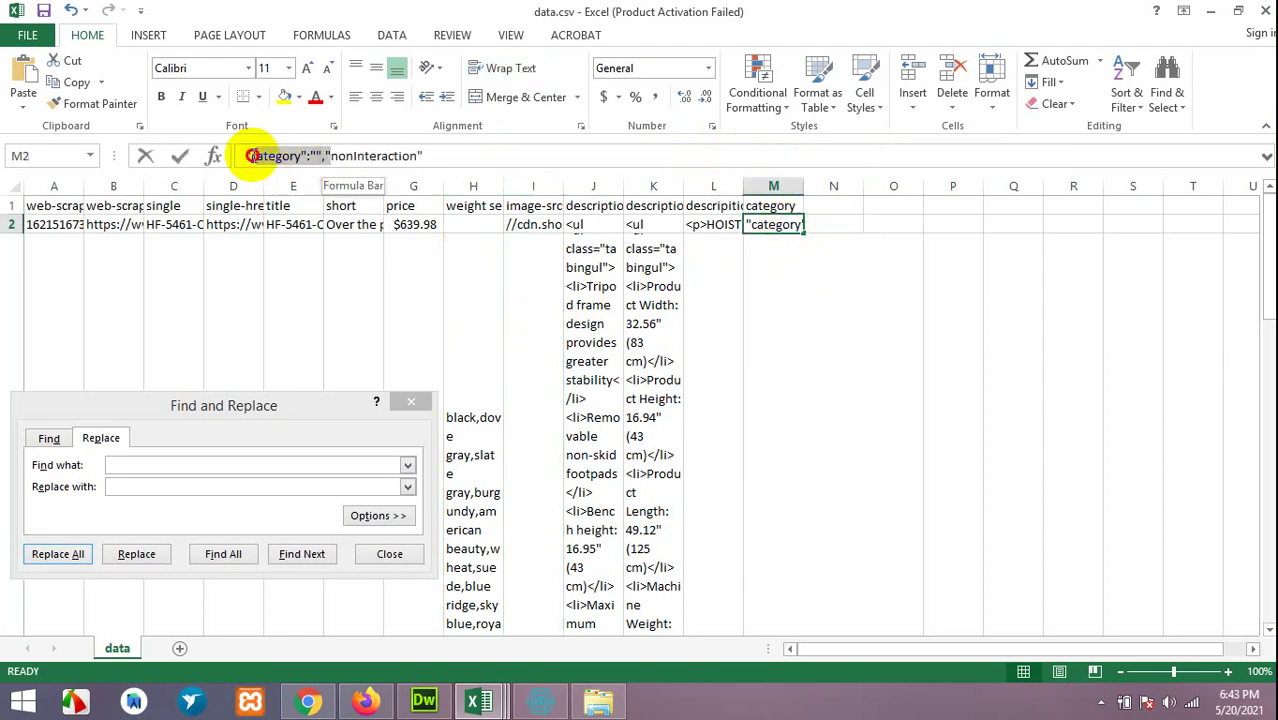
left_click(177, 465)
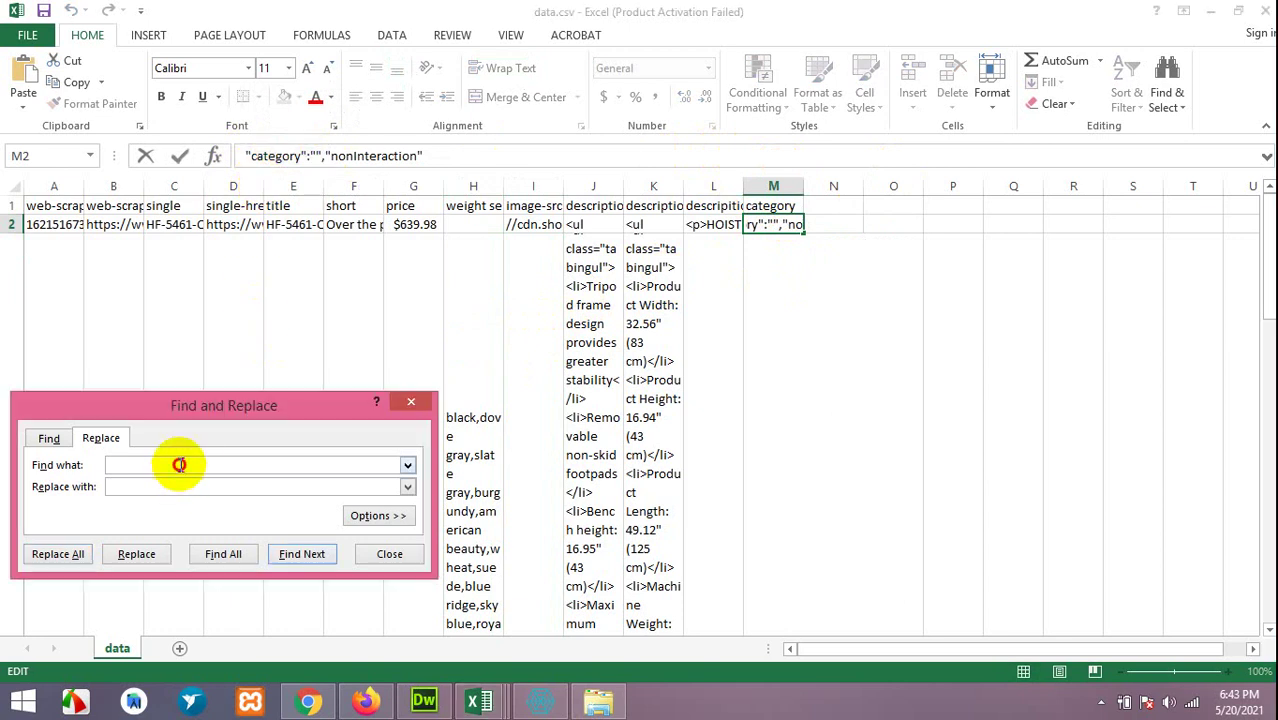
key("ctrl+v")
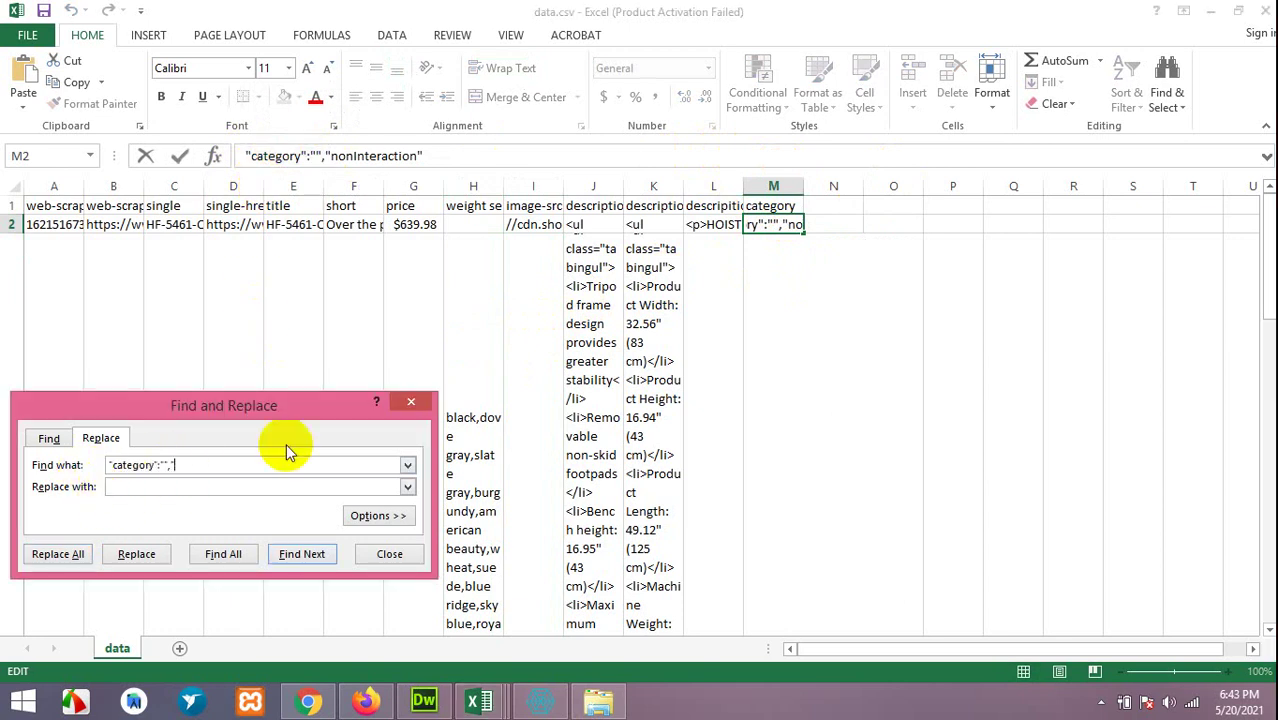
left_click(756, 186)
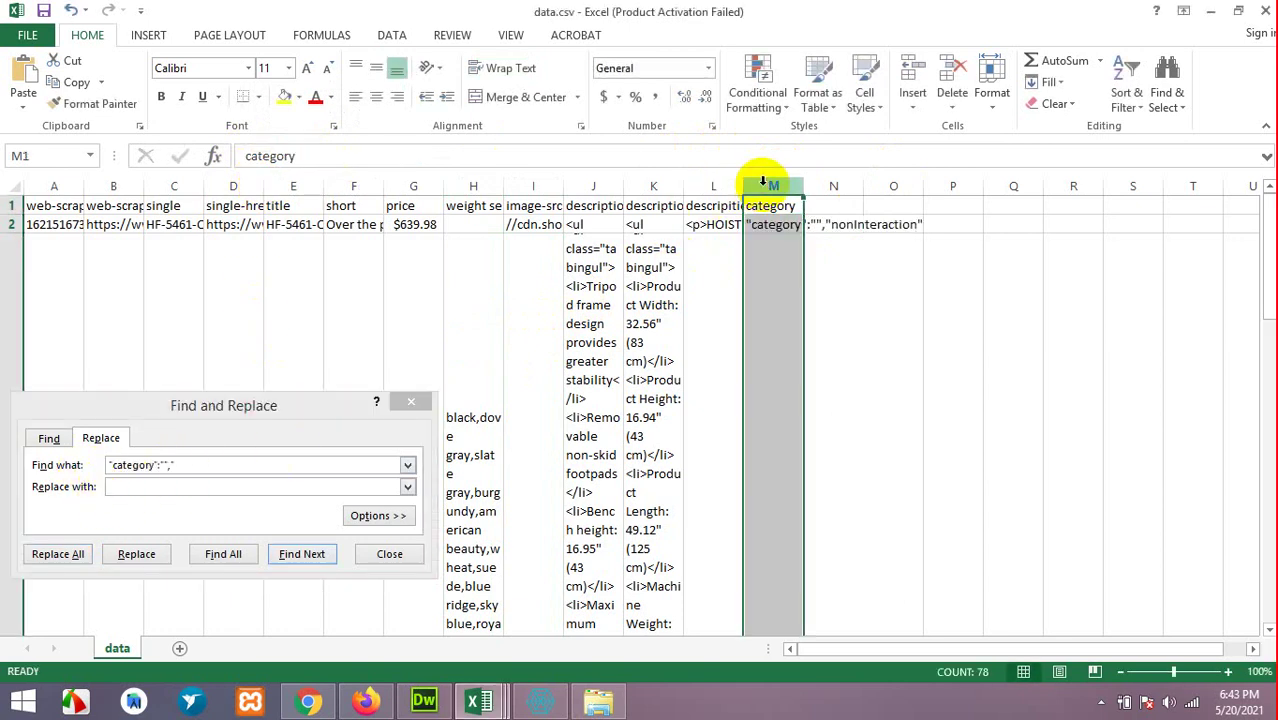
left_click(60, 554)
left_click(632, 395)
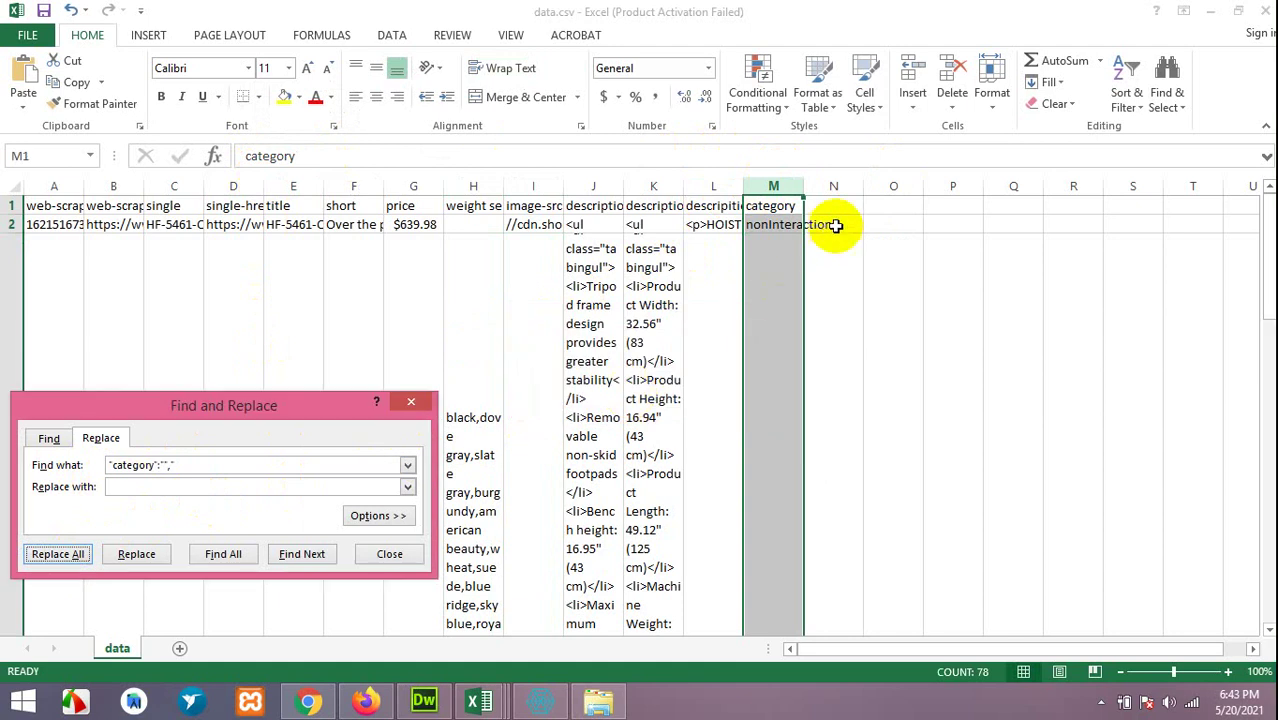
- Remove the remaining double quotation marks from the category column M with an empty replacement
left_click(766, 225)
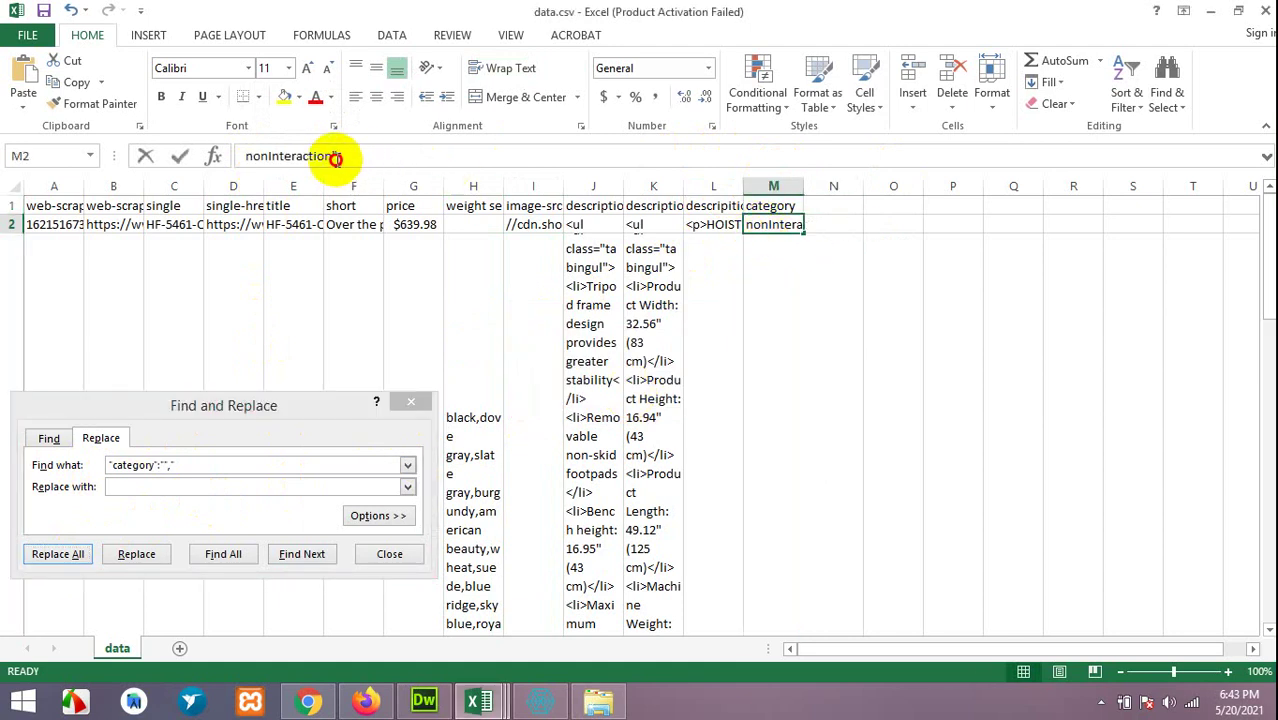
left_click(334, 156)
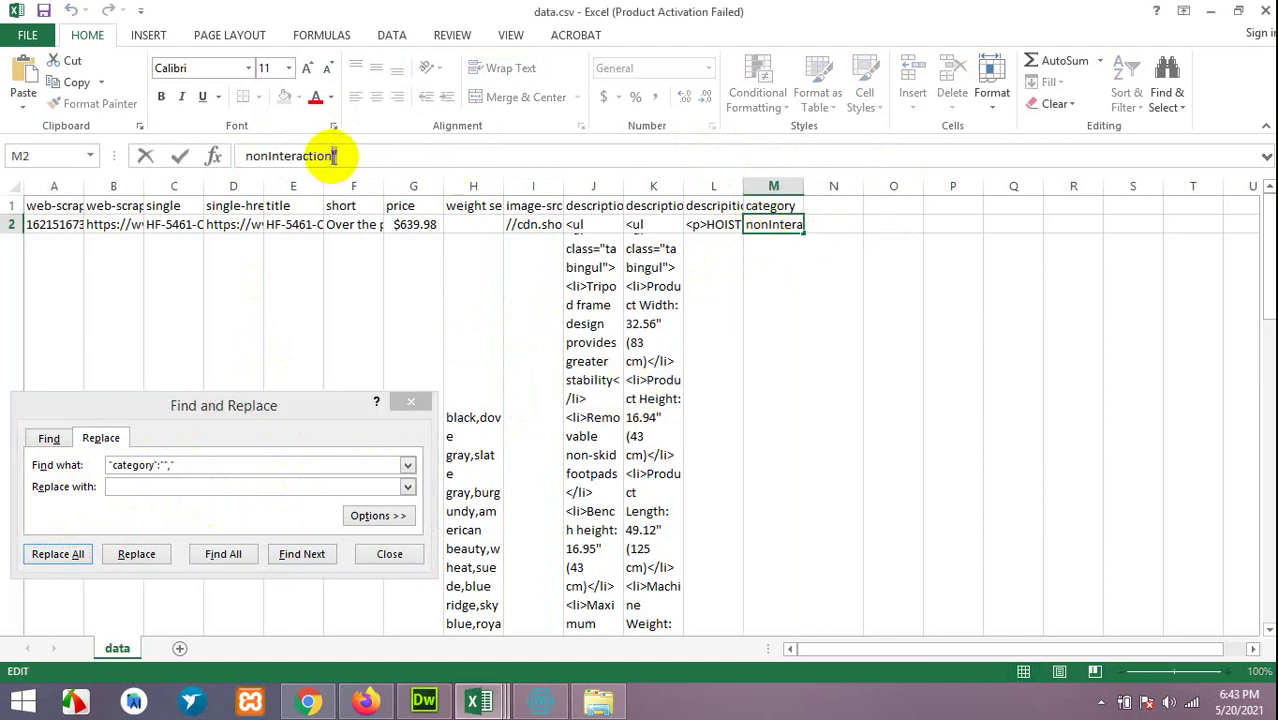
left_click(193, 465)
left_click(91, 465)
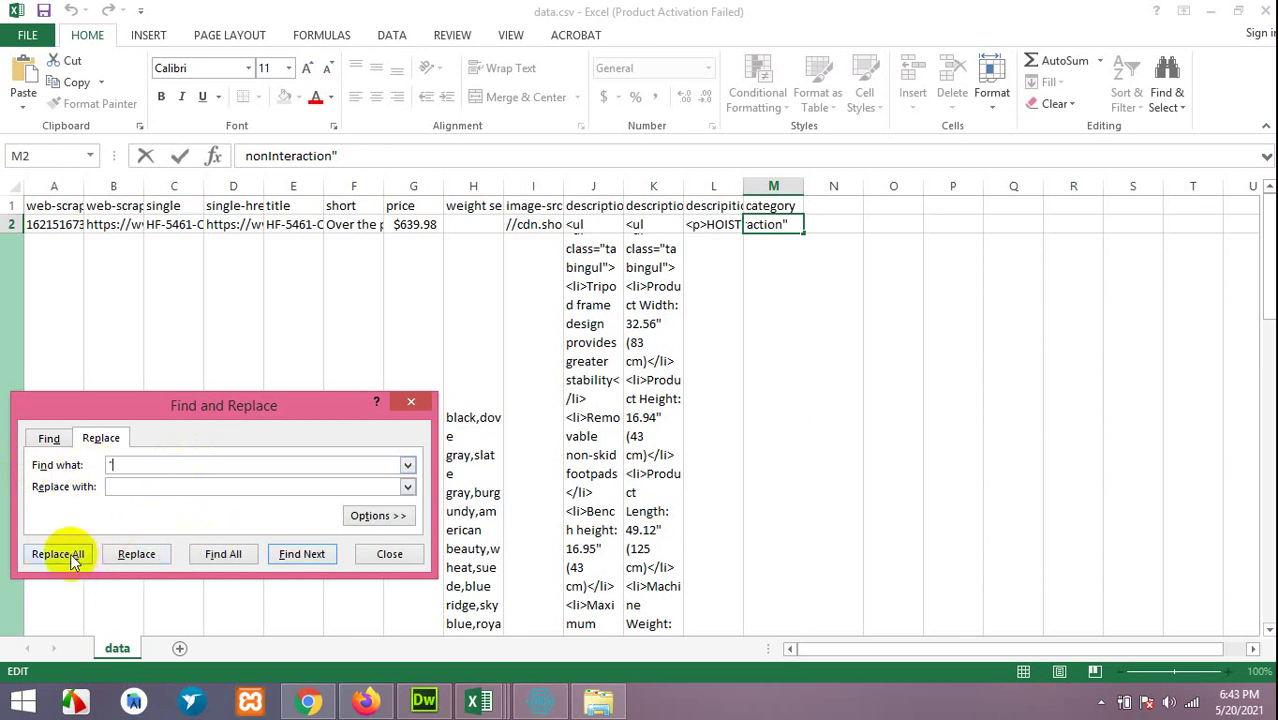
left_click(766, 186)
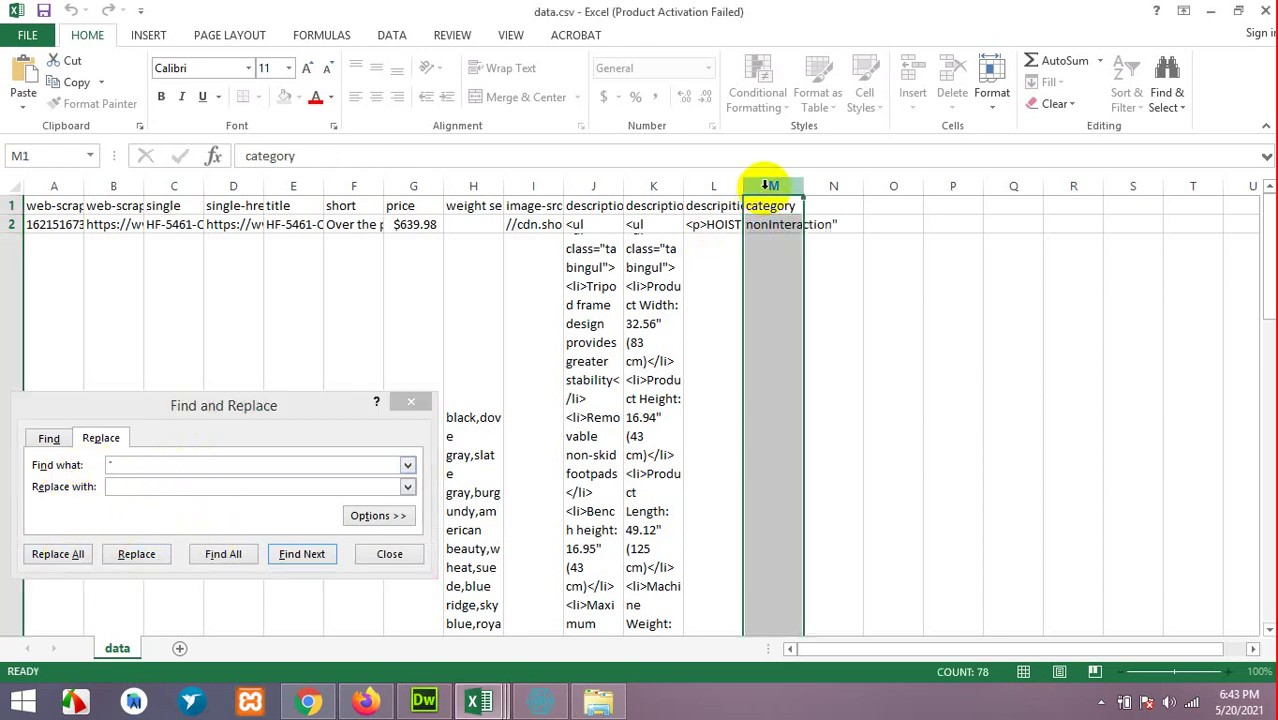
left_click(57, 553)
left_click(642, 396)
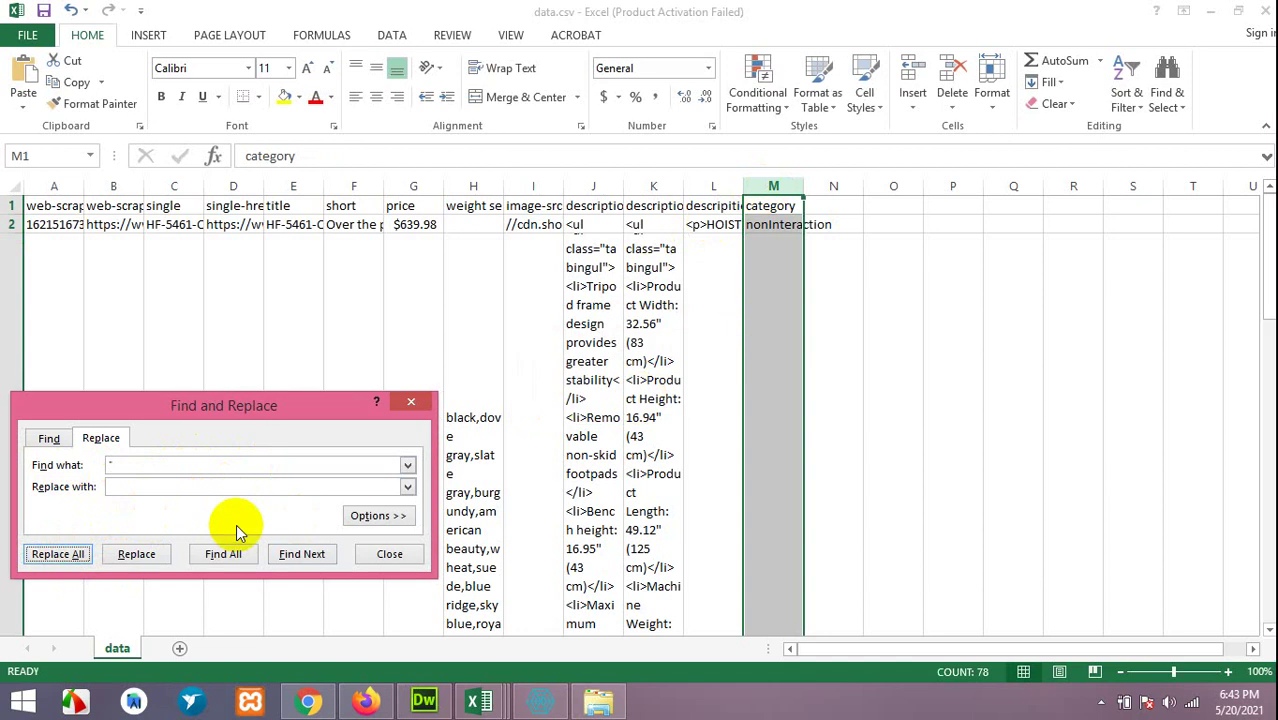
- Save data.csv, keeping the CSV (Comma delimited) format
left_click(292, 358)
key("ctrl+s")
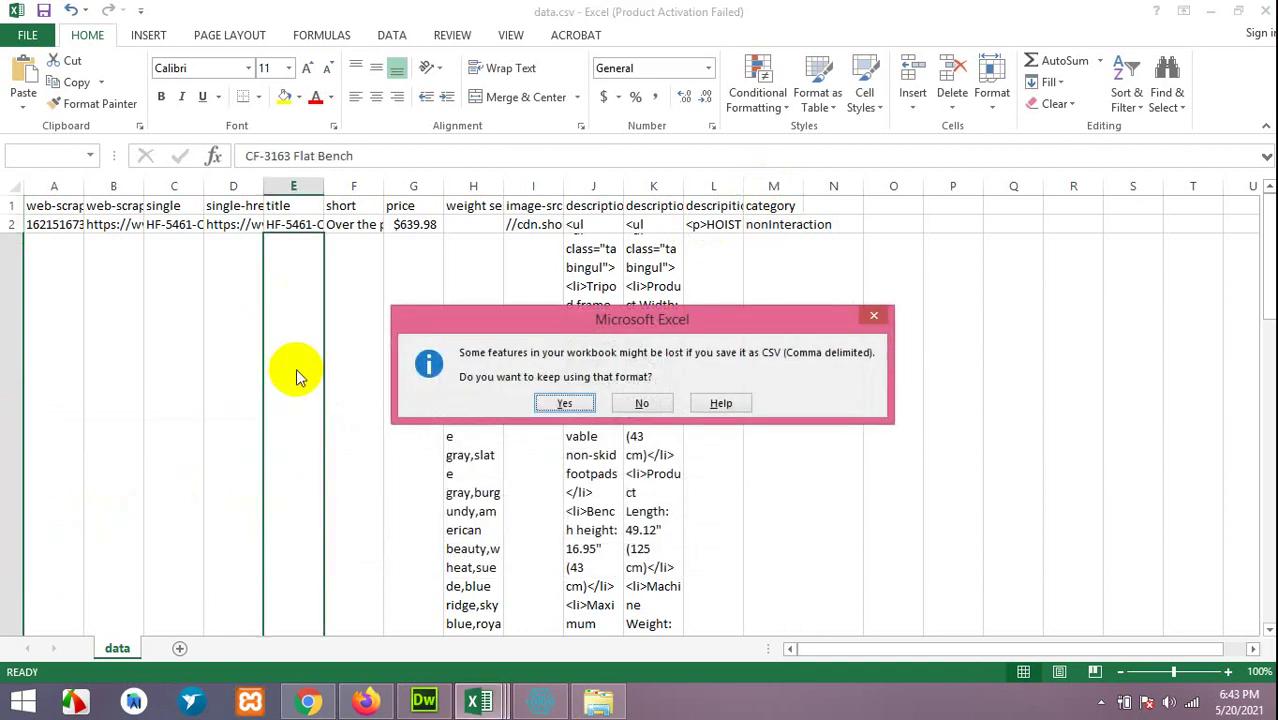
left_click(565, 403)
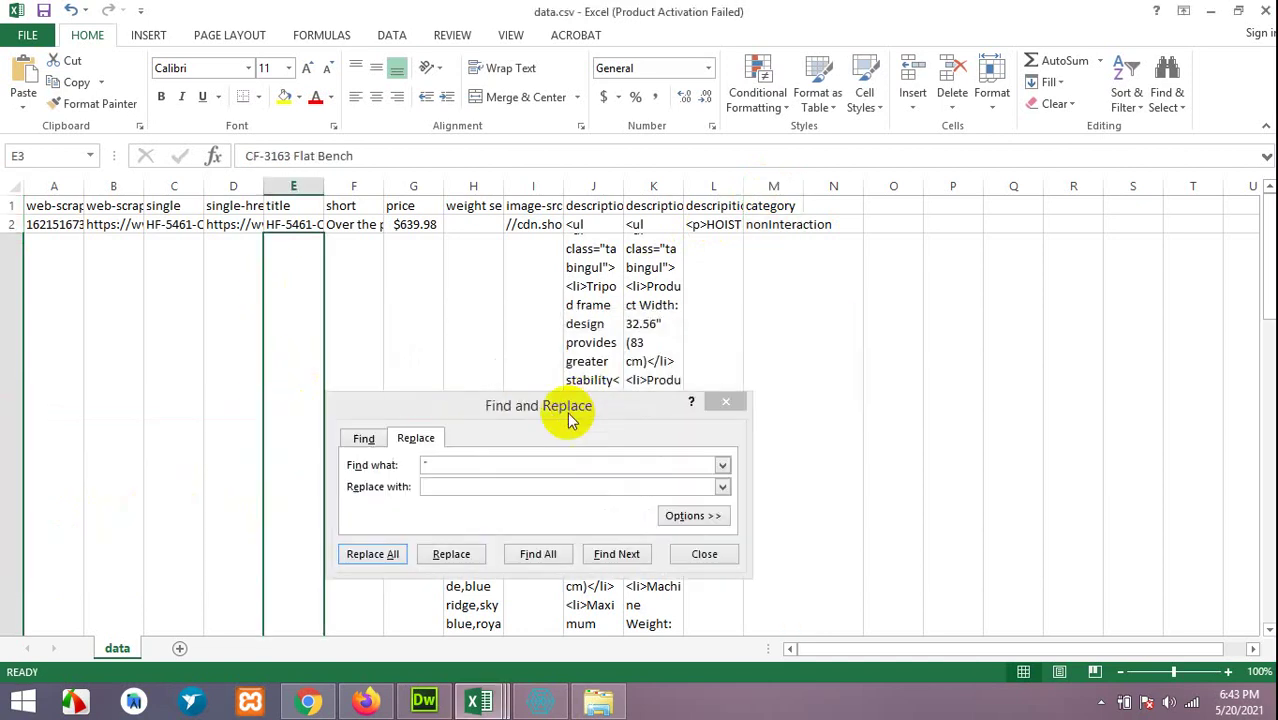
- Close data.csv and reopen it from its folder
left_click(1259, 12)
left_click(626, 379)
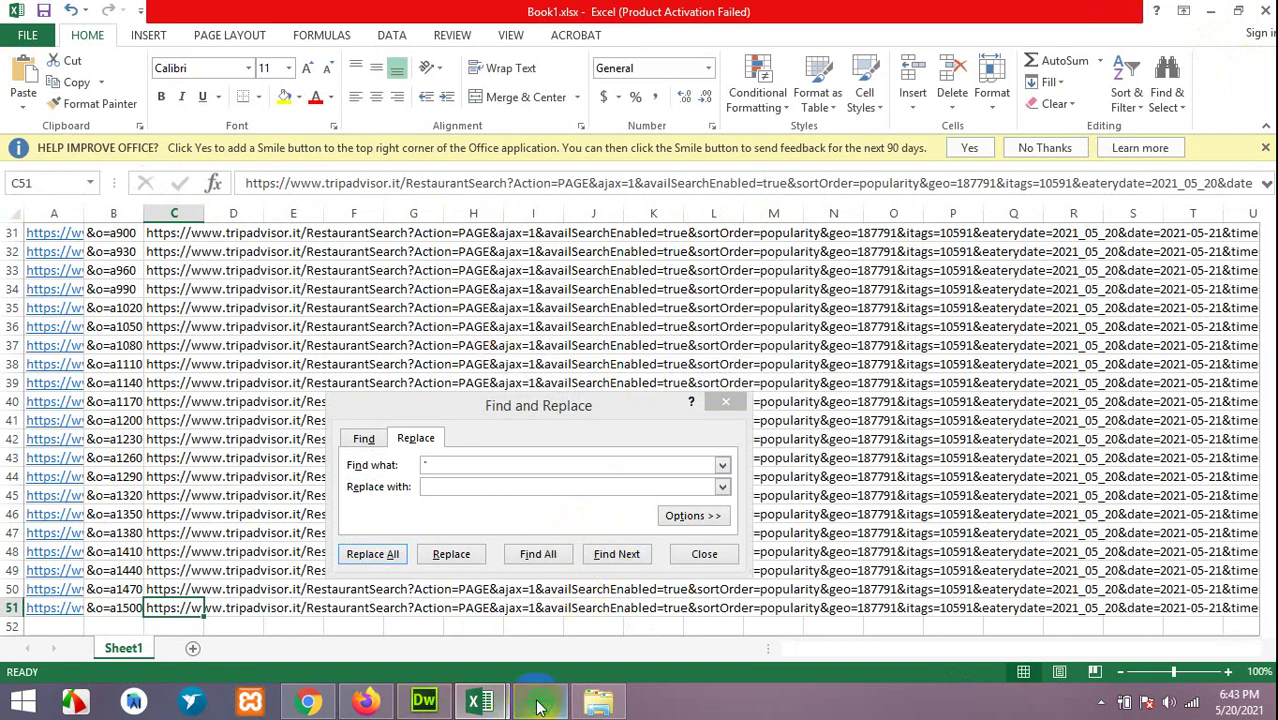
left_click(598, 703)
double_click(203, 120)
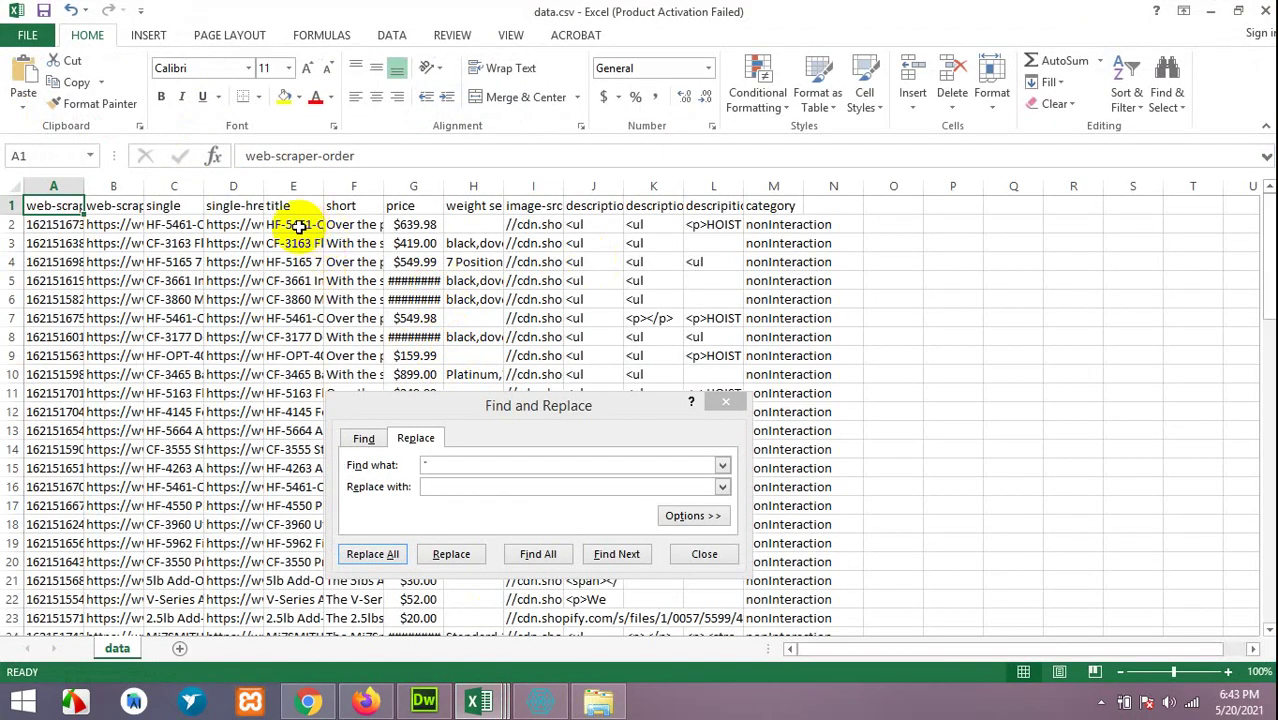
- Check the cleaned "weight selection" text in H3 and H4, and the category values down to the last row
left_click(472, 243)
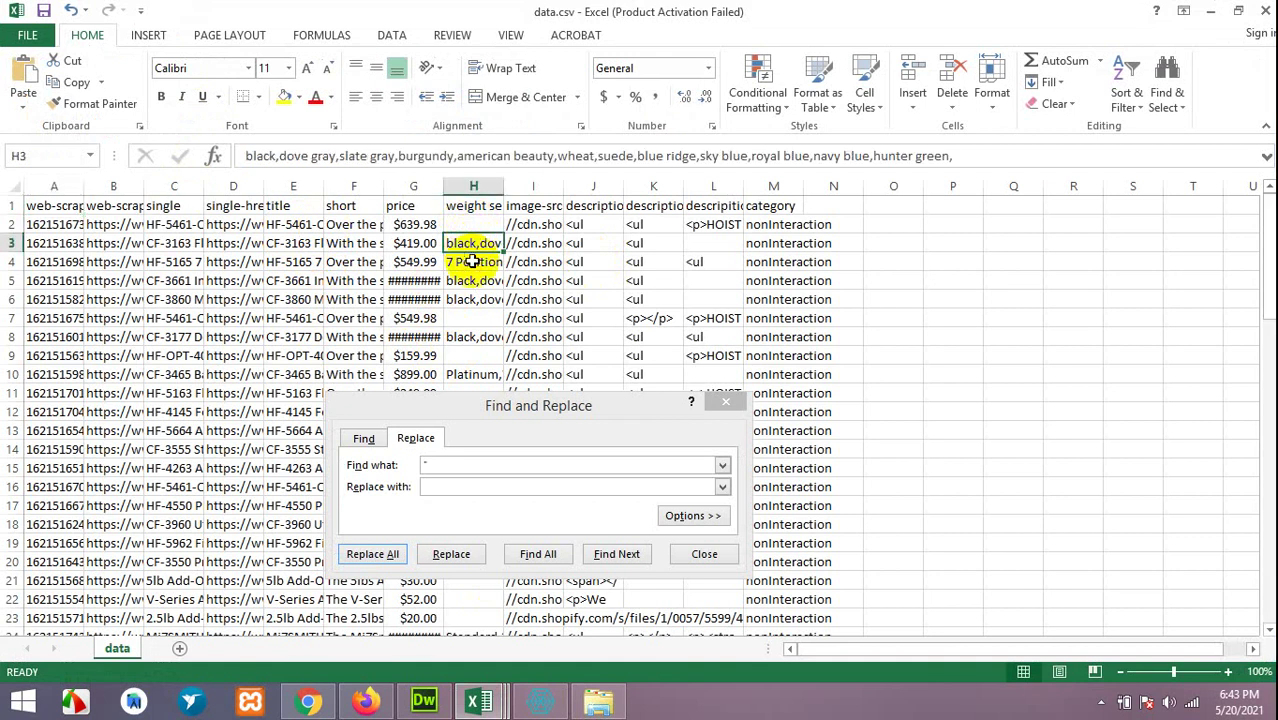
left_click(472, 261)
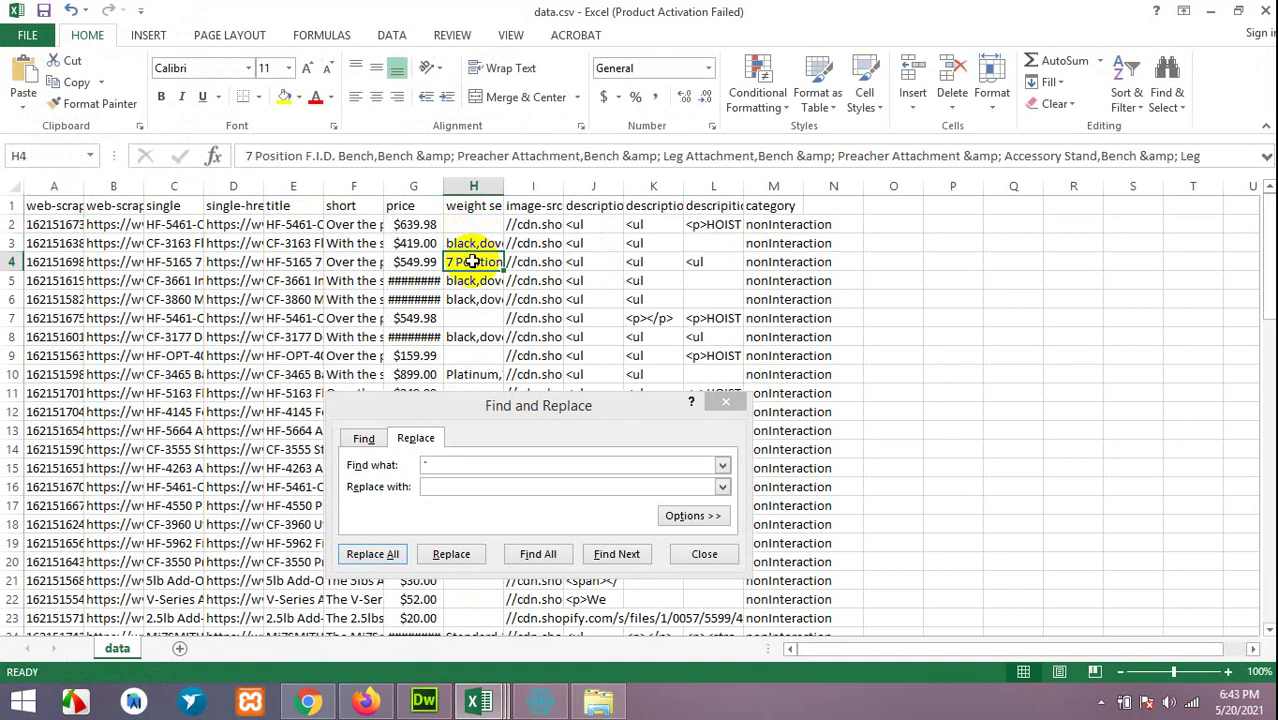
left_click(770, 228)
scroll(820, 400, "down", 18)
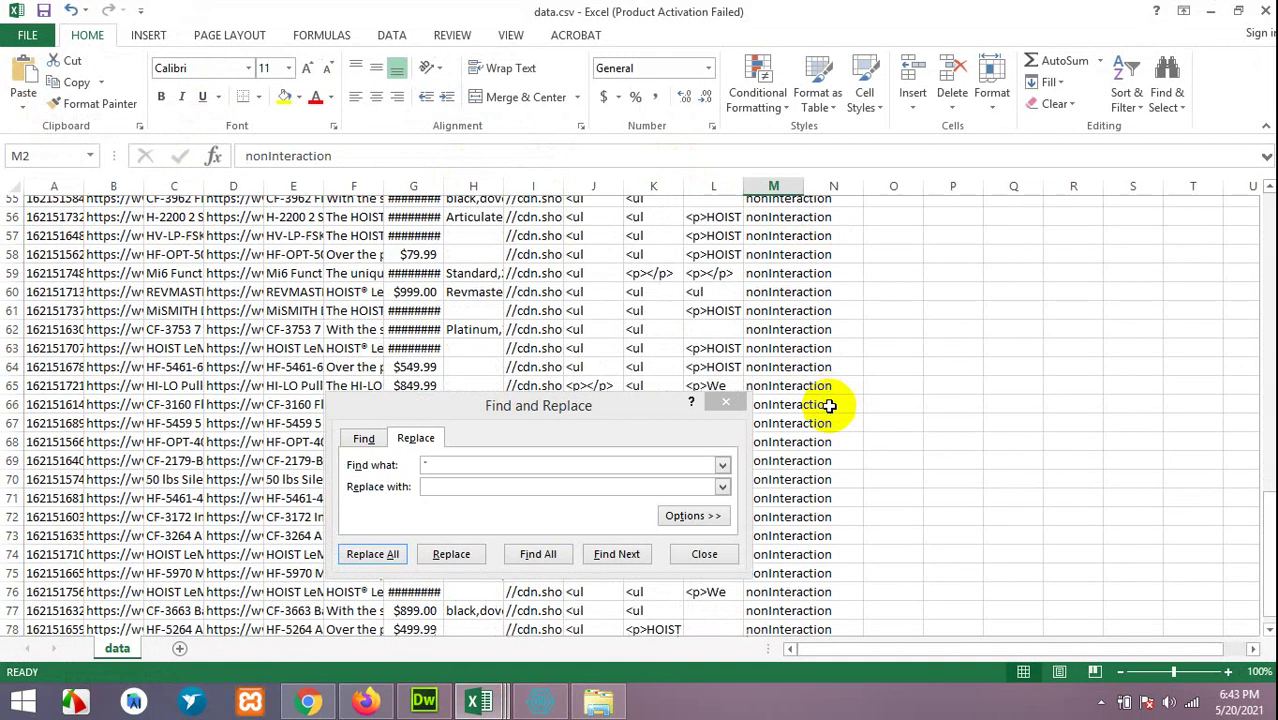
scroll(830, 405, "down", 7)
scroll(826, 400, "up", 20)
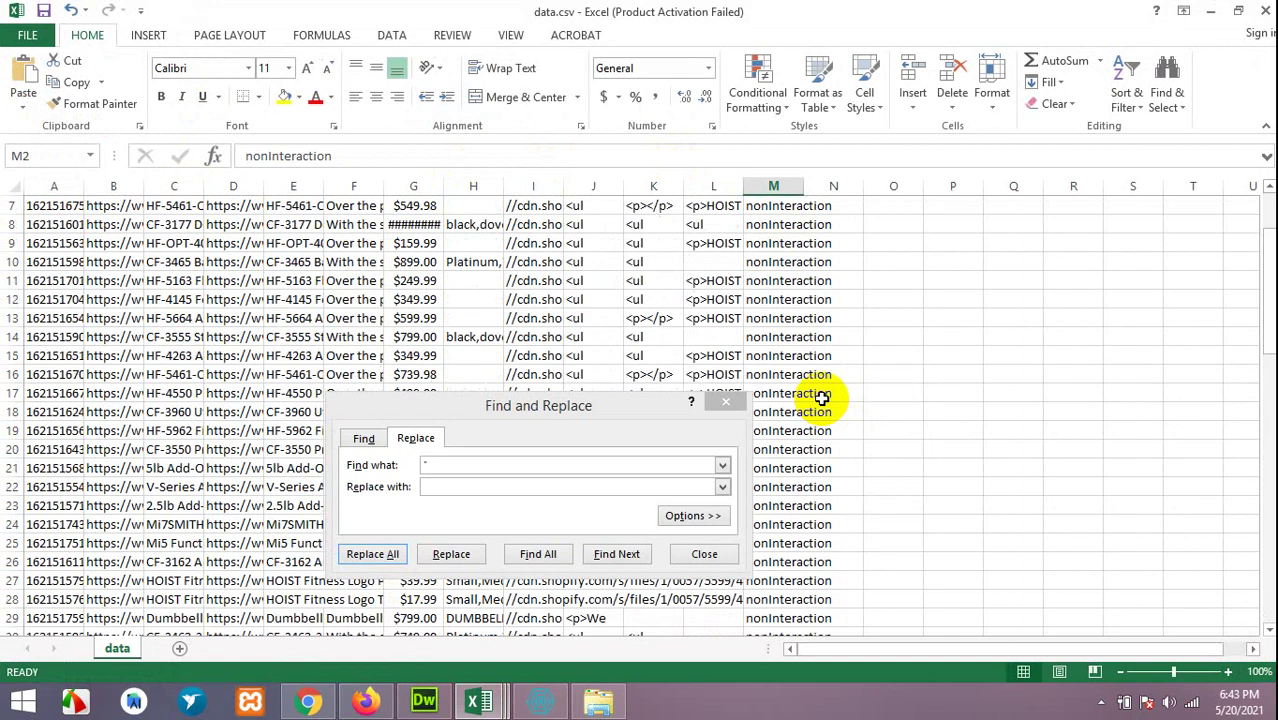
scroll(822, 398, "up", 2)
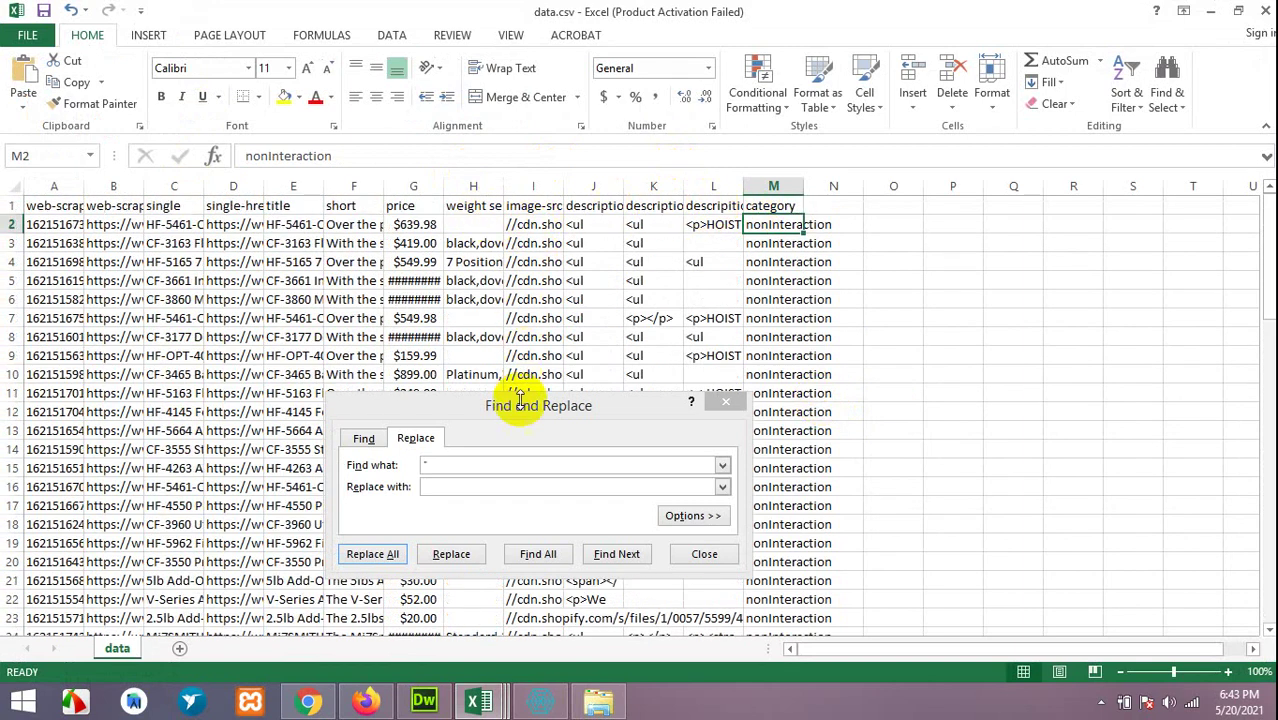
- Examine the image address in cell I2 of the image-src column
left_click(528, 225)
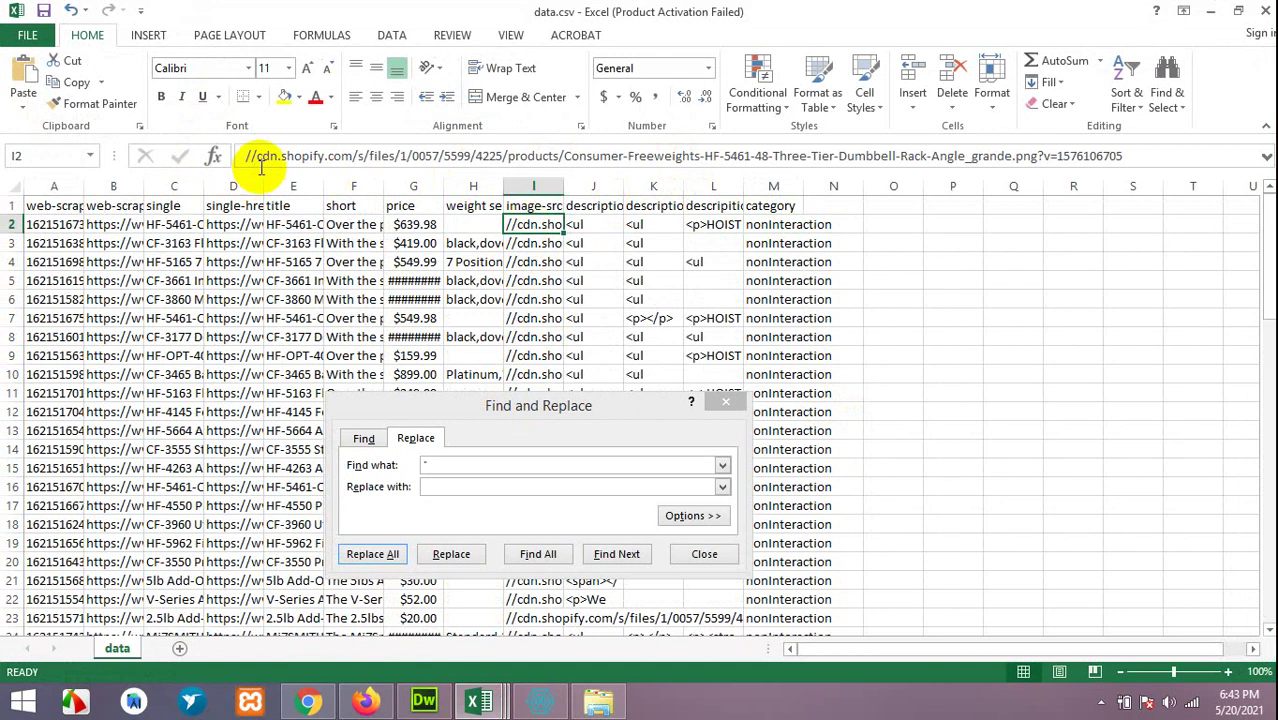